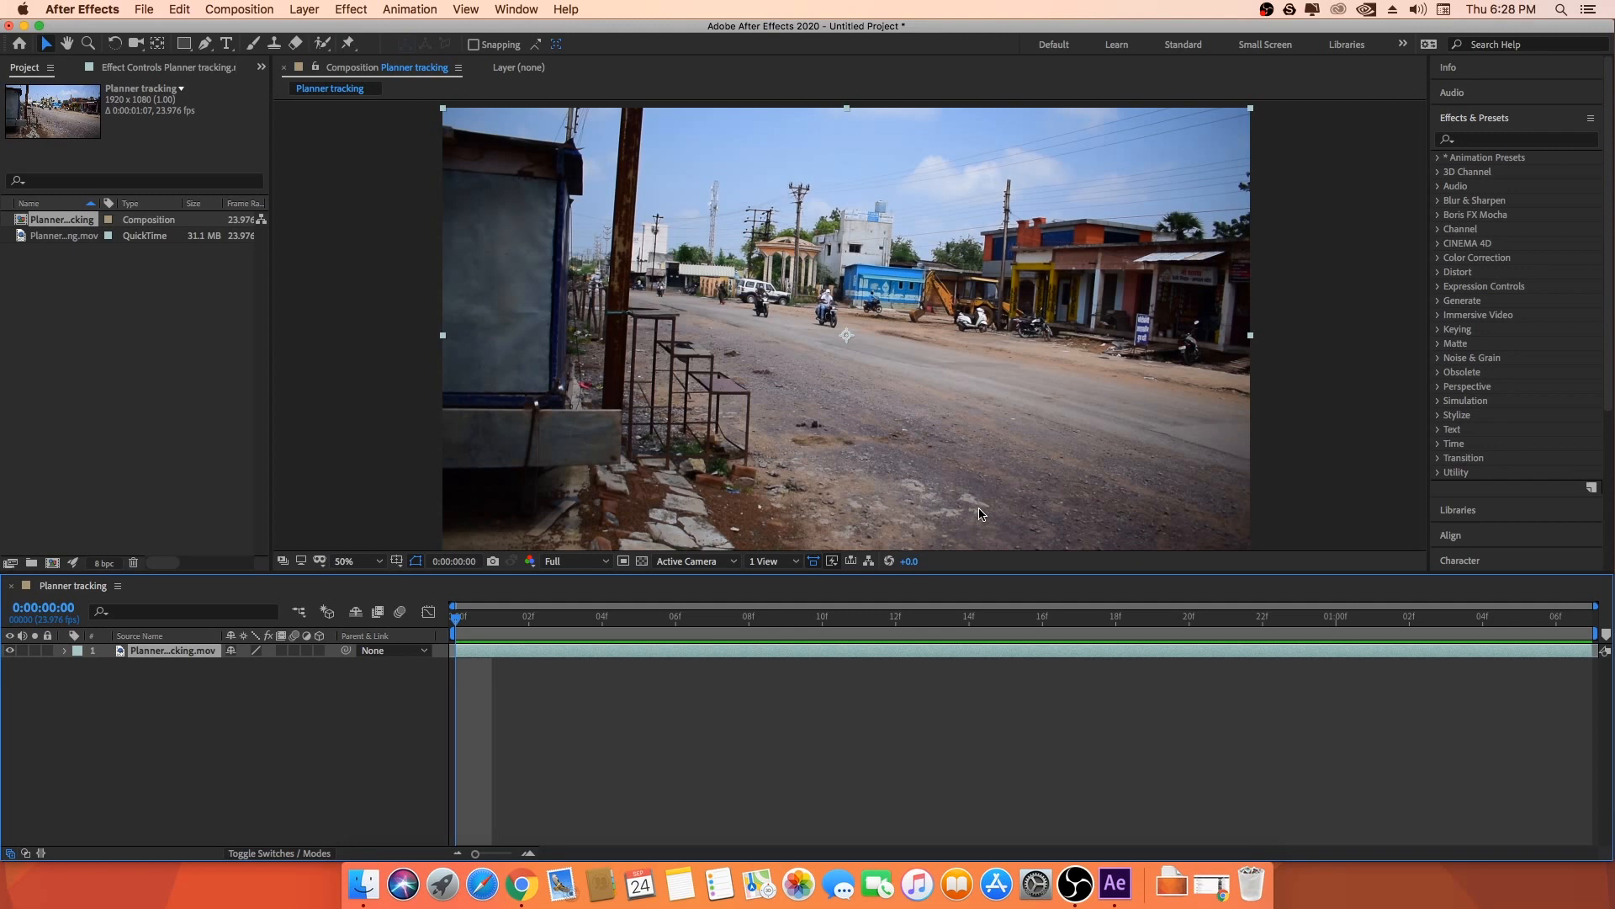
- Apply Track in Boris FX Mocha to the street footage layer, launch Mocha AE and dismiss its thank-you and start screens
click(130, 678)
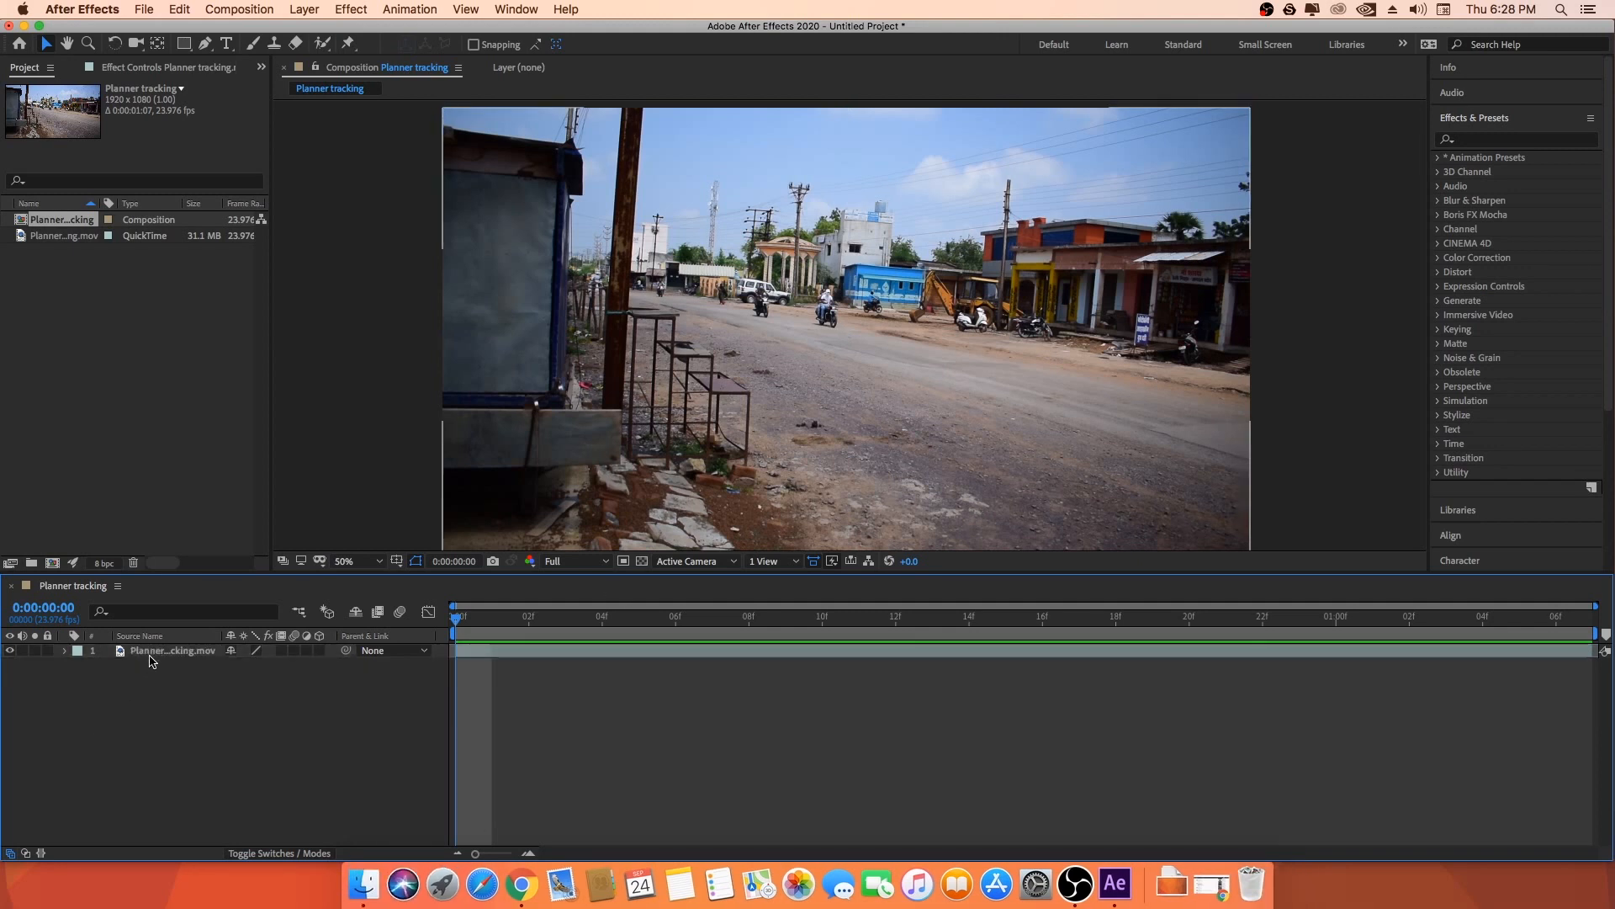
click(152, 657)
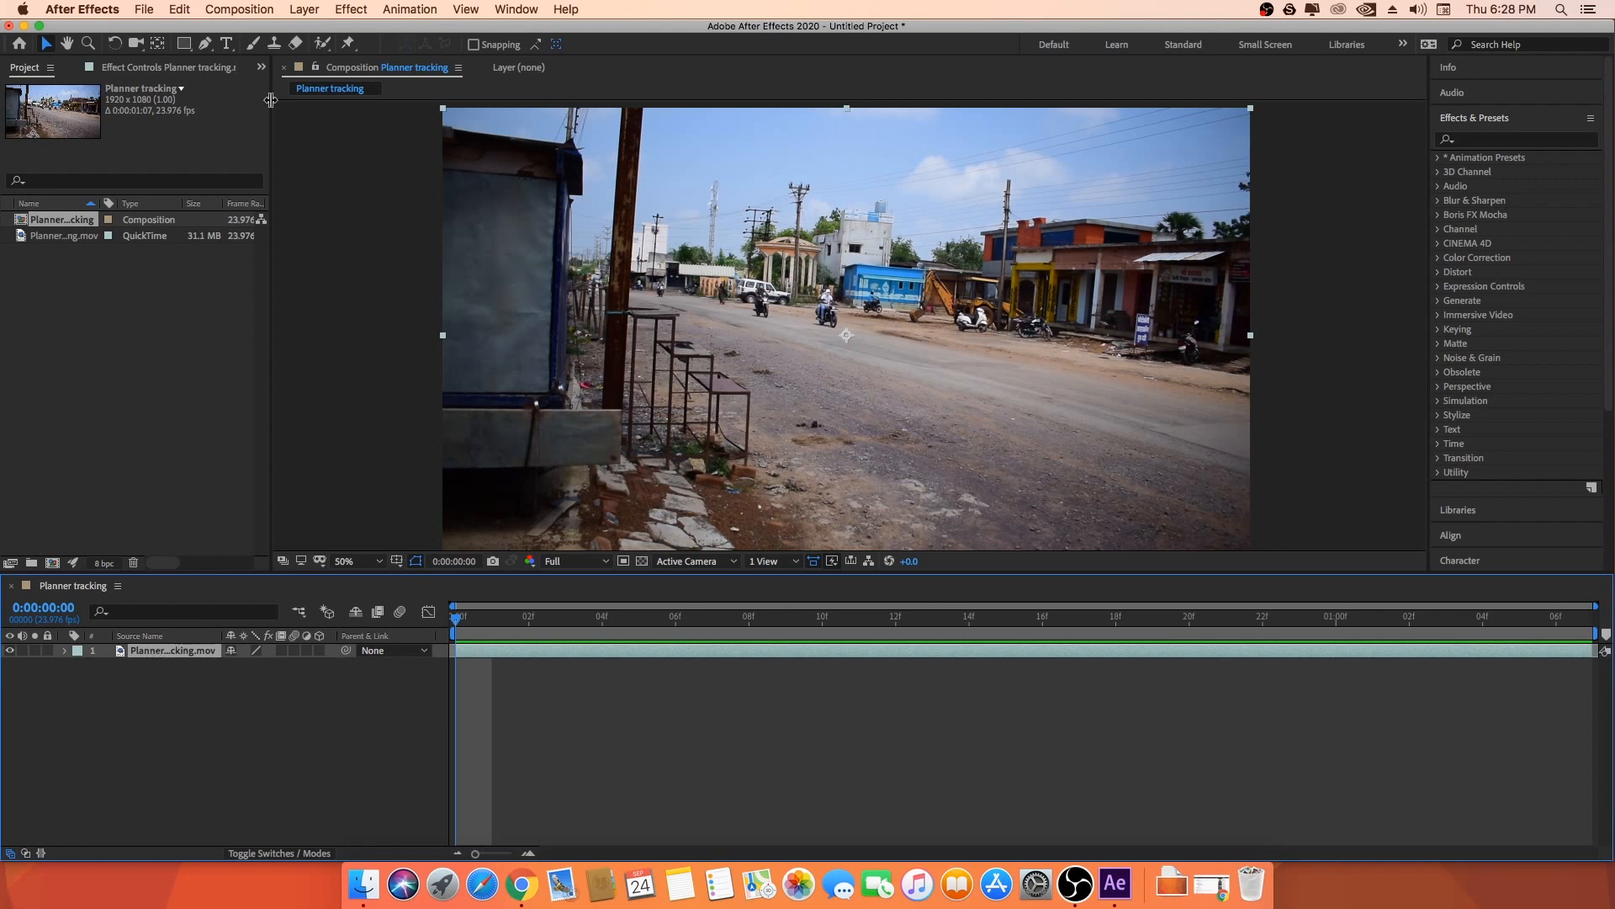
click(416, 9)
click(508, 324)
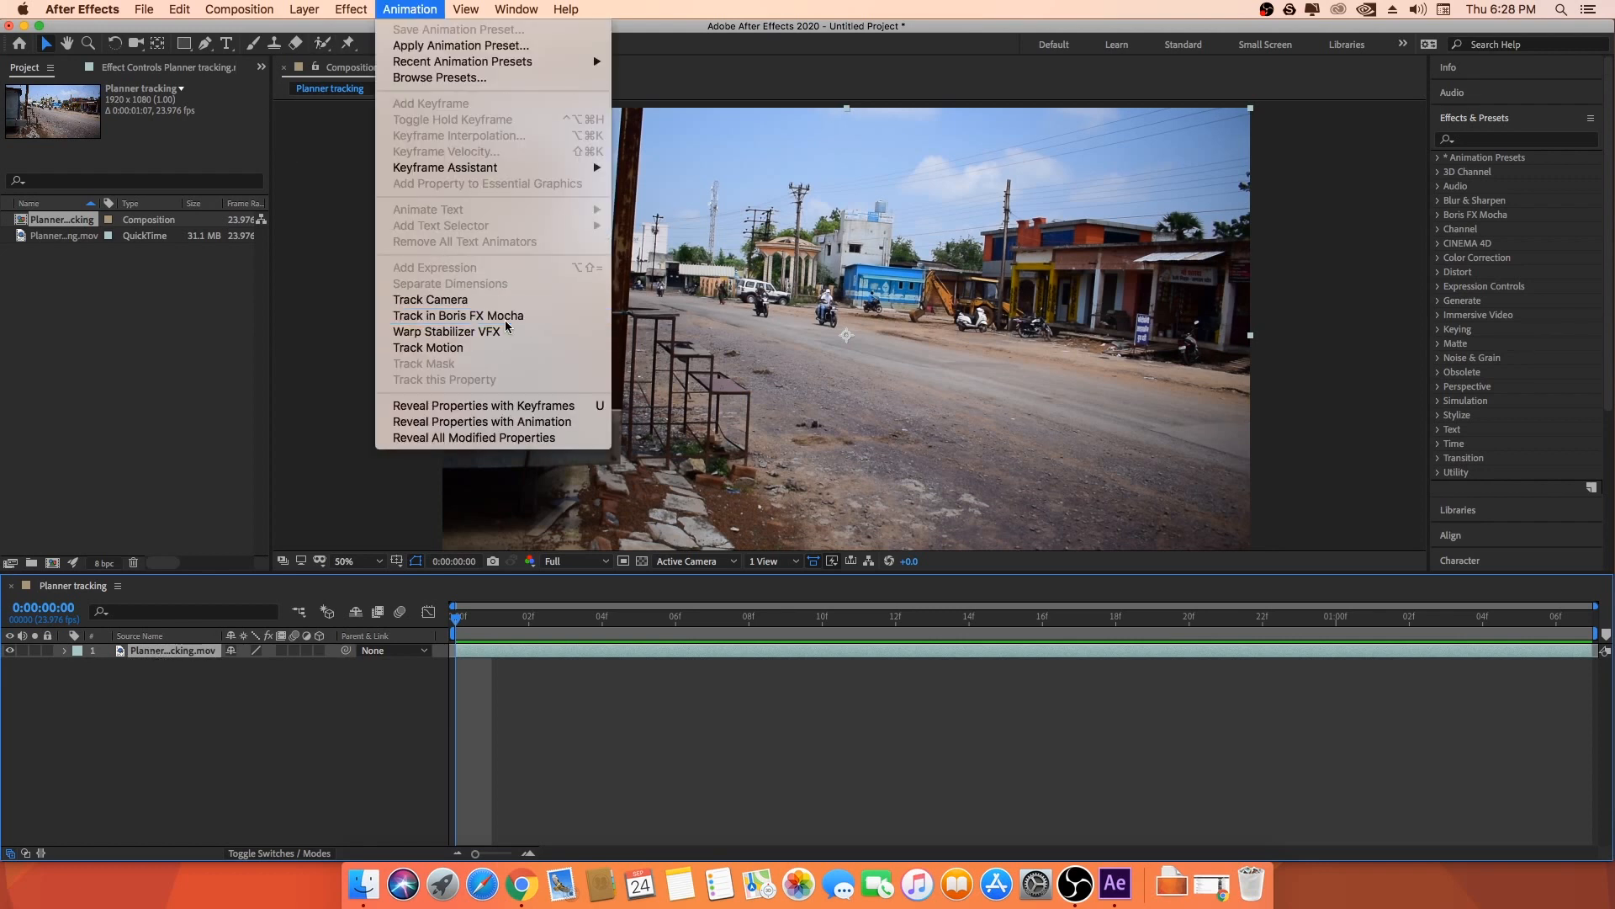
click(93, 150)
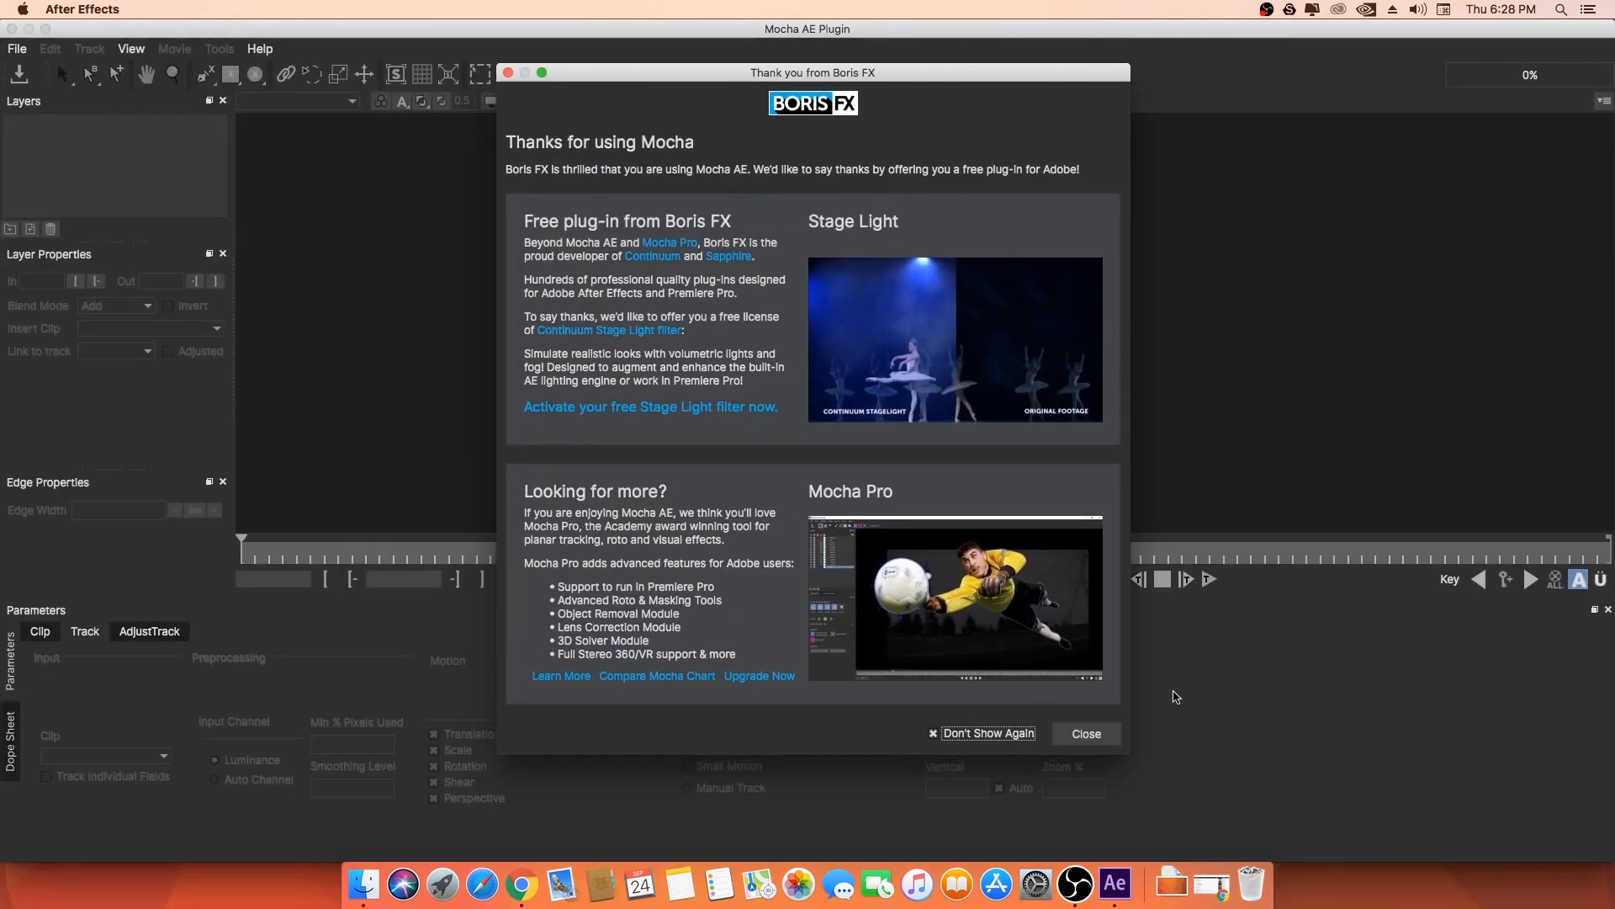
click(1087, 734)
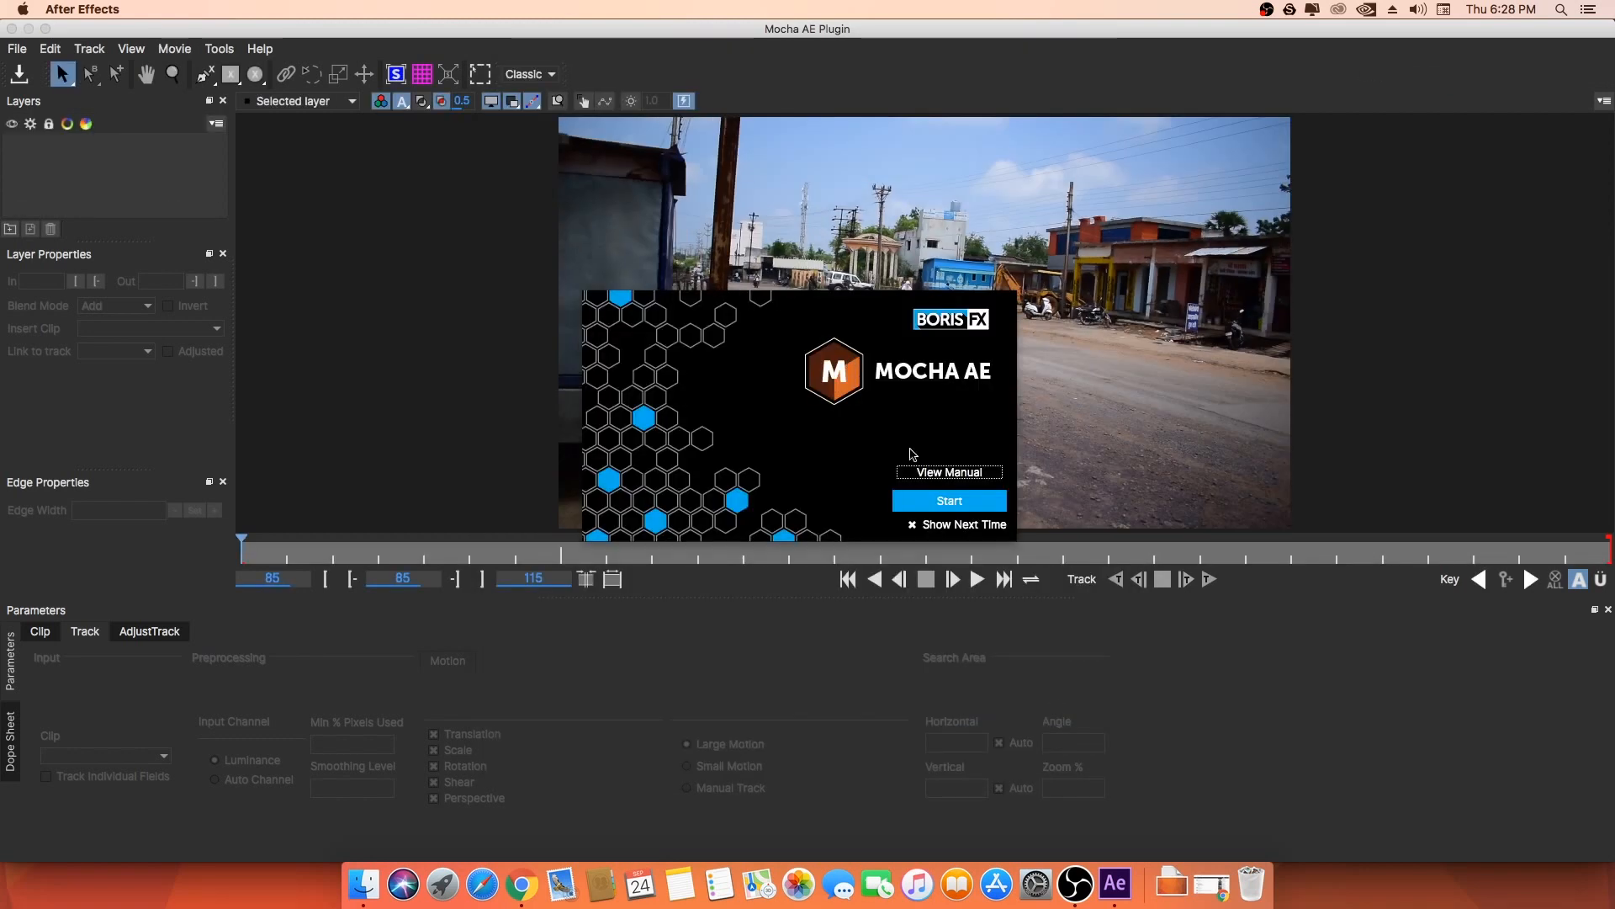
click(949, 500)
- Draw a closed four-point X-Spline around a patch of road in the foreground at frame 85
drag(960, 318, 928, 325)
key(x)
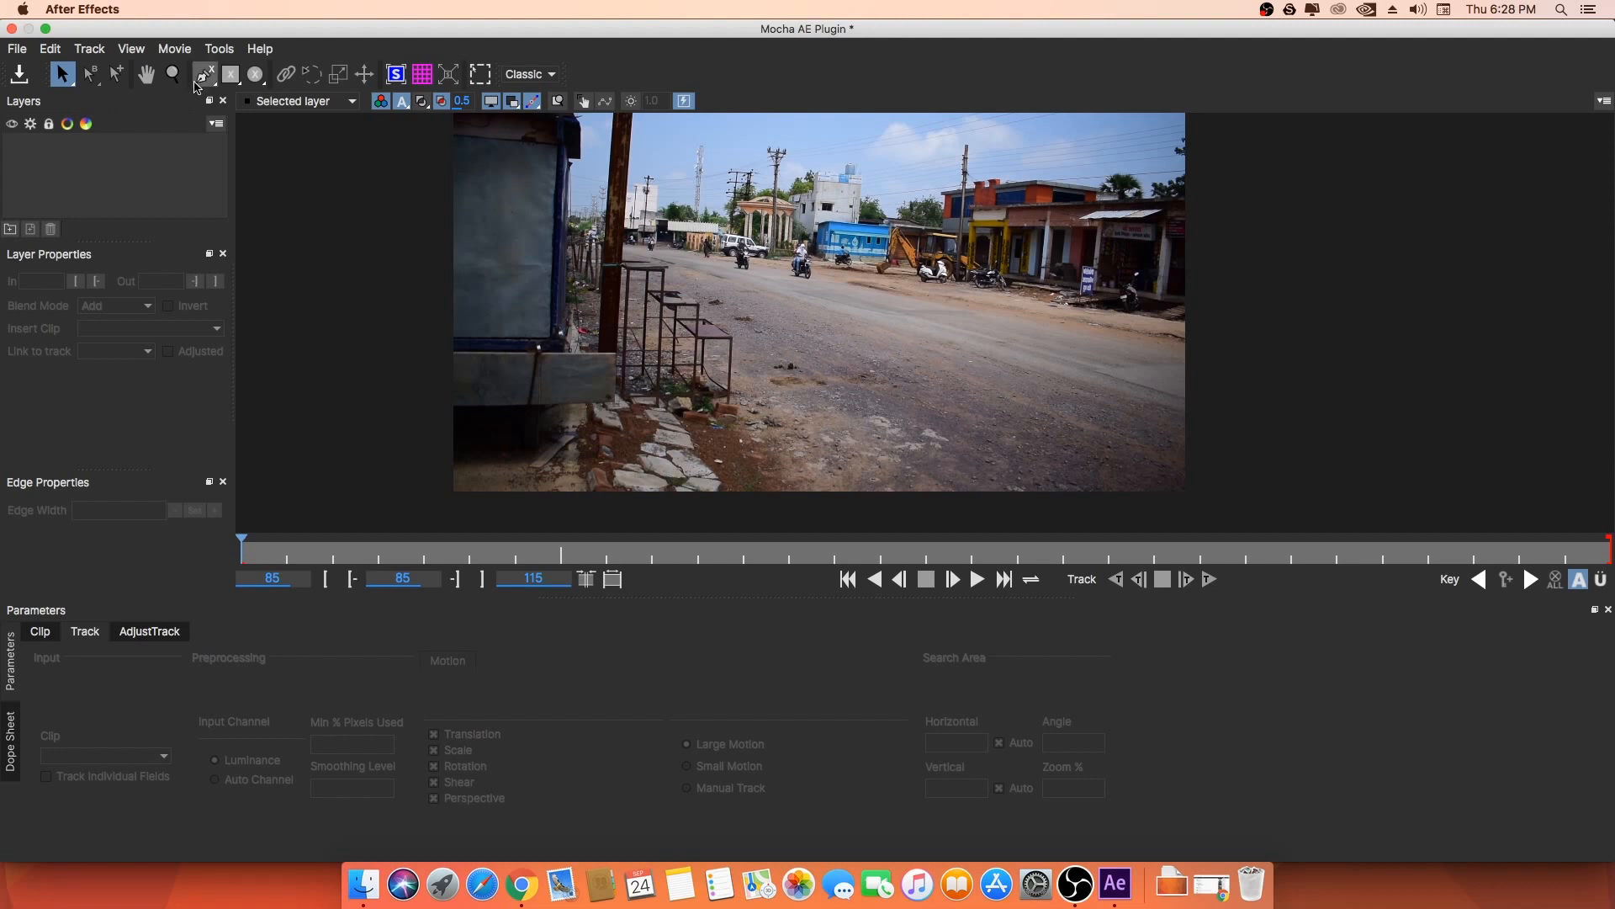
click(205, 74)
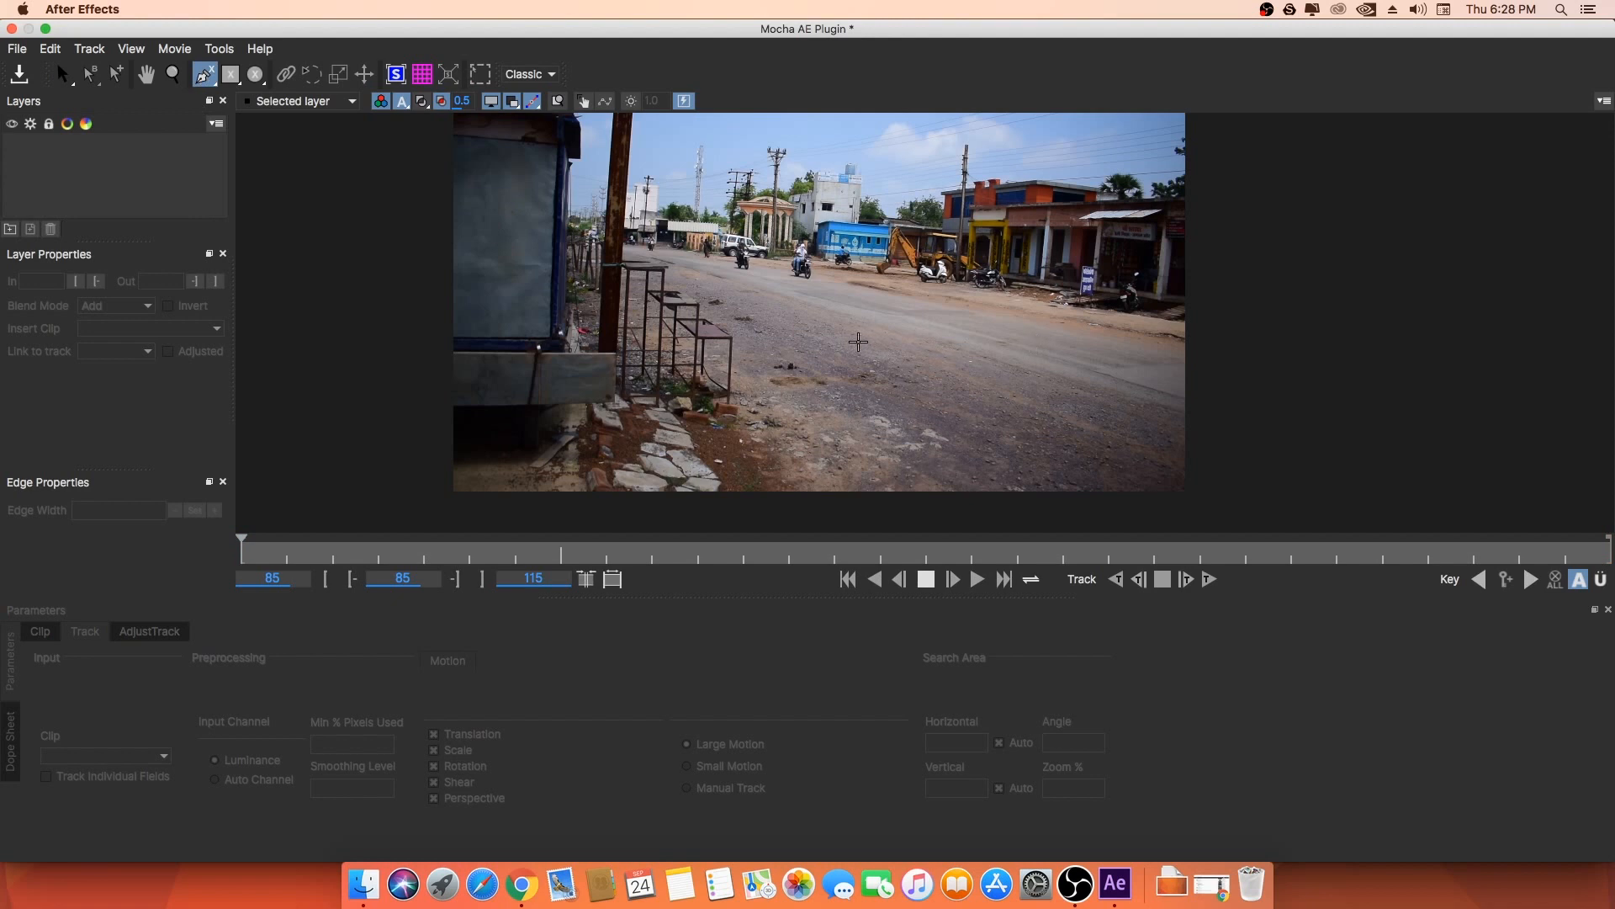
click(855, 343)
click(782, 357)
click(950, 478)
right_click(1040, 438)
- Reposition the four spline points so the outline forms a perspective rectangle lying flat on the road
drag(1038, 436, 1075, 433)
drag(855, 343, 767, 353)
drag(951, 477, 966, 478)
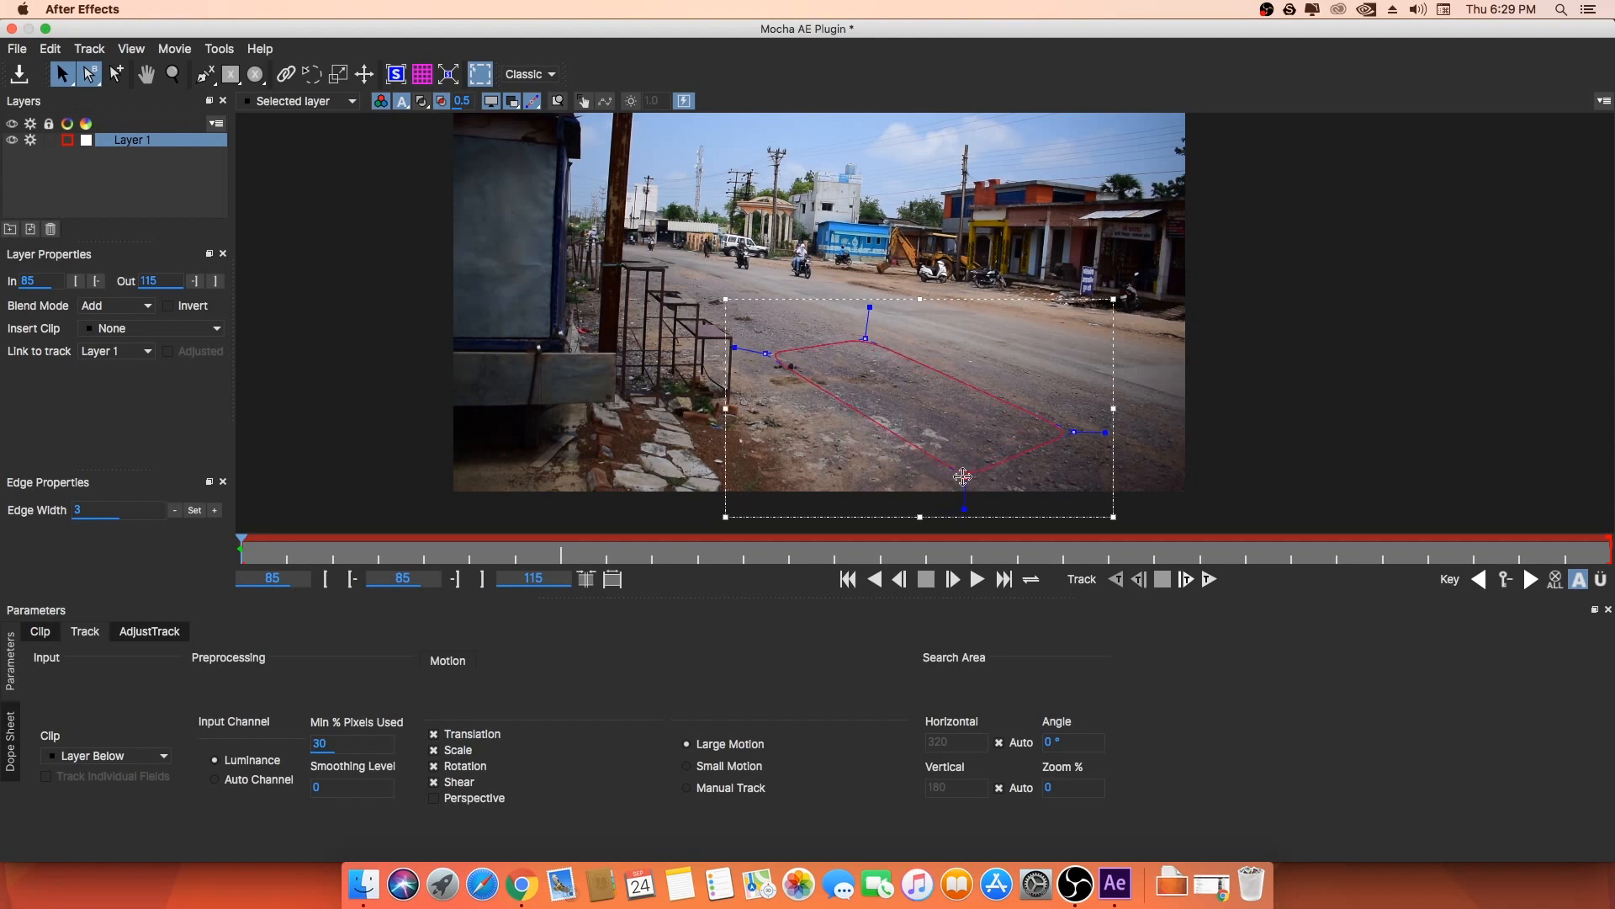
drag(1067, 430, 1085, 430)
drag(966, 478, 951, 480)
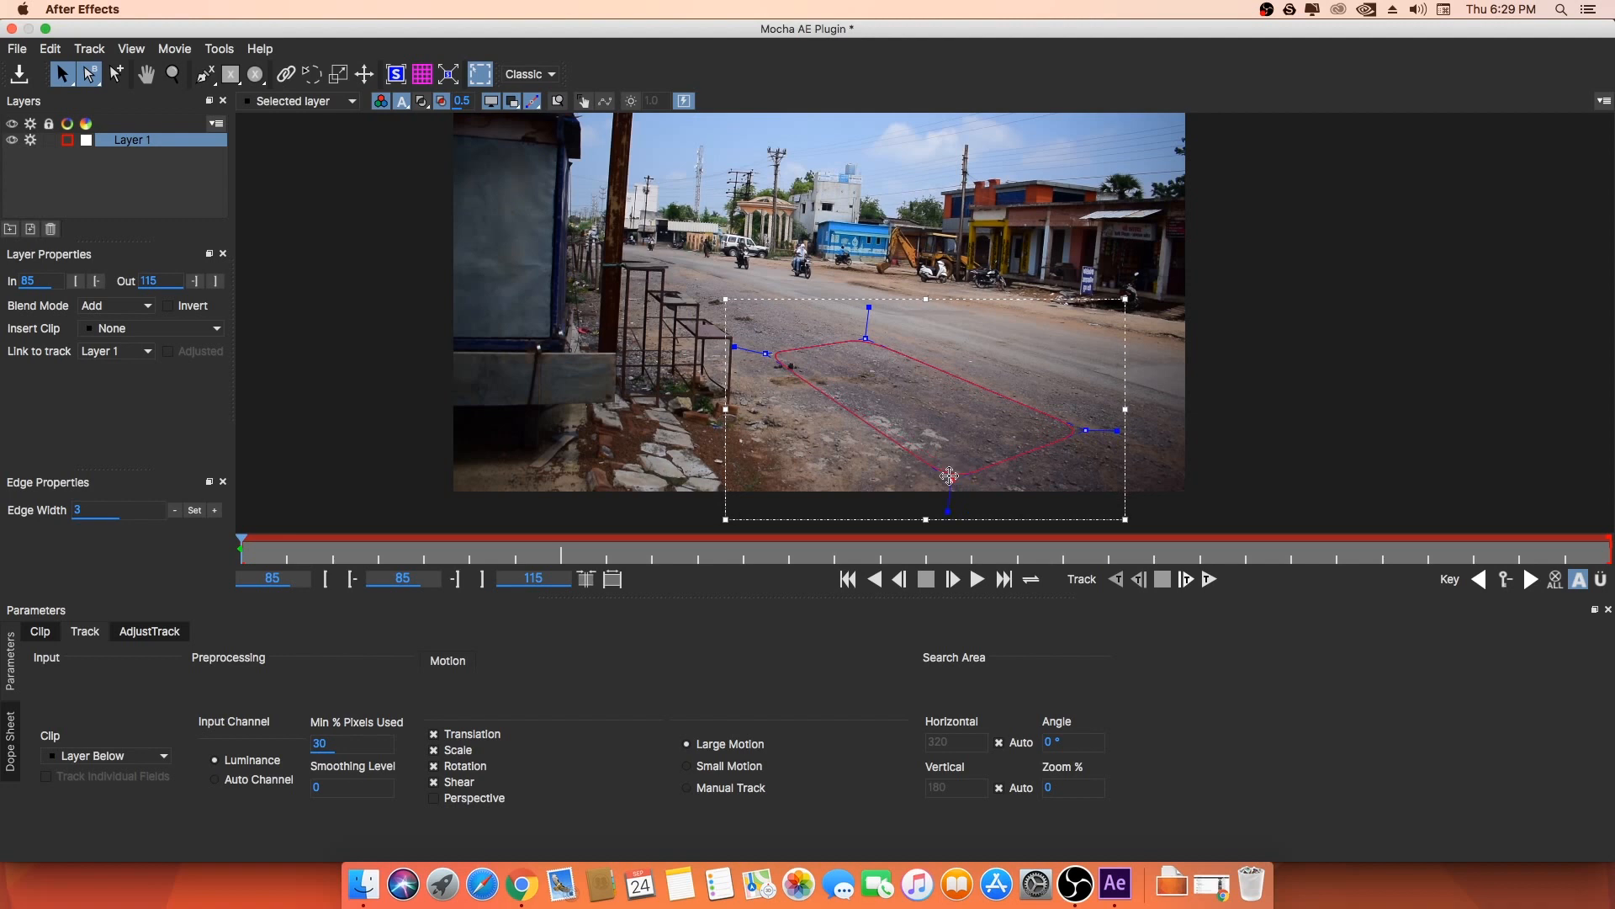
mouse_move(870, 339)
mouse_down()
mouse_move(771, 356)
mouse_move(868, 335)
mouse_up()
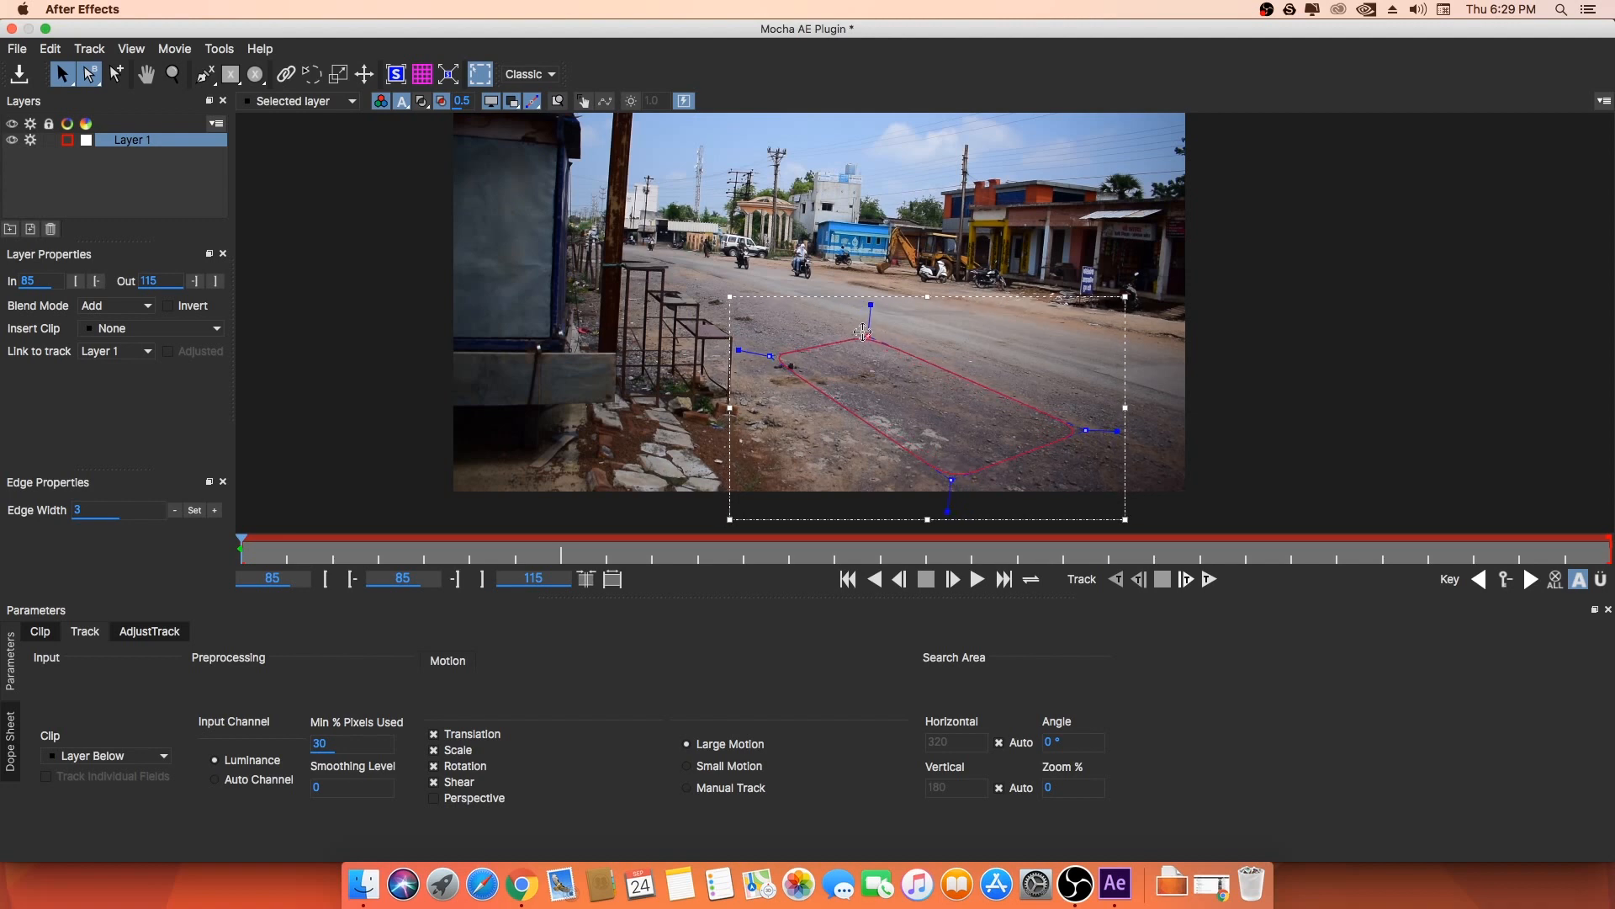
drag(772, 360, 769, 357)
drag(951, 479, 950, 486)
drag(1078, 428, 1074, 429)
drag(869, 336, 865, 337)
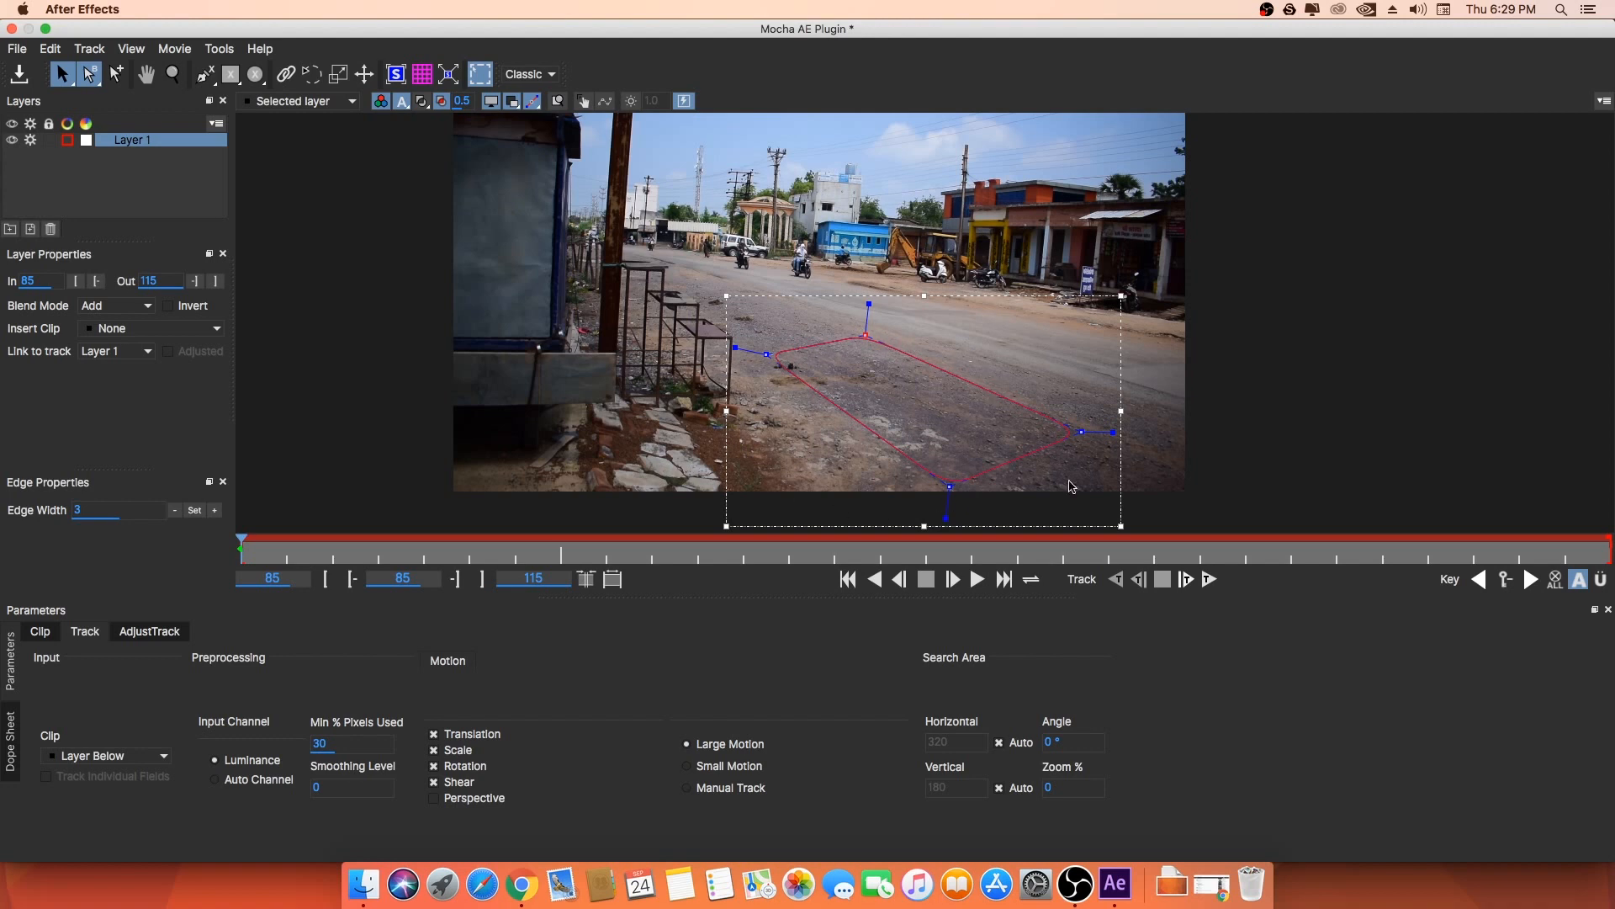
- Track the road shape forward from frame 85 to frame 115 and scrub back to the first frame
click(1209, 582)
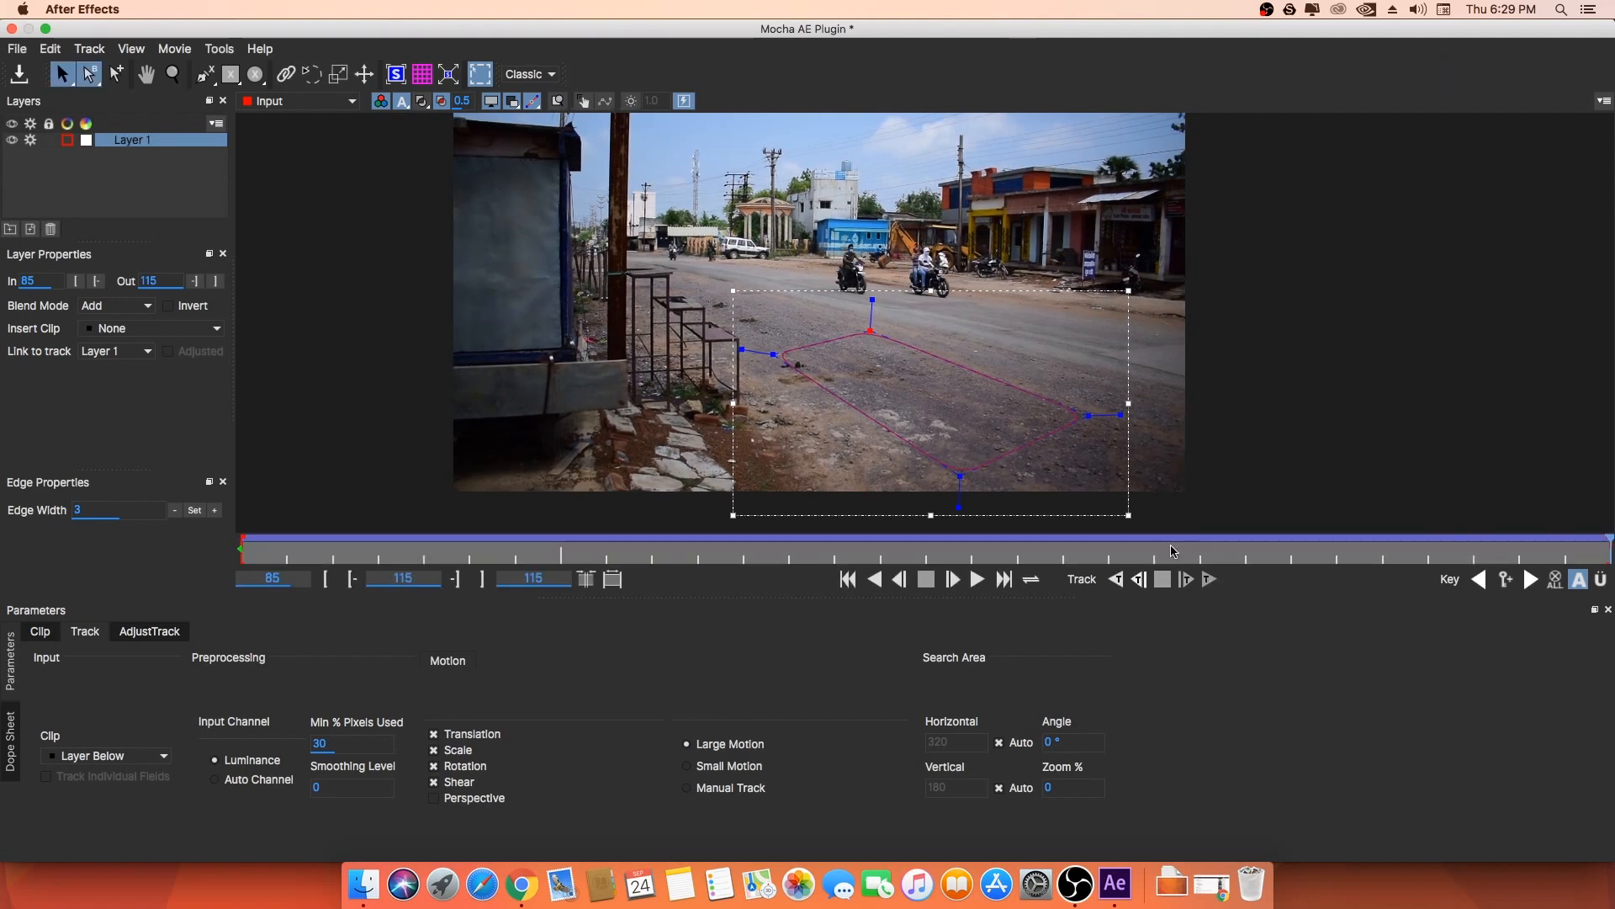
click(1136, 557)
drag(1152, 550, 241, 549)
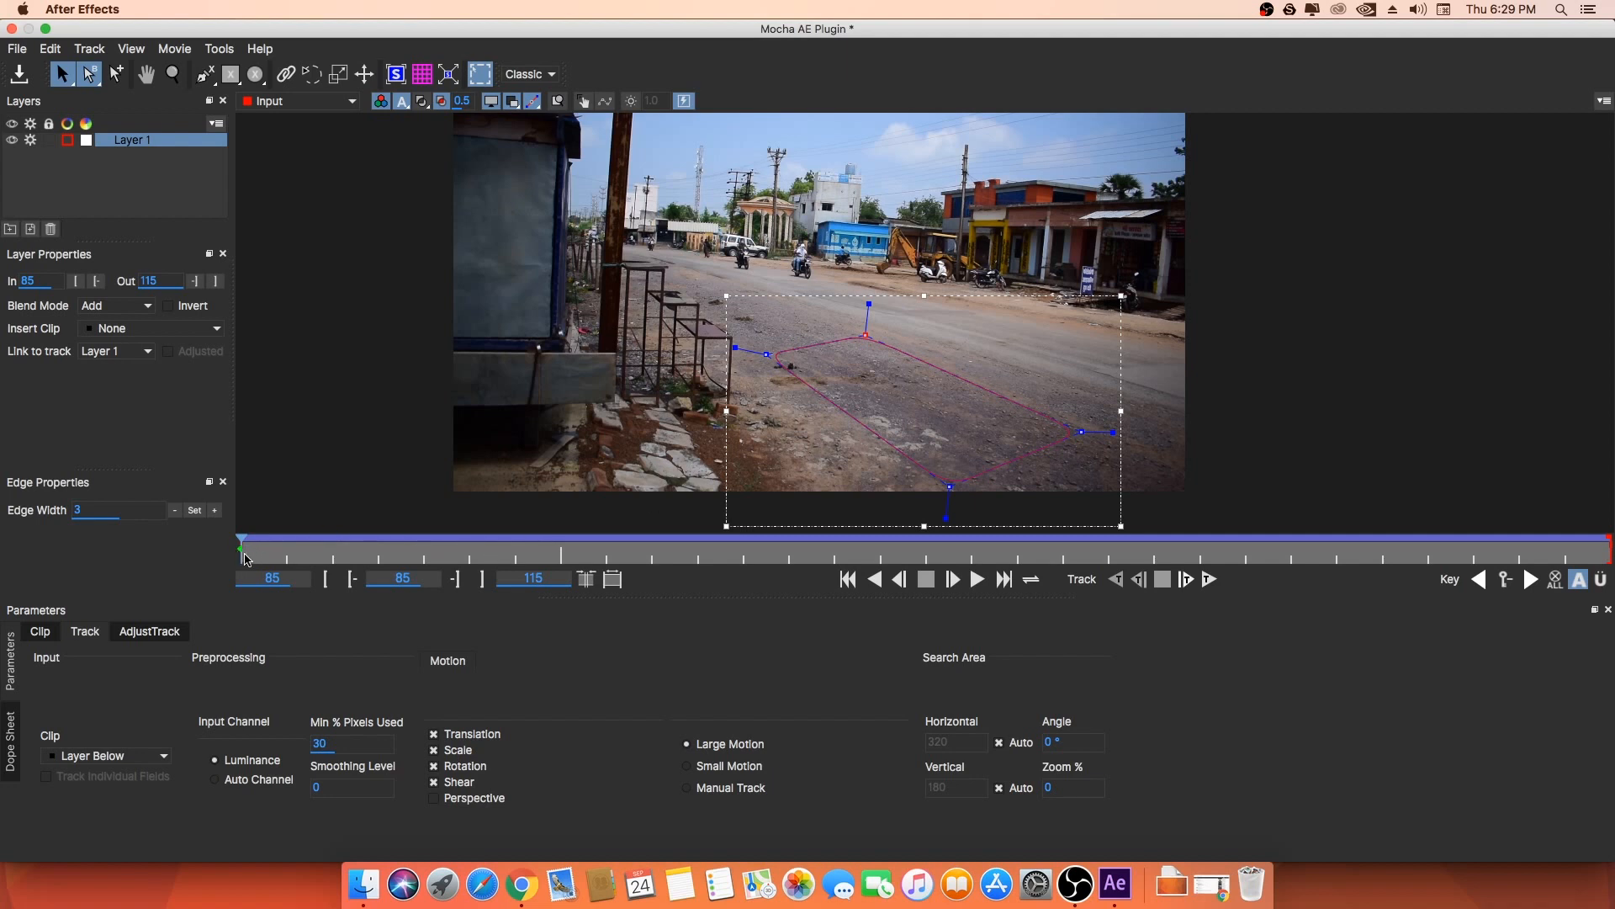
drag(247, 547, 151, 512)
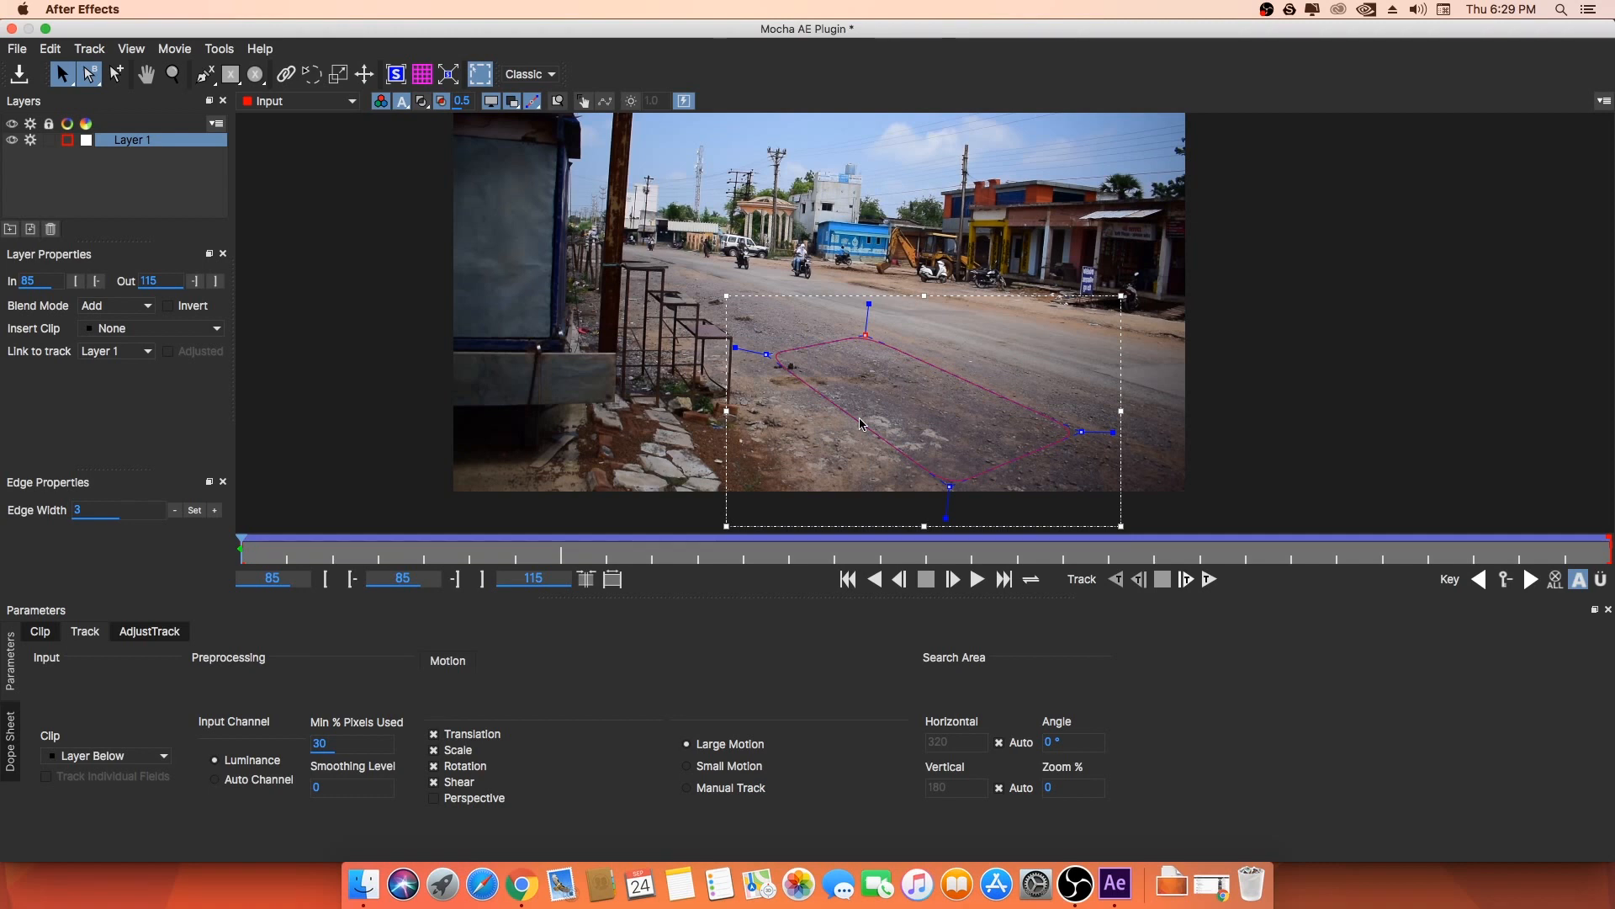
- Show the planar surface and align its four corners with the corners of the tracked road shape
click(396, 76)
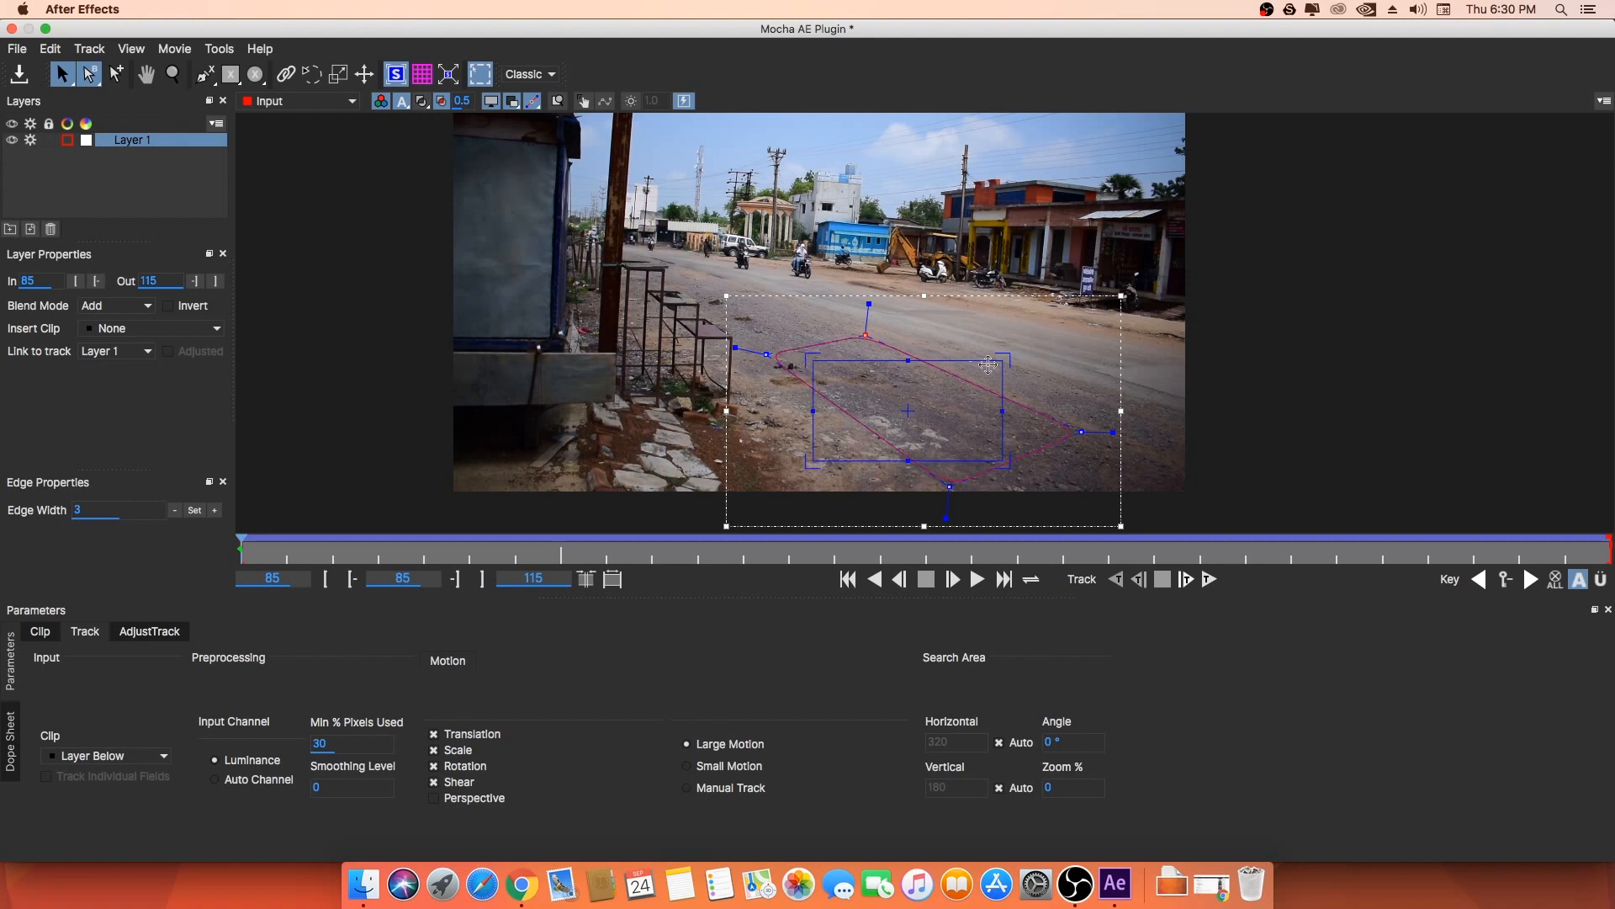
drag(805, 356, 860, 332)
drag(813, 461, 767, 354)
drag(996, 460, 957, 486)
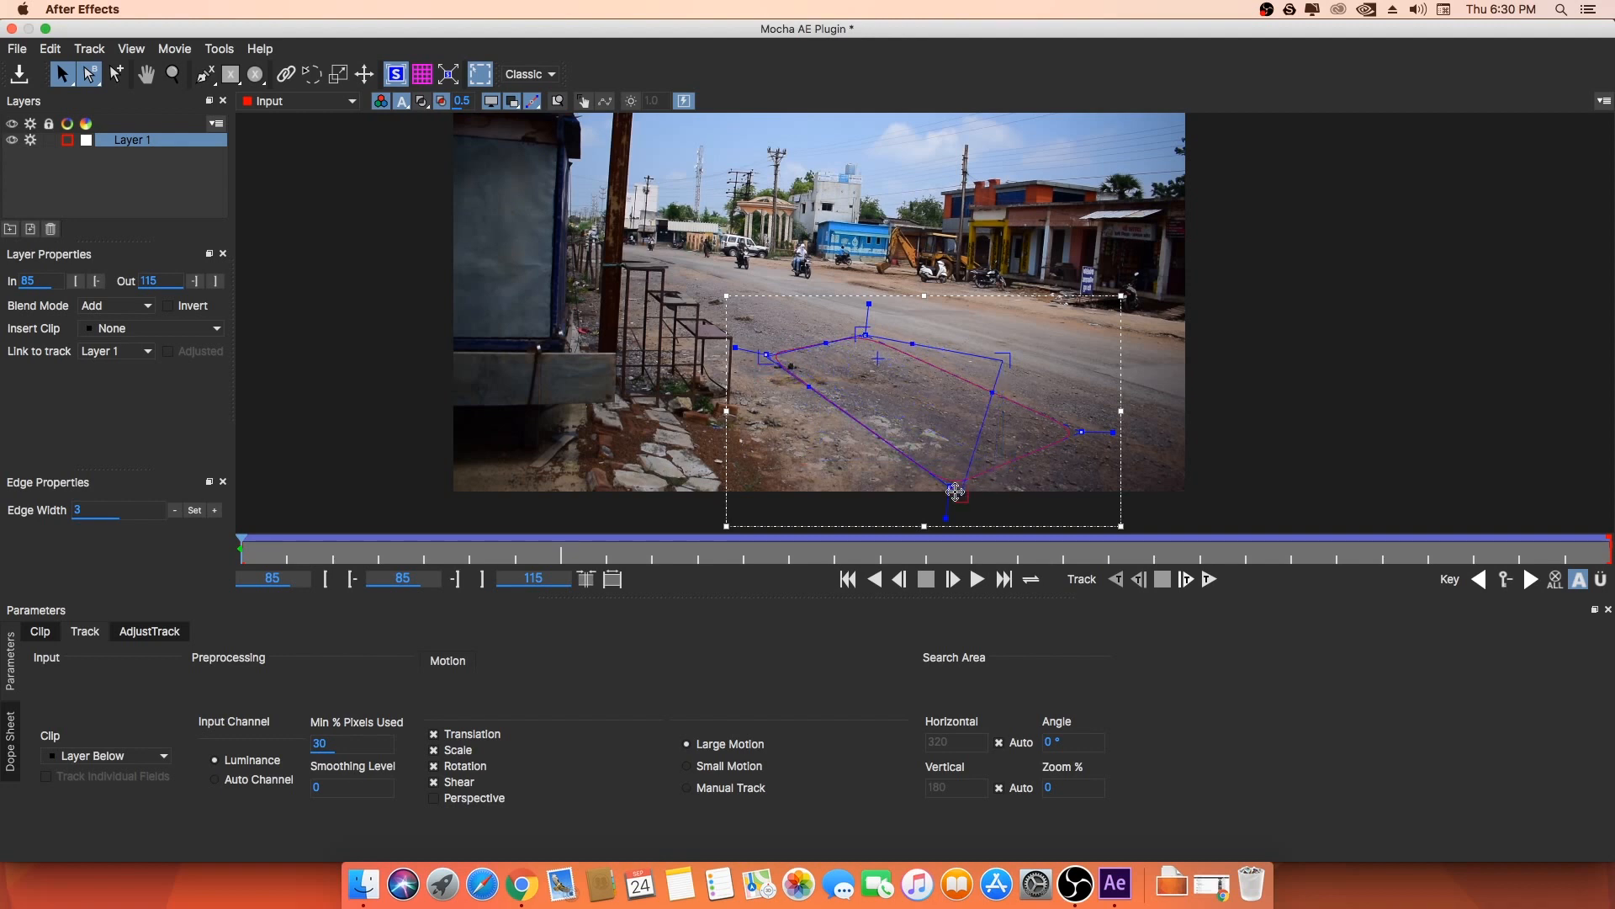
drag(1003, 362, 1085, 432)
drag(952, 488, 948, 491)
- Play back the clip to check the tracked surface, and close Mocha to return to the After Effects composition
key(space)
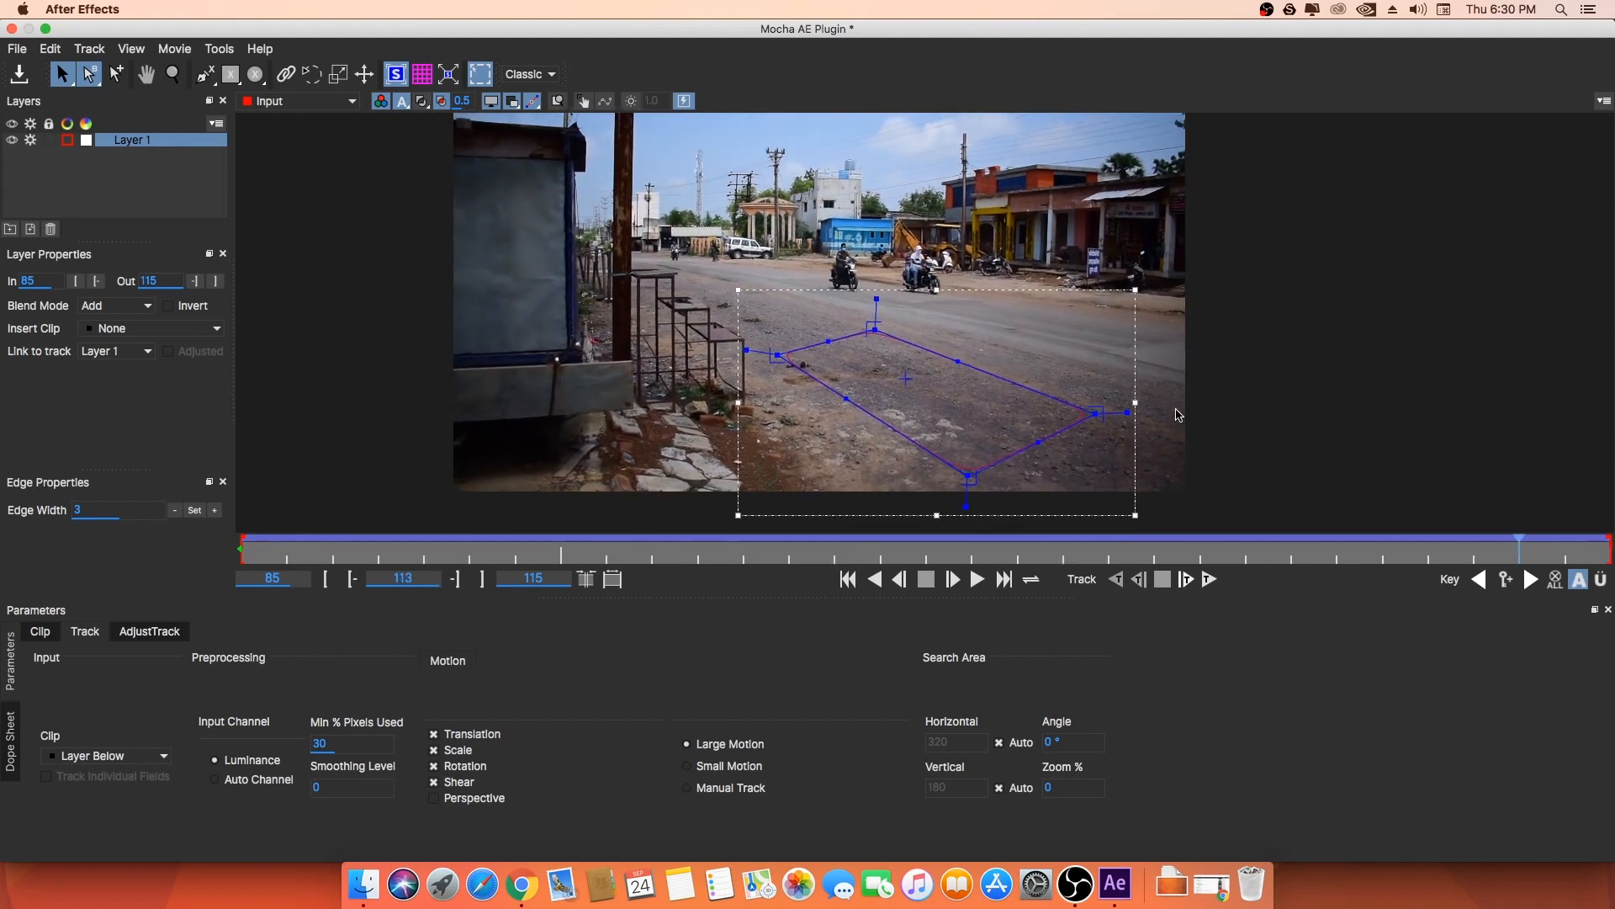
key(space)
click(12, 28)
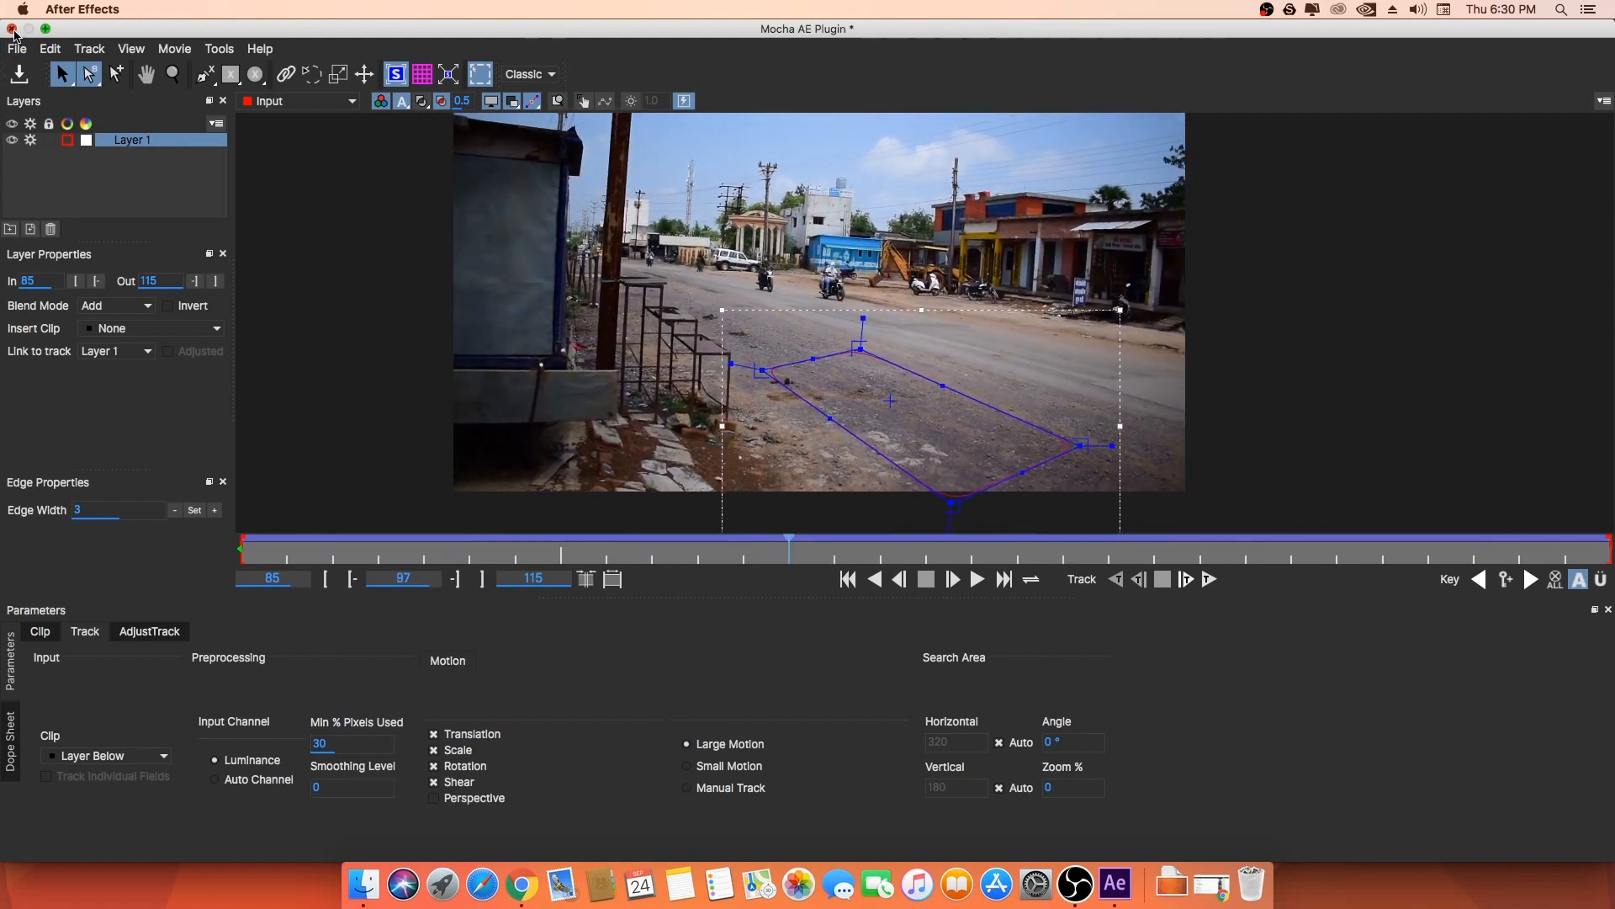
click(1064, 126)
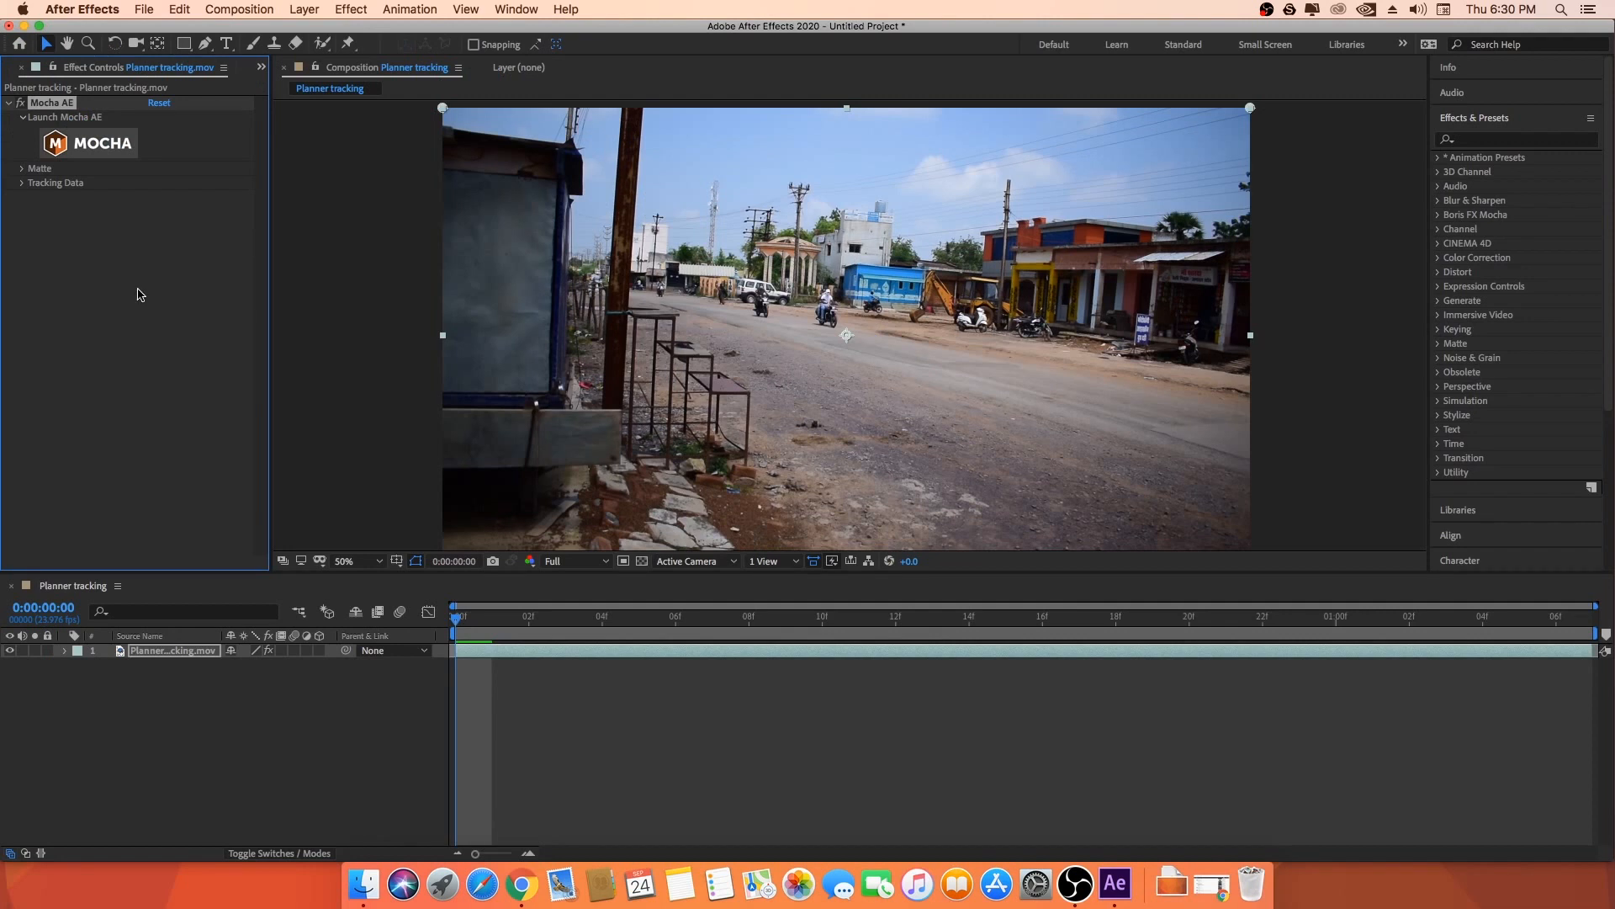
- Create a new composition named Tutomator_planner with the HDTV 1080 25 preset and a 10-second duration
click(107, 660)
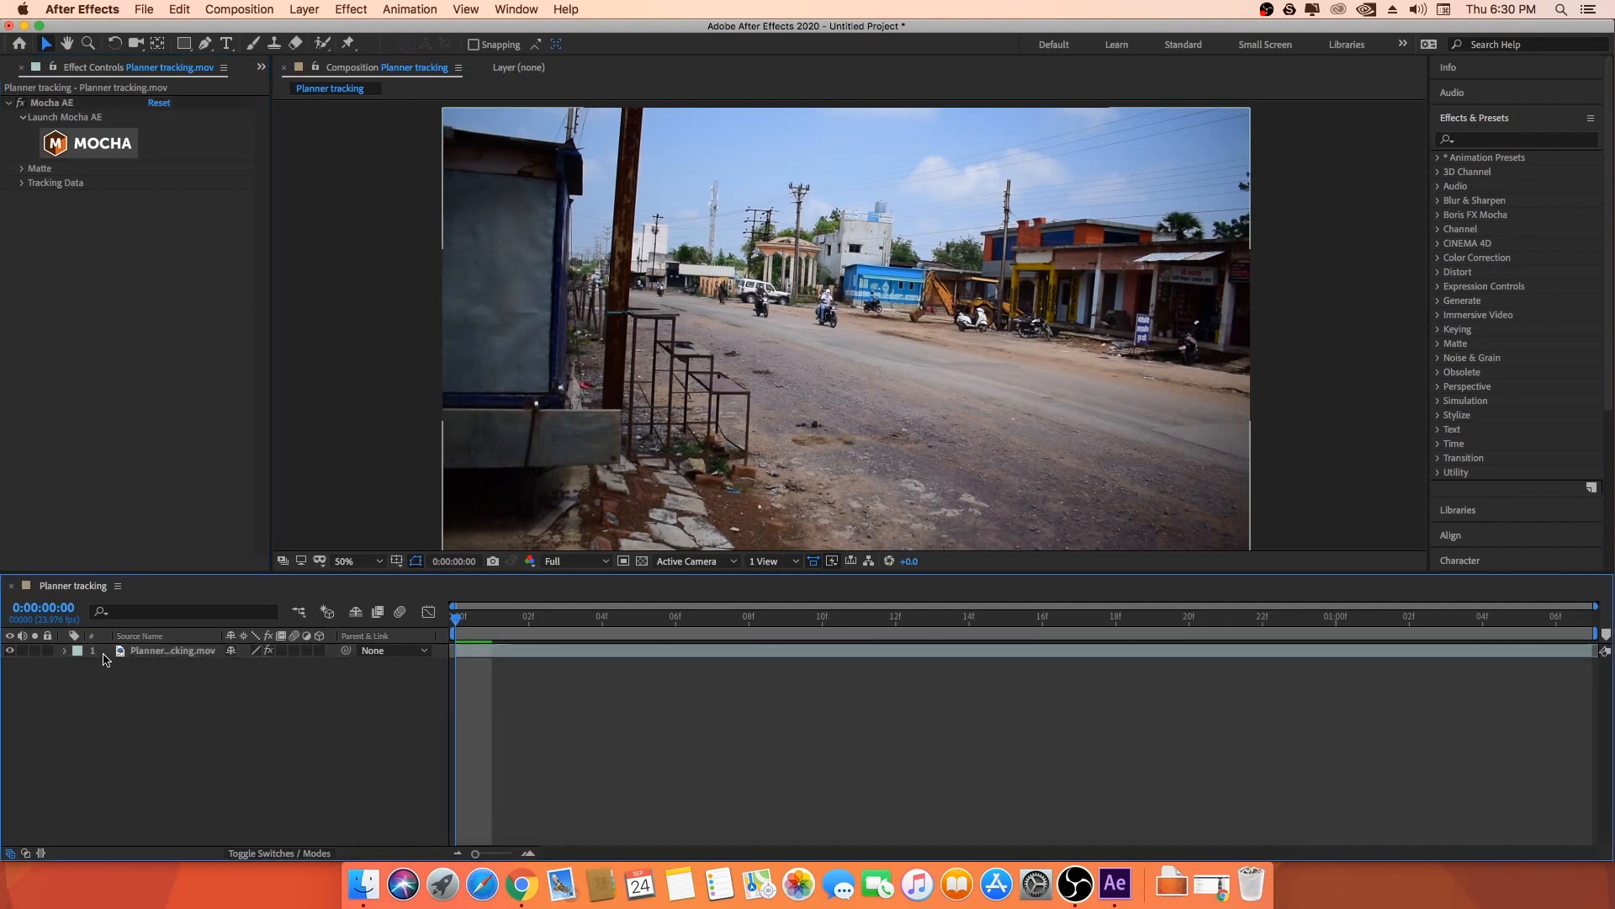
click(11, 68)
click(87, 364)
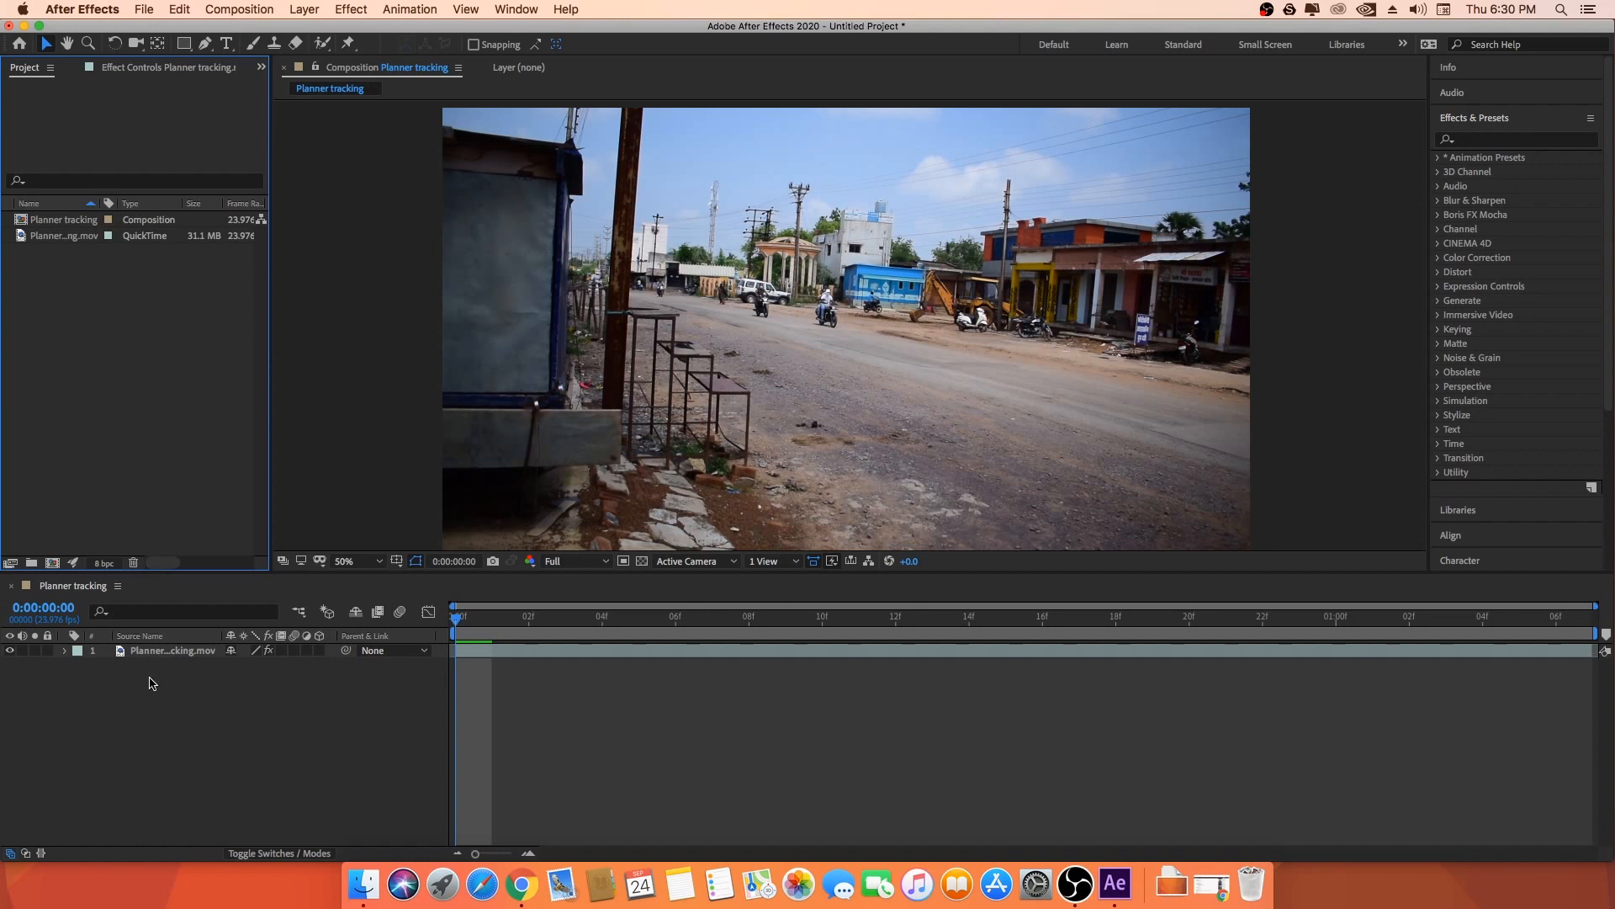
click(49, 222)
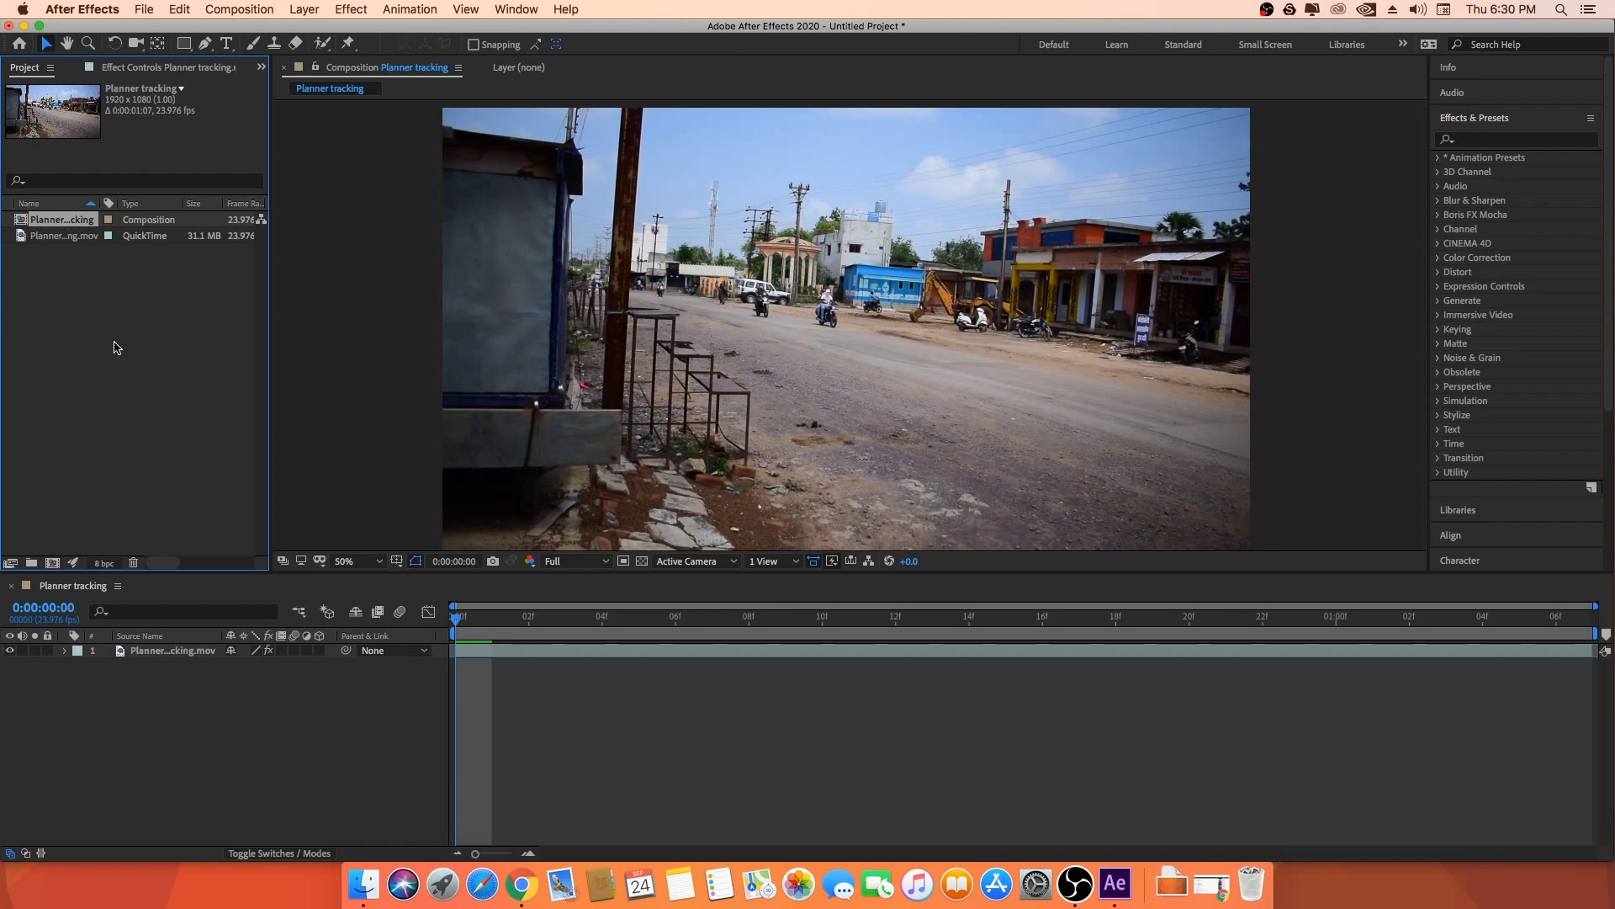
right_click(88, 278)
click(126, 285)
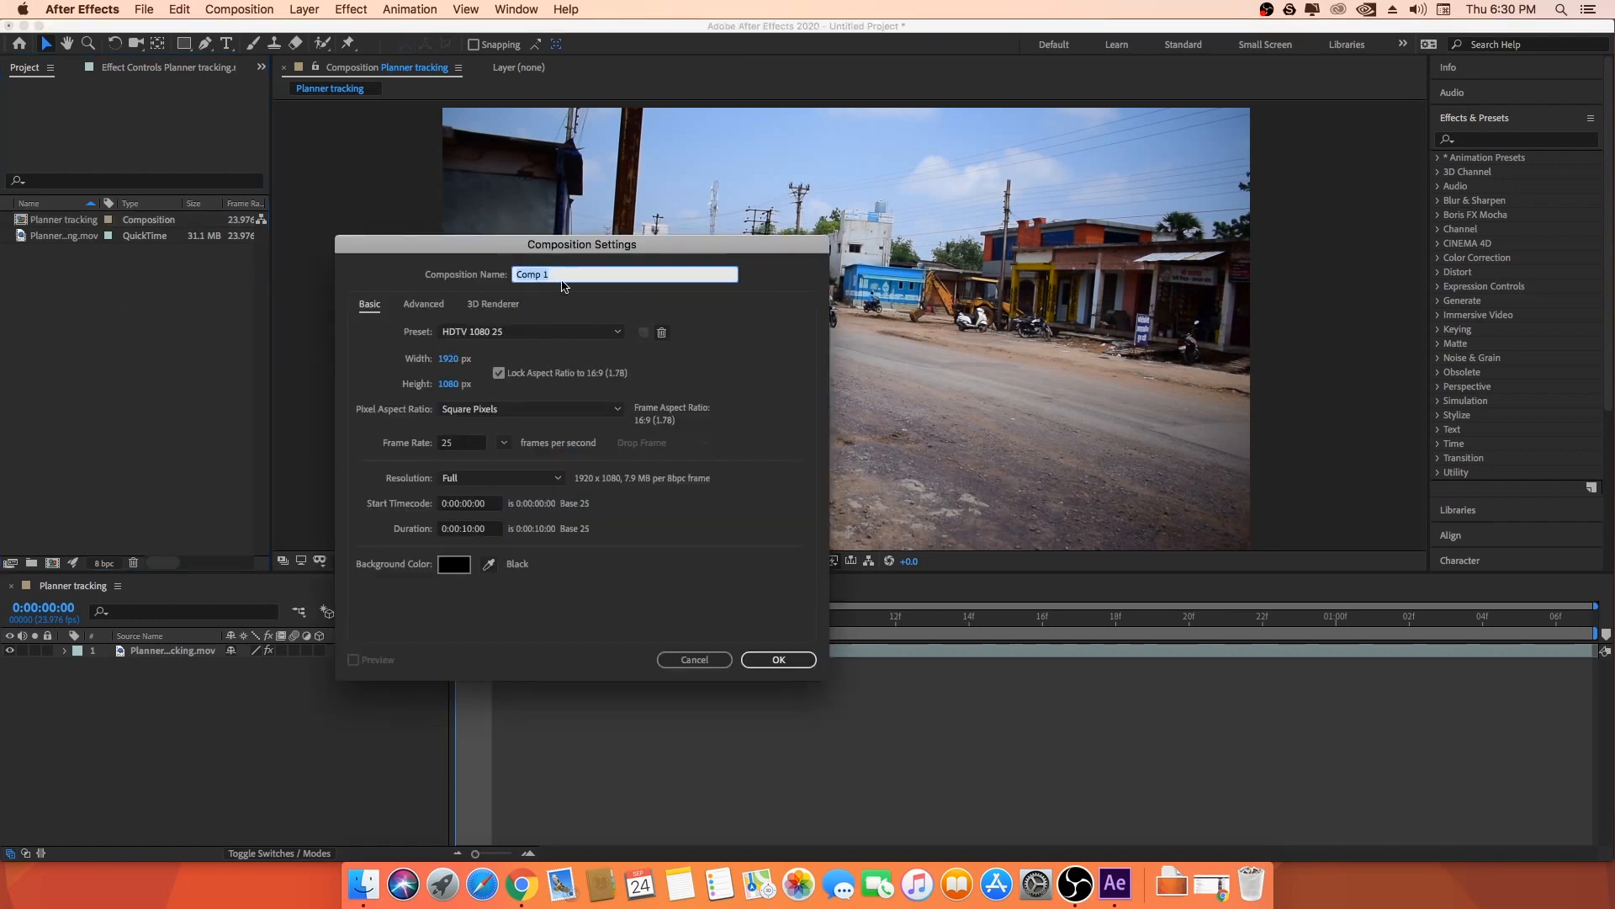
key(BackSpace)
text(Tutomator_planner)
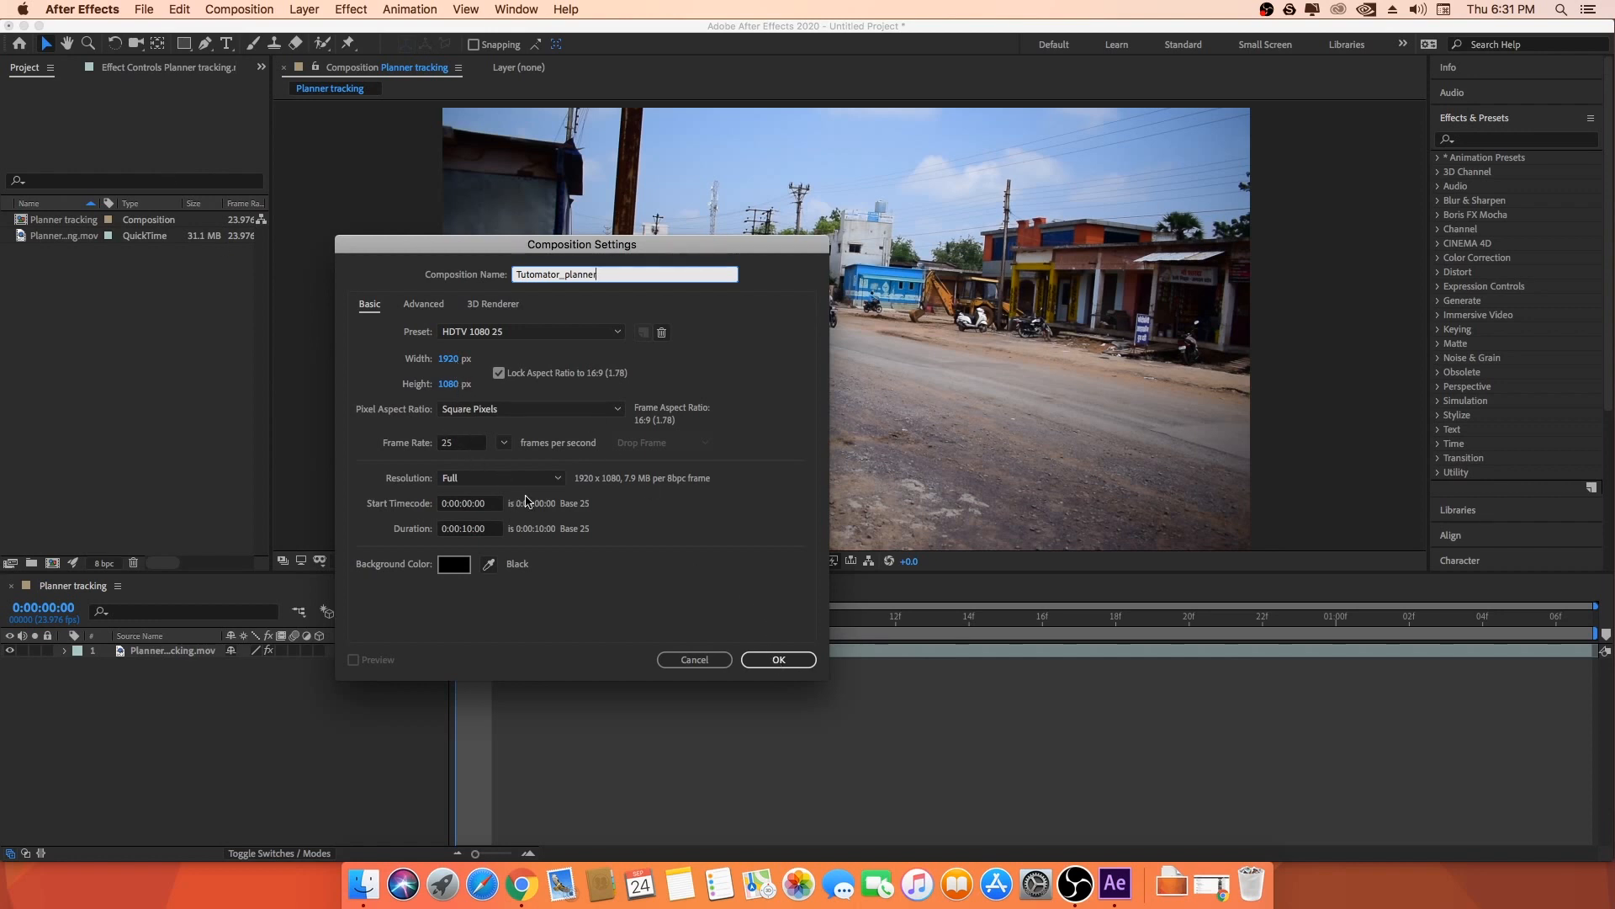
click(779, 661)
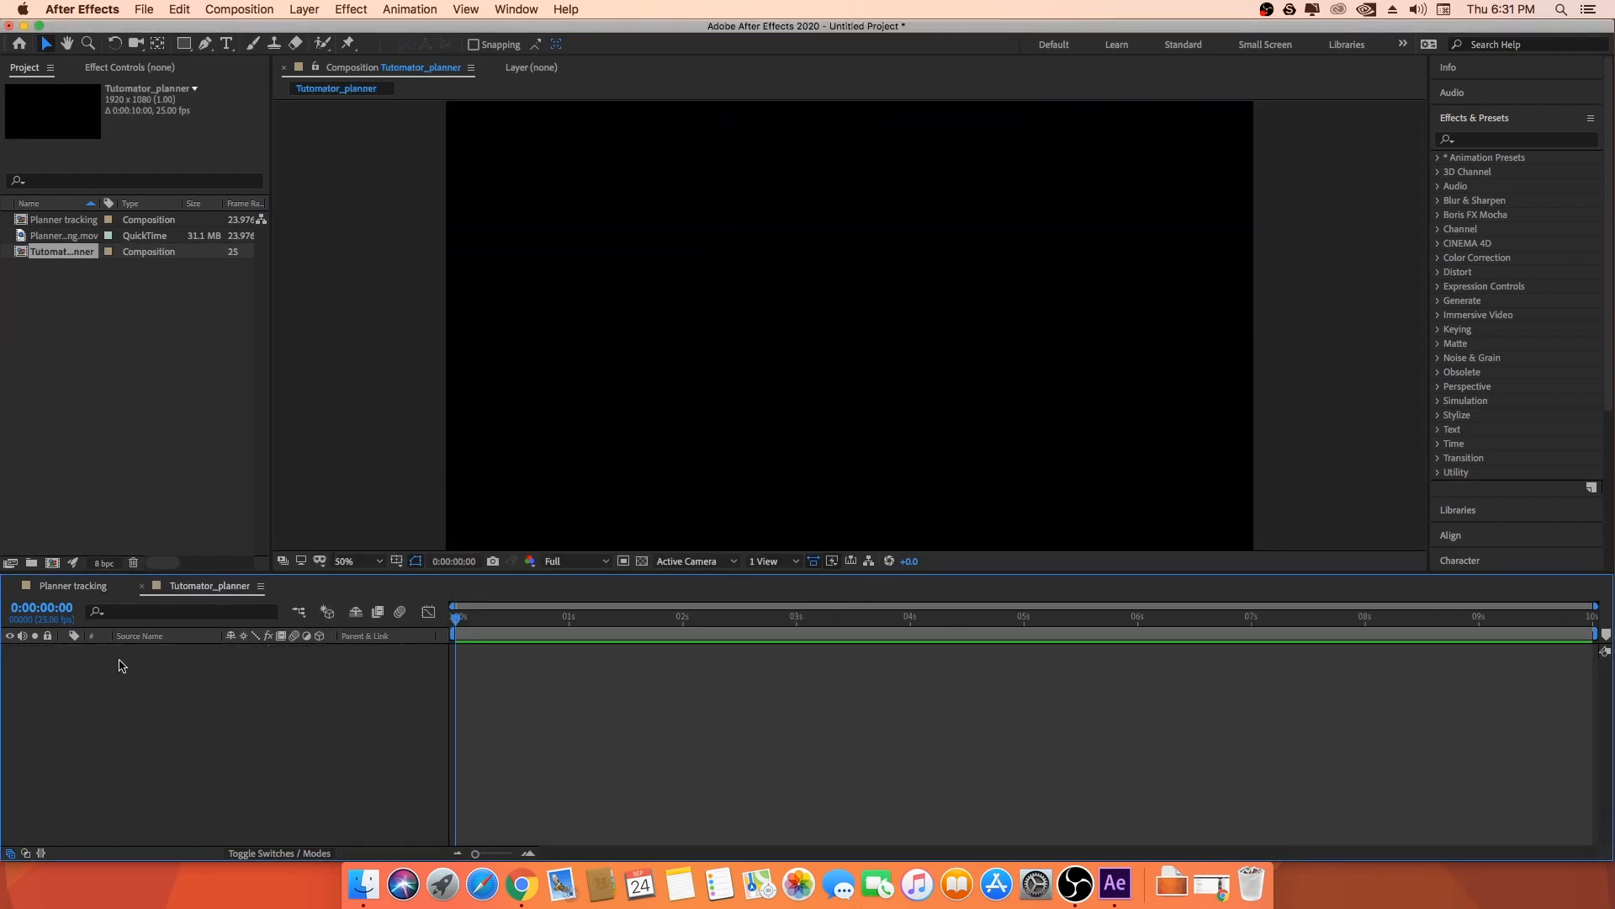
- Add the Tutomator_planner composition to the Planner tracking composition as a layer above the footage
scroll(746, 281, down, 1)
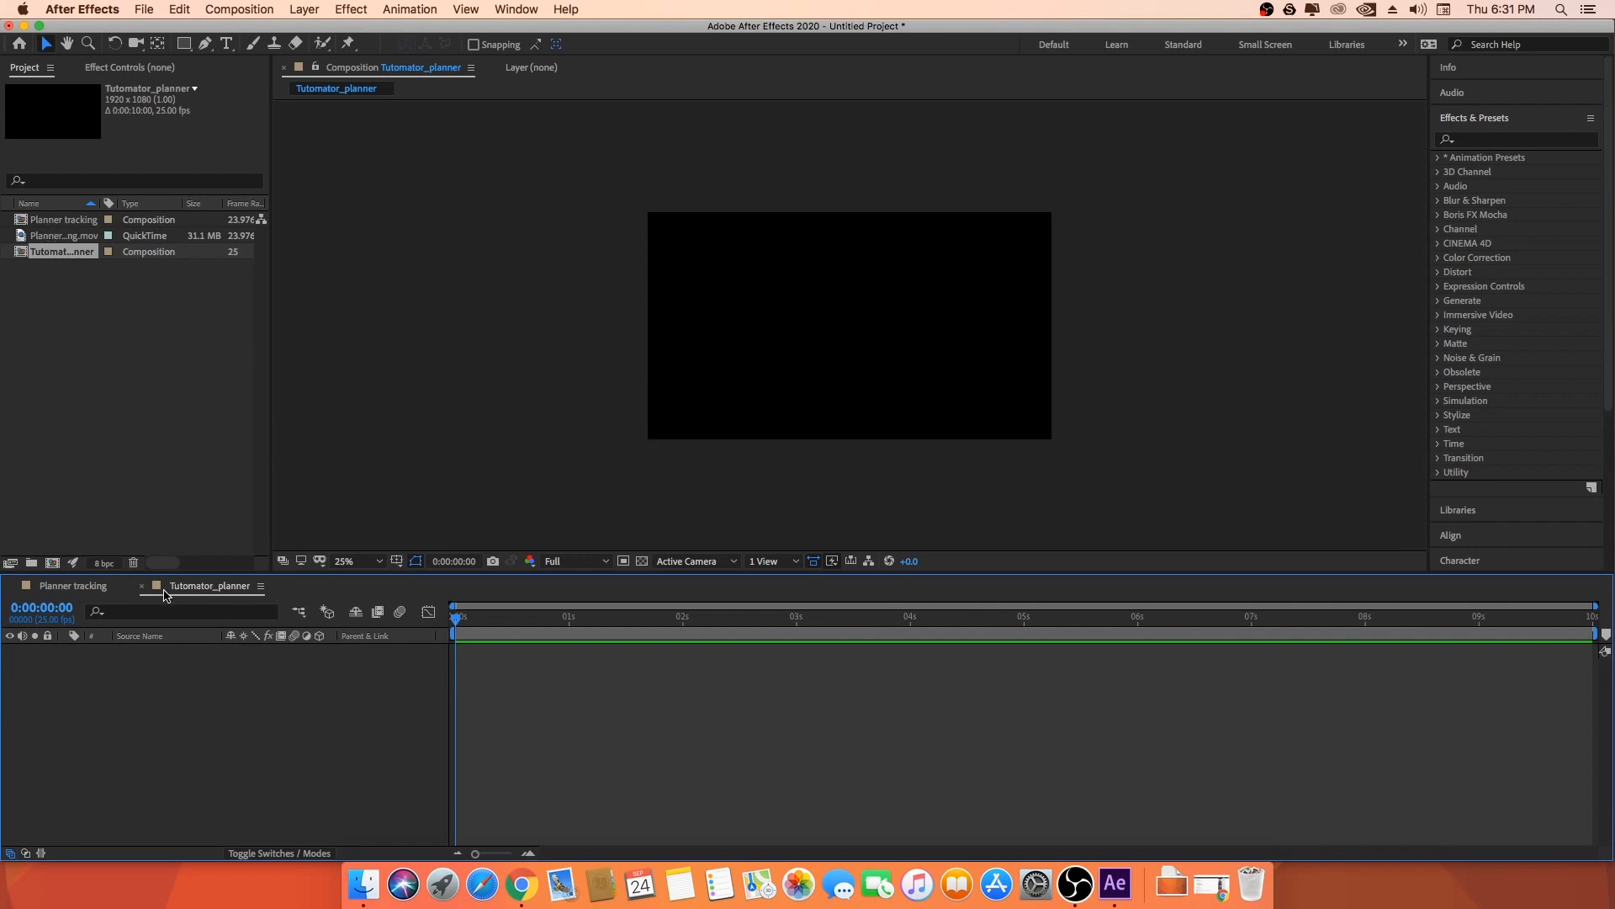
click(73, 589)
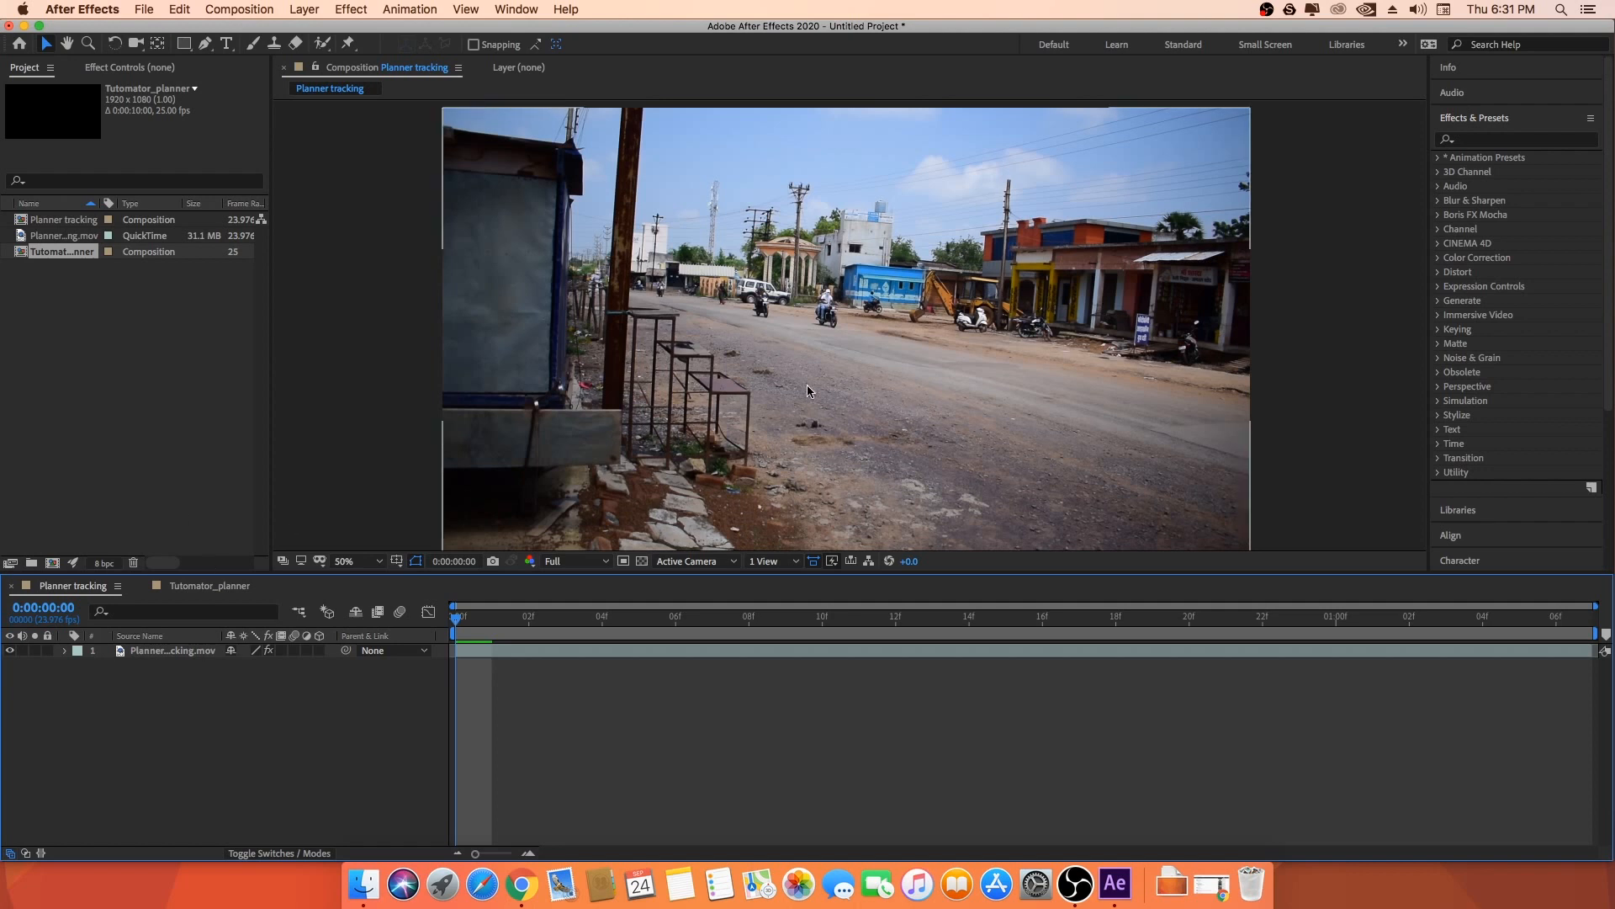
click(150, 459)
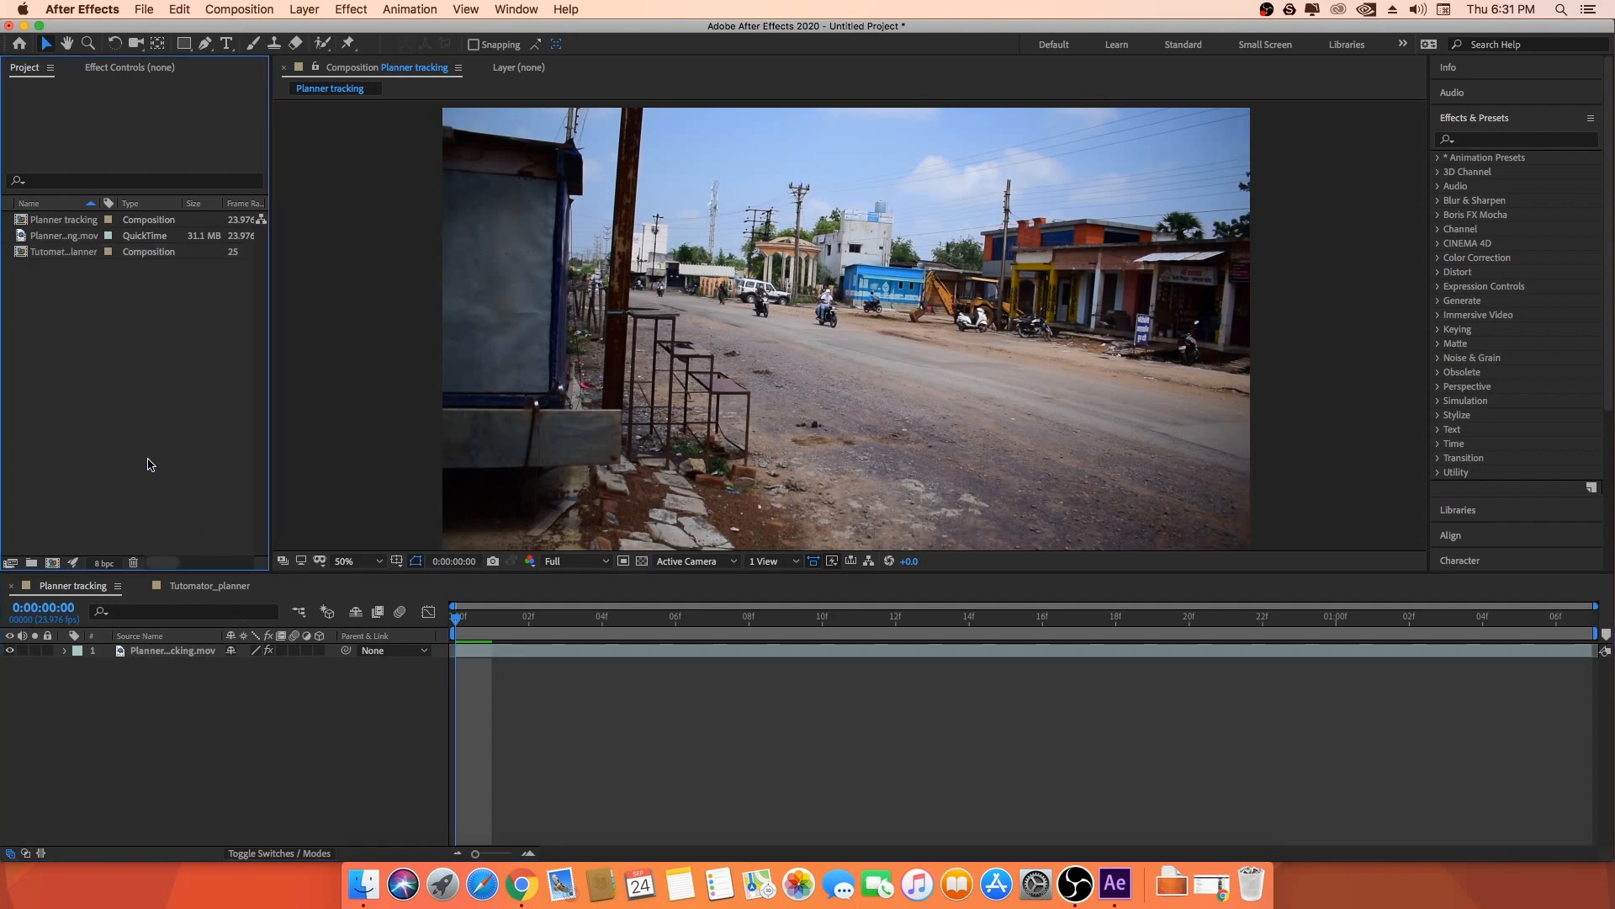
click(52, 252)
drag(26, 258, 153, 651)
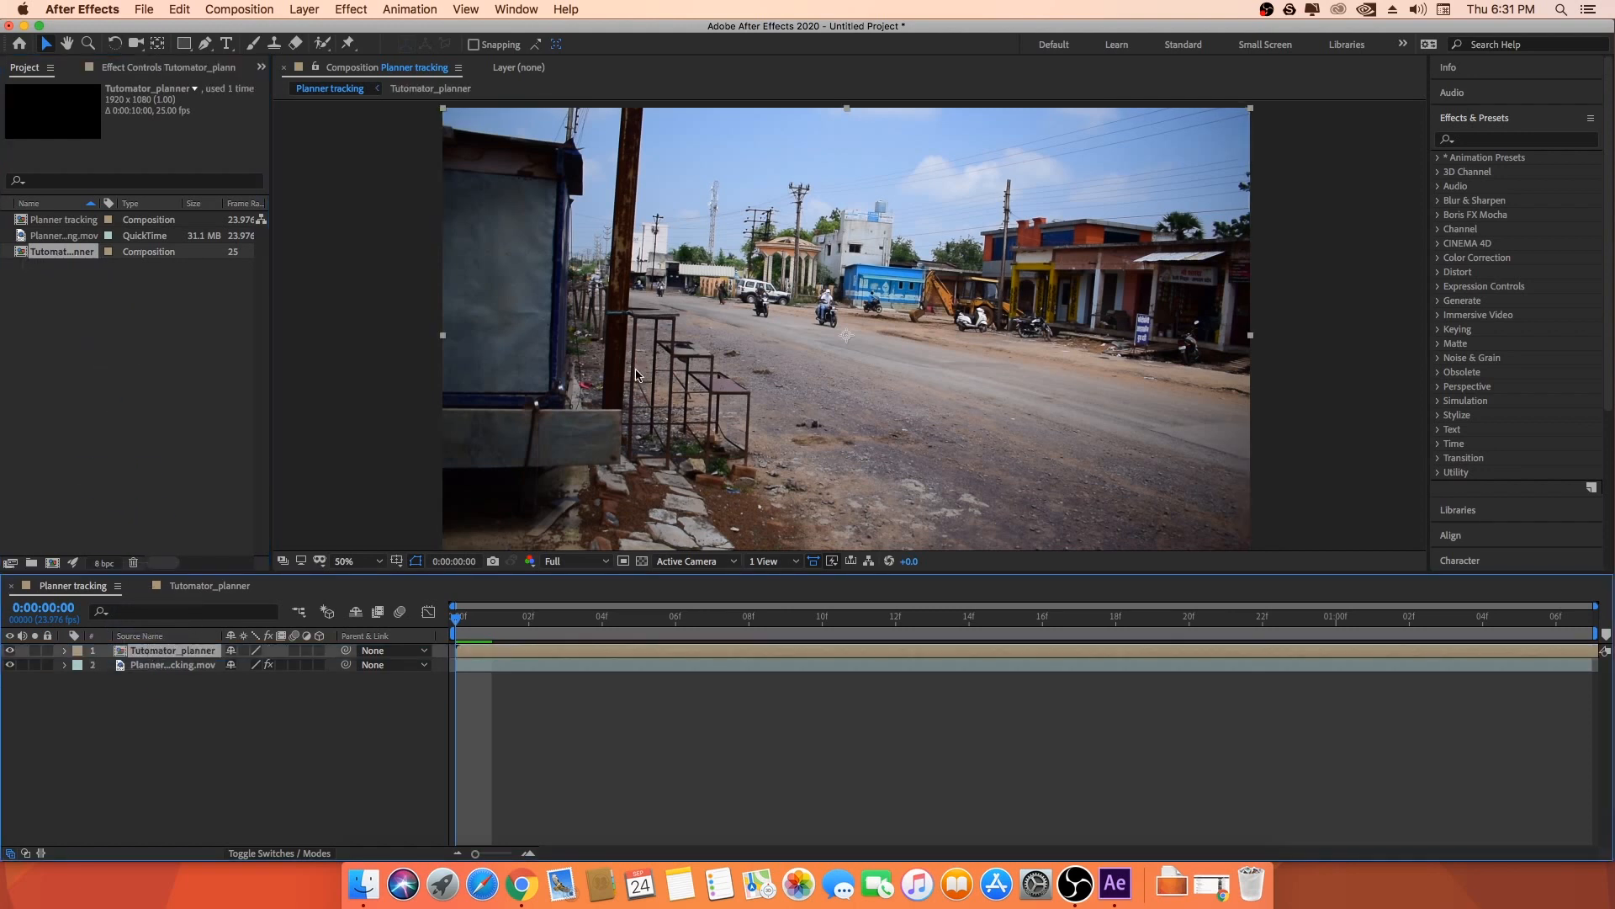
- Open the nested Tutomator_planner composition and add a full-frame blue solid layer to it
key(comma)
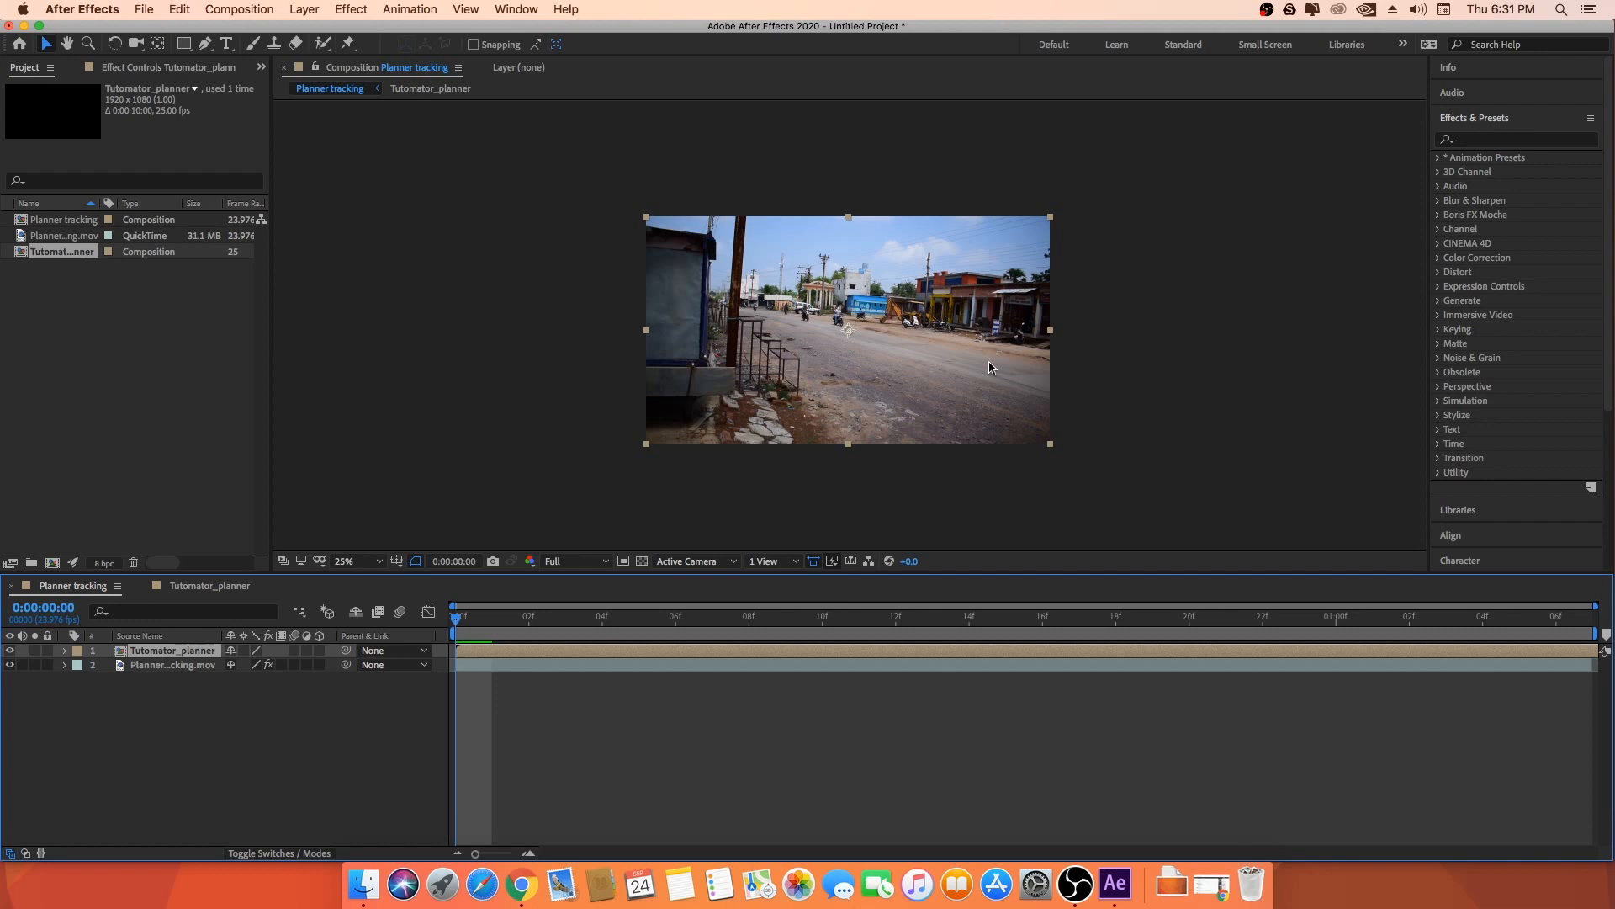
key(period)
key(v)
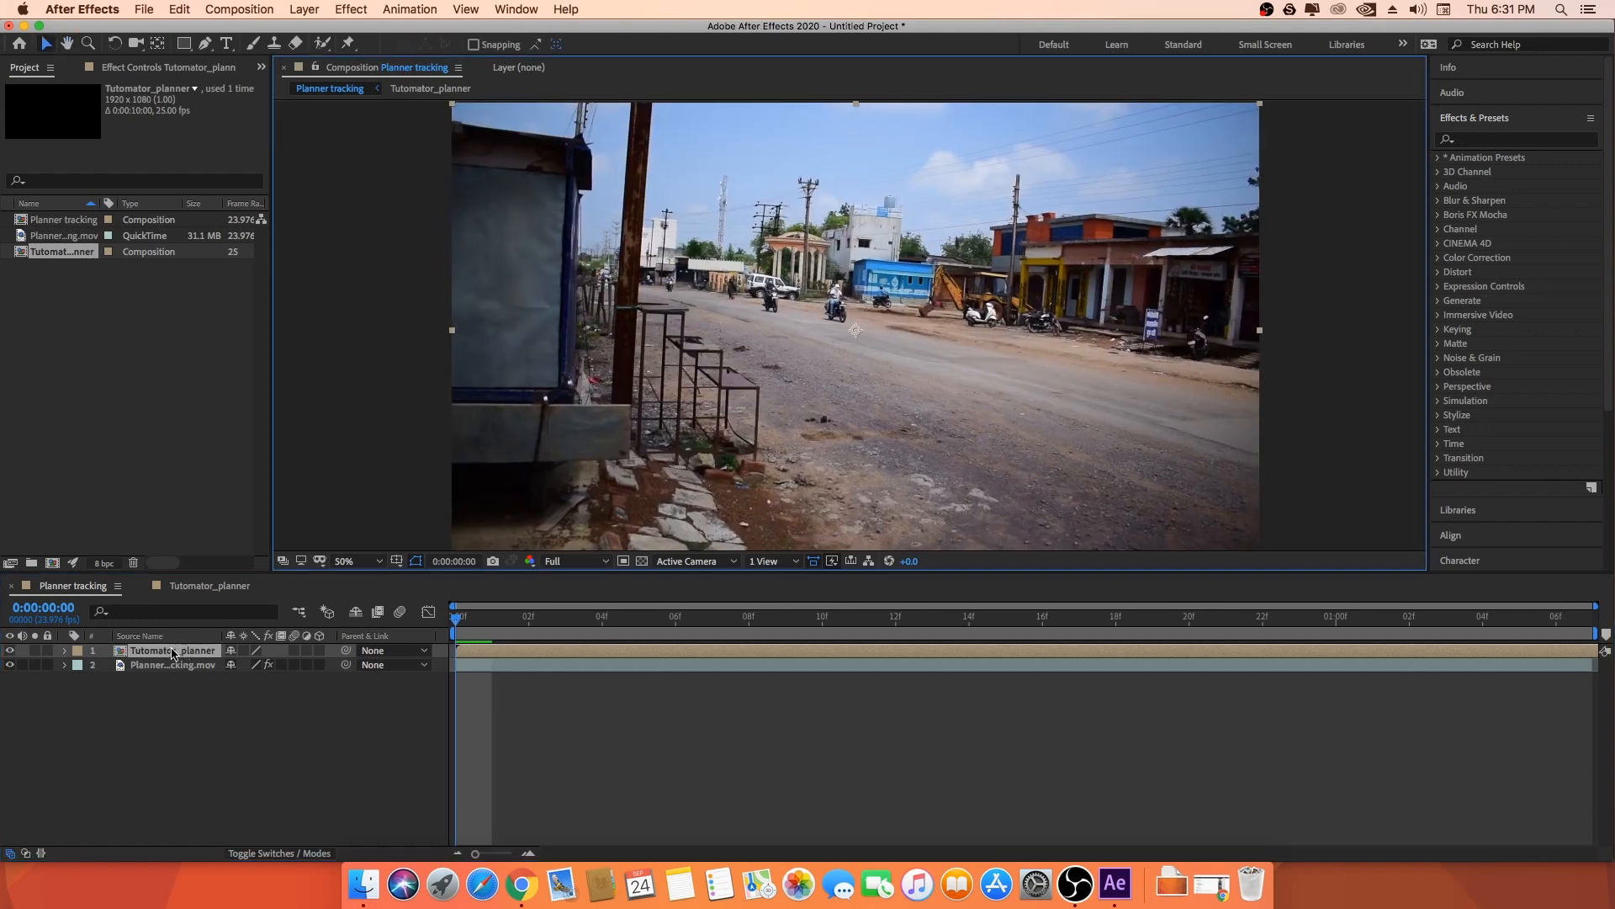
double_click(172, 651)
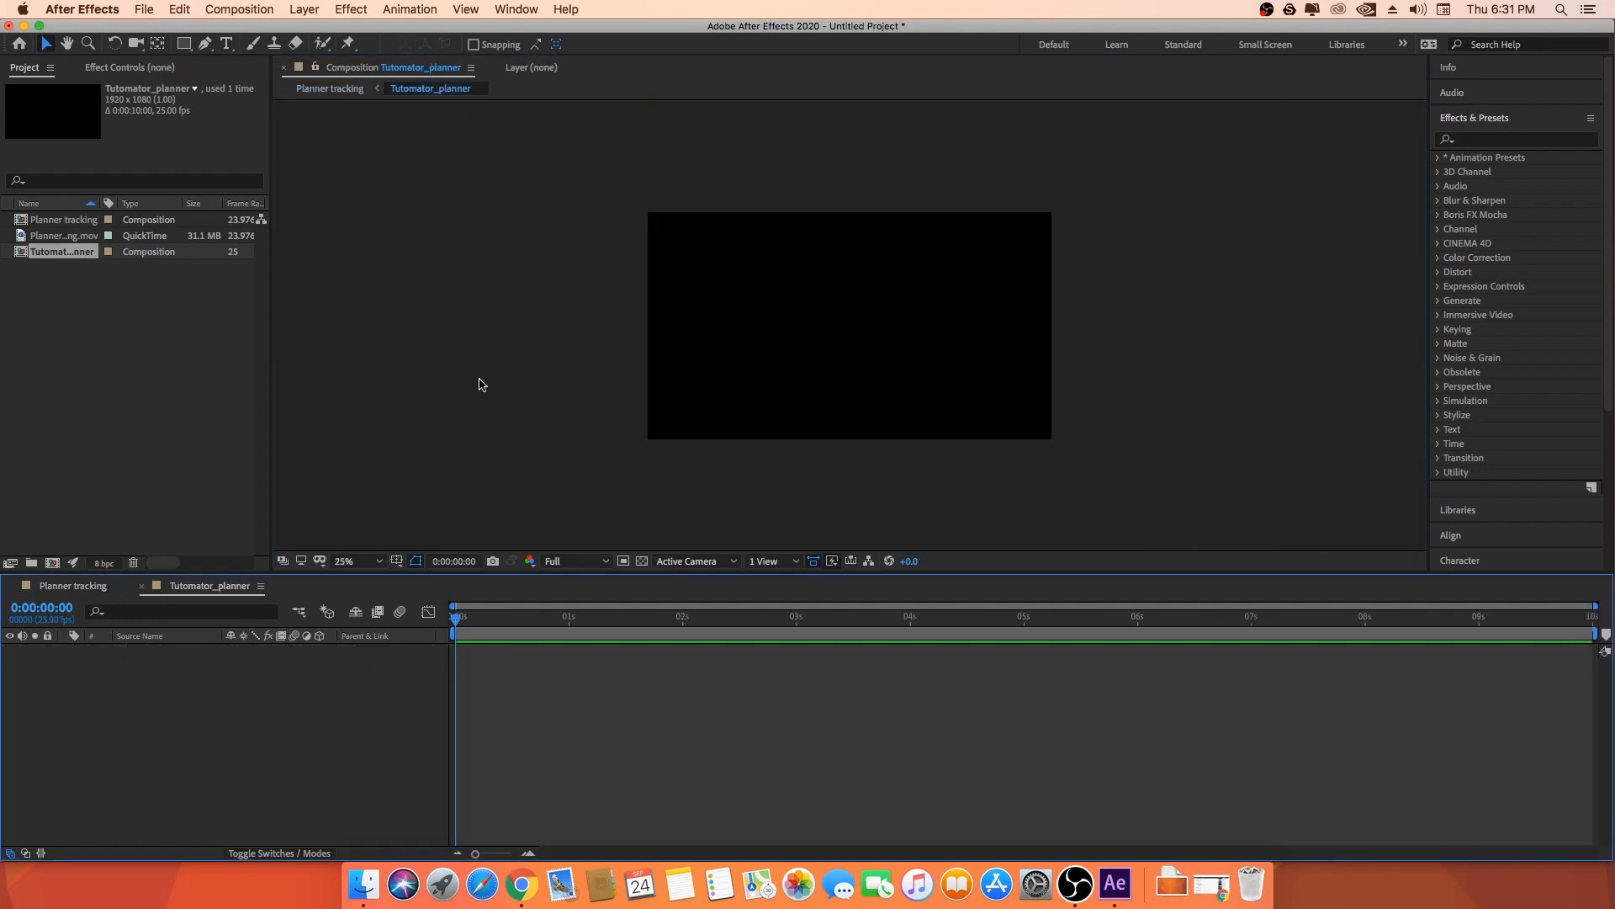
right_click(155, 677)
mouse_move(203, 677)
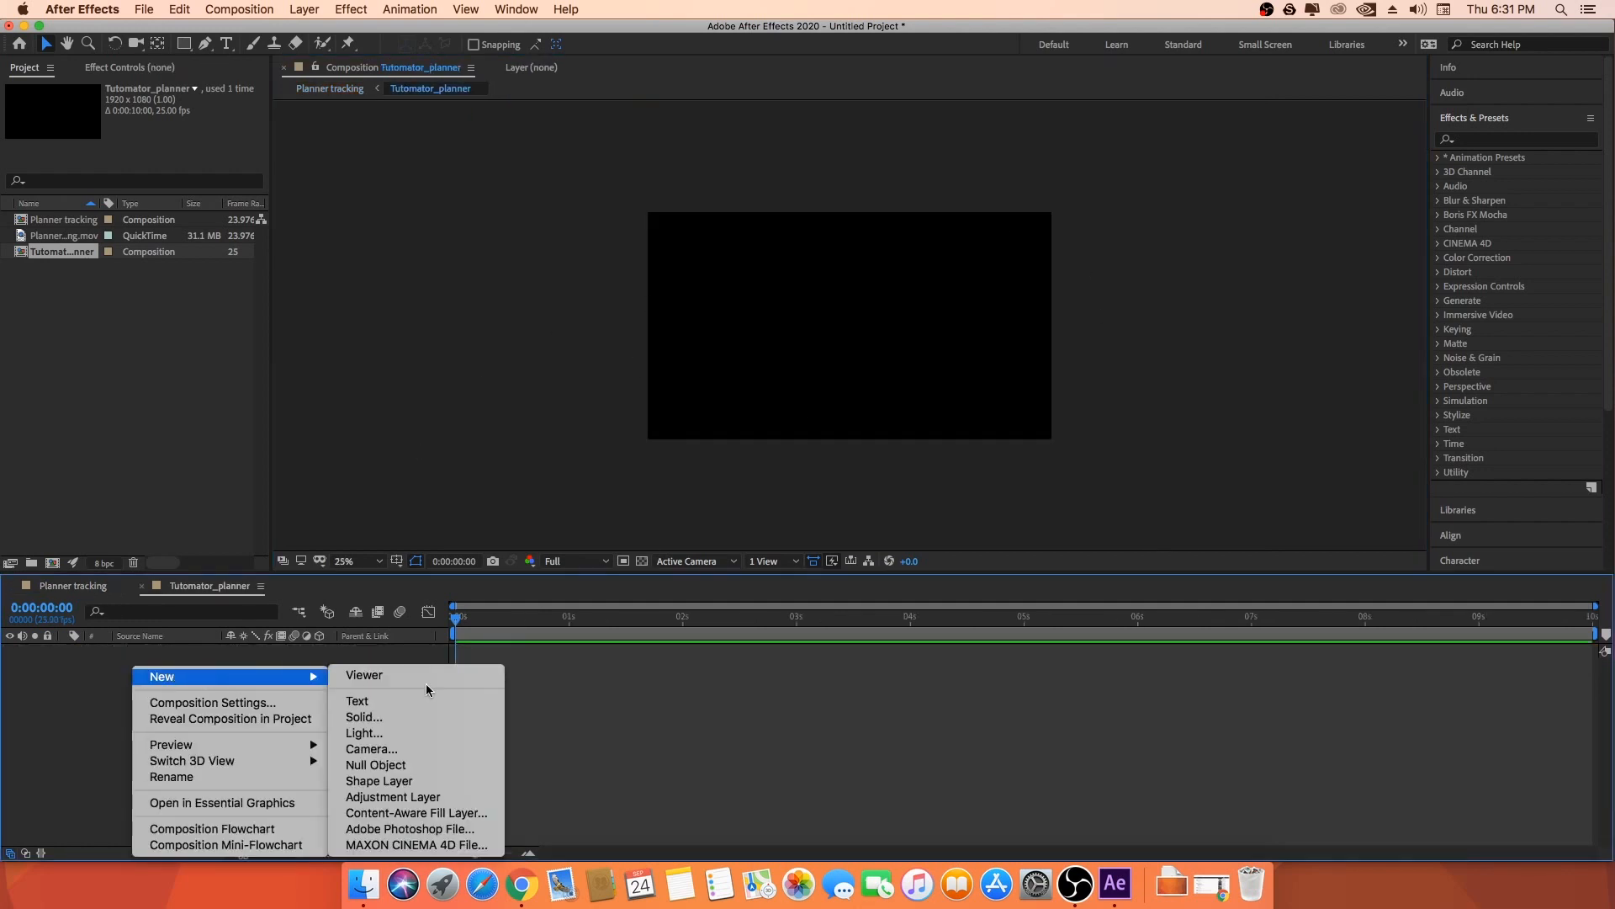
click(409, 717)
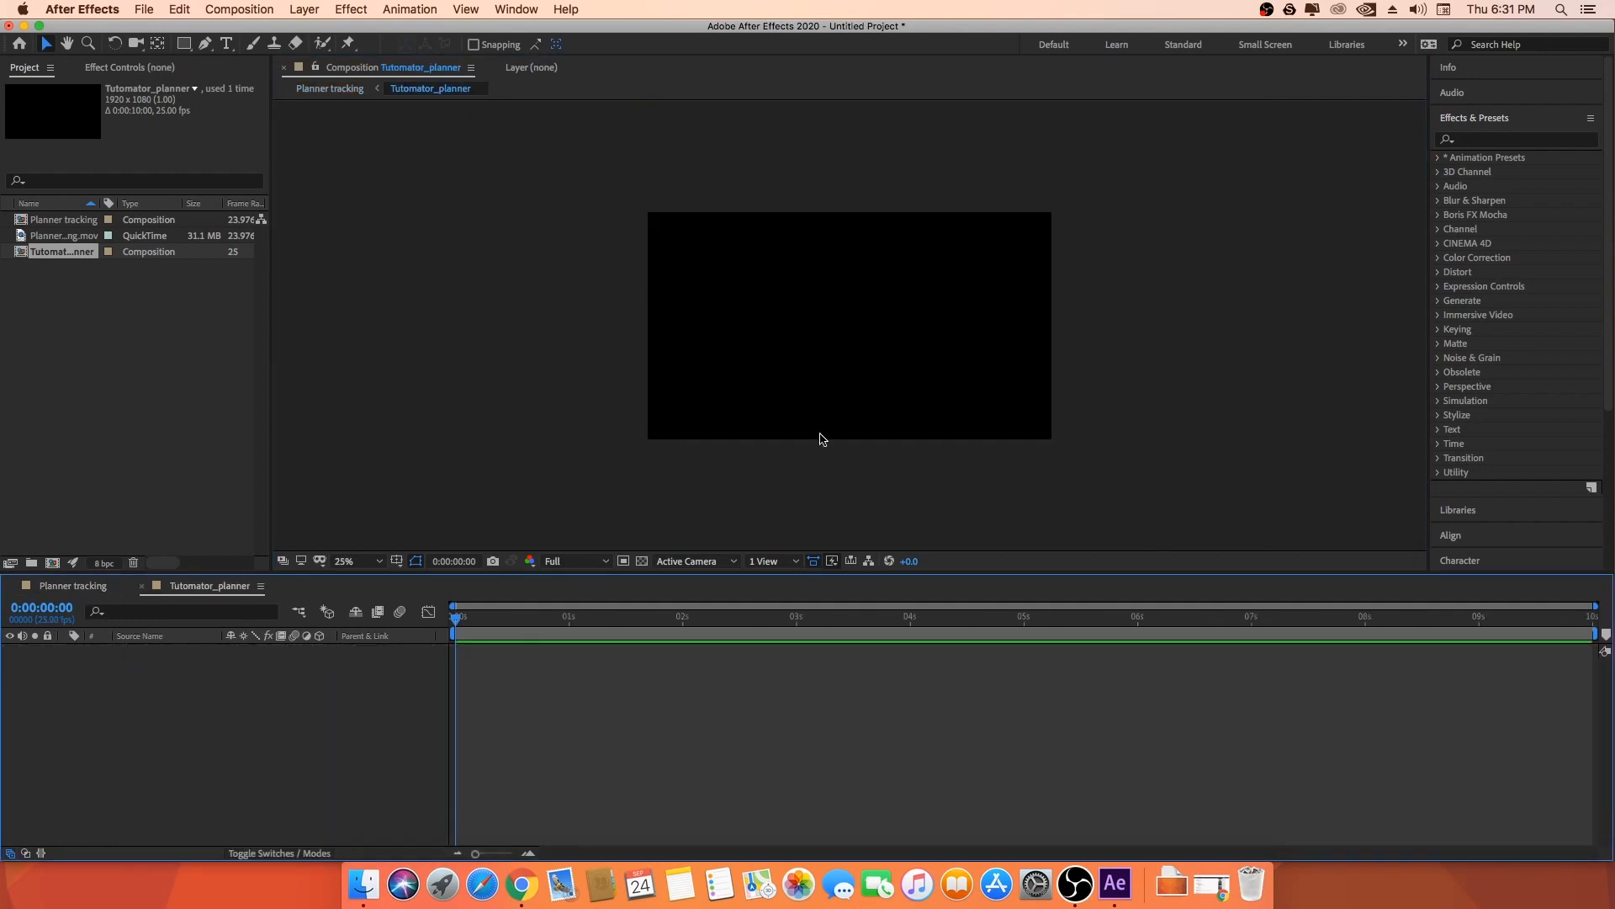
click(631, 599)
drag(599, 455, 599, 467)
click(728, 406)
click(781, 645)
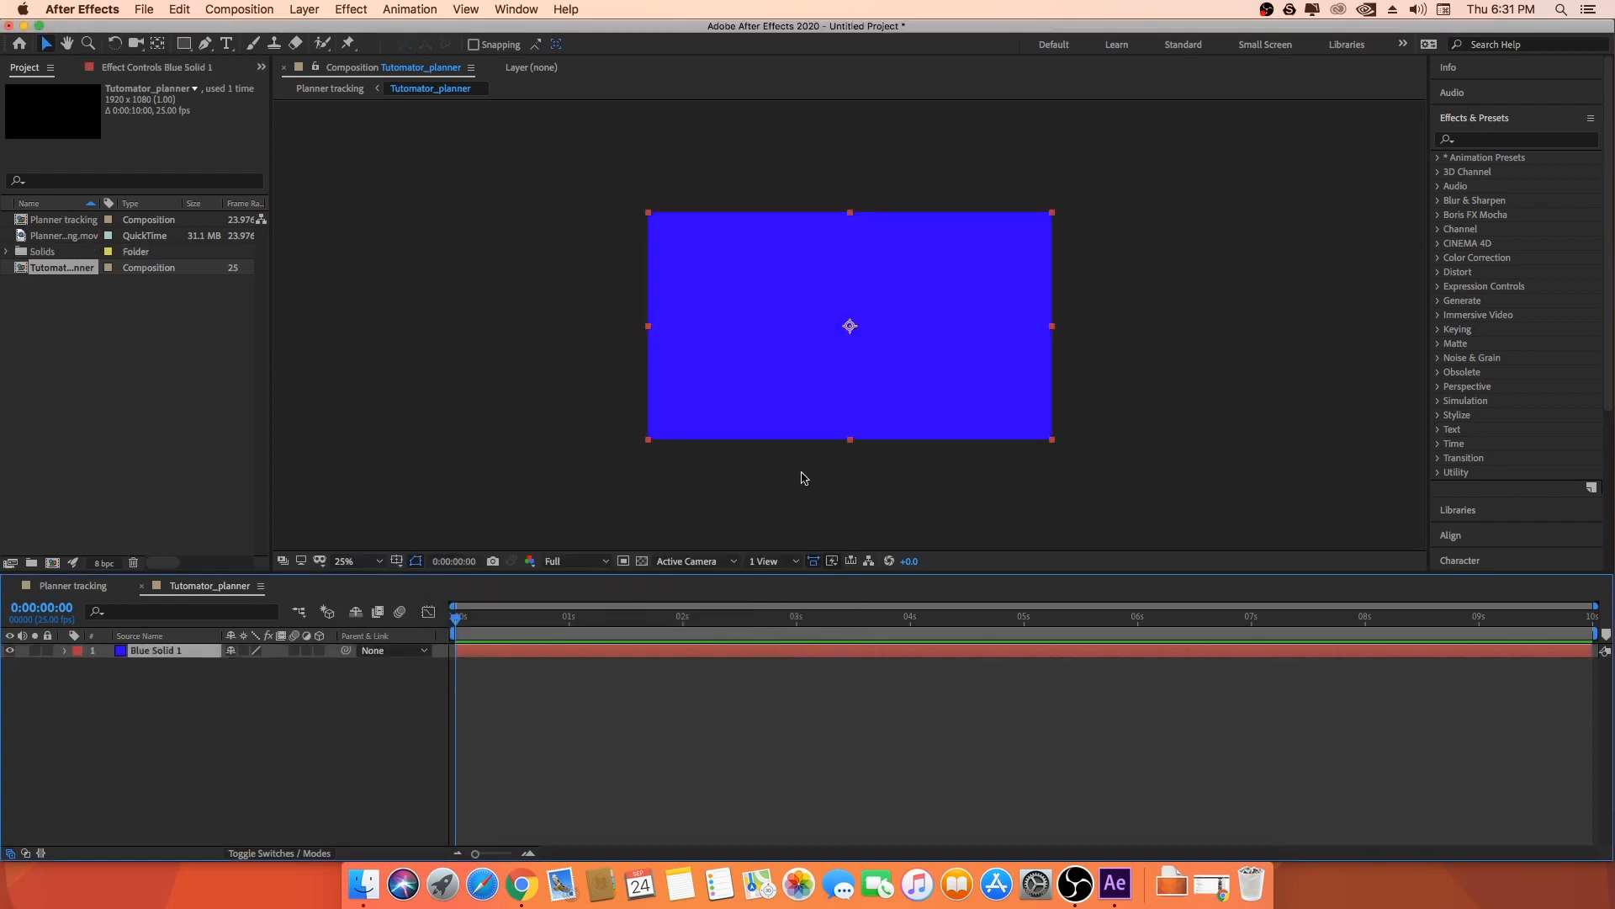
- Hide the Tutomator_planner layer in the Planner tracking composition and select the road footage layer
click(81, 588)
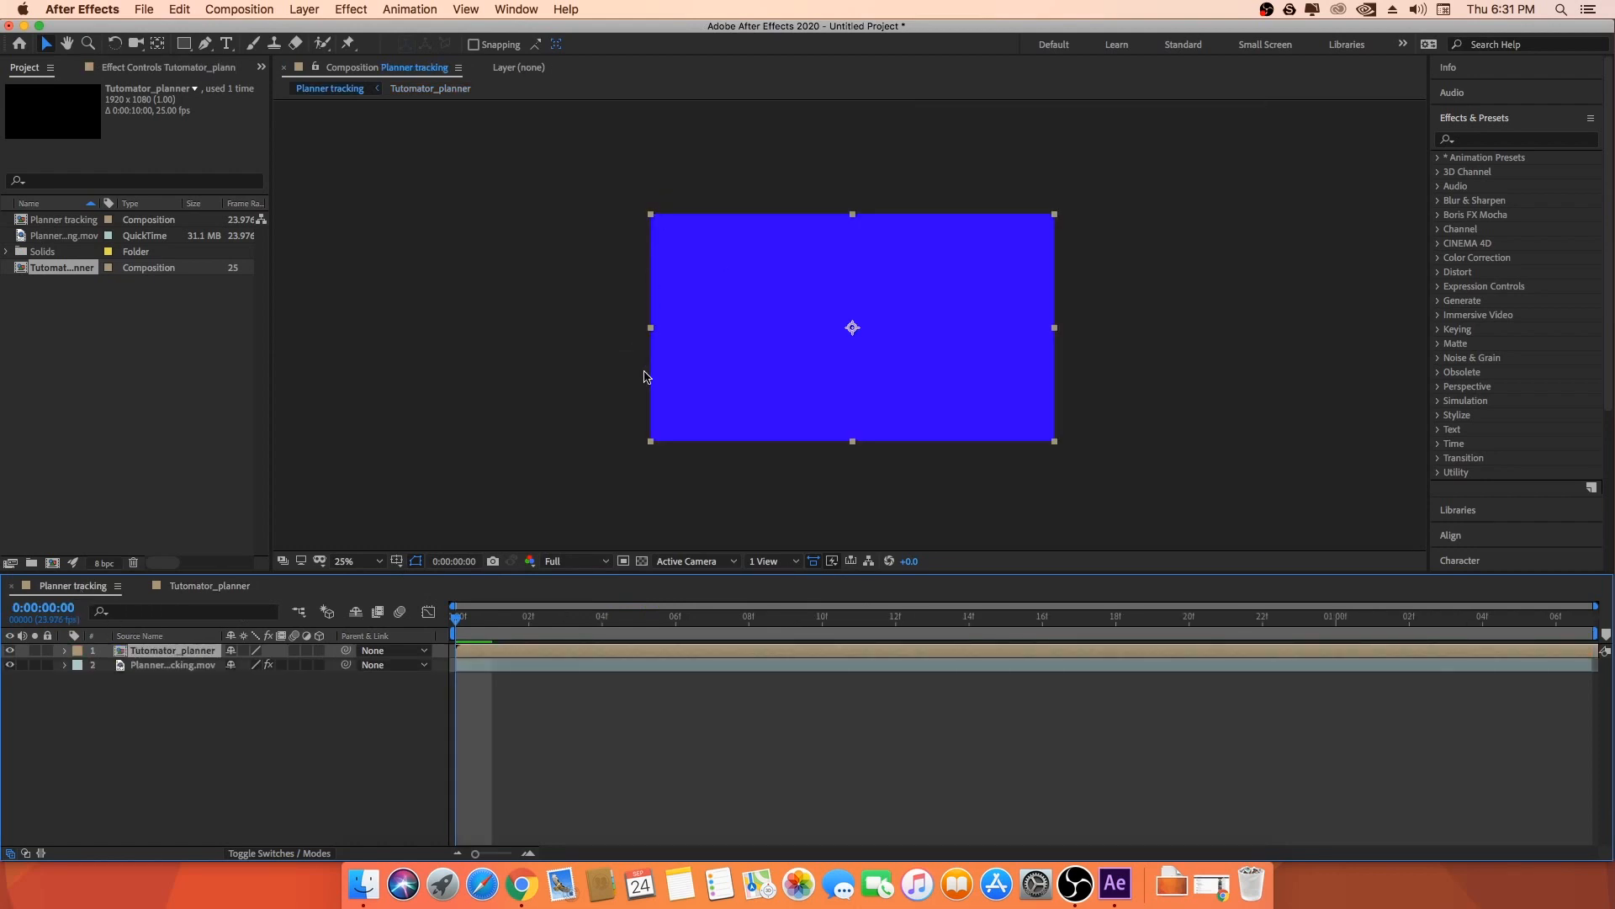
scroll(1013, 377, up, 1)
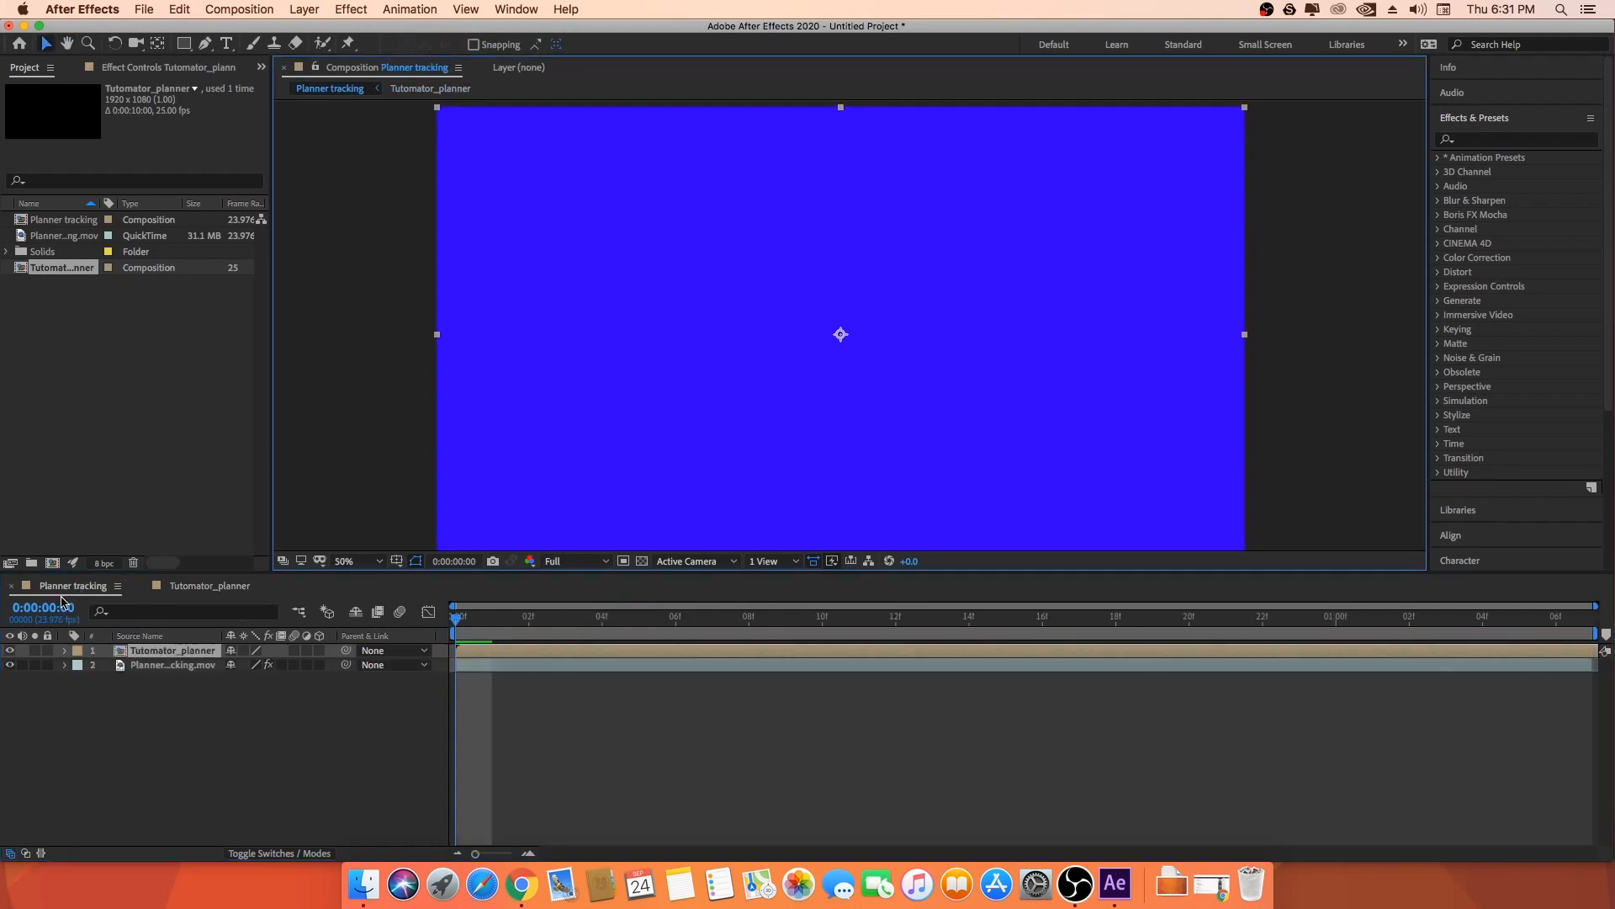
click(9, 650)
click(156, 665)
drag(852, 438, 810, 397)
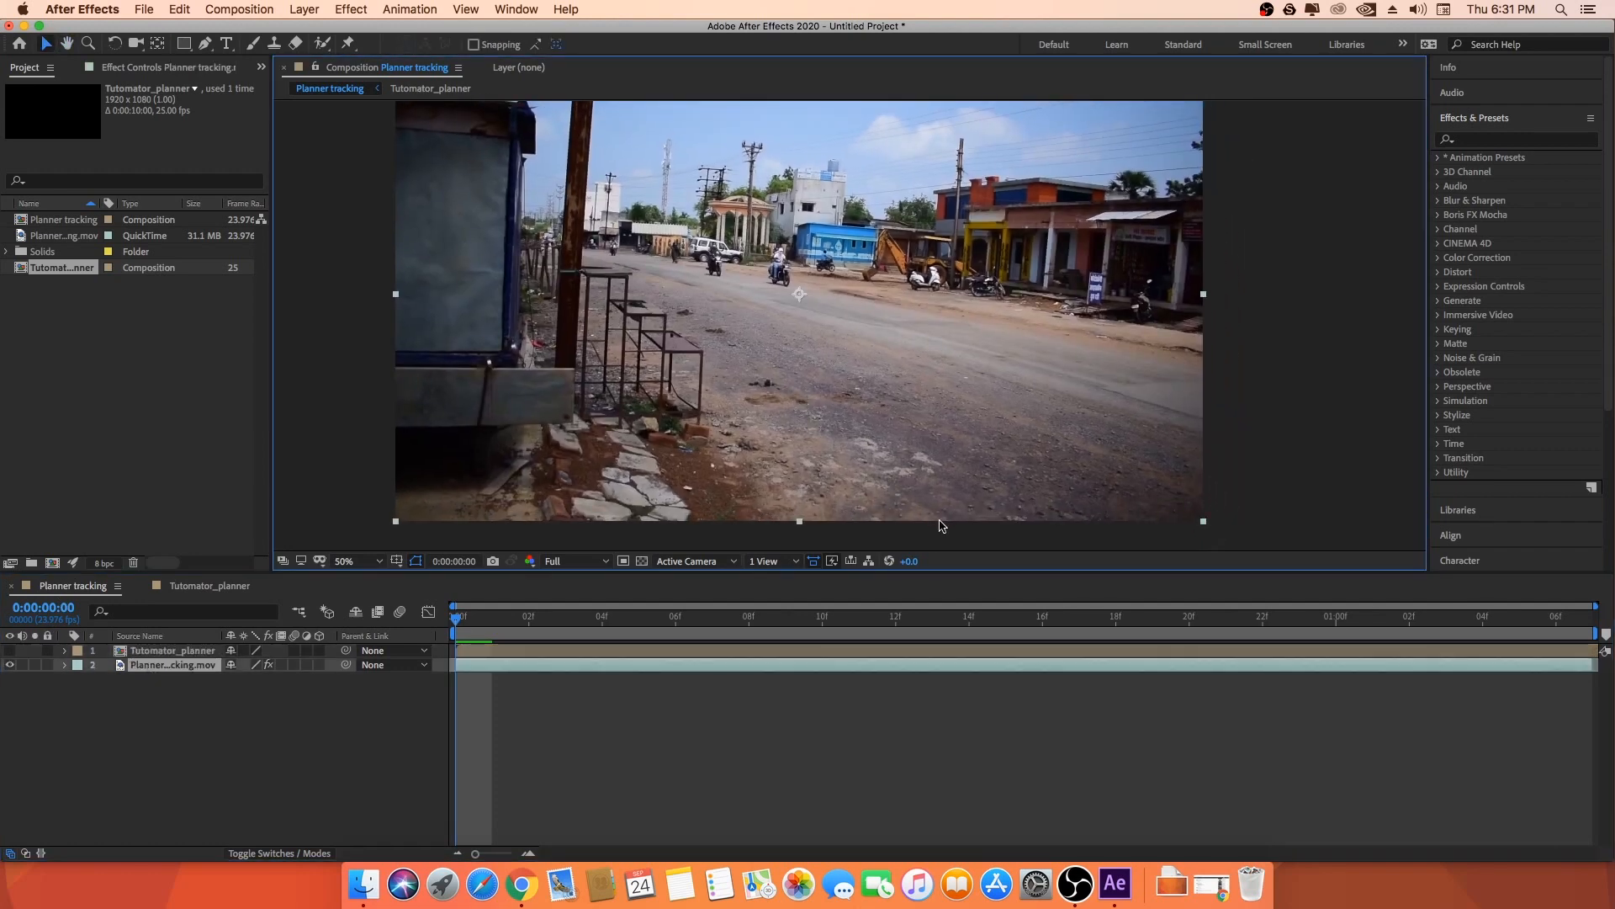
click(154, 652)
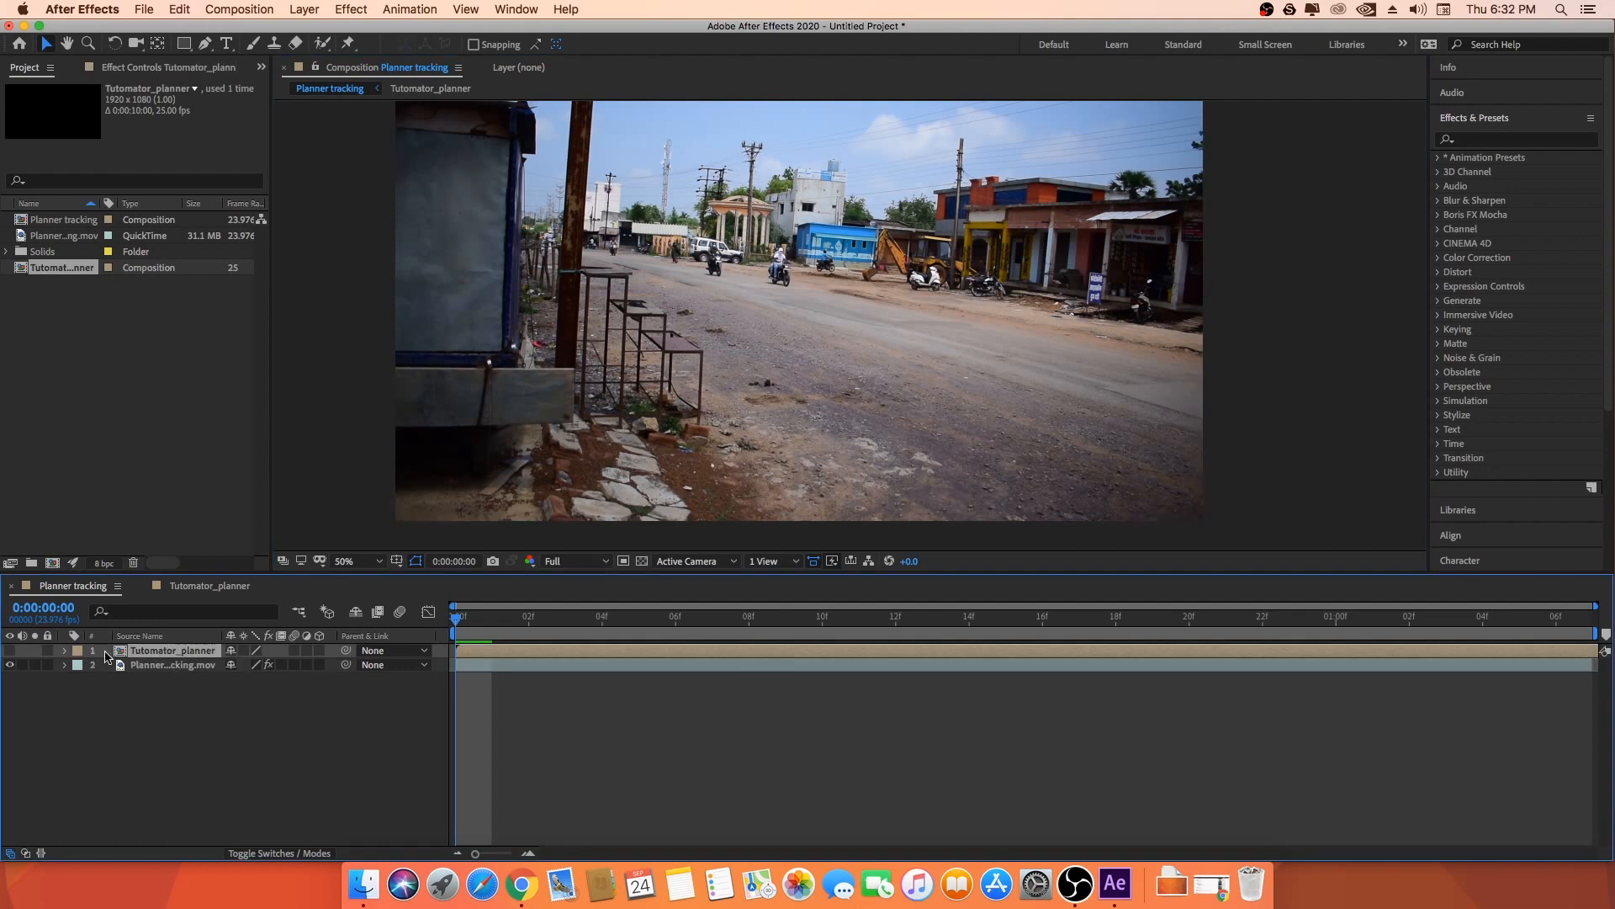
click(168, 665)
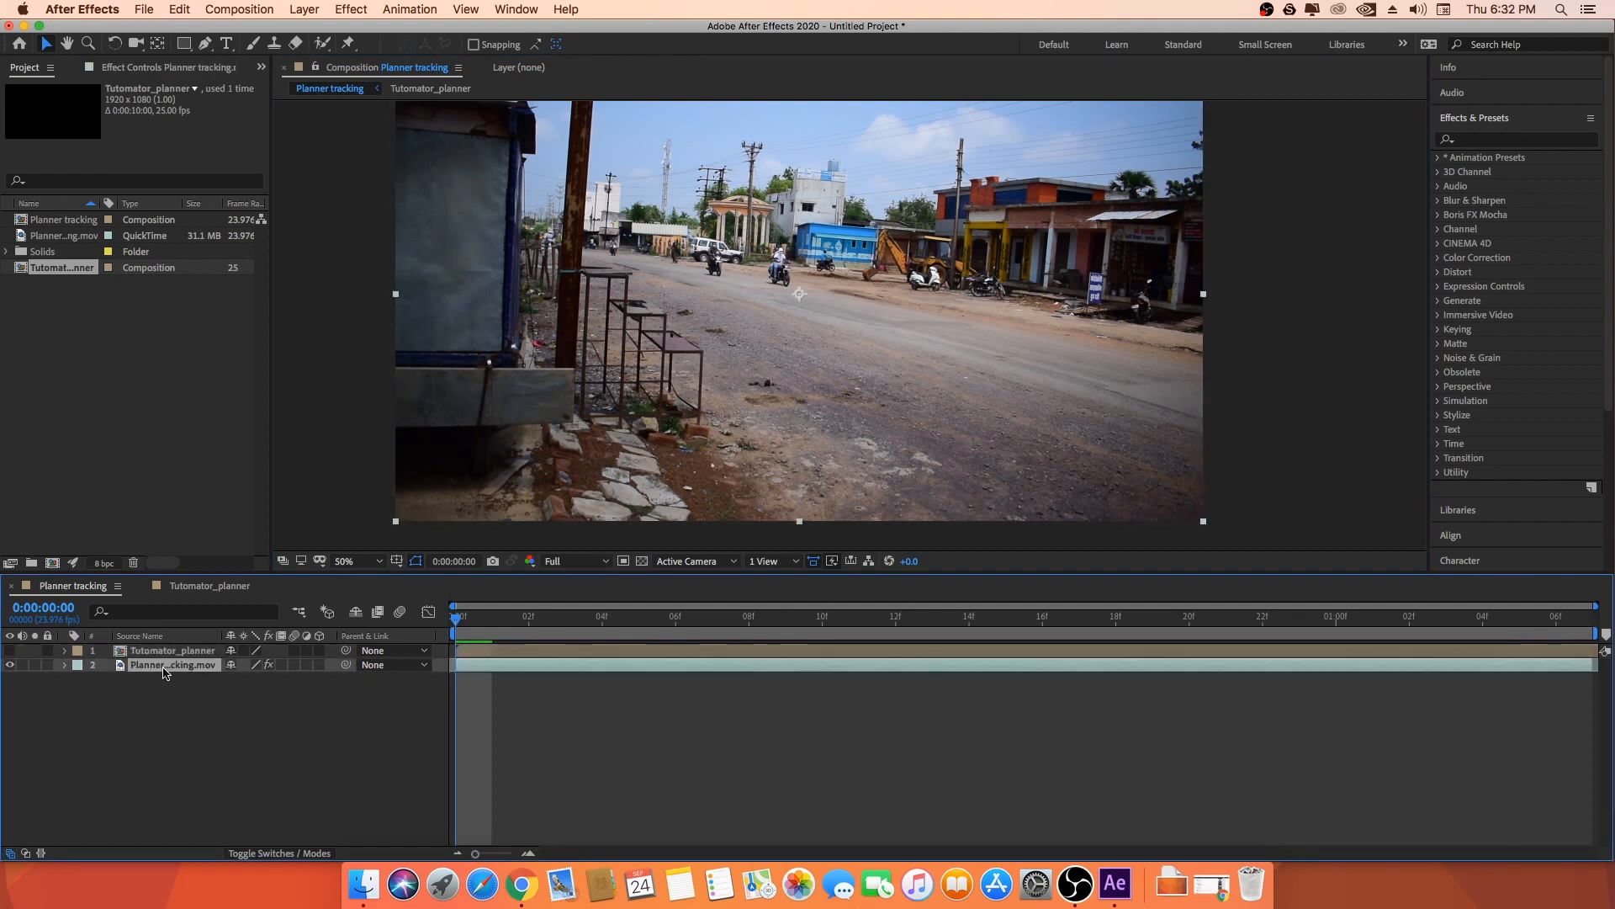
- Create track data for the footage's Mocha AE effect from the tracked Layer 1
click(138, 67)
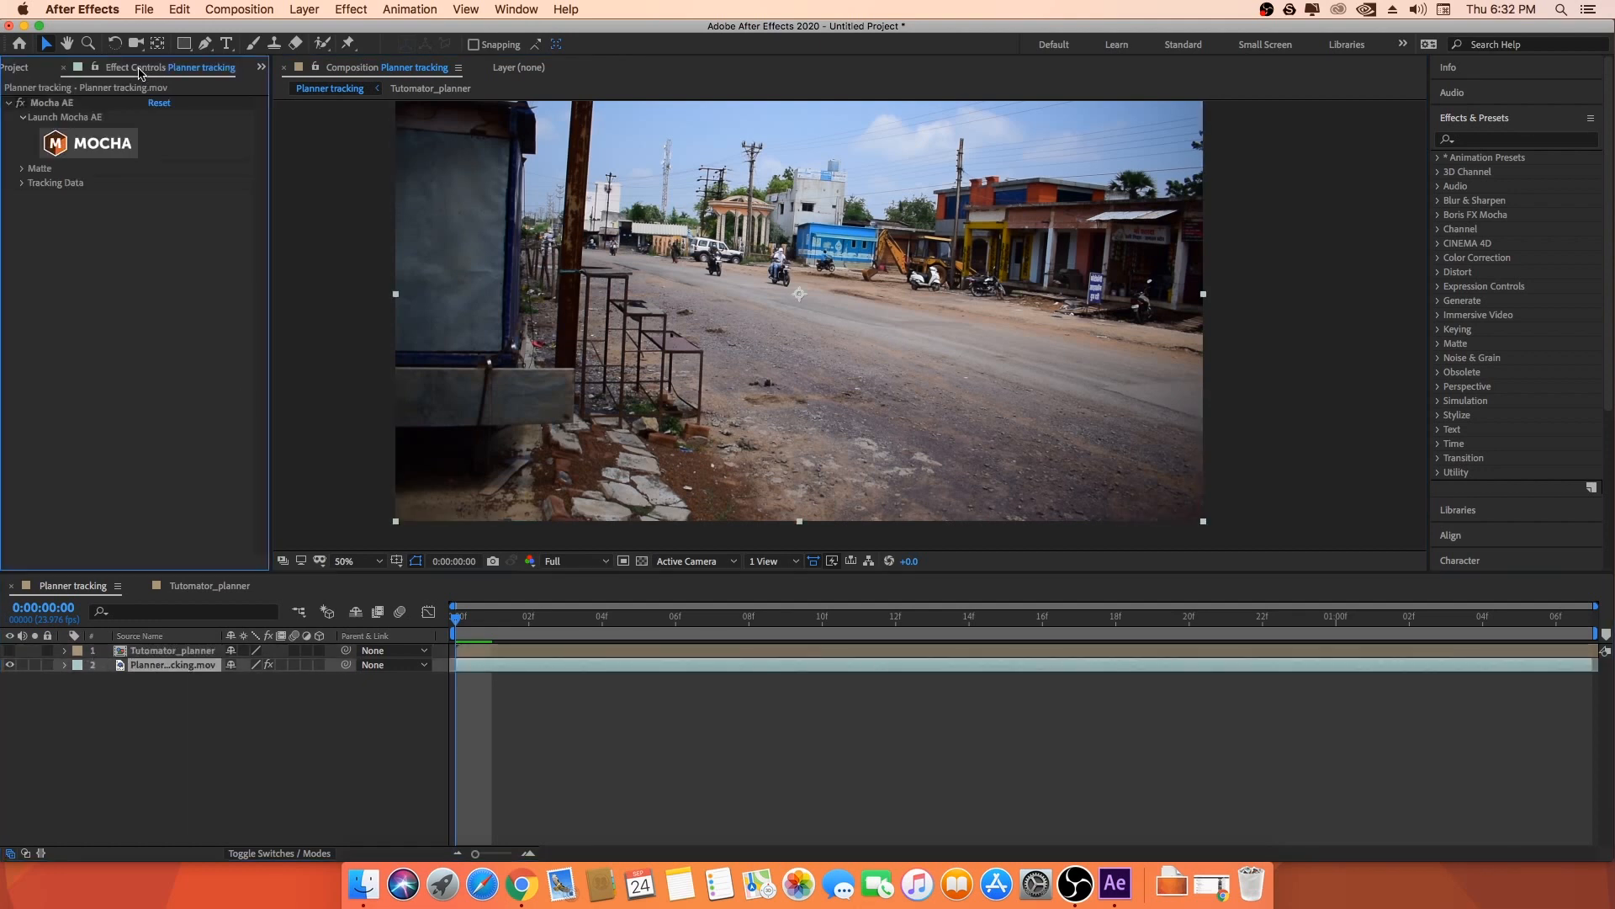
click(22, 170)
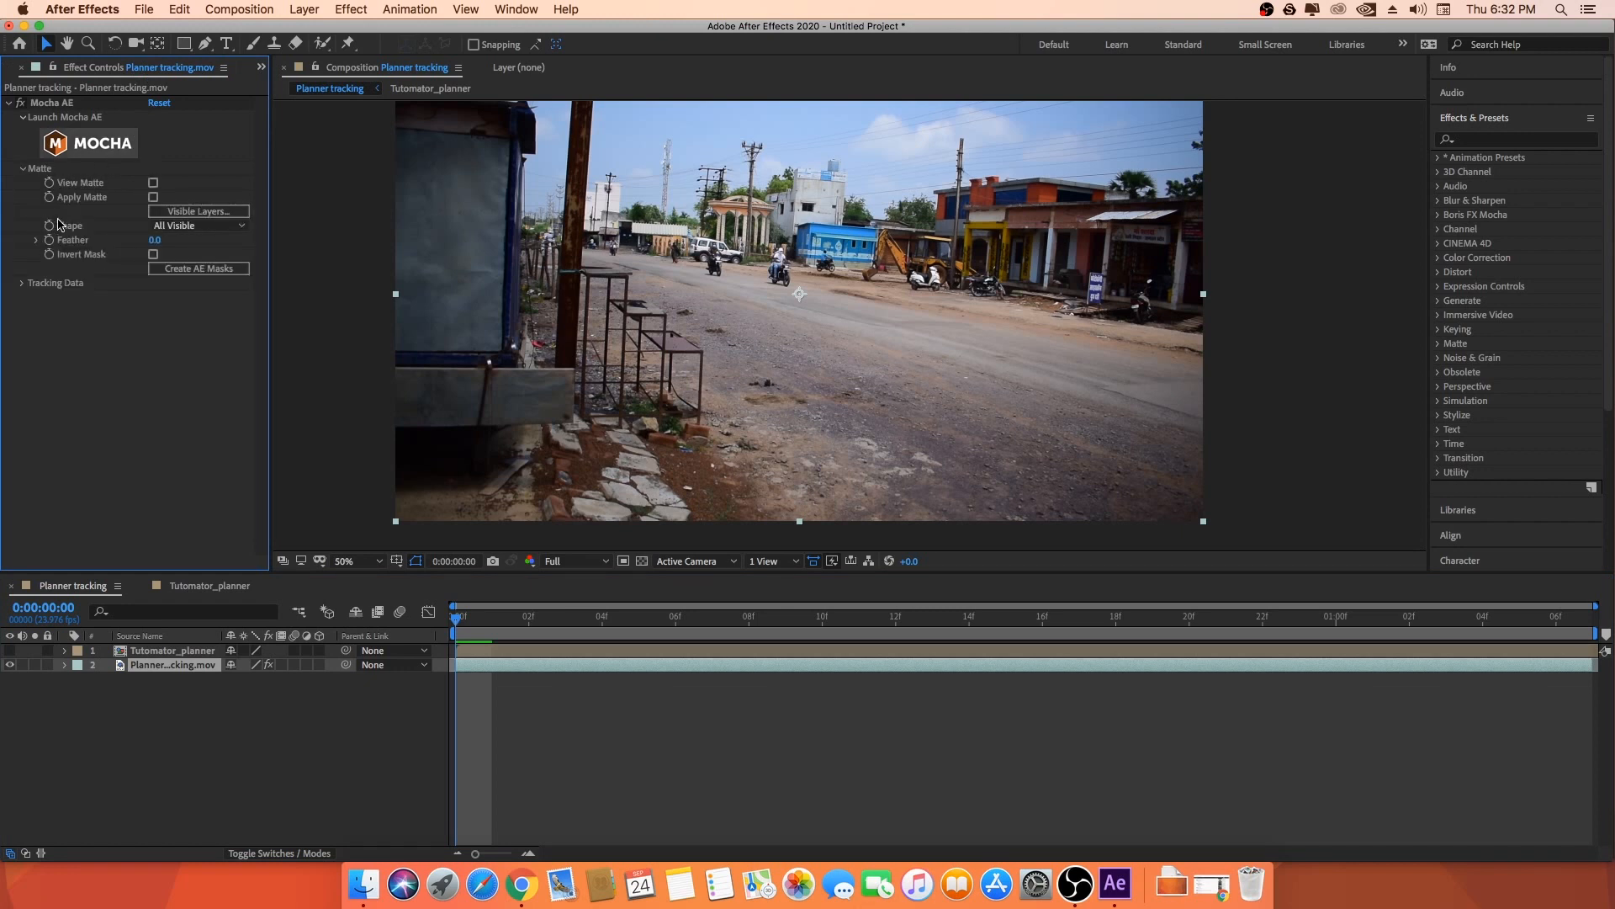
click(21, 170)
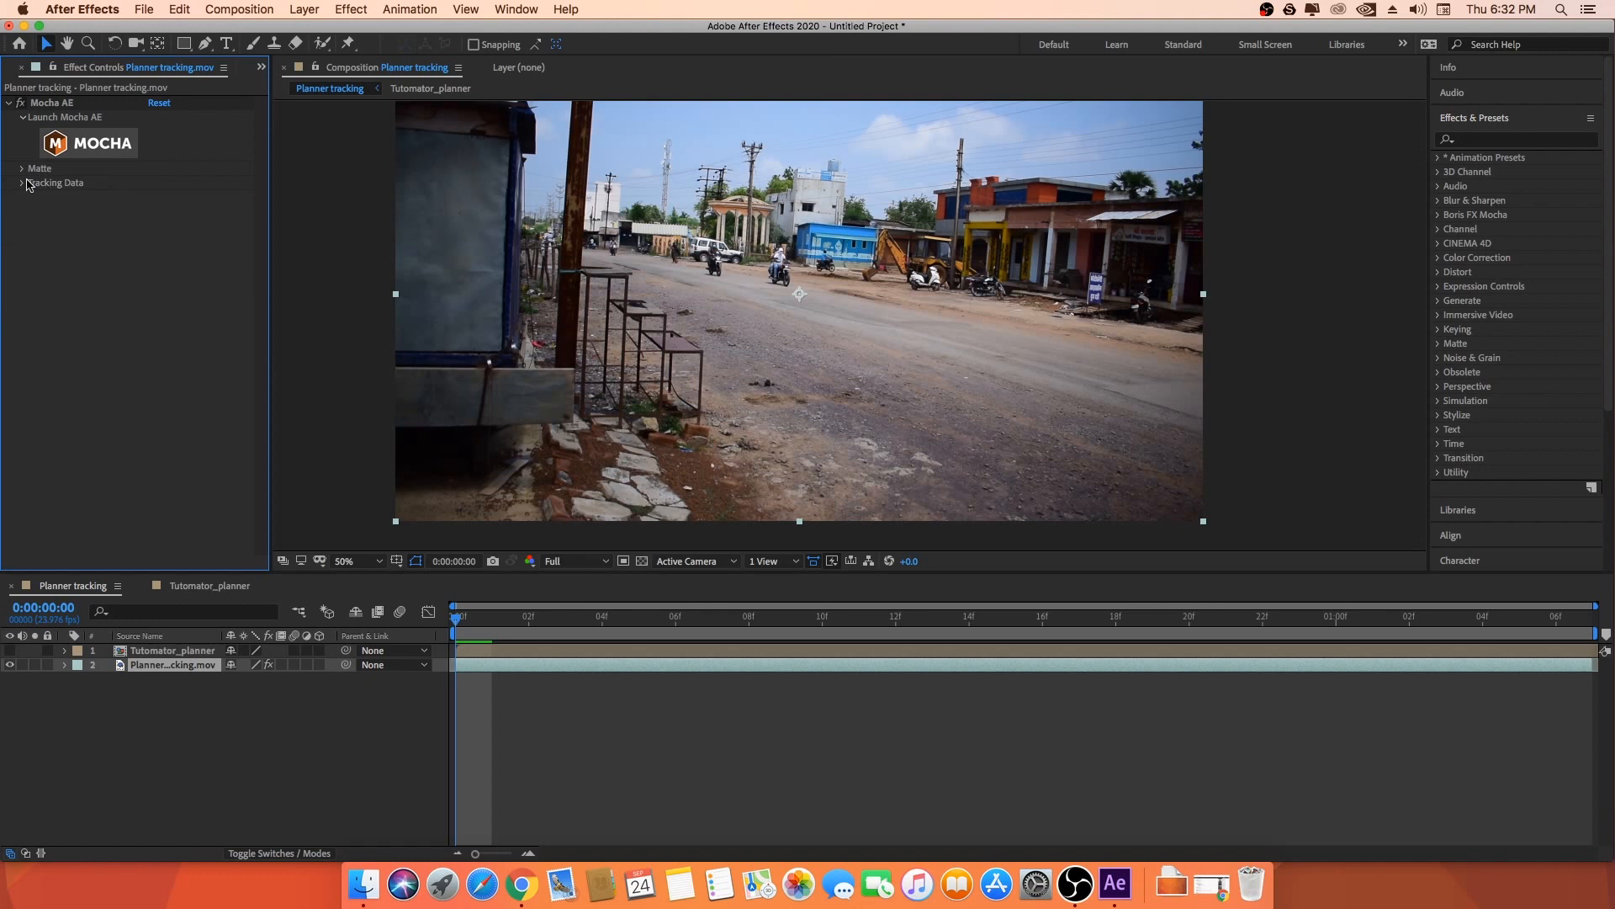
click(20, 185)
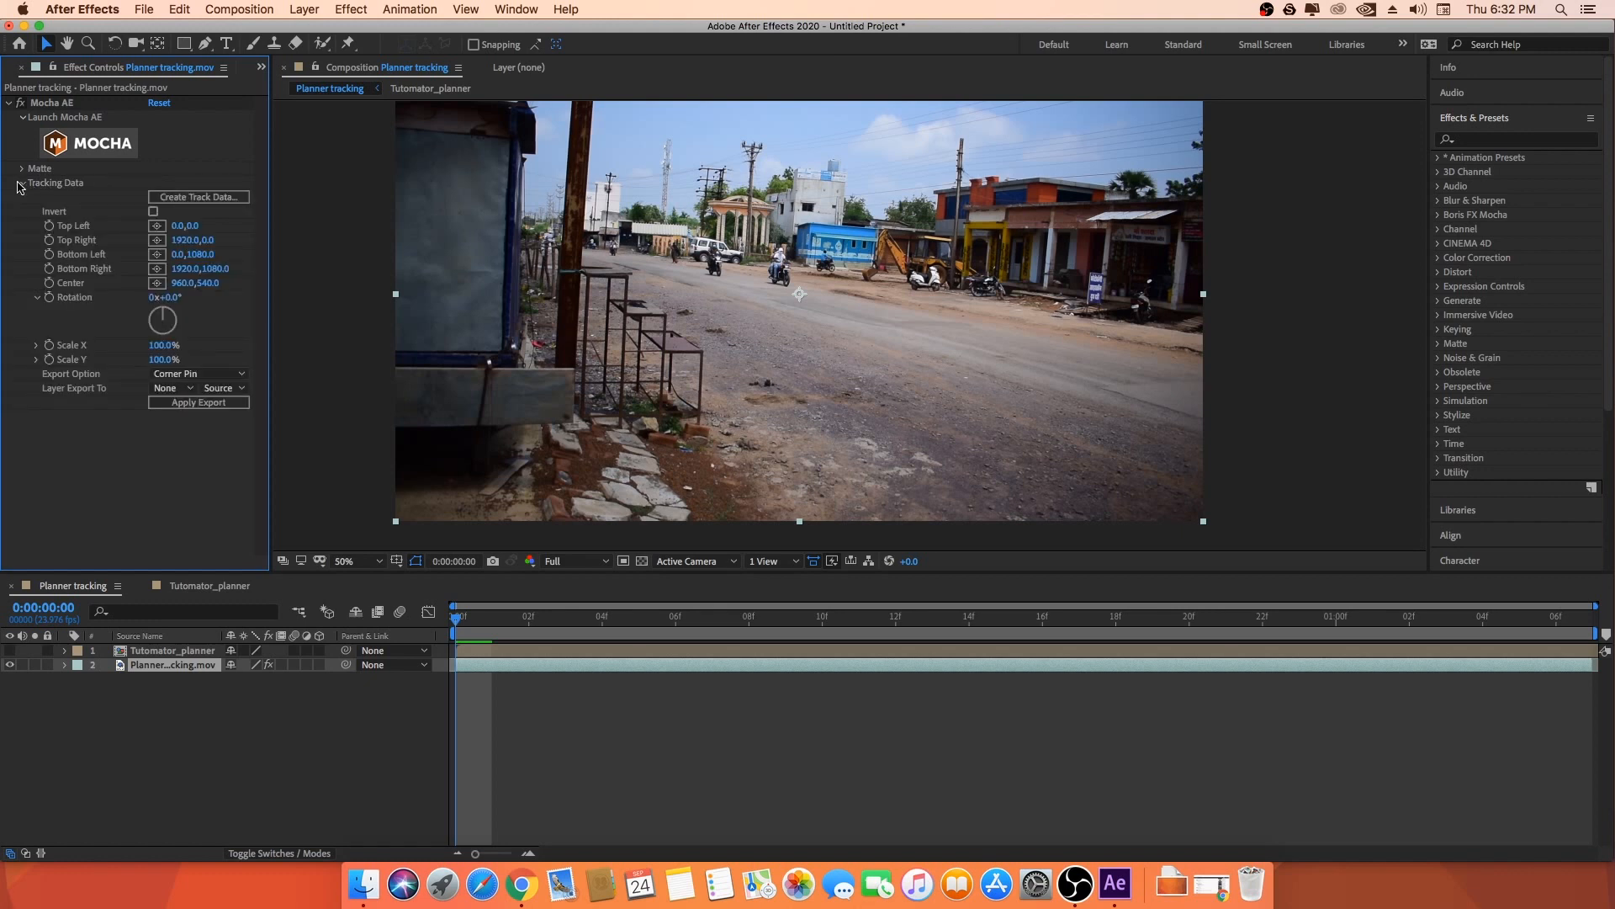
click(201, 198)
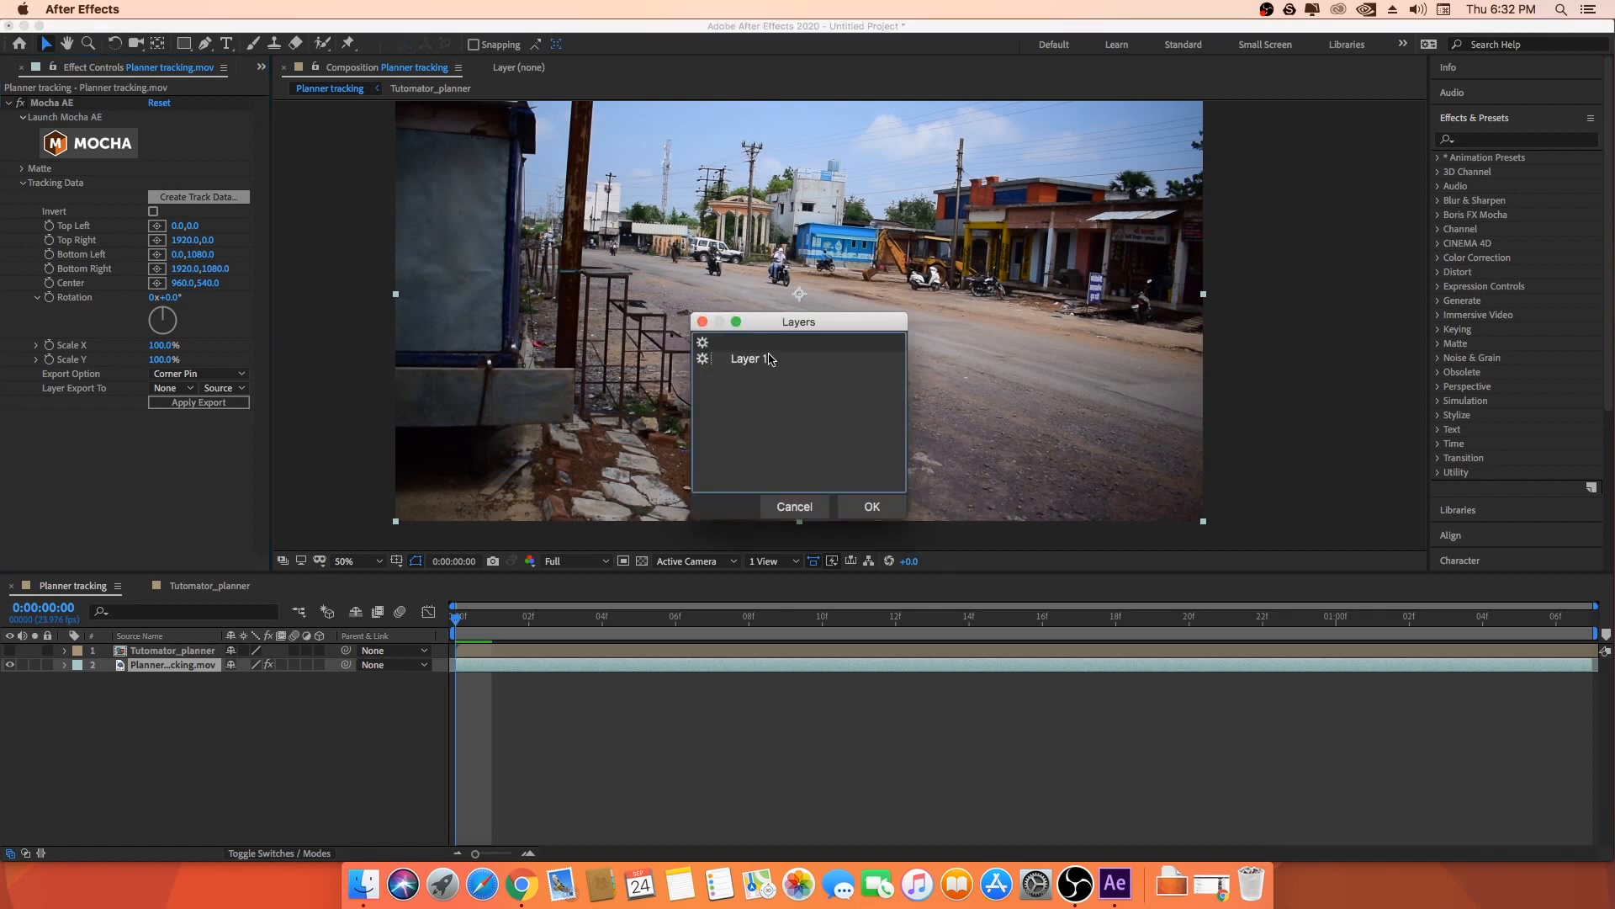
drag(770, 328, 774, 323)
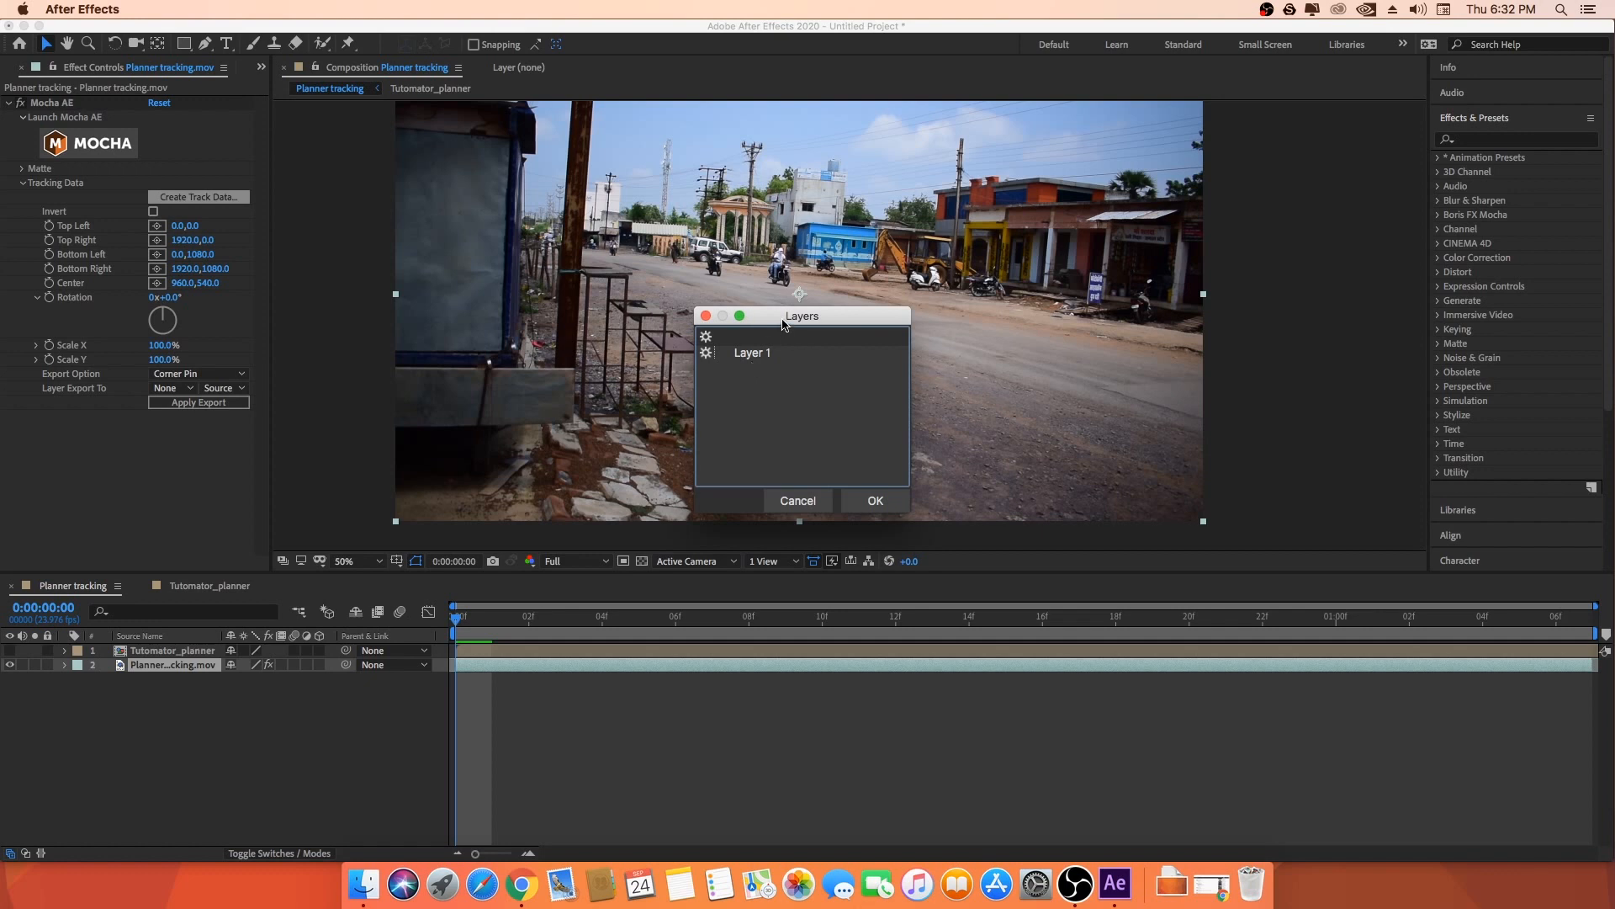
drag(786, 316, 770, 319)
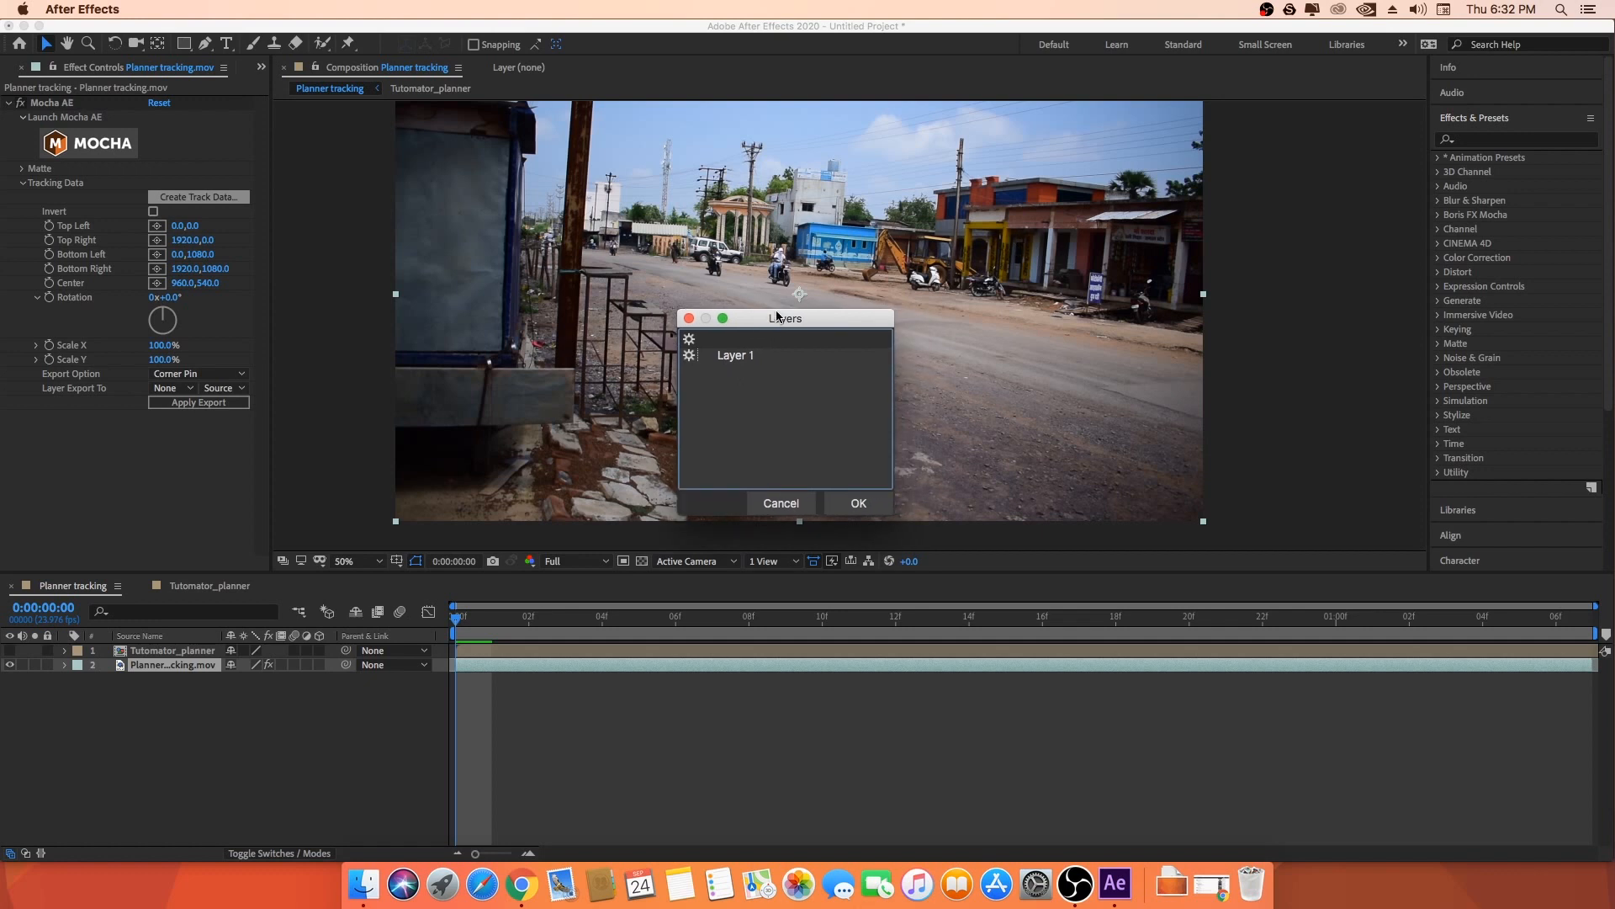
mouse_move(779, 320)
mouse_down()
mouse_move(804, 313)
mouse_move(781, 314)
mouse_up()
click(762, 351)
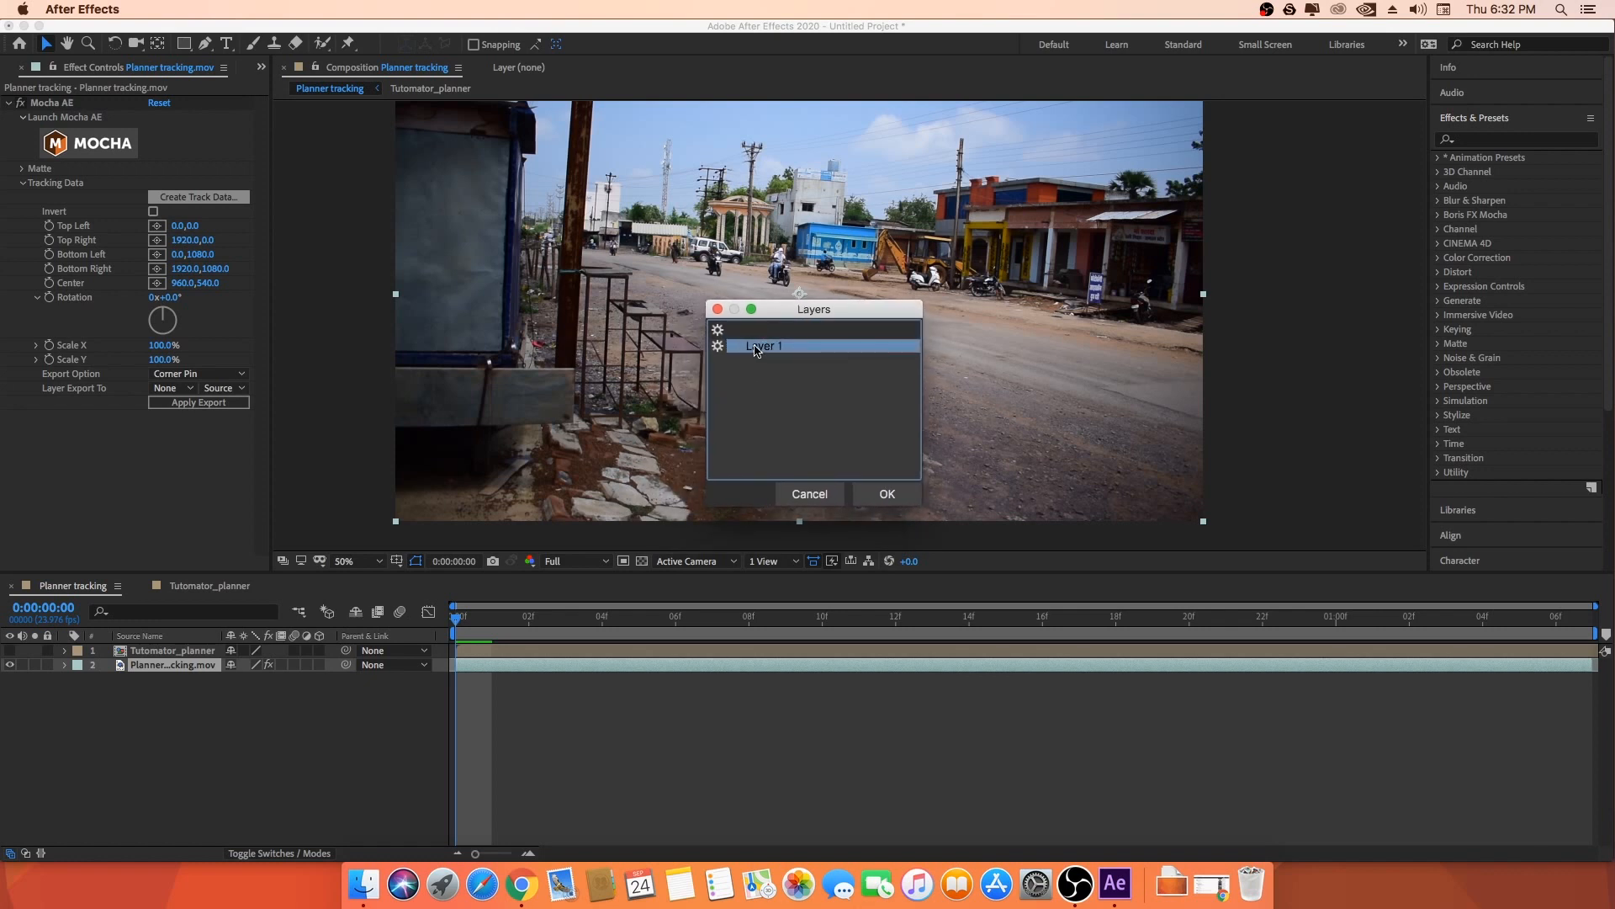
click(905, 494)
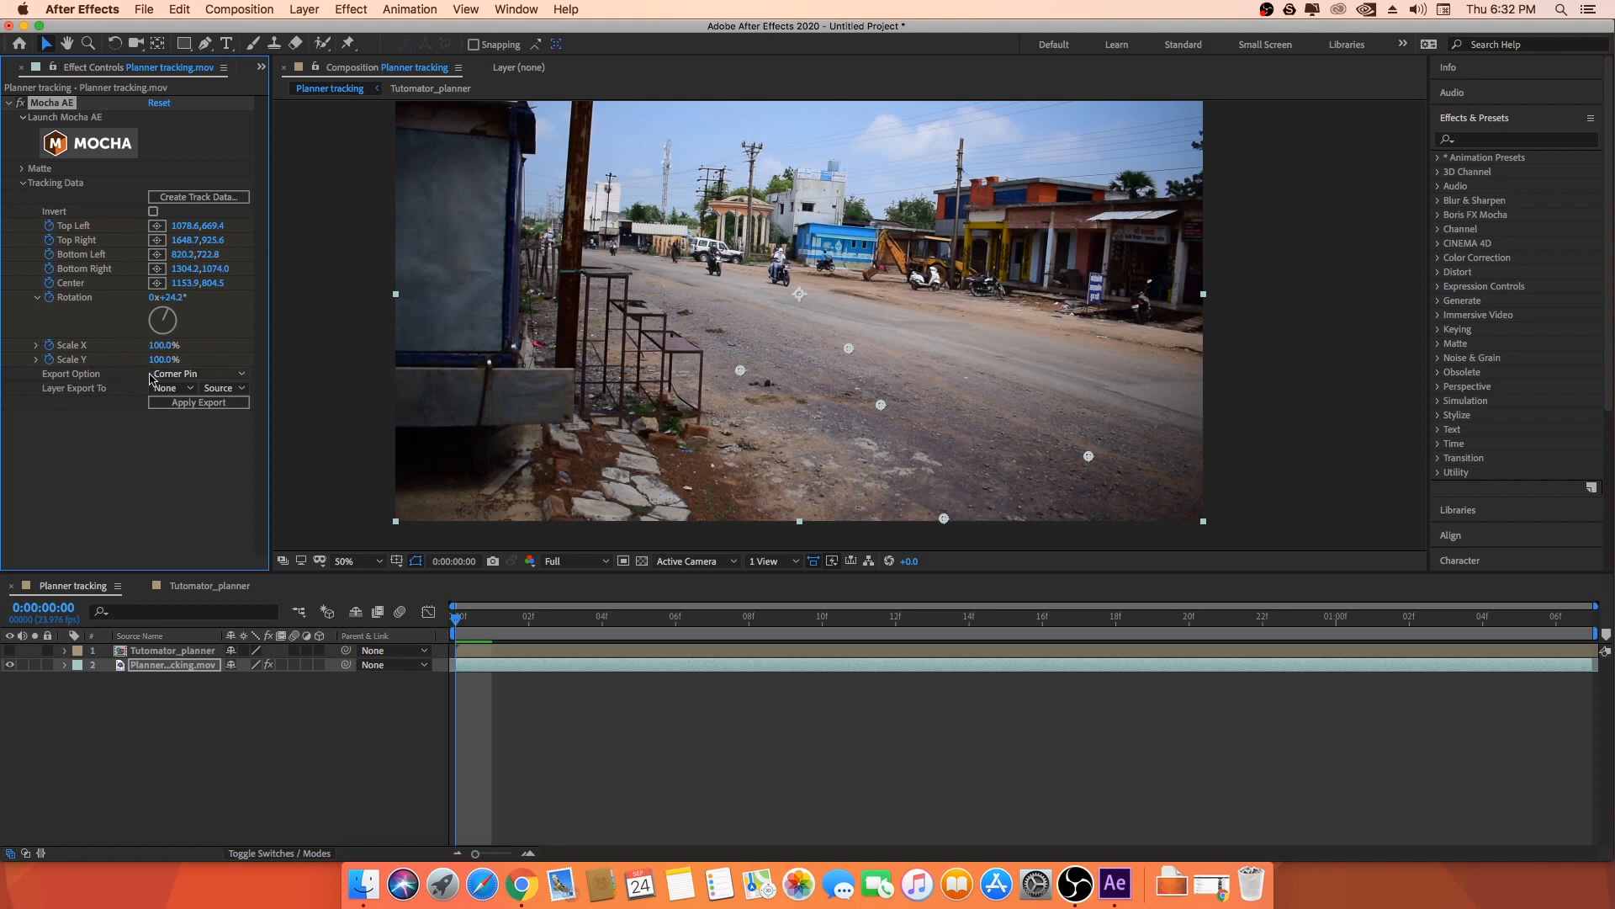
- Set the Mocha AE tracking export option to Corner Pin (Support Motion Blur)
click(198, 375)
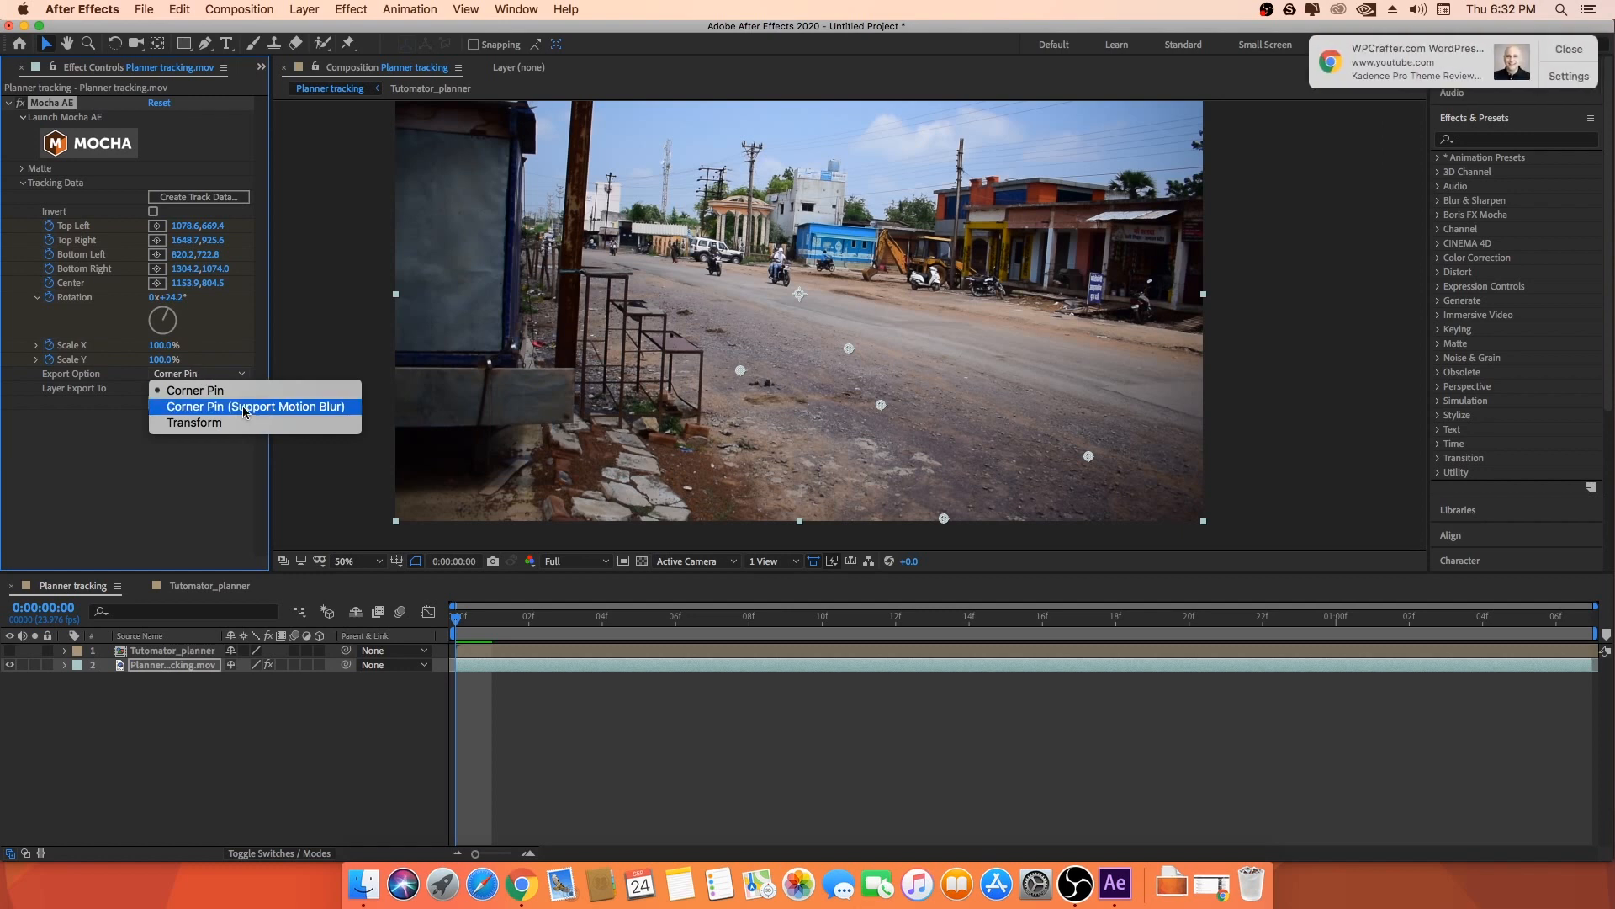
click(1569, 49)
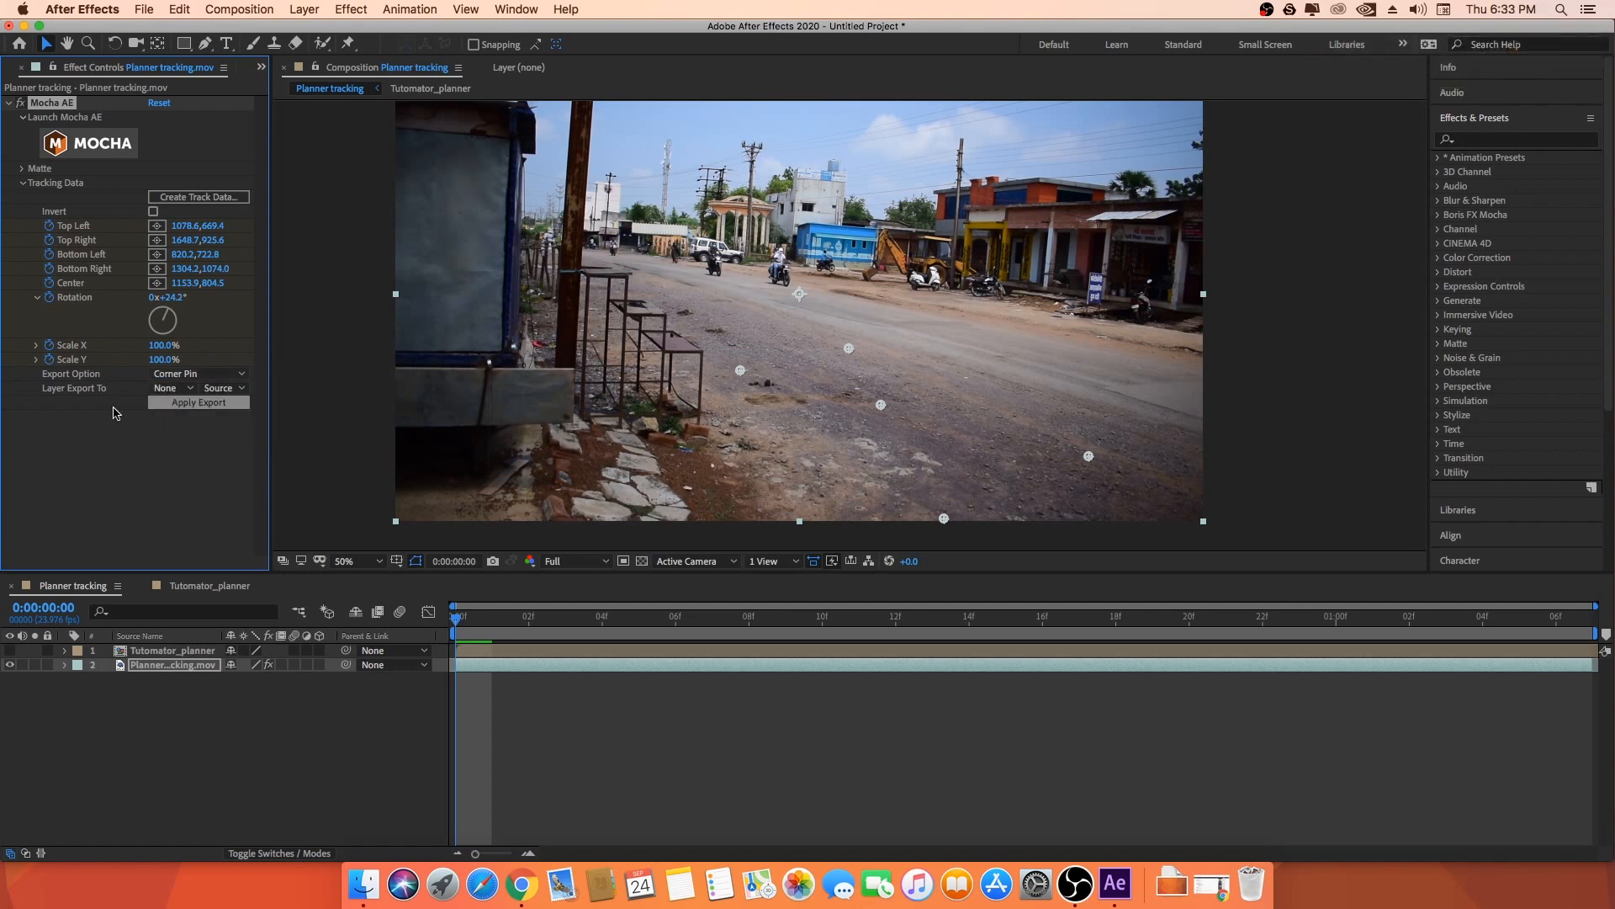
click(202, 376)
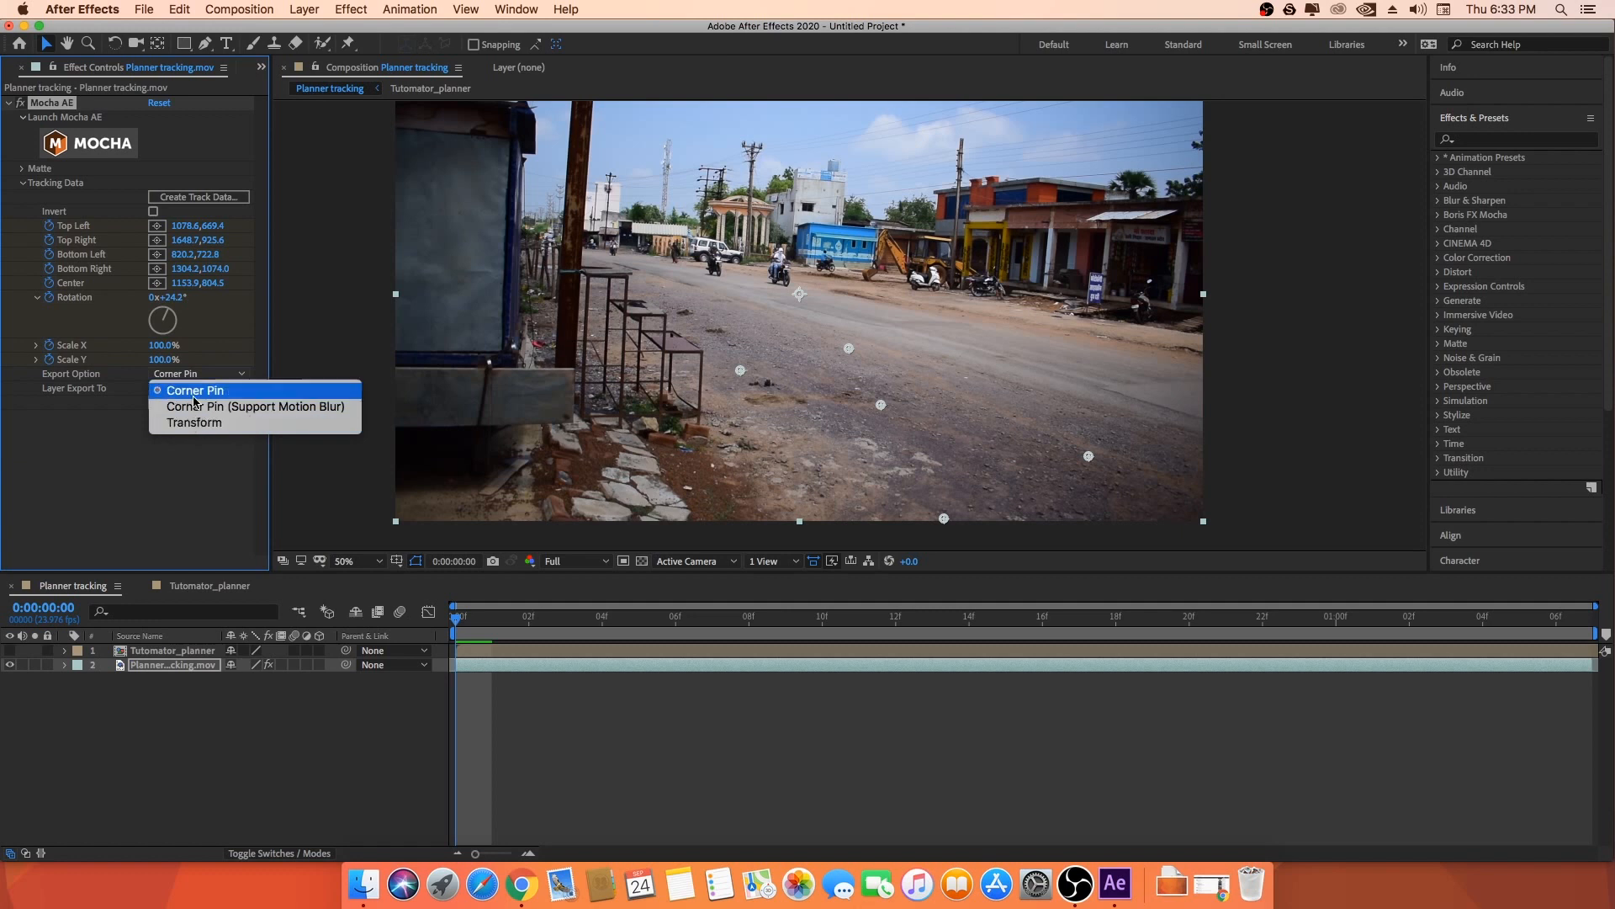
click(211, 410)
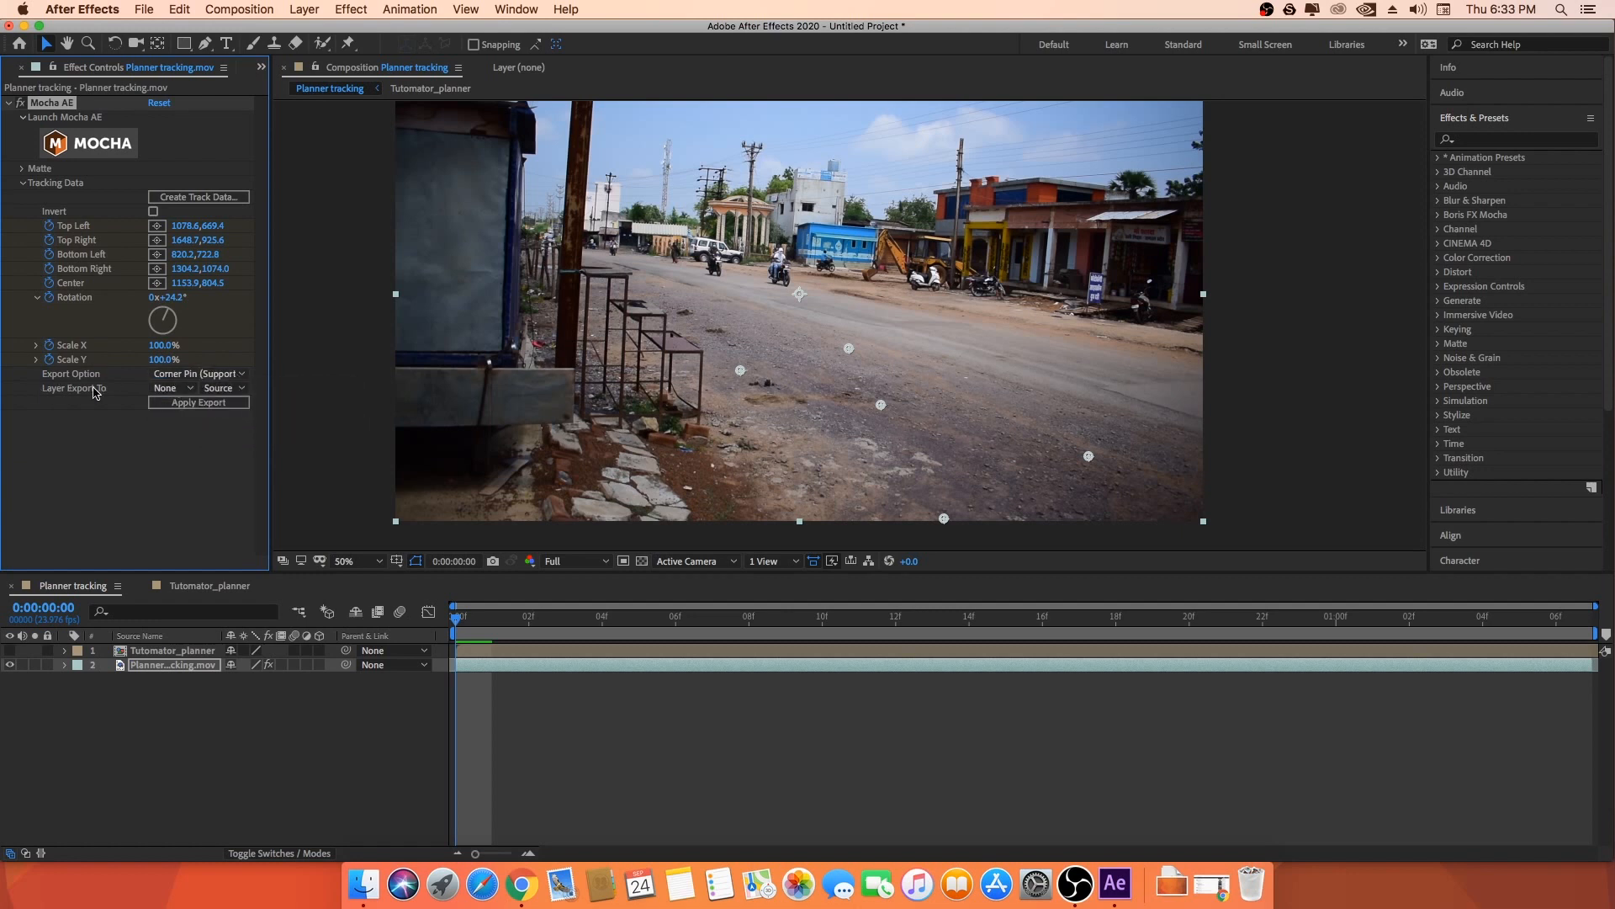
- Set the Mocha AE export target to the Tutomator_planner layer and apply the export
click(188, 390)
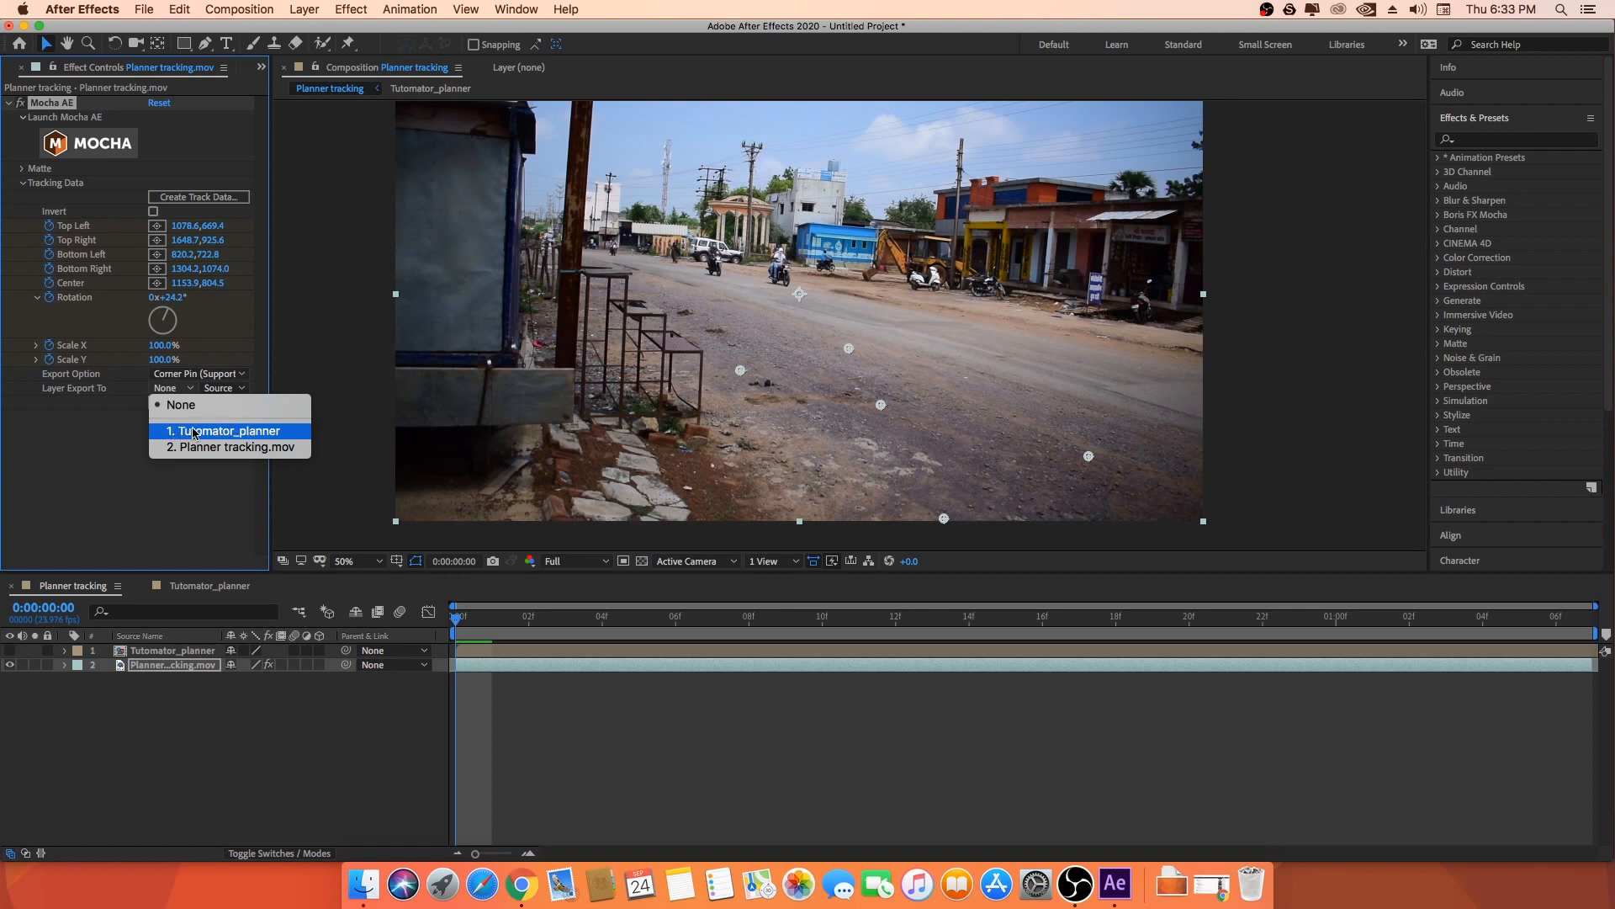
click(204, 431)
click(209, 586)
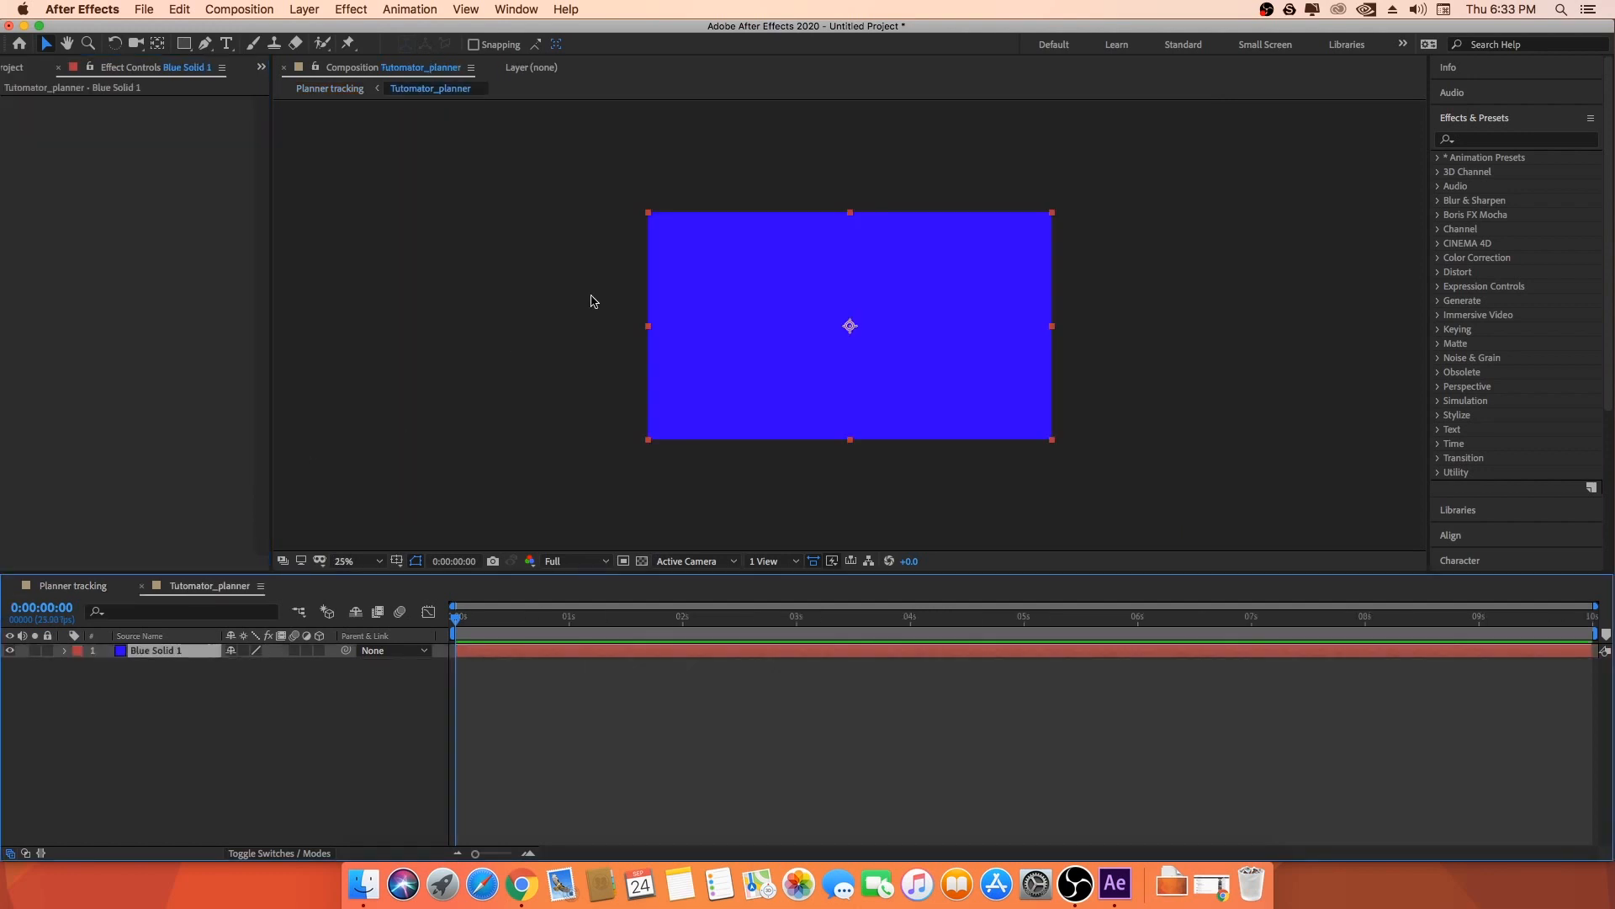
click(68, 586)
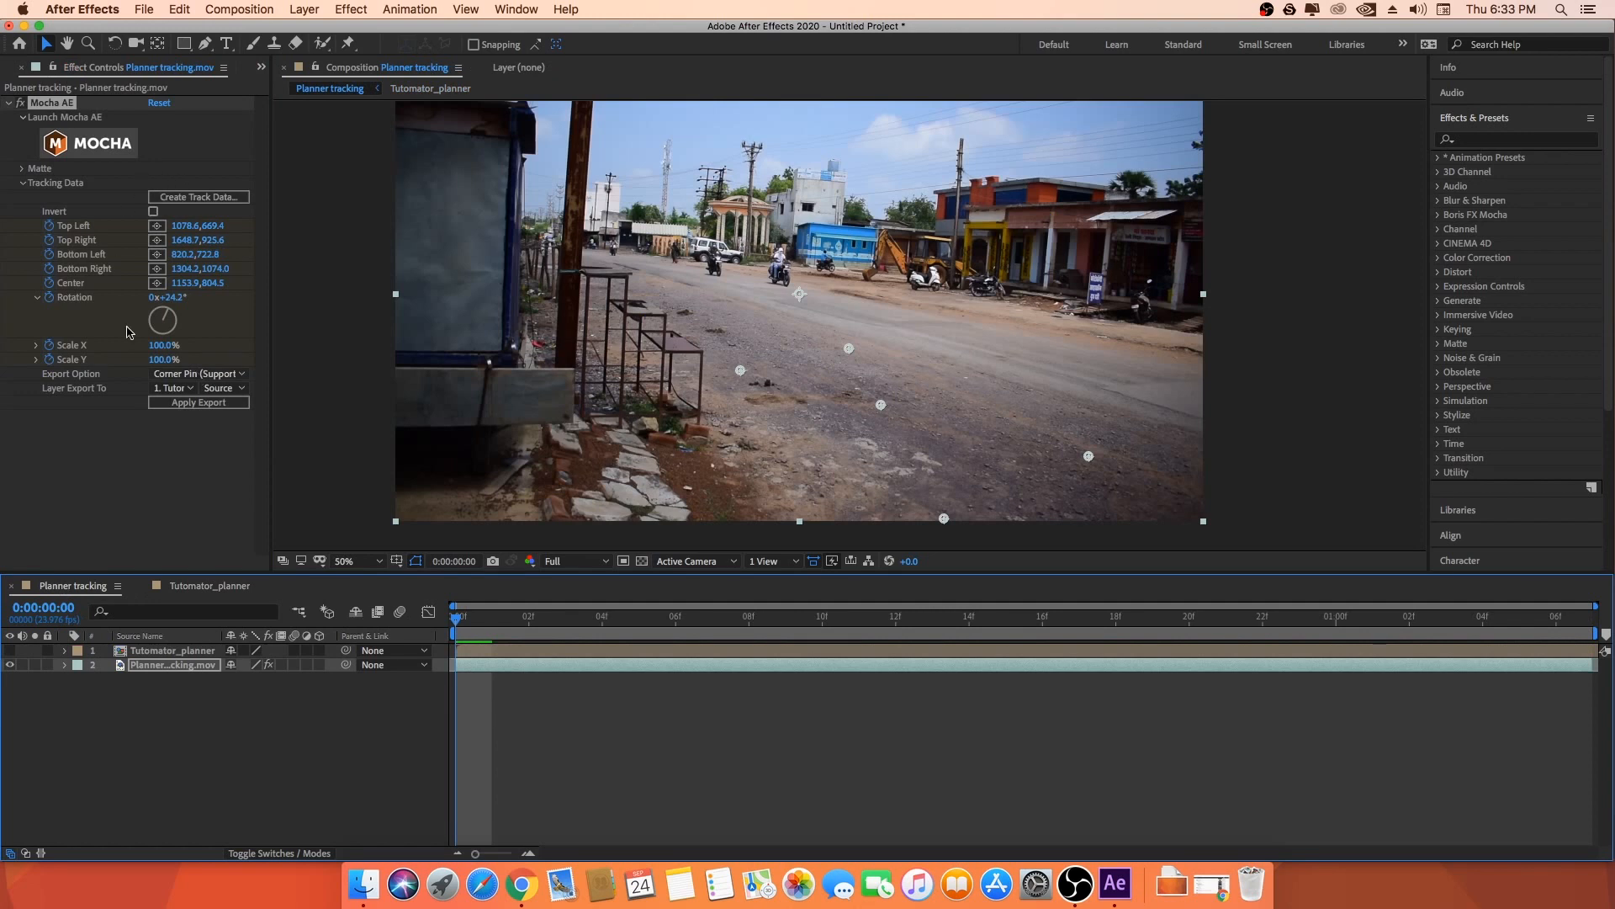
click(191, 391)
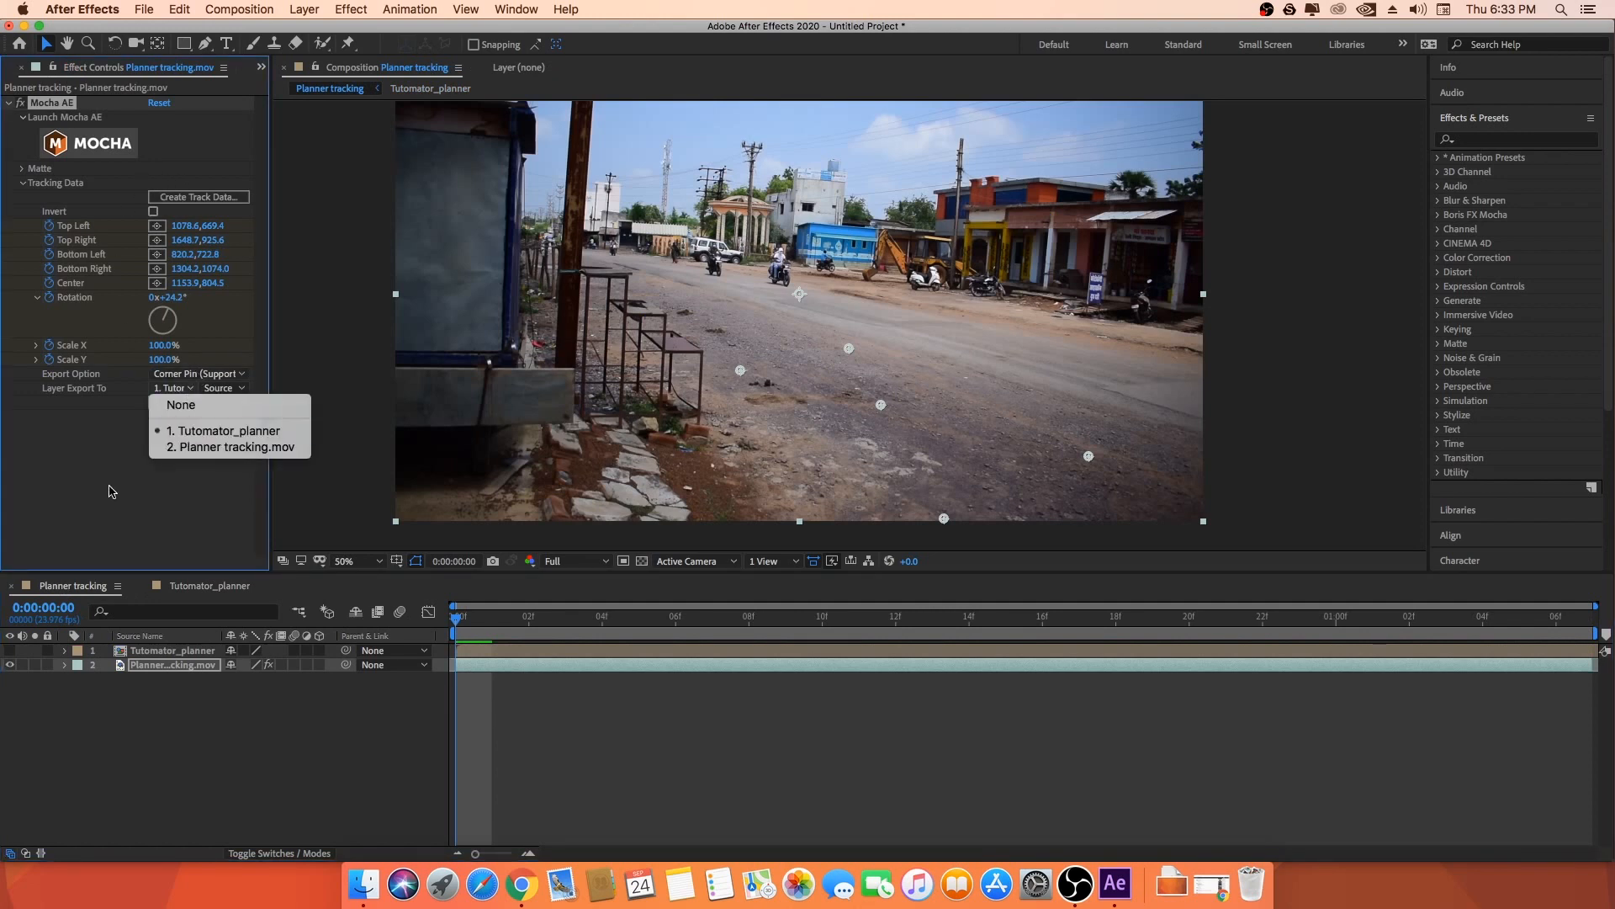
click(85, 493)
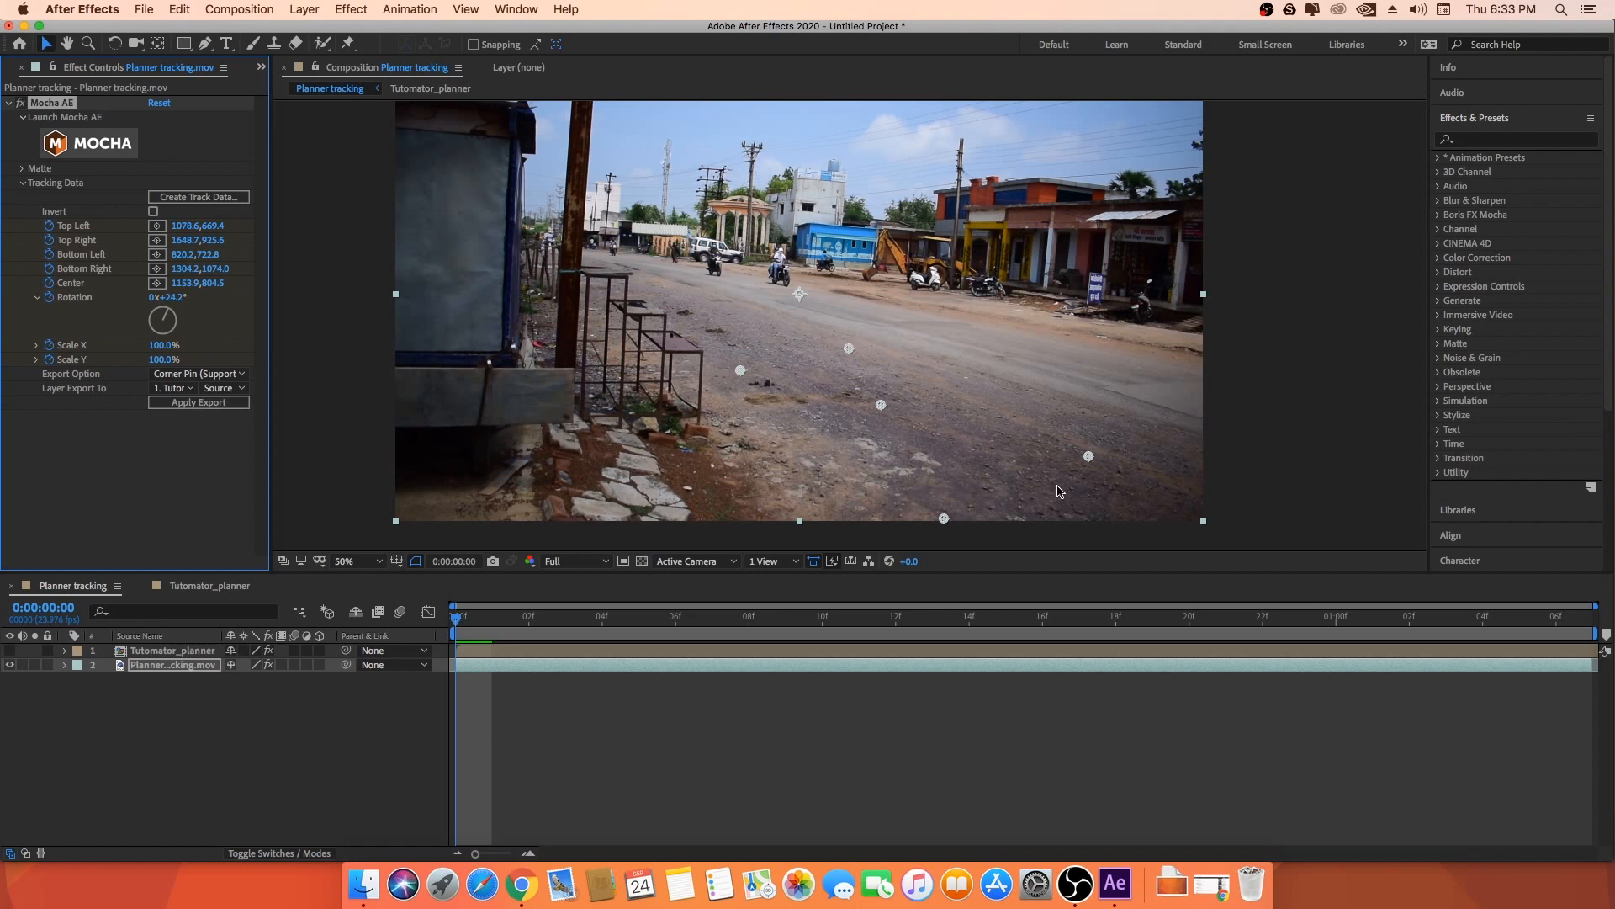
- Show the Tutomator_planner layer again and preview the blue surface pinned to the road
click(10, 651)
click(148, 718)
key(space)
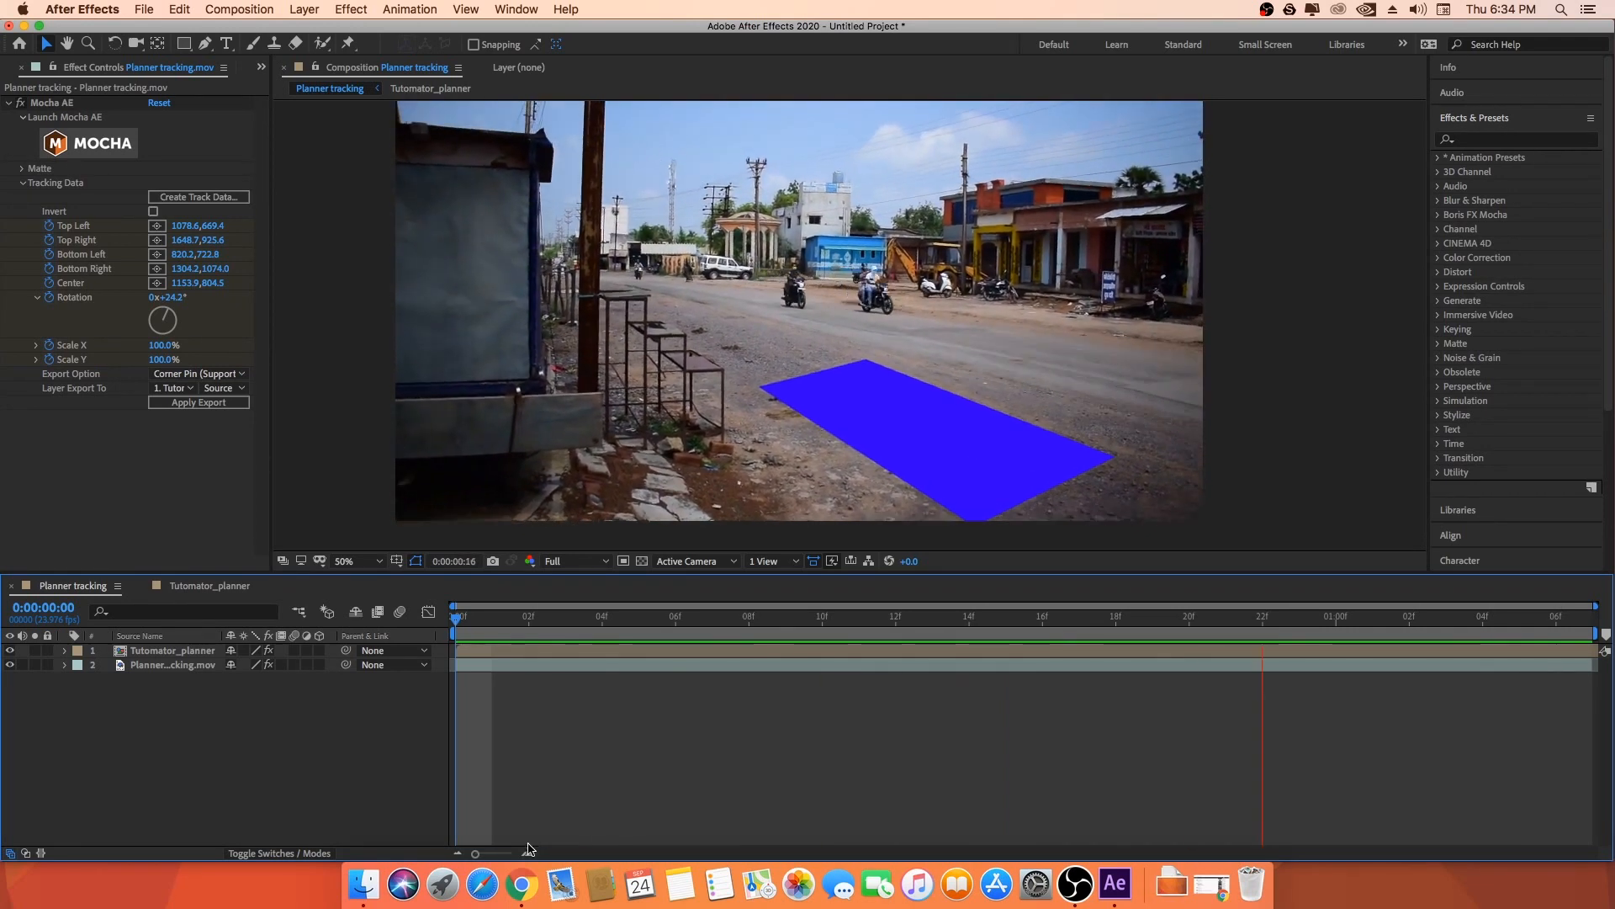
key(space)
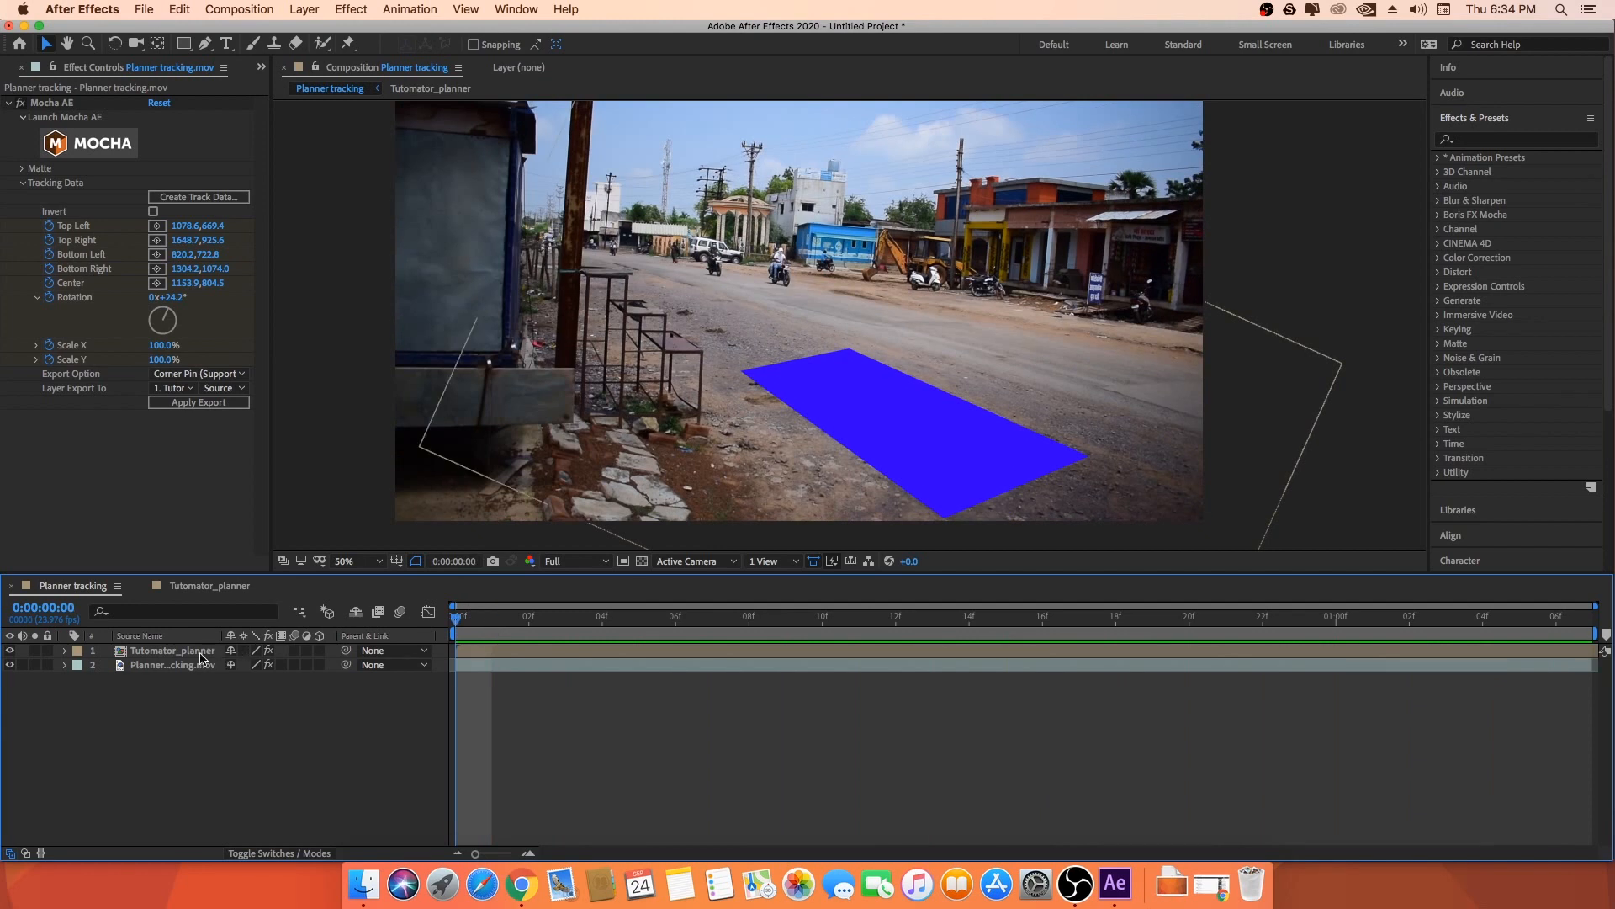
- Add a text layer reading TUTOMATOR to the nested Tutomator_planner composition and hide the blue solid
click(159, 655)
double_click(156, 655)
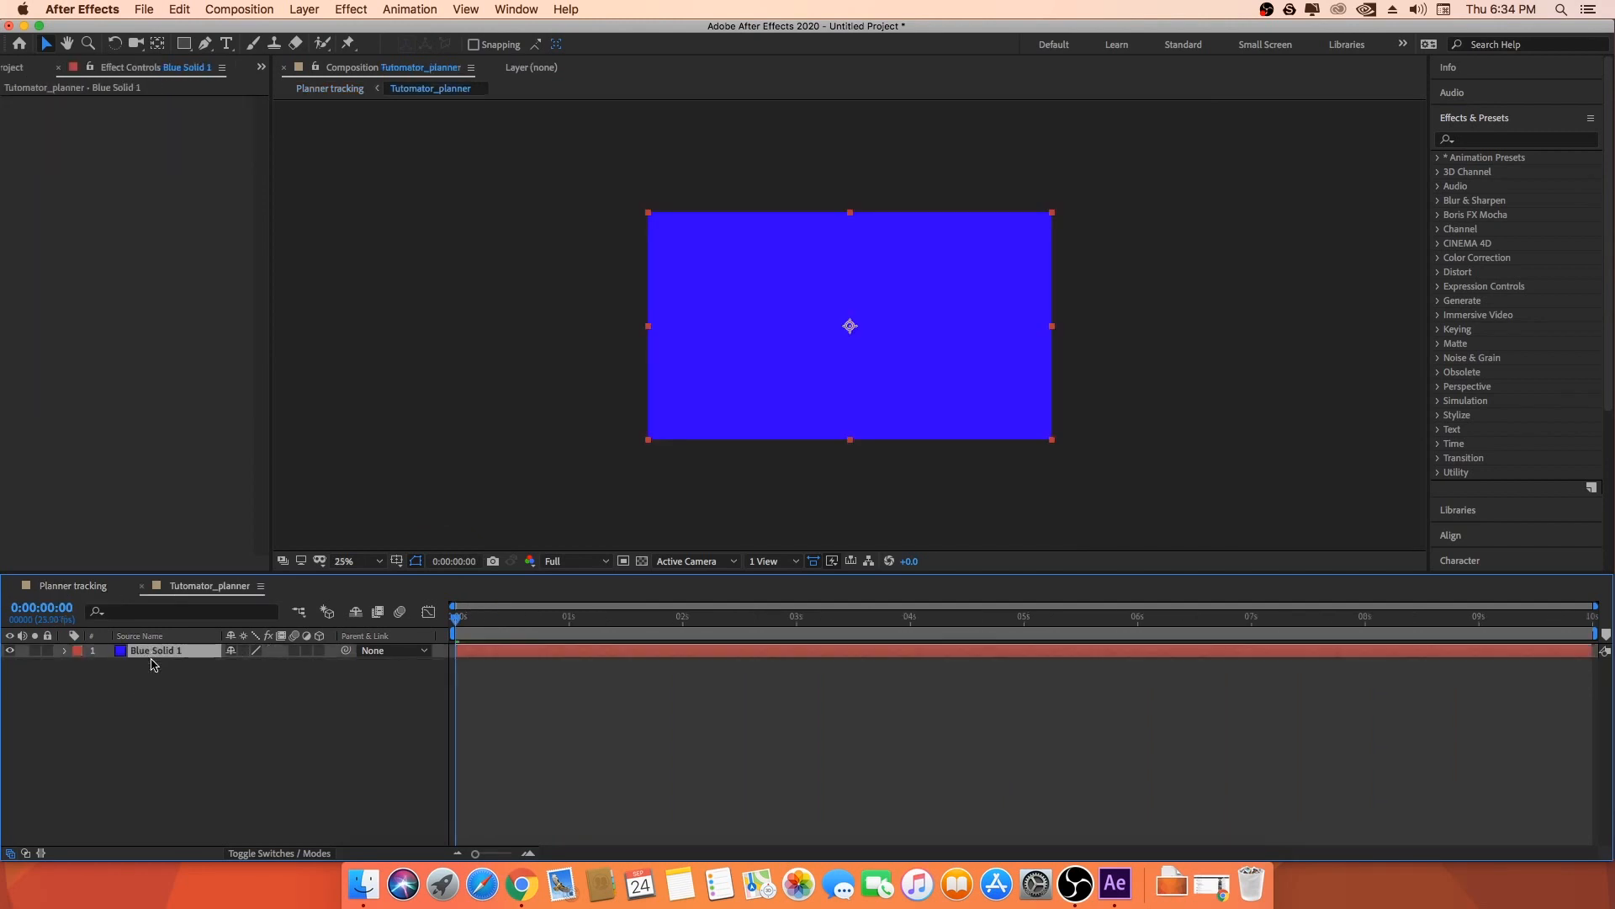
right_click(108, 662)
mouse_move(193, 662)
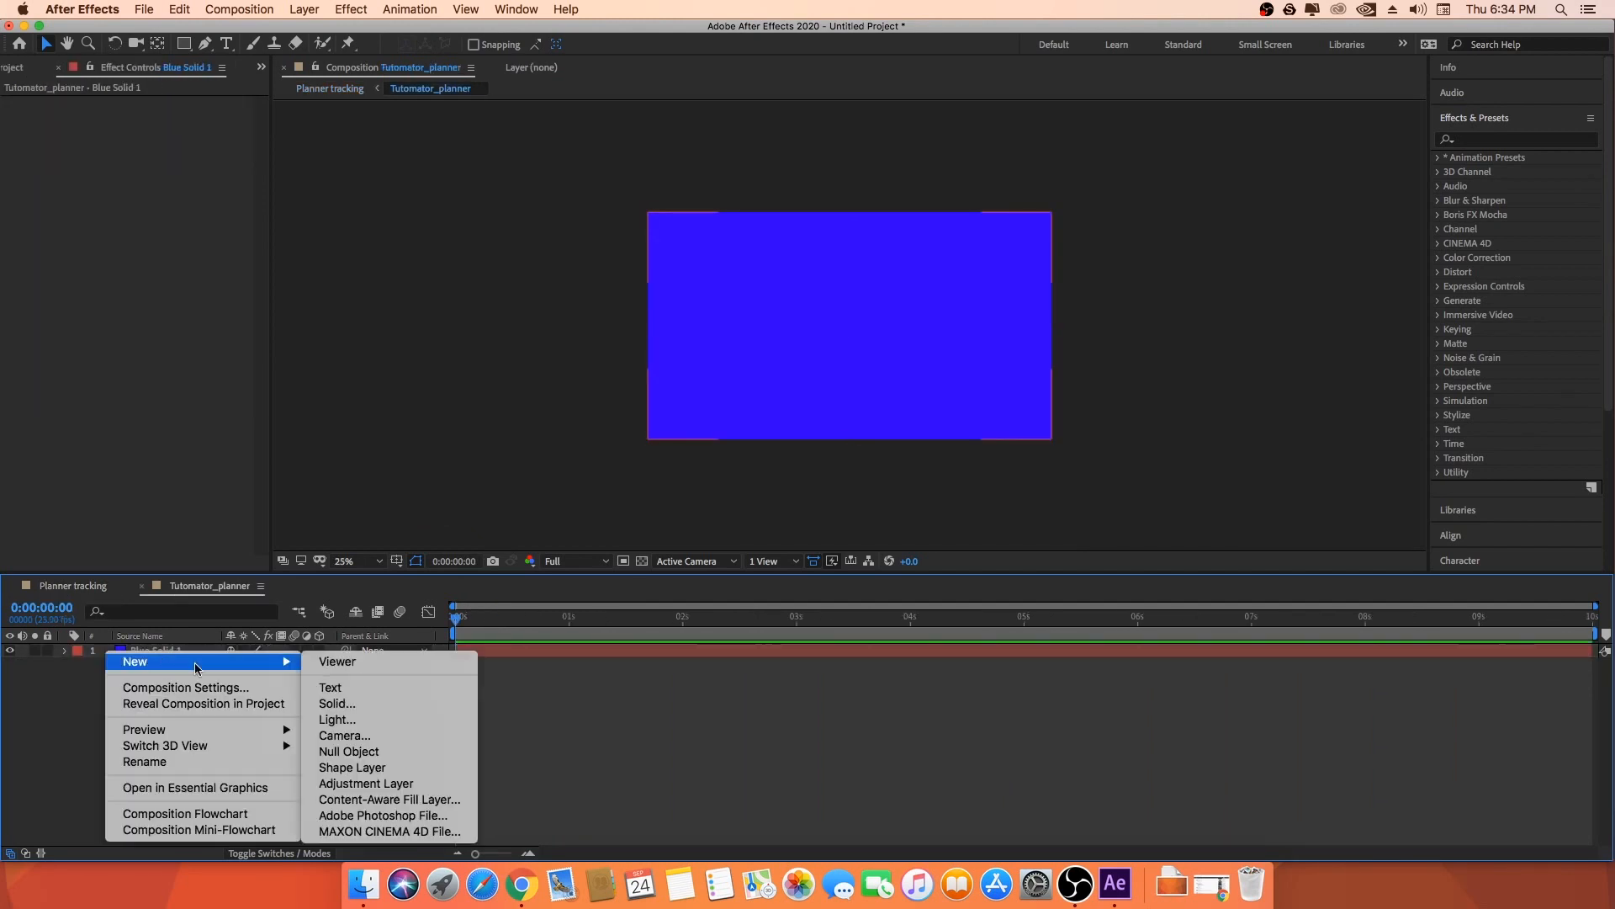
click(355, 695)
text(TUTOMATOR)
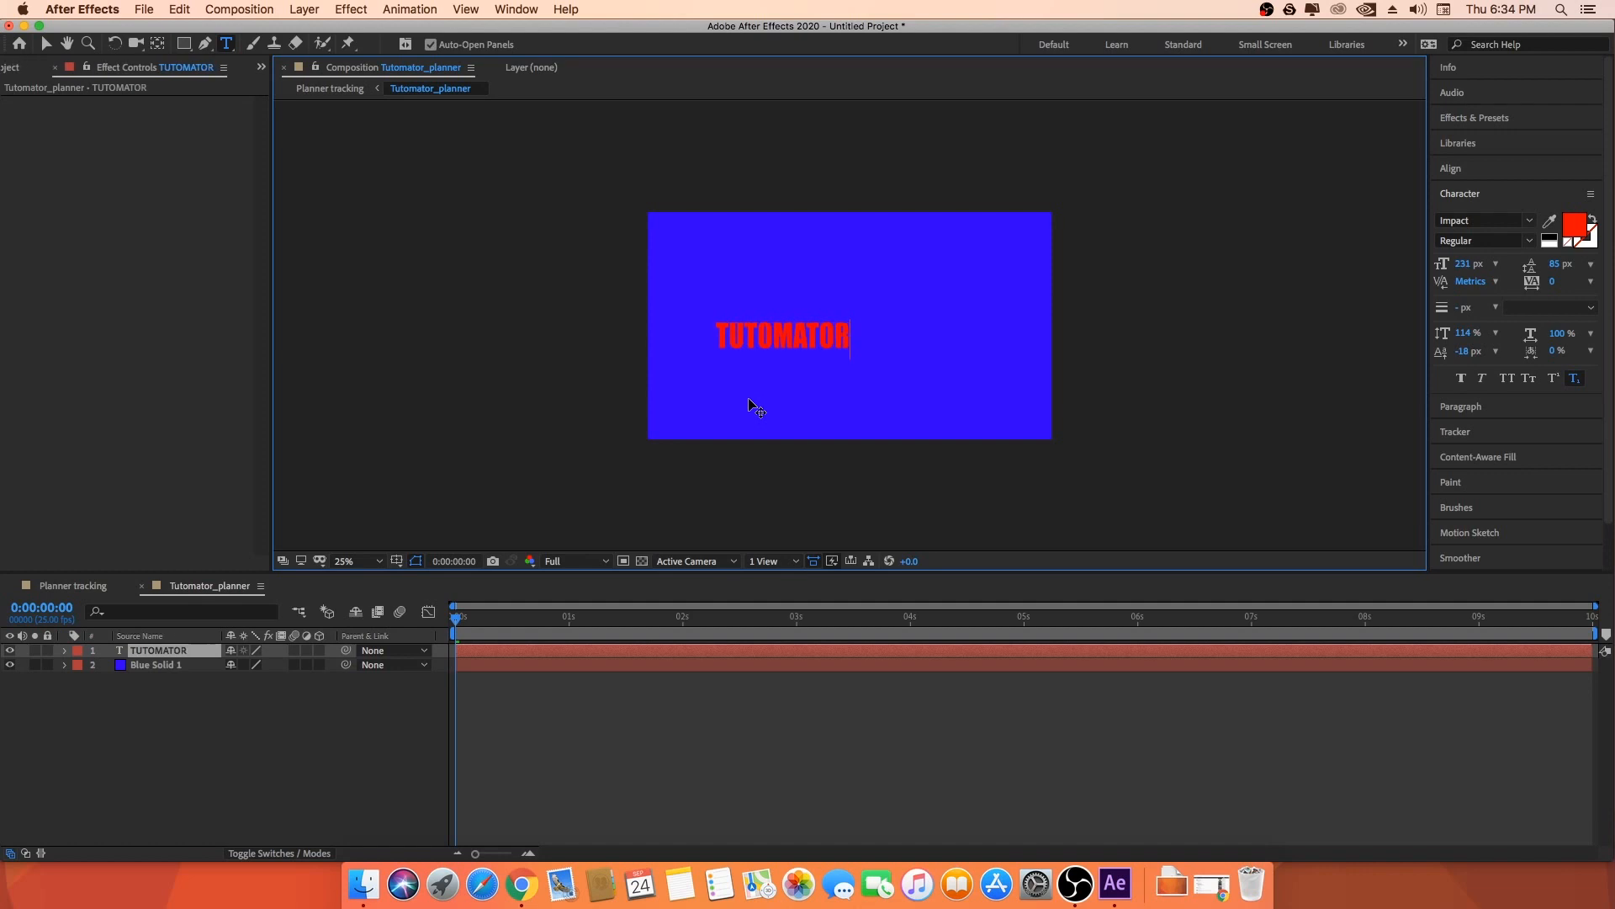
click(156, 700)
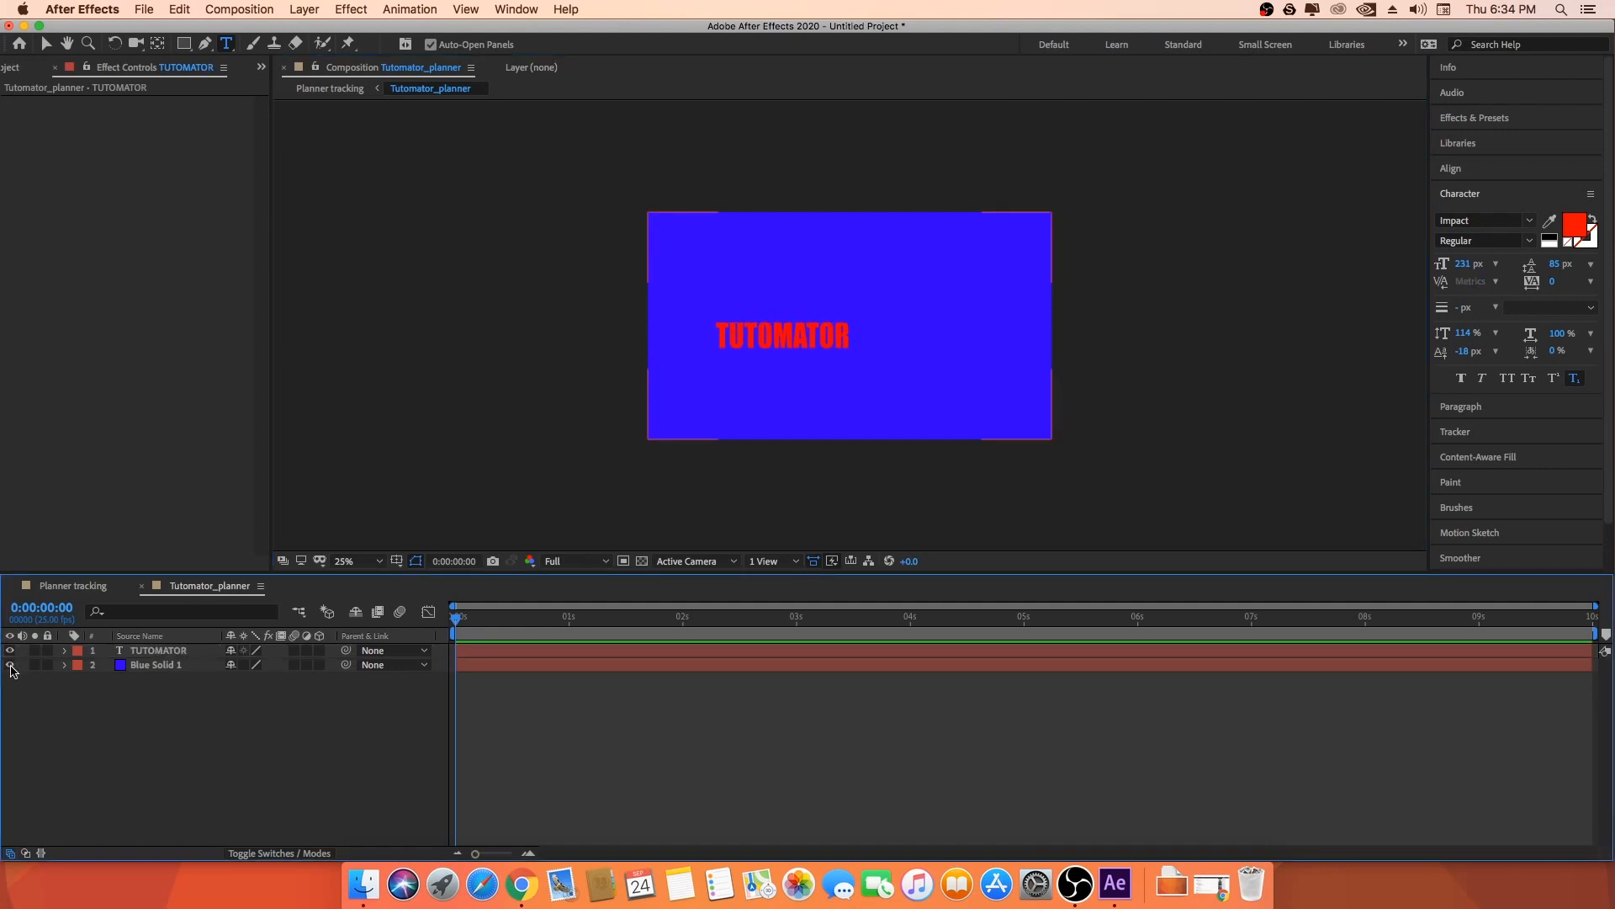
click(10, 664)
- Enlarge the TUTOMATOR text to 402 px near the middle of the frame, and view it in the Planner tracking composition
click(177, 651)
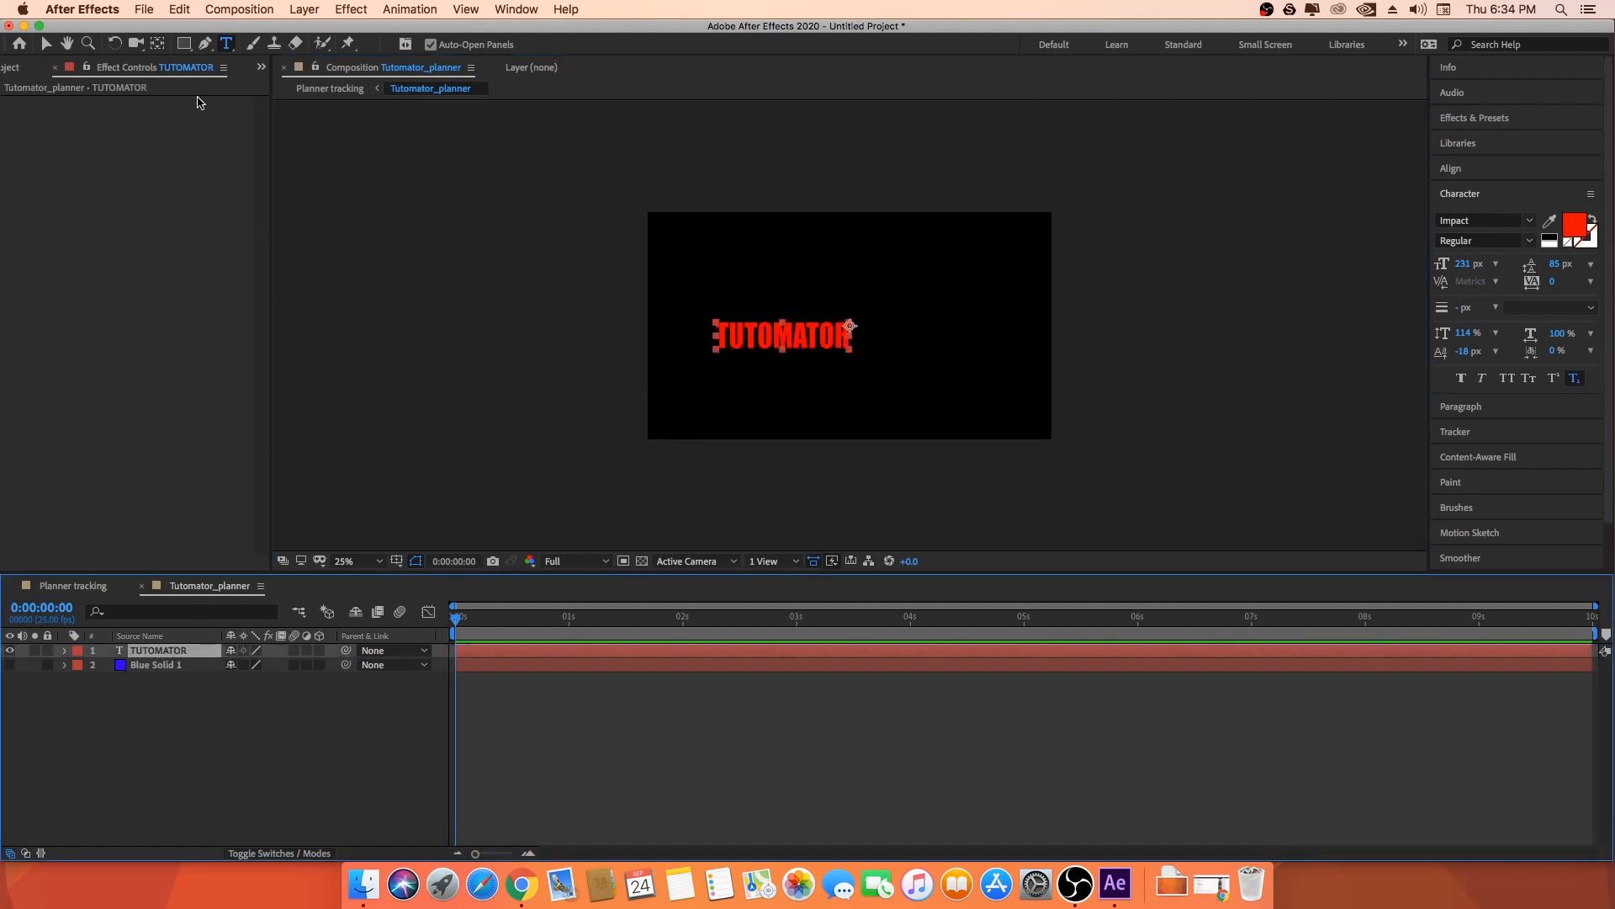
drag(1462, 264, 1606, 264)
click(48, 44)
drag(773, 344, 946, 320)
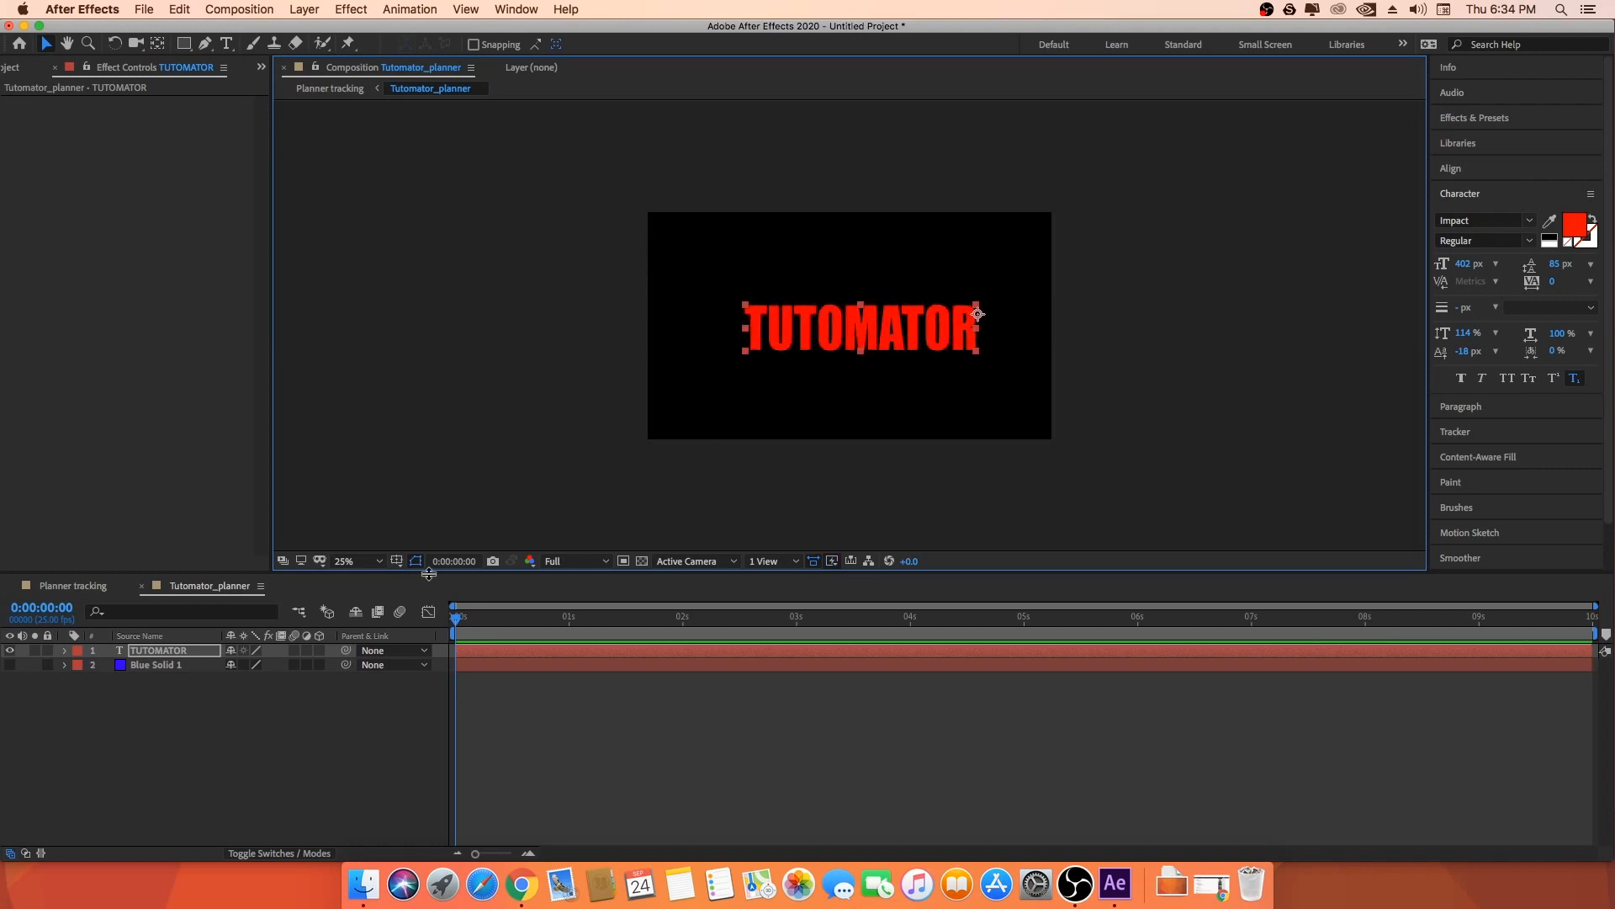
click(78, 586)
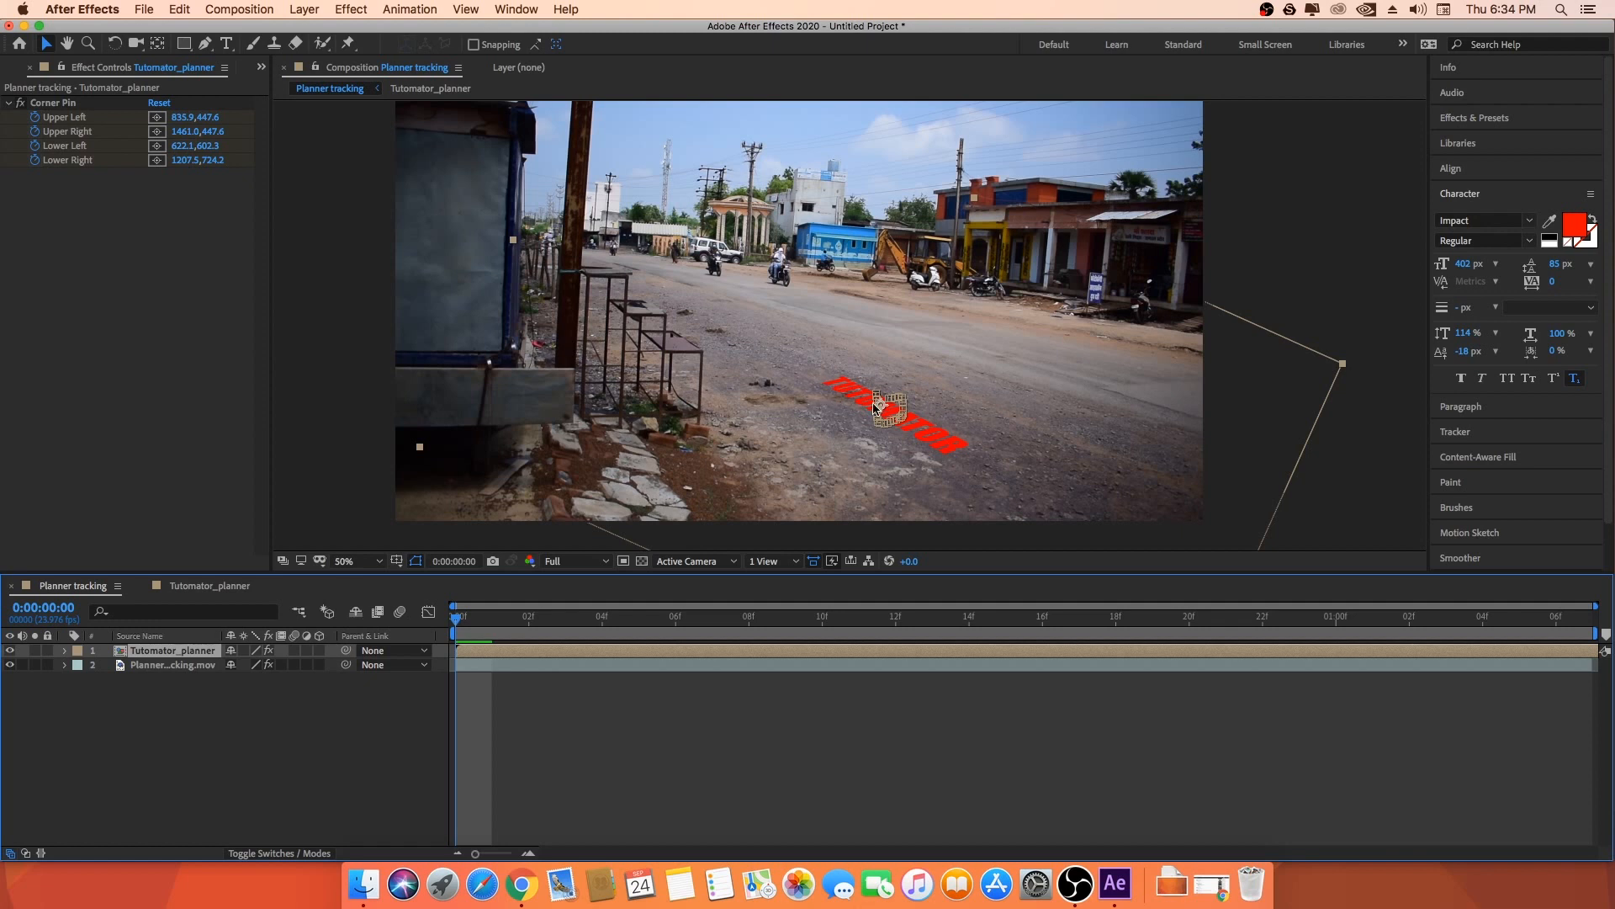
- Scale the TUTOMATOR text layer to 166% and recentre it in its nested composition, and inspect it close up on the road
click(202, 585)
click(155, 650)
key(s)
drag(250, 664, 302, 664)
drag(905, 342, 974, 342)
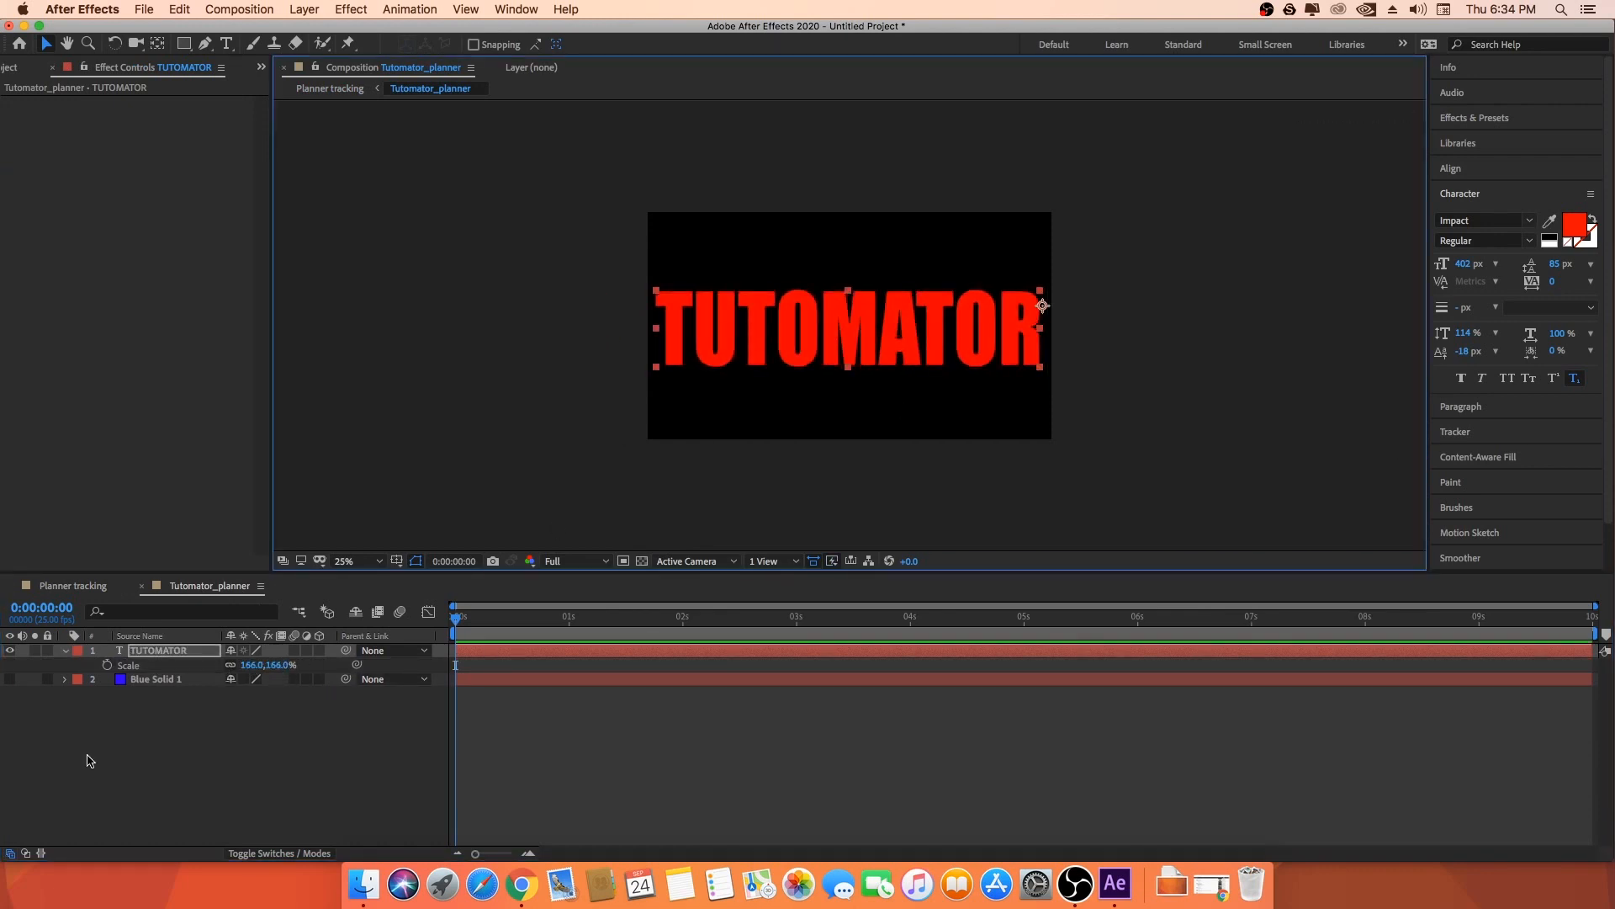
click(73, 586)
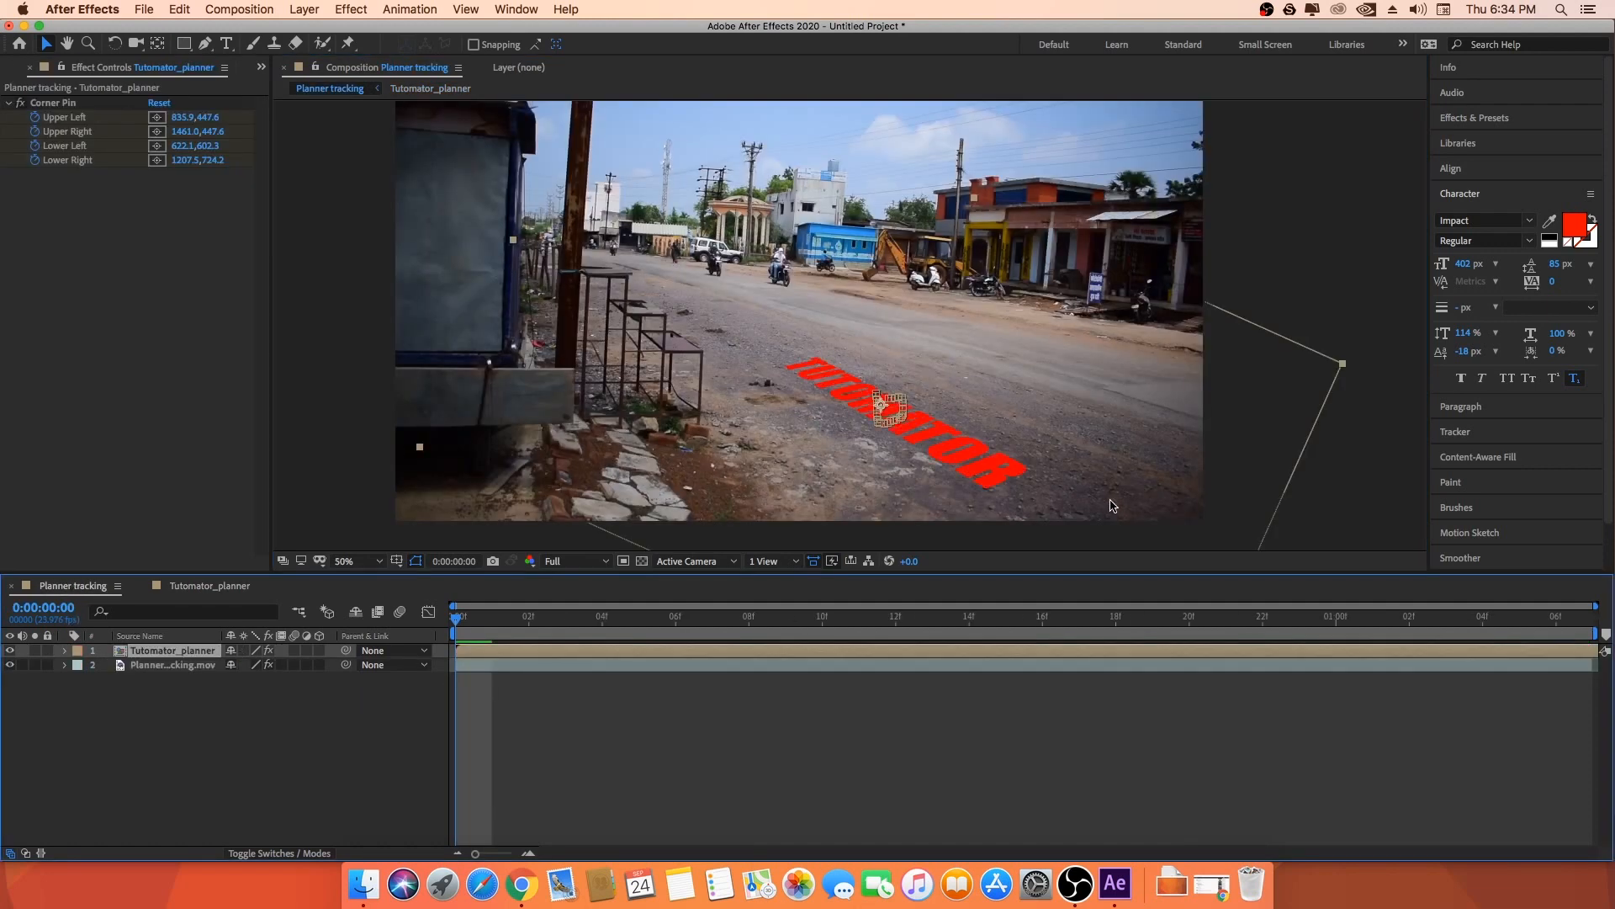
scroll(968, 404, up, 2)
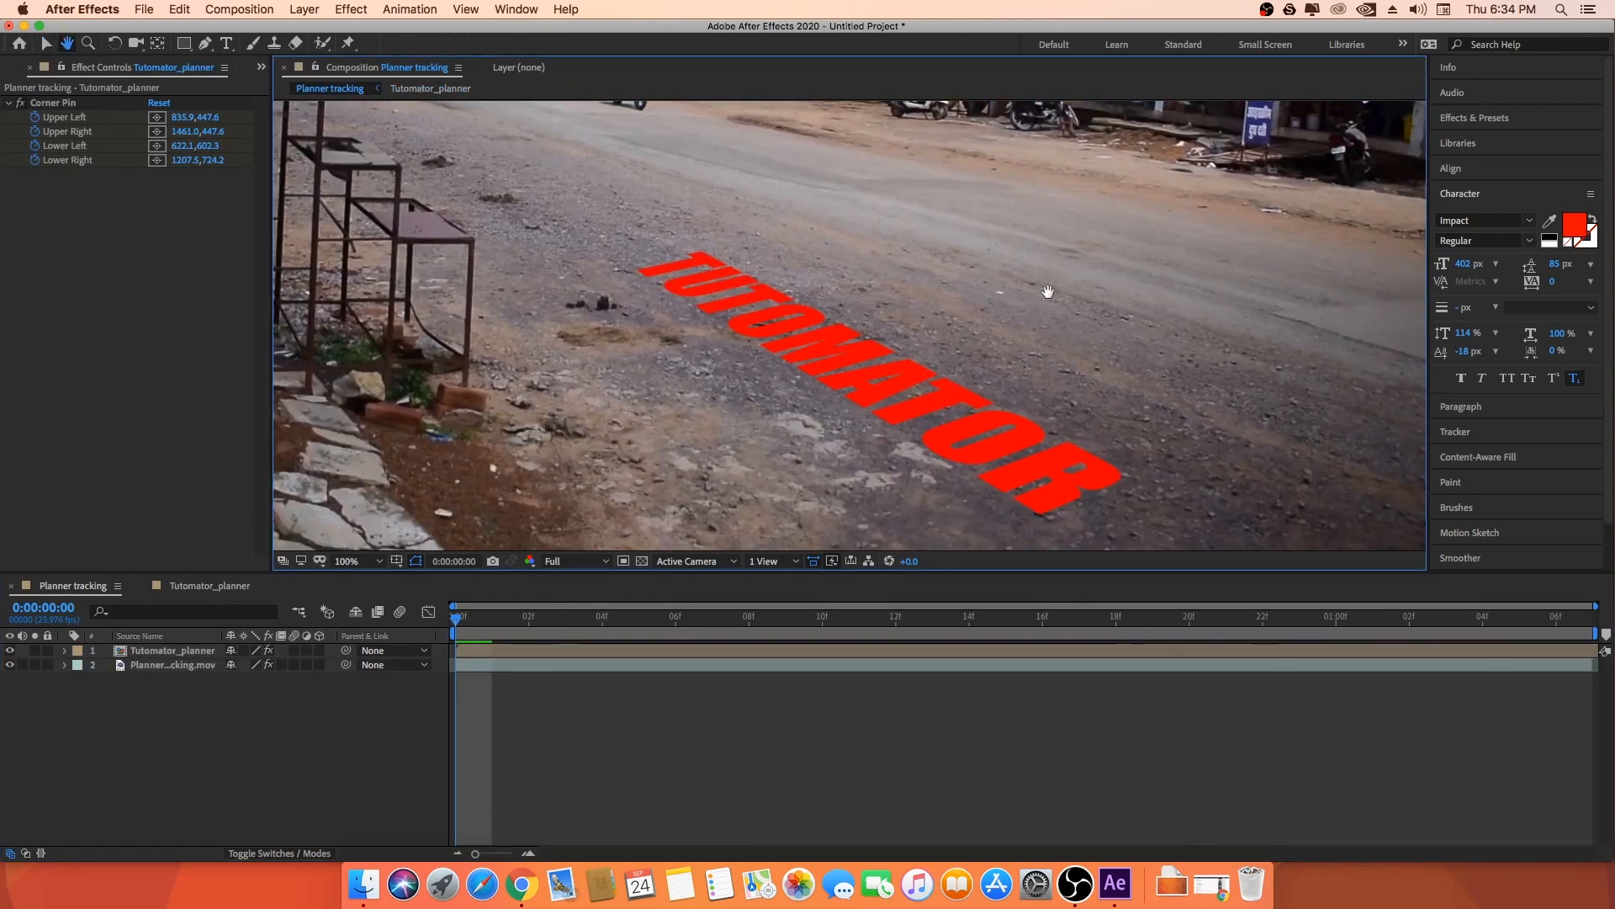
- Set the blending mode of the Tutomator_planner layer to Multiply in the Planner tracking composition
scroll(981, 351, down, 2)
click(185, 651)
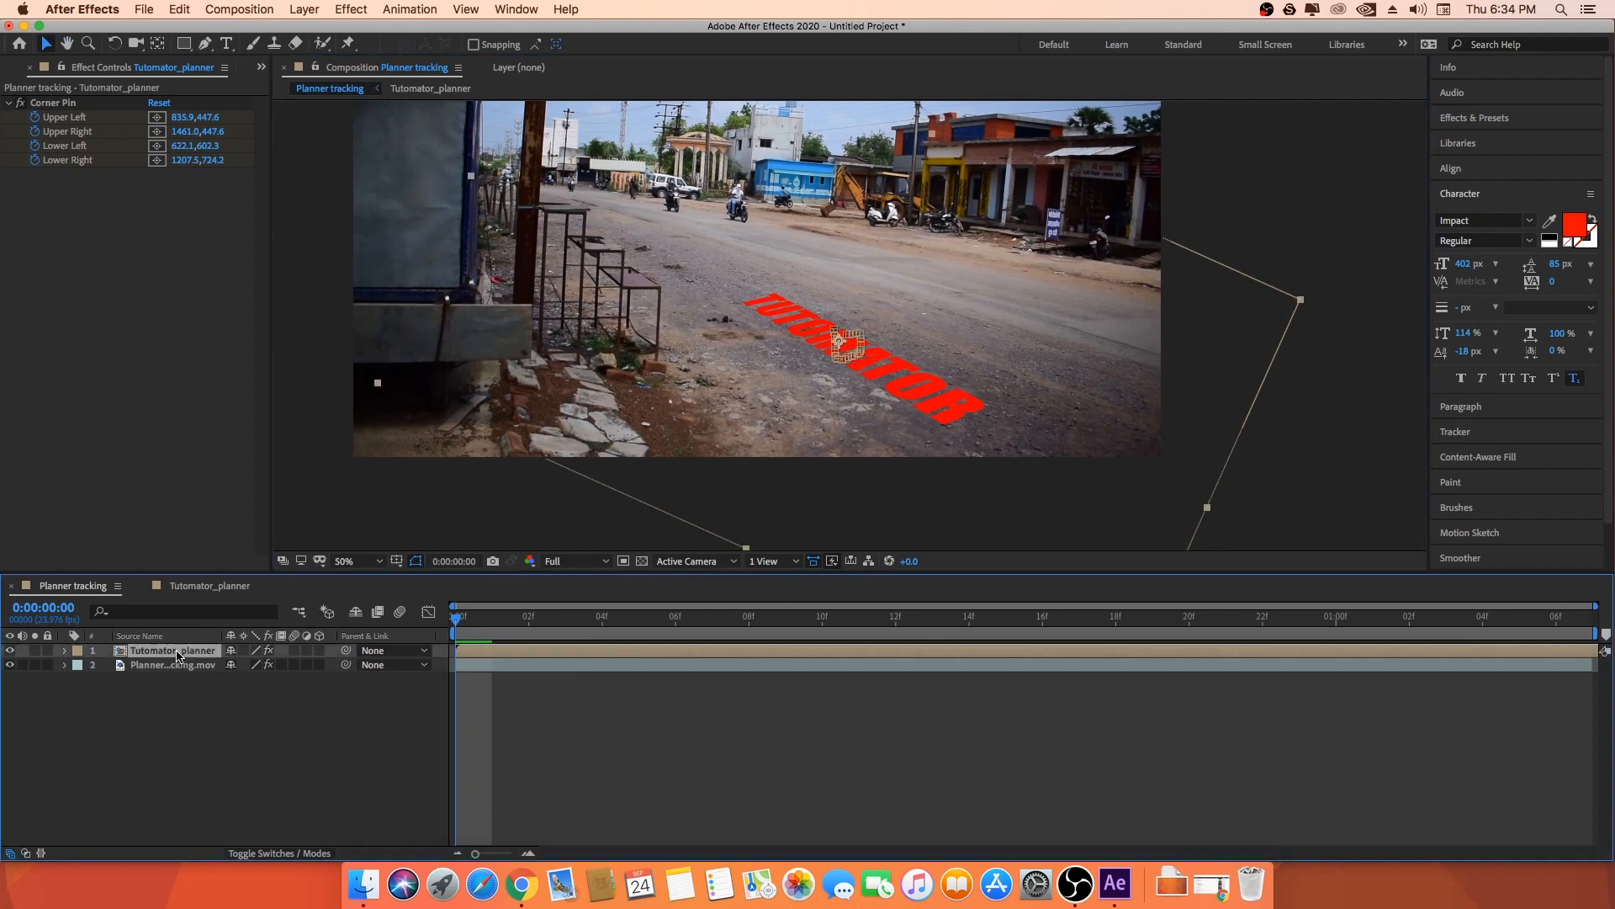
click(266, 853)
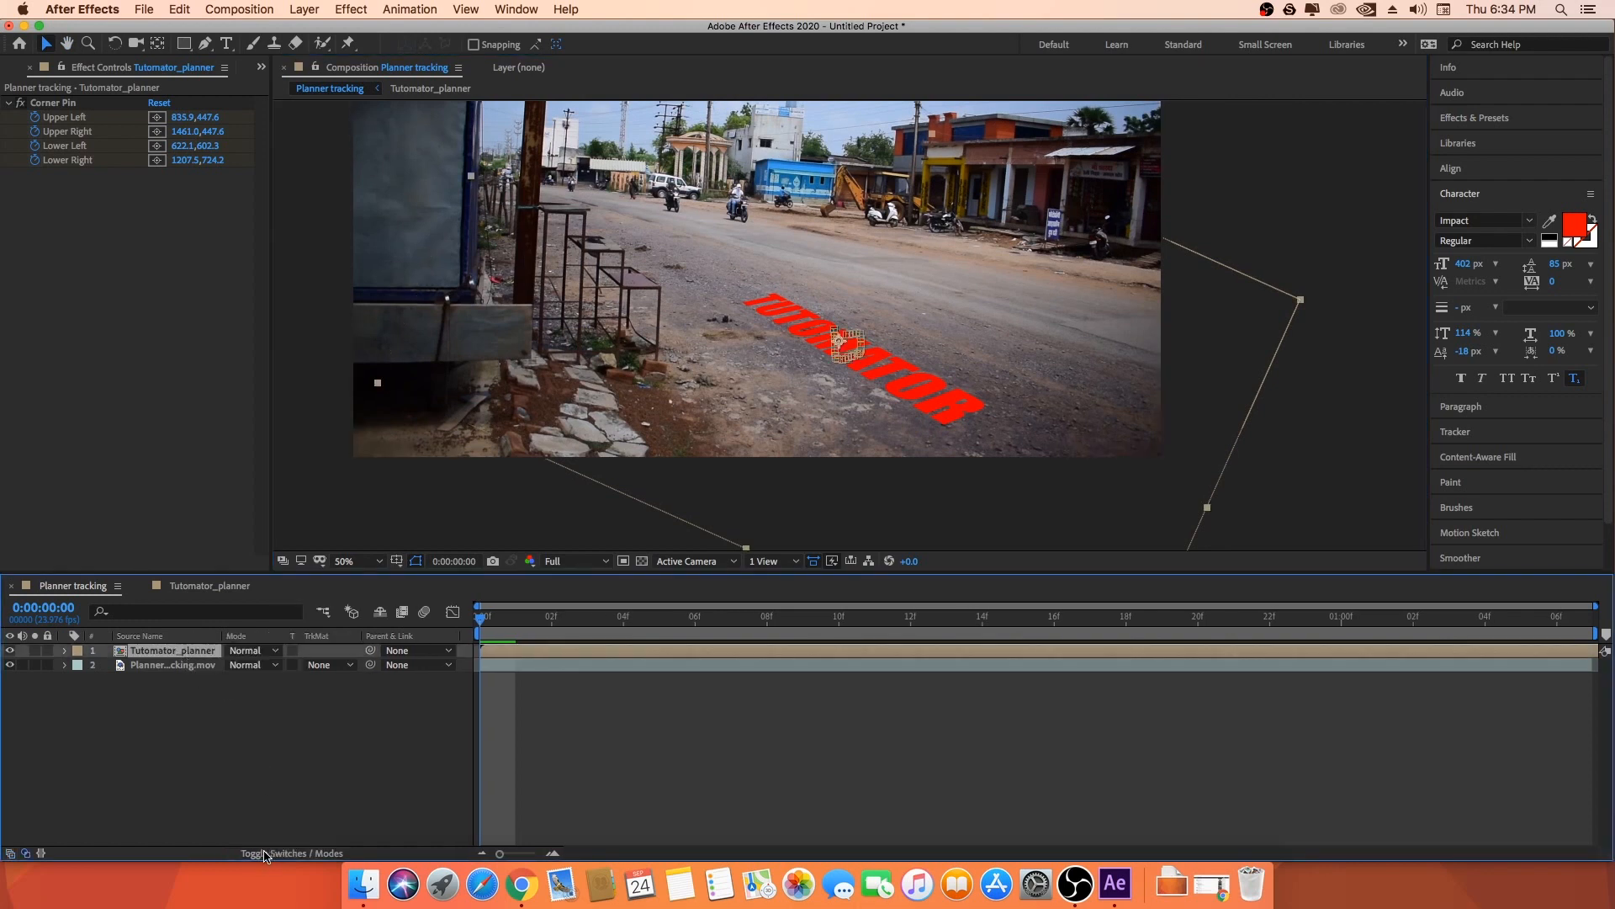
click(254, 651)
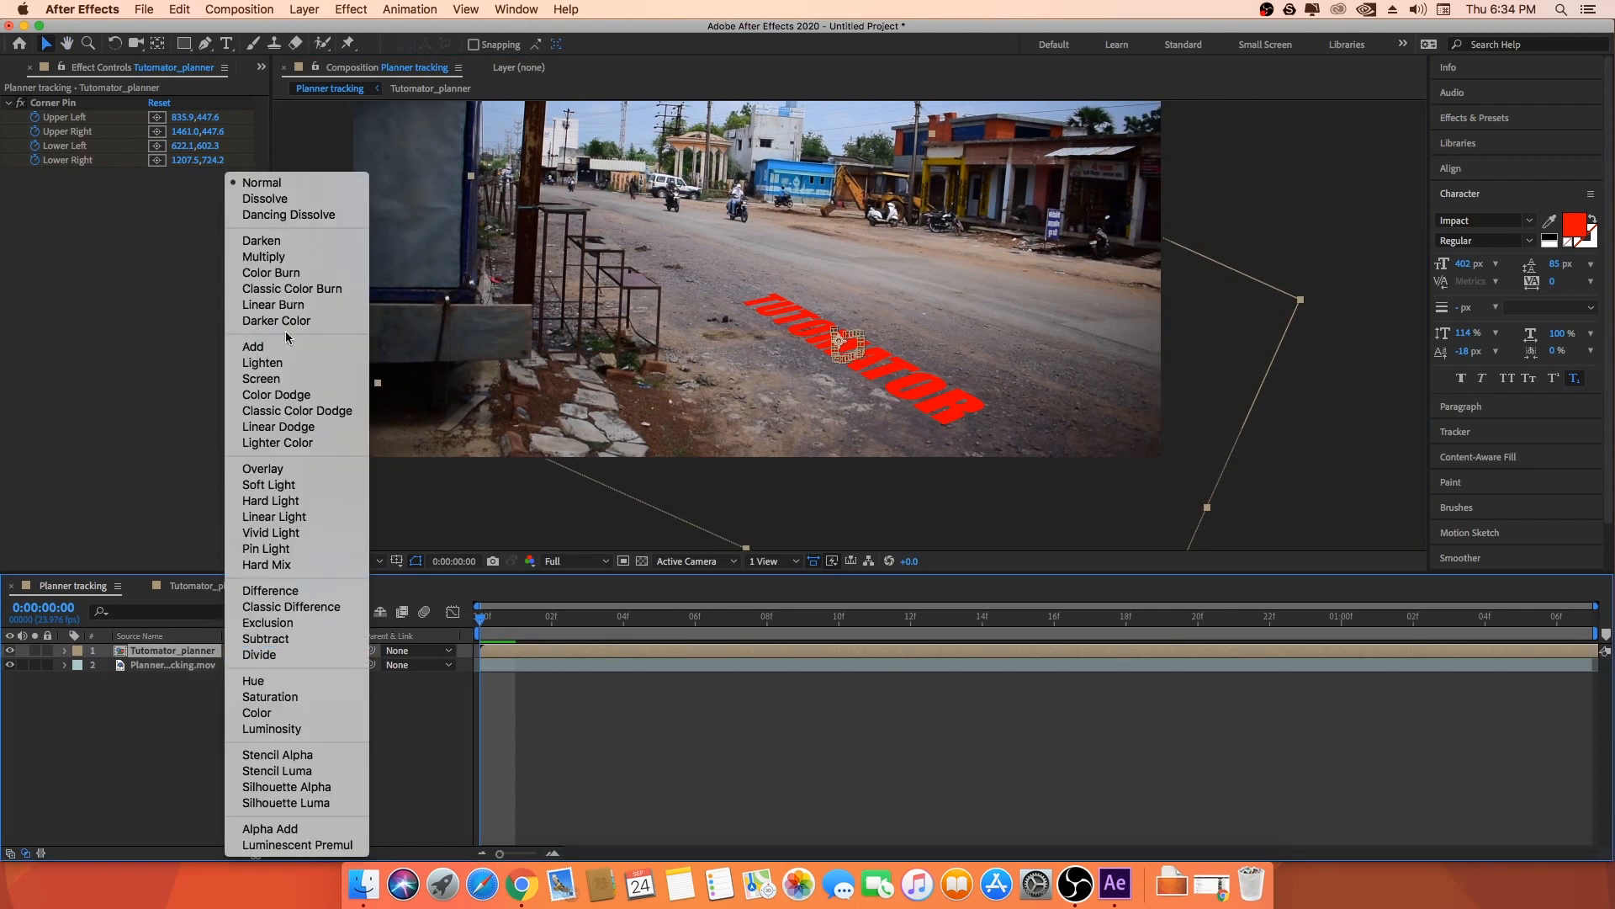
click(288, 258)
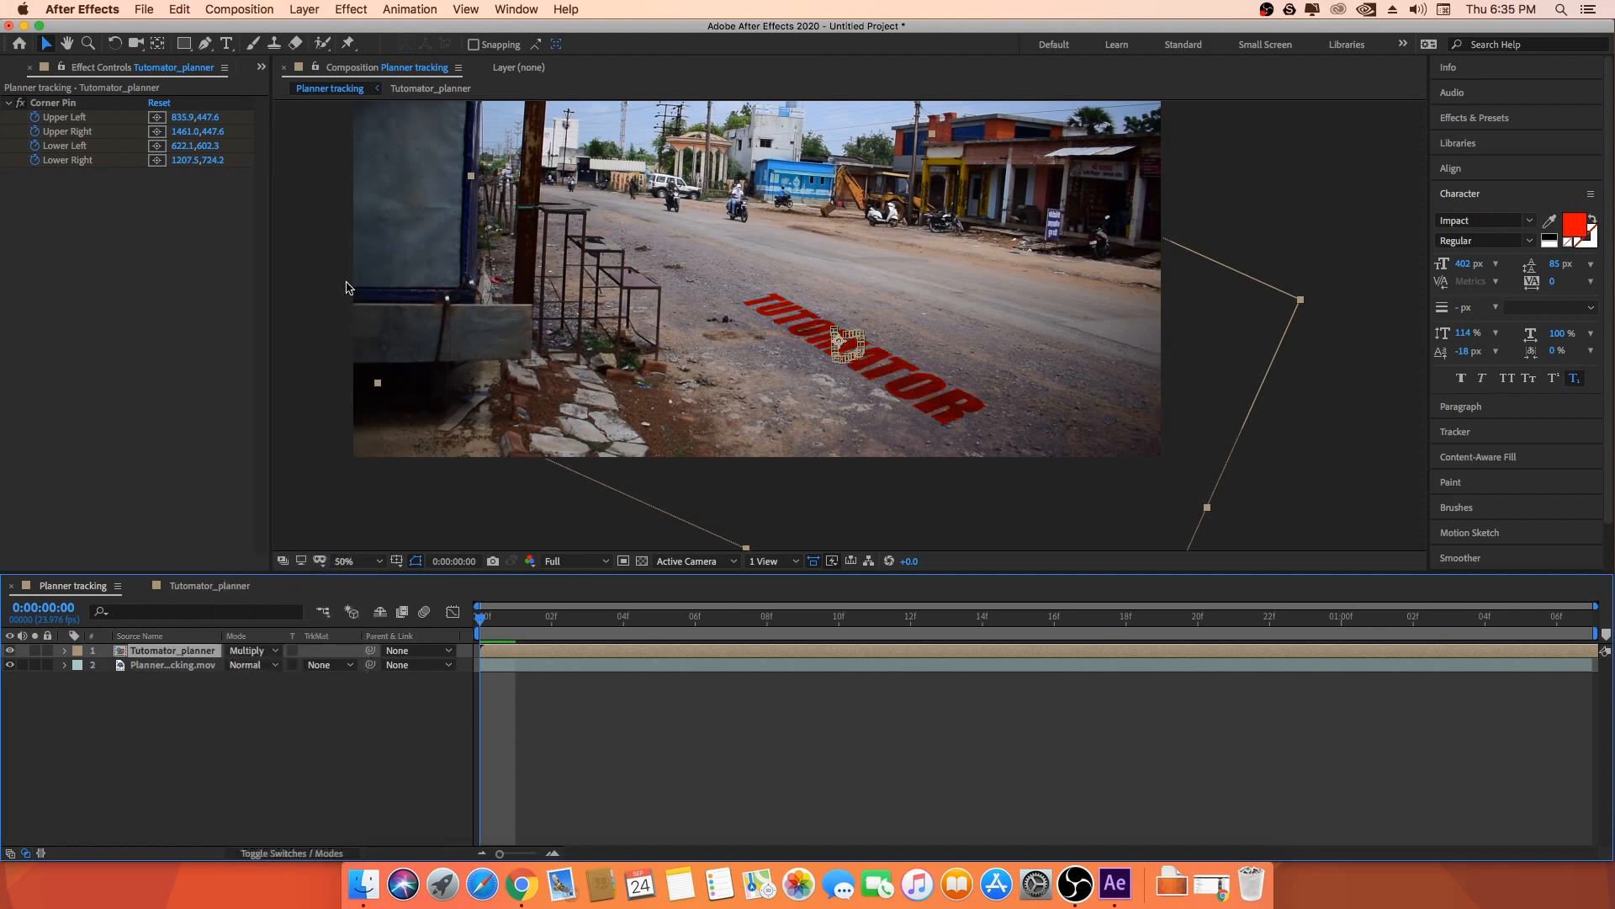
- Preview the composition from the start and scrub through it to check the blended TUTOMATOR text on the road
click(1286, 437)
drag(1197, 325, 1216, 355)
click(483, 617)
key(space)
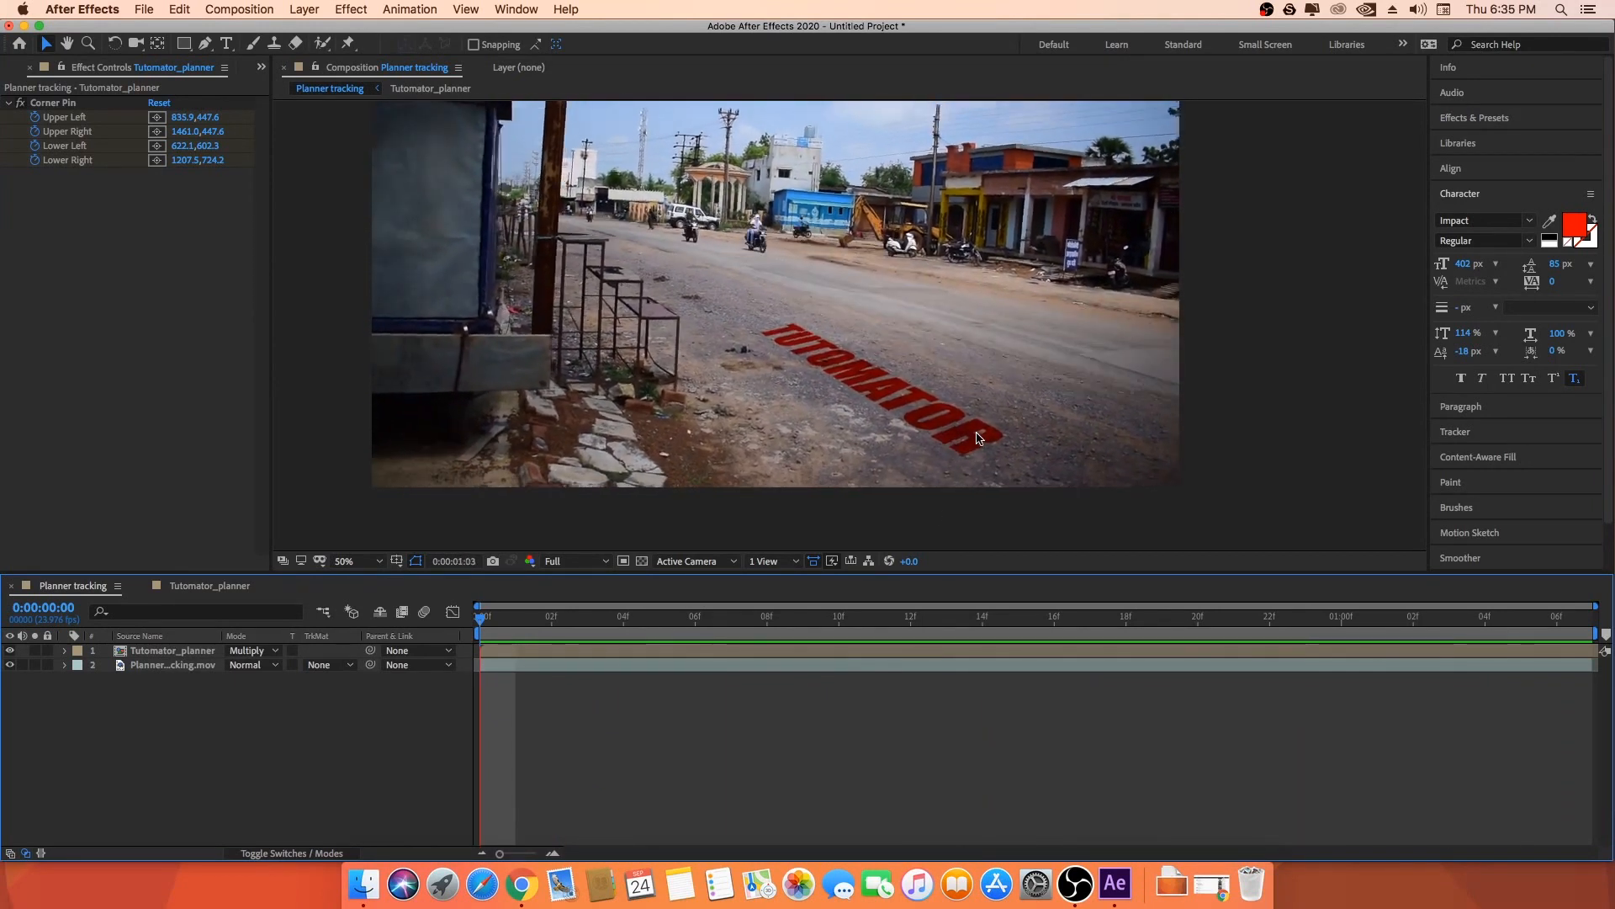
key(space)
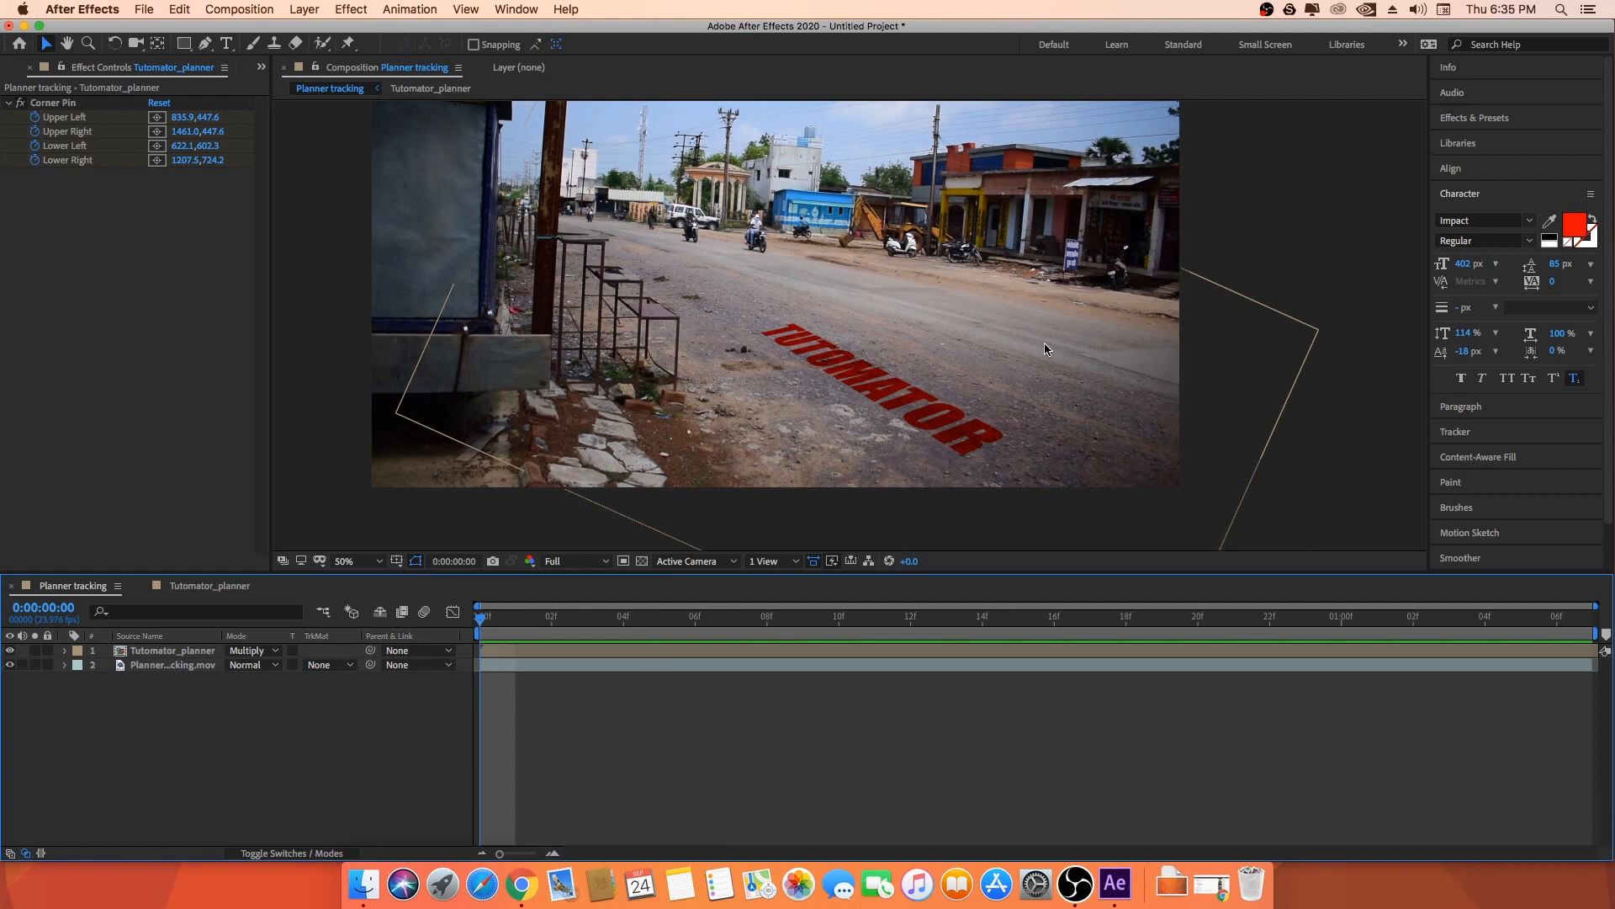
drag(496, 619, 1091, 631)
key(space)
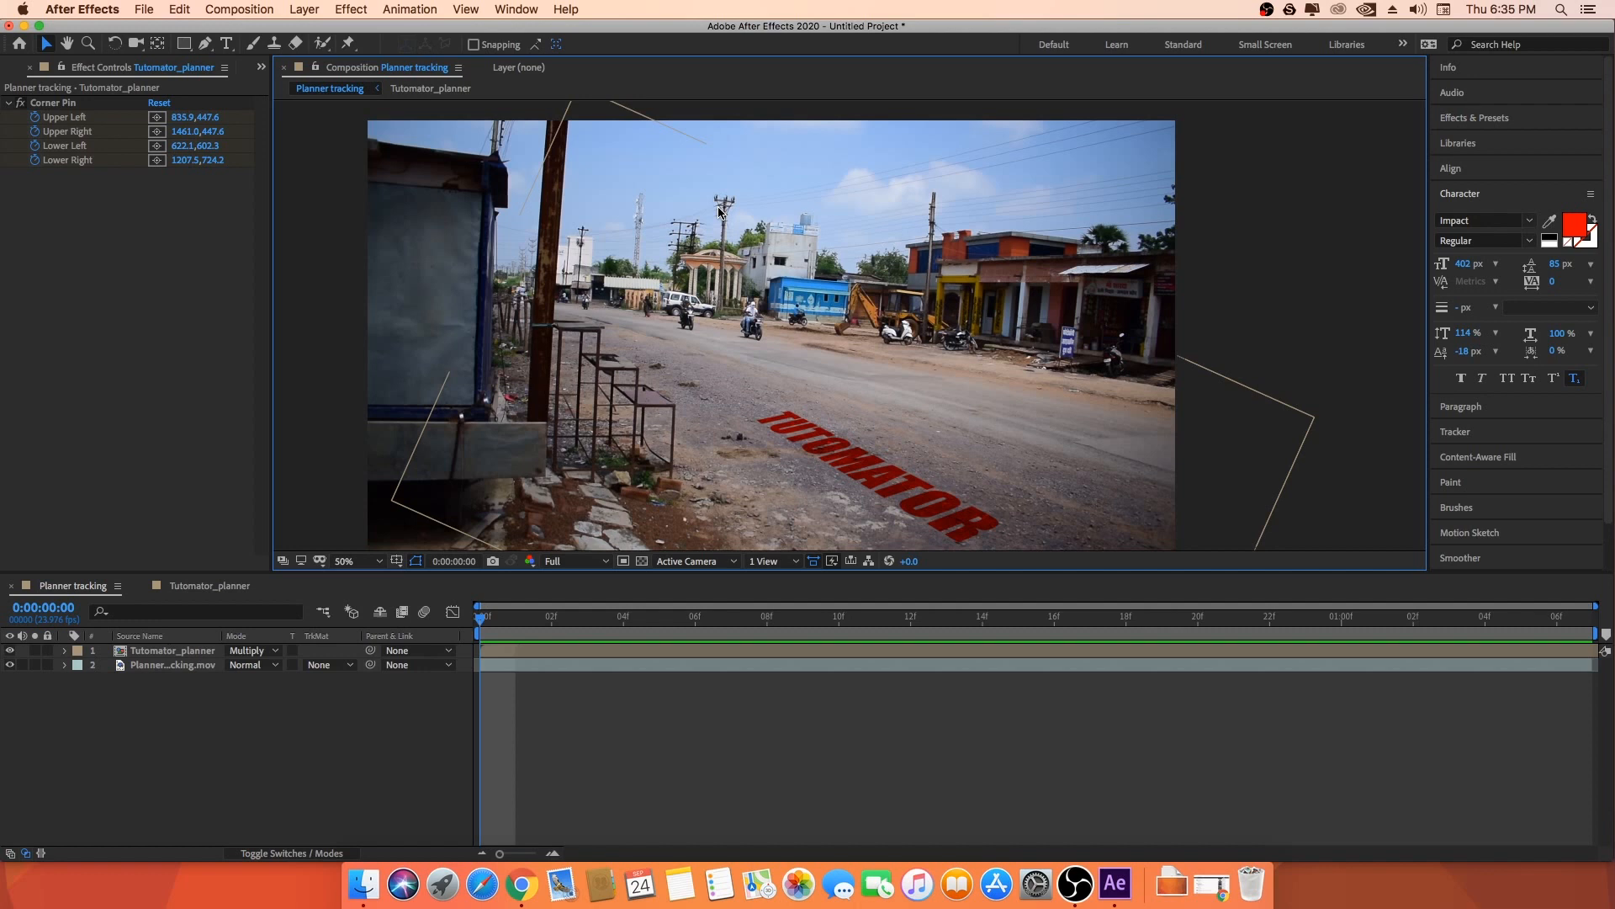
key(super+Tab)
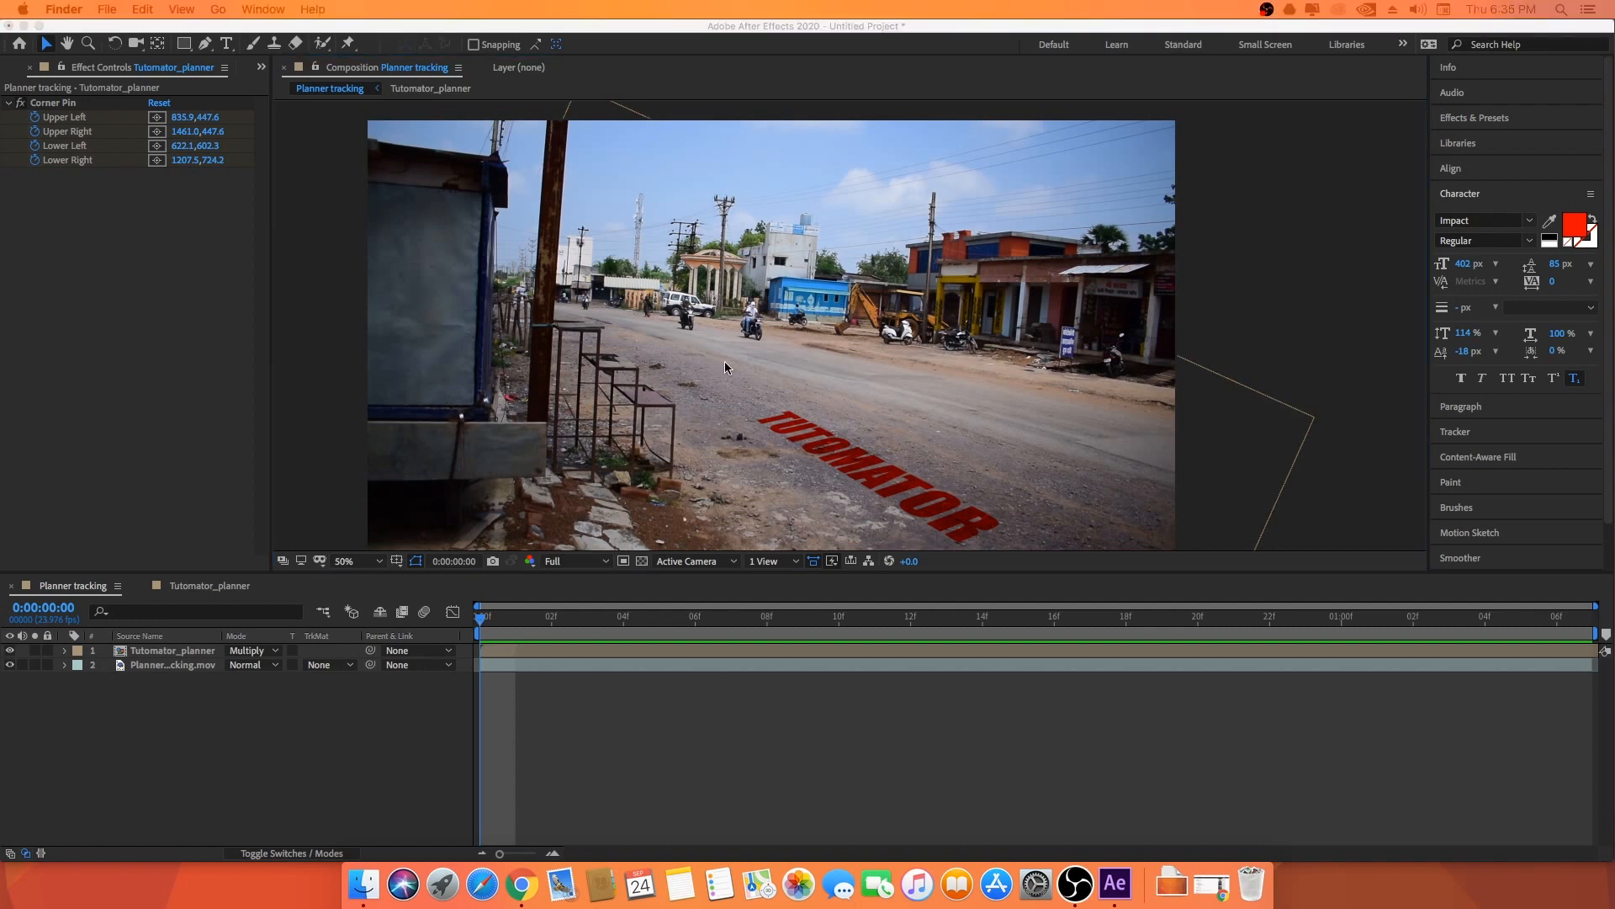
- Hide the Tutomator_planner layer and launch Mocha AE from the effect on the Planner tracking.mov layer
click(136, 656)
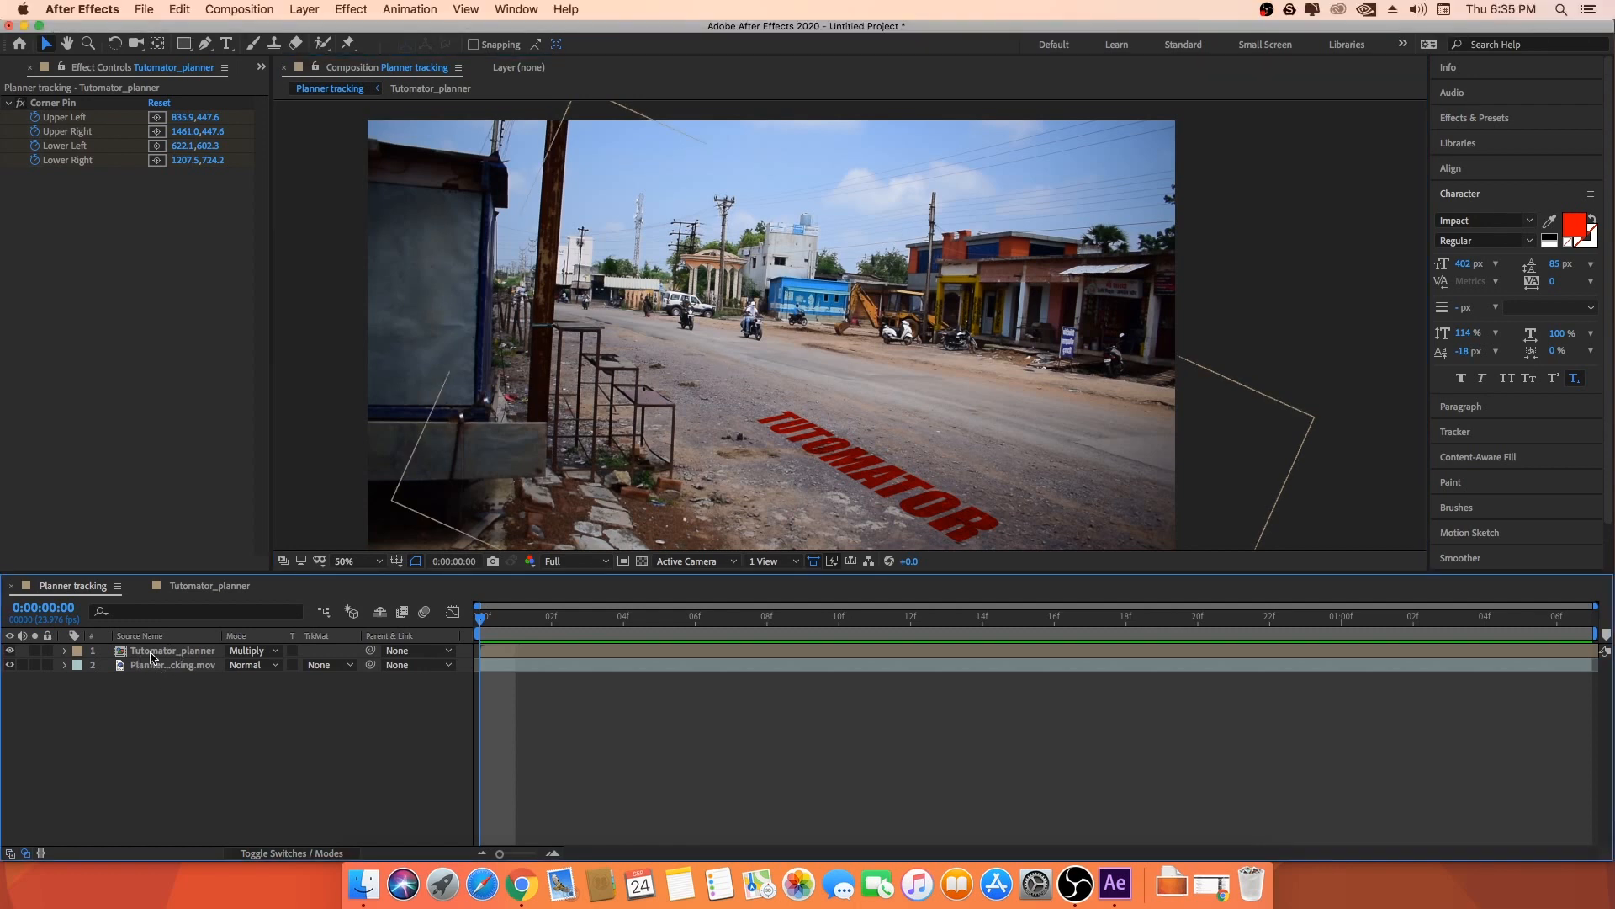
click(9, 651)
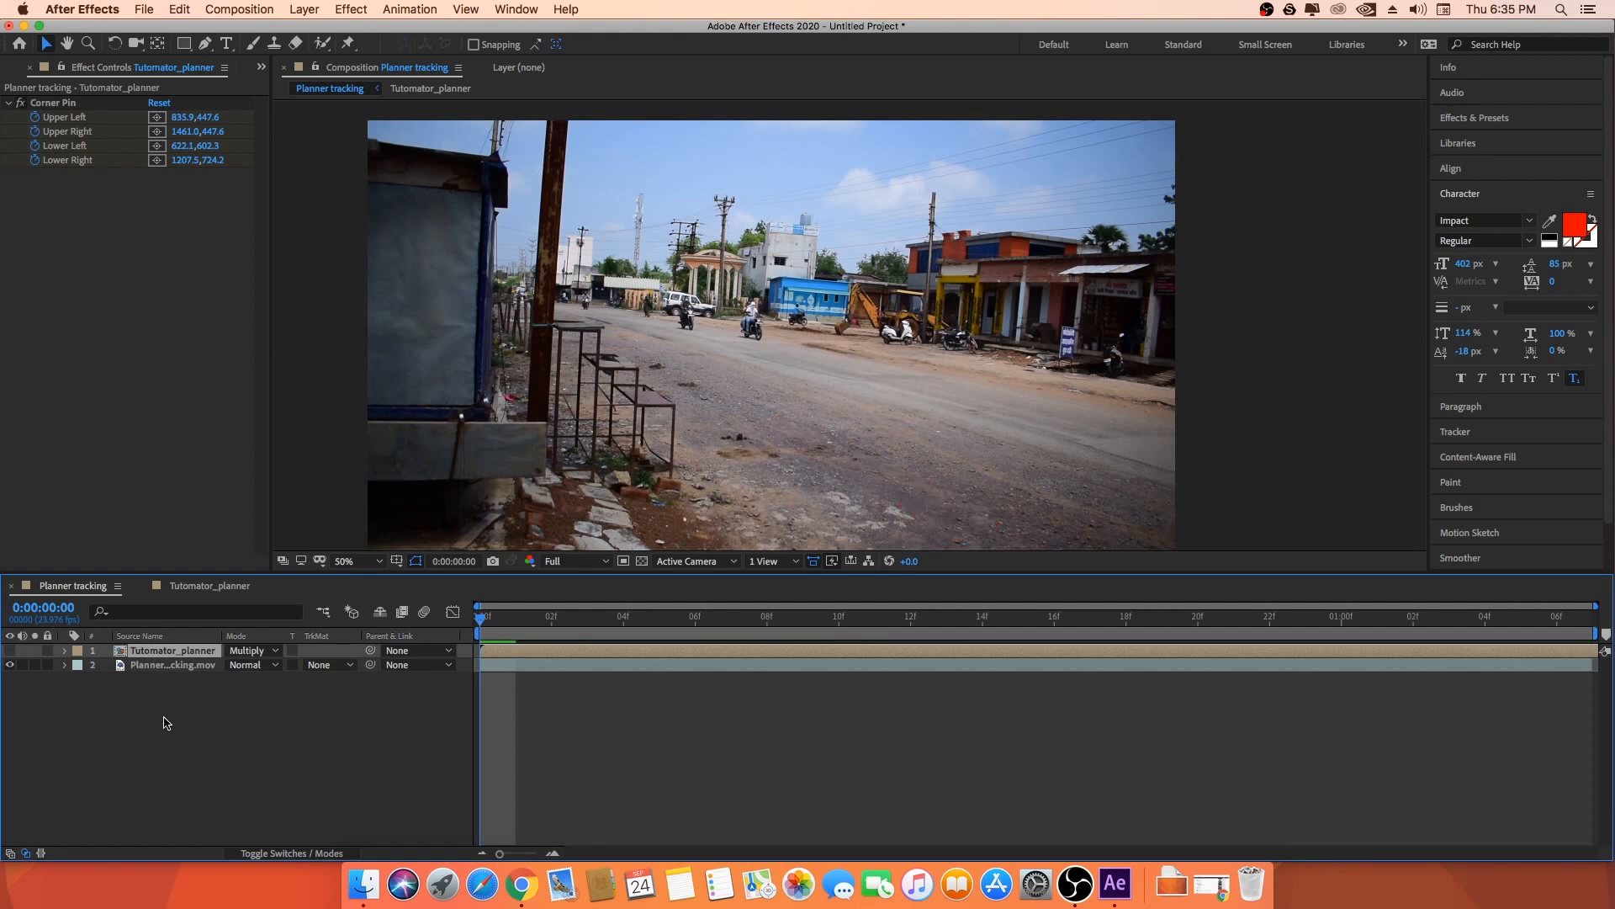
click(166, 720)
click(143, 667)
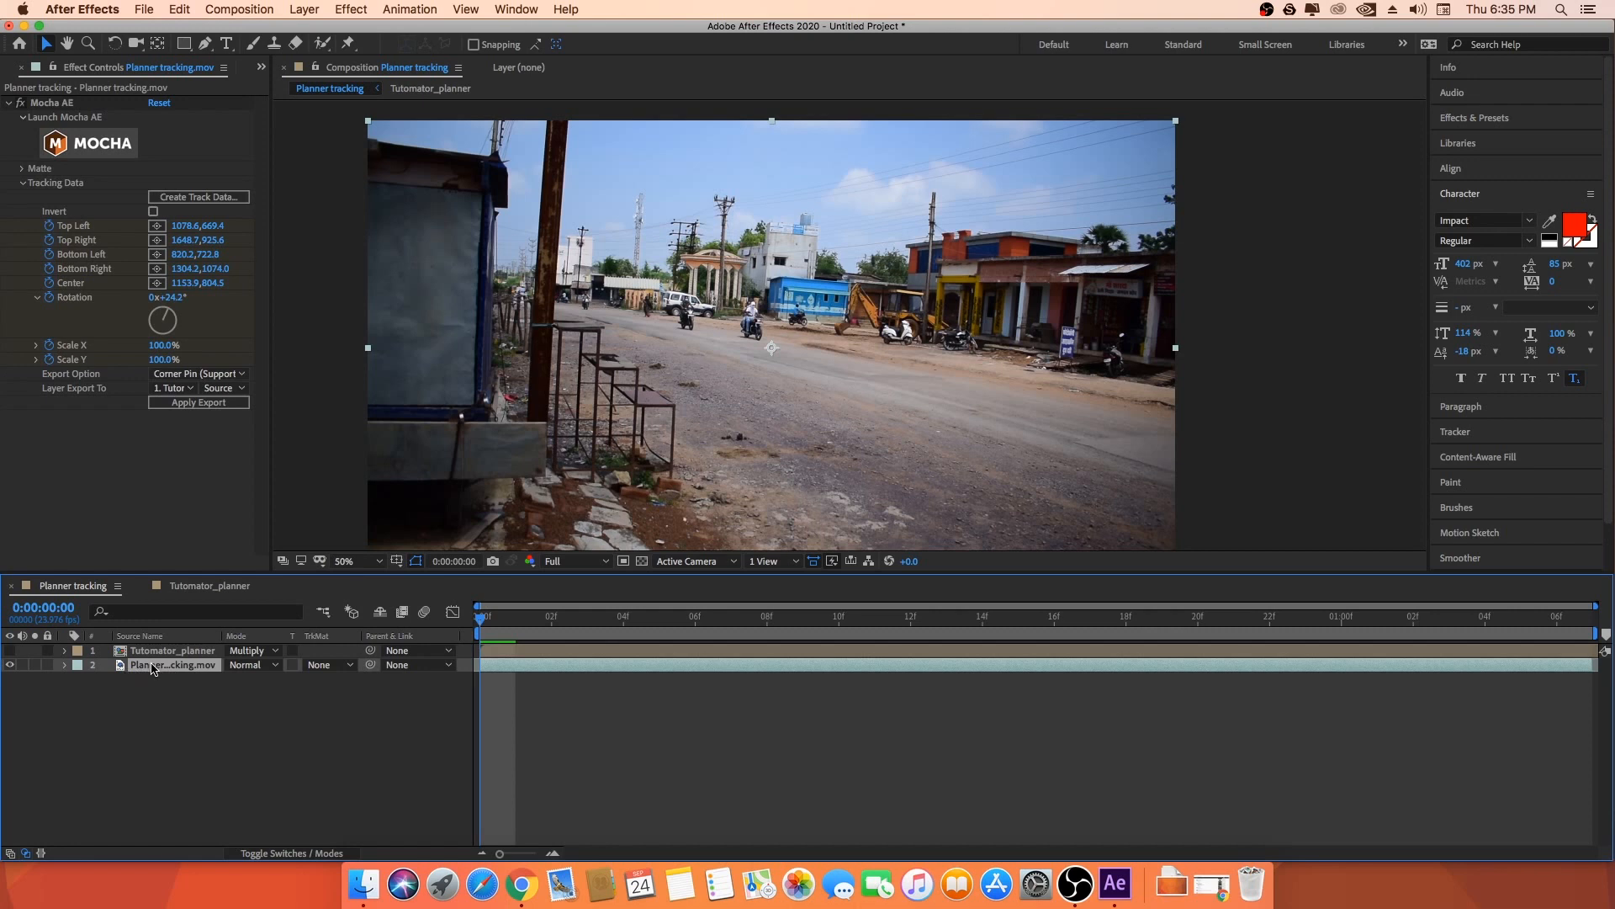
click(97, 144)
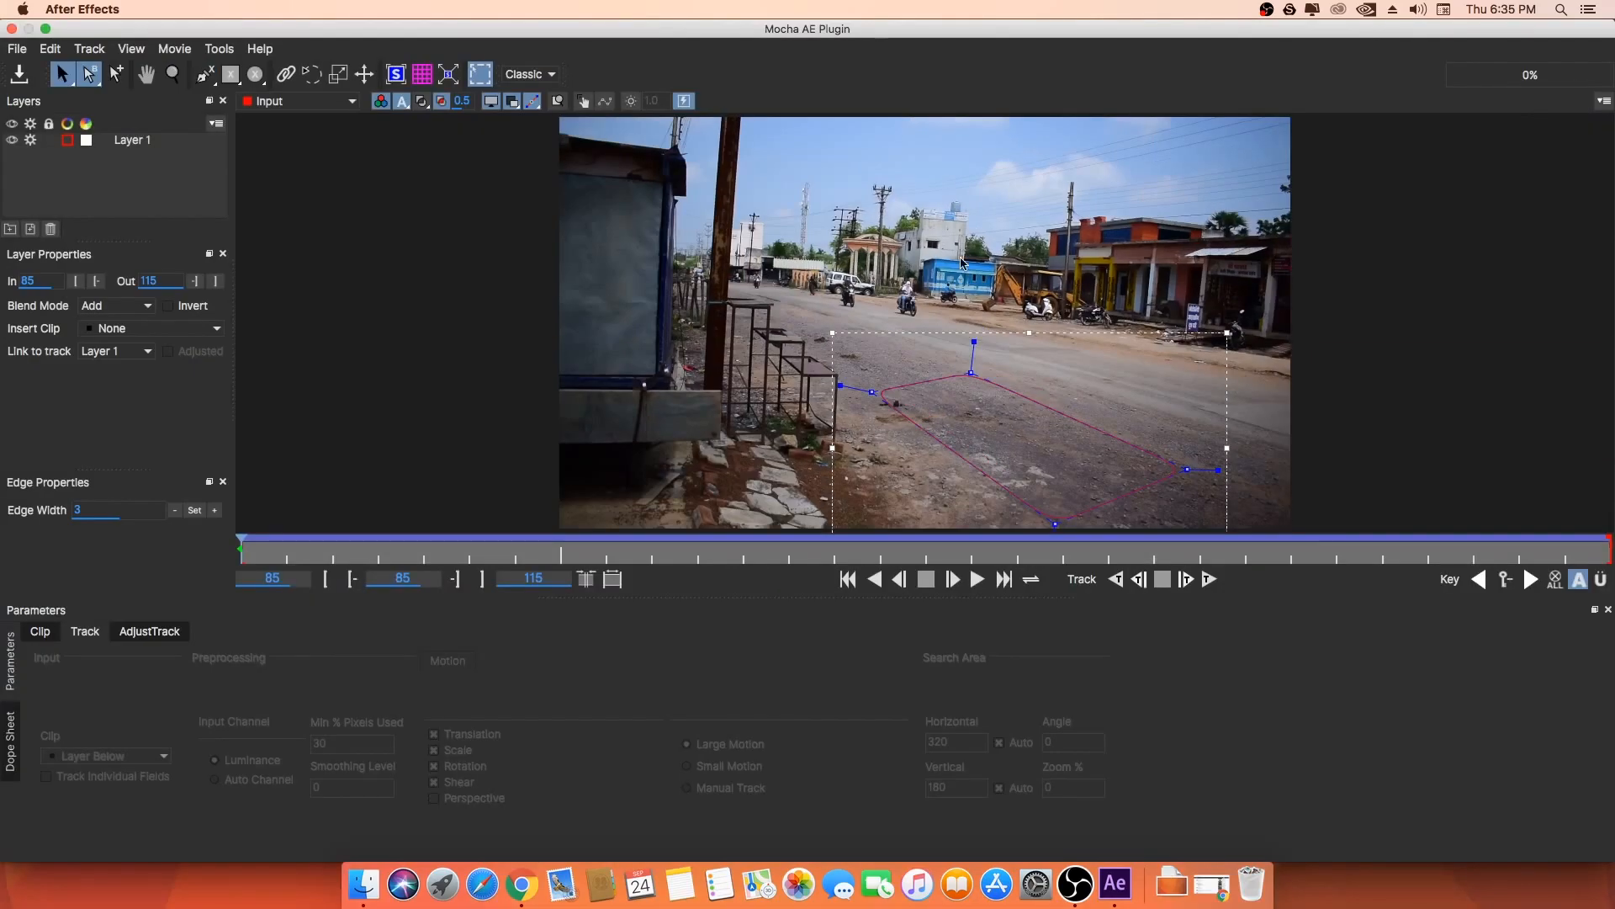
- Hide and lock Layer 1 in Mocha and turn off its processing
key(x)
drag(970, 414, 967, 416)
click(20, 156)
click(47, 141)
click(30, 140)
click(31, 143)
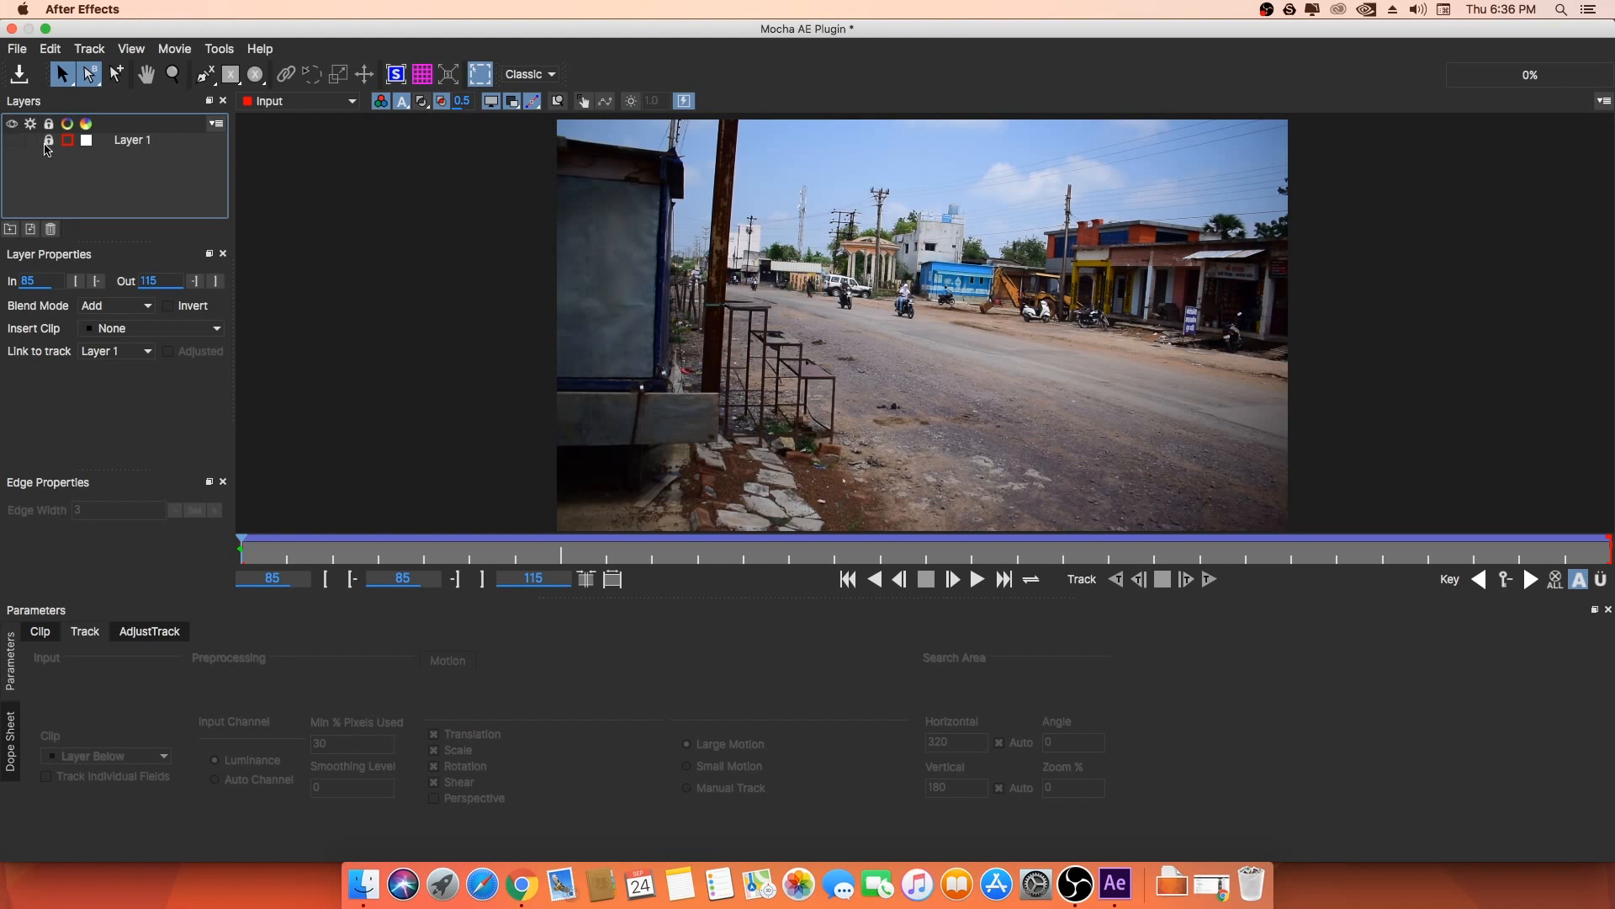
- Draw a five-point X-spline around the top of the central electric pole against the sky
key(x)
drag(902, 240, 923, 214)
key(z)
key(x)
drag(922, 214, 942, 348)
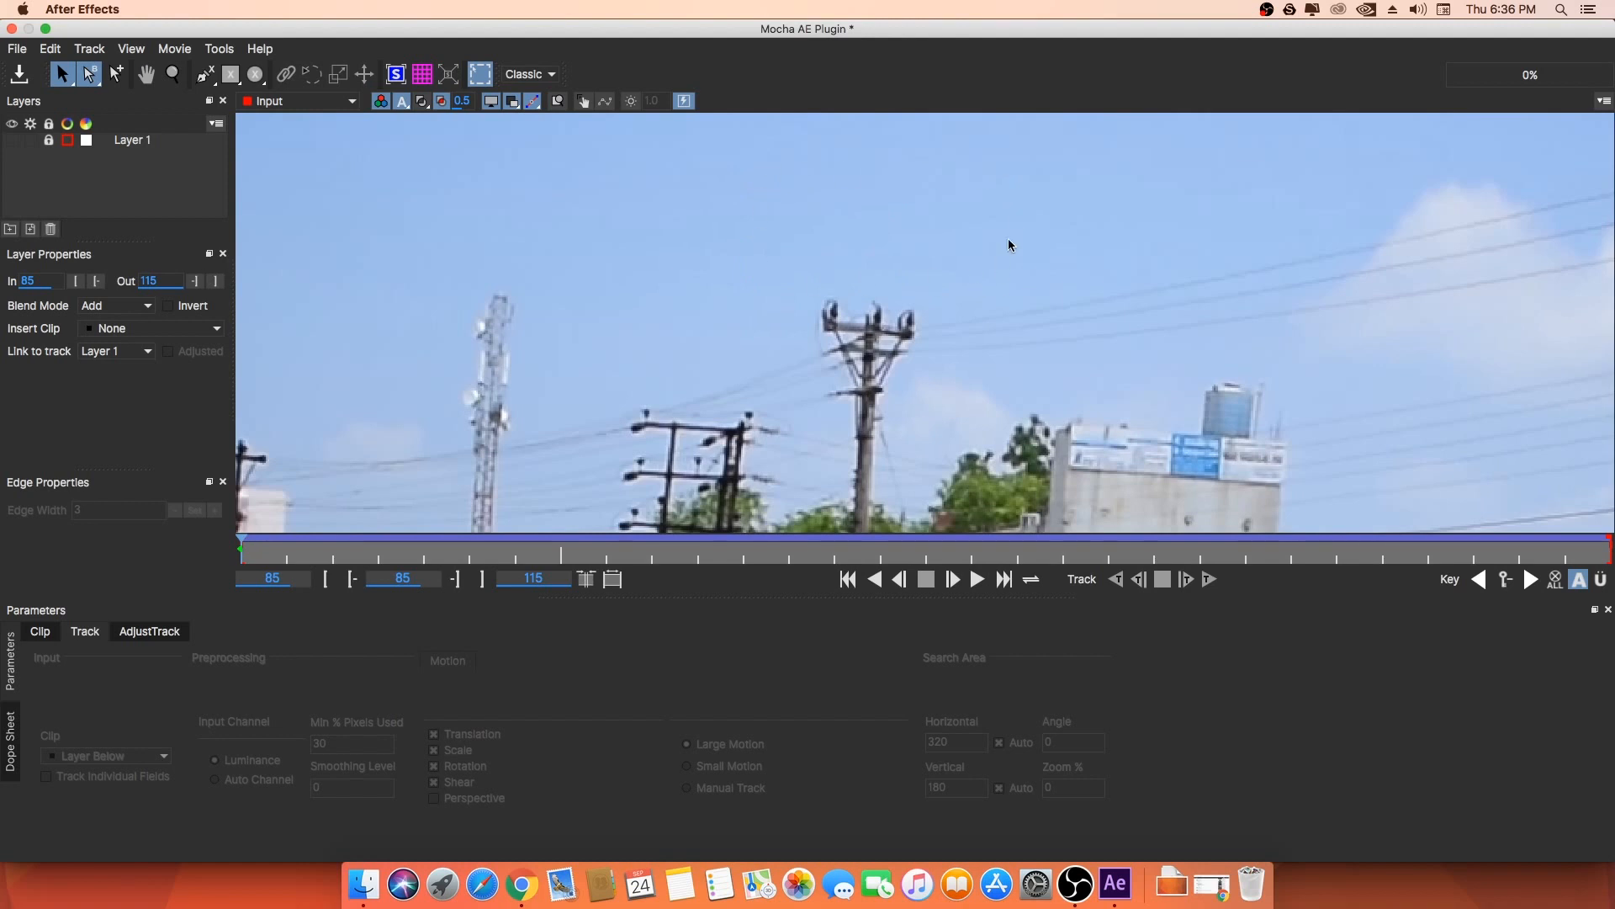
key(x)
mouse_move(976, 291)
mouse_down()
mouse_move(1019, 297)
mouse_move(1003, 274)
mouse_up()
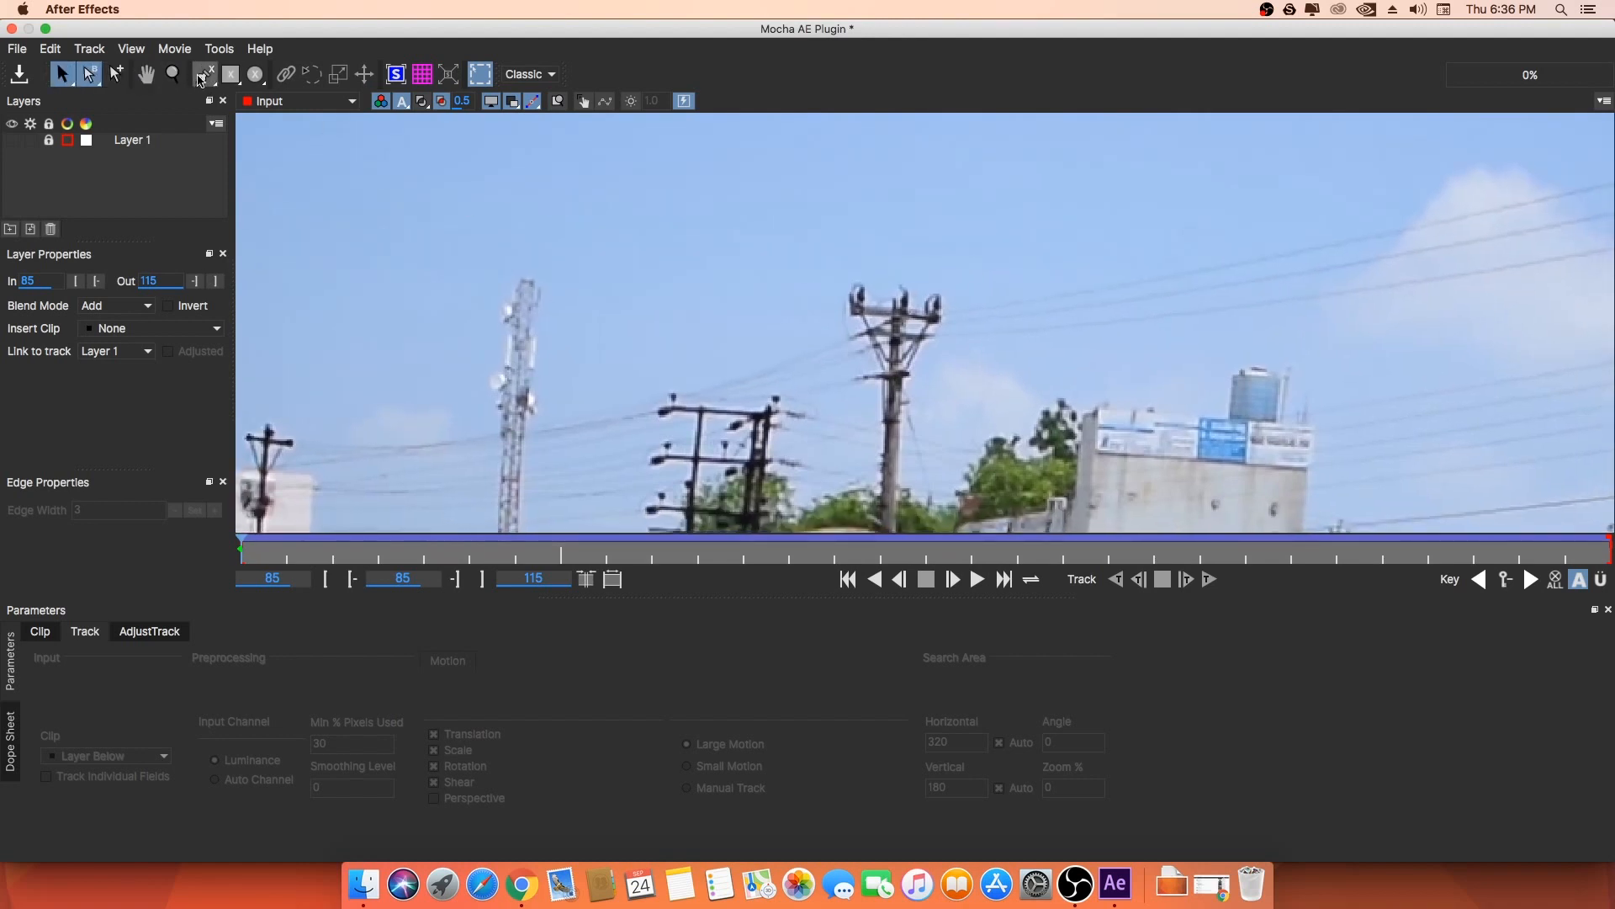
click(205, 74)
click(848, 280)
click(839, 351)
click(862, 399)
click(922, 395)
click(964, 284)
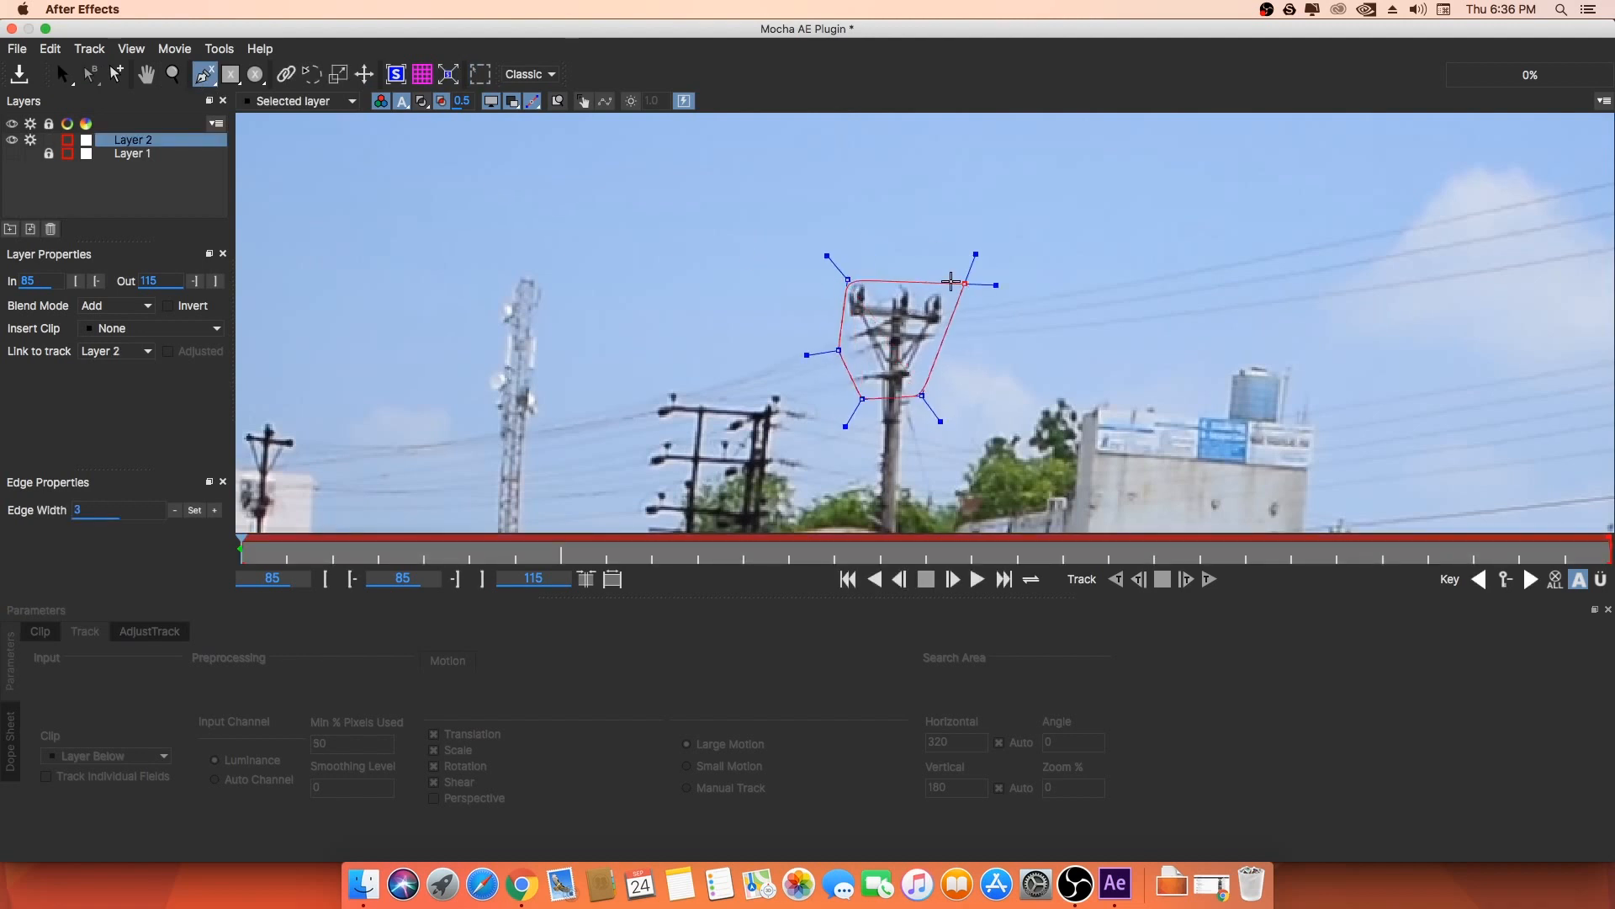
click(848, 279)
- Refine the spline's corner points so the shape encloses the pole's crossarm and insulators with a small margin
drag(847, 279, 840, 272)
drag(964, 283, 964, 281)
drag(840, 350, 844, 336)
drag(923, 395, 859, 393)
drag(844, 336, 841, 342)
drag(839, 273, 841, 275)
drag(965, 280, 986, 265)
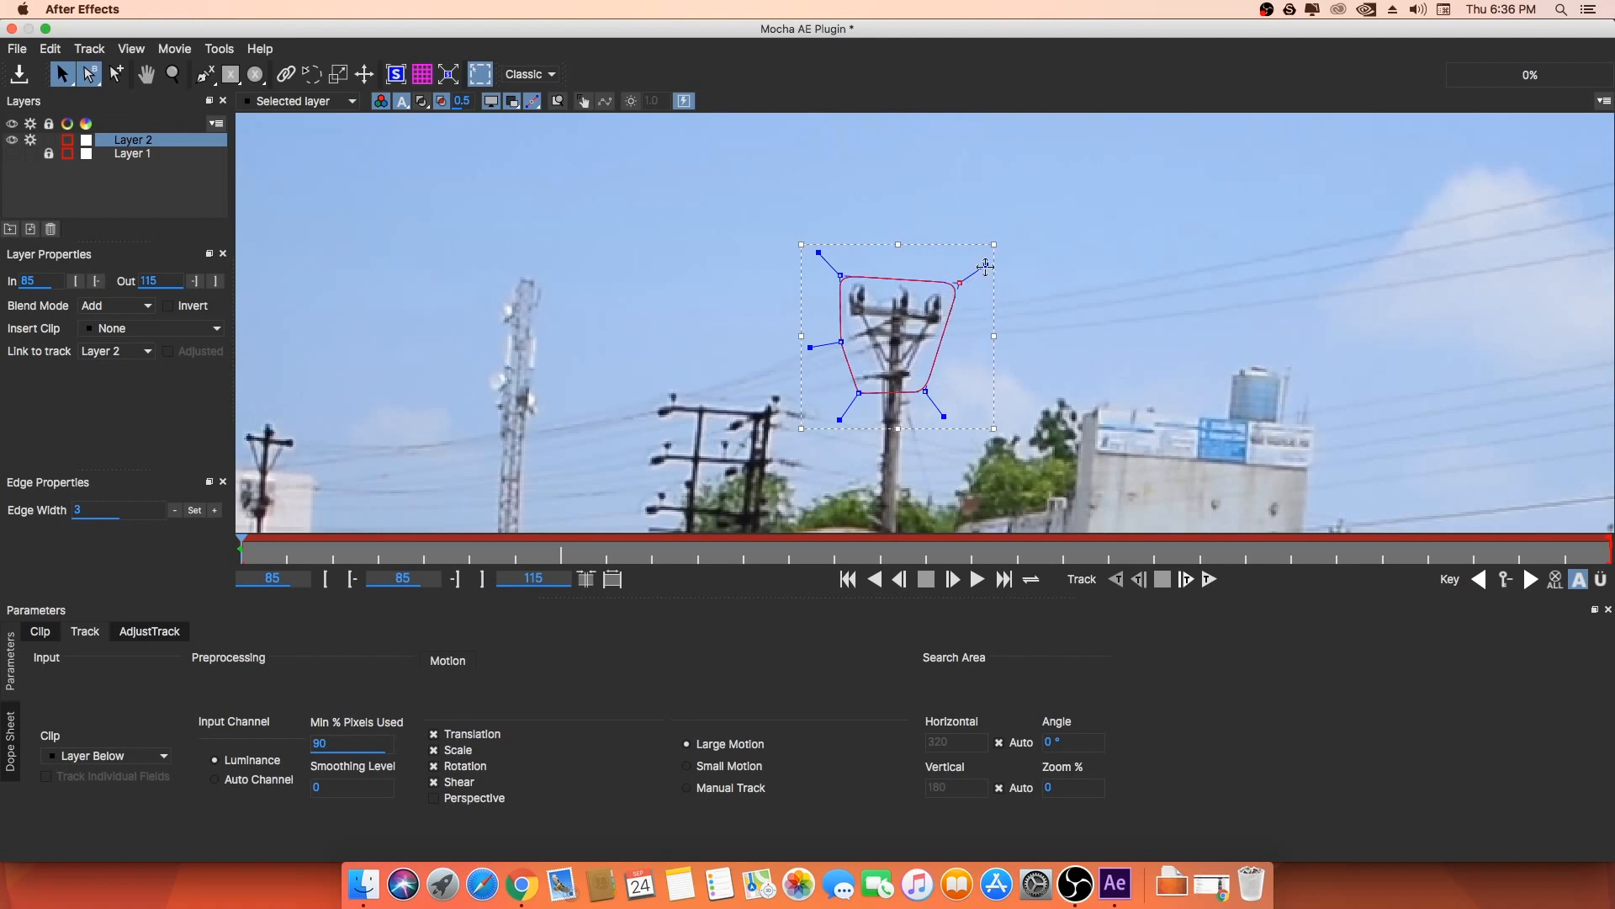
drag(925, 391, 927, 393)
drag(1073, 272, 914, 430)
drag(929, 391, 935, 392)
drag(1040, 213, 792, 457)
drag(839, 339, 833, 340)
- Track the pole-top shape forward from frame 85
drag(1007, 196, 975, 273)
click(1209, 579)
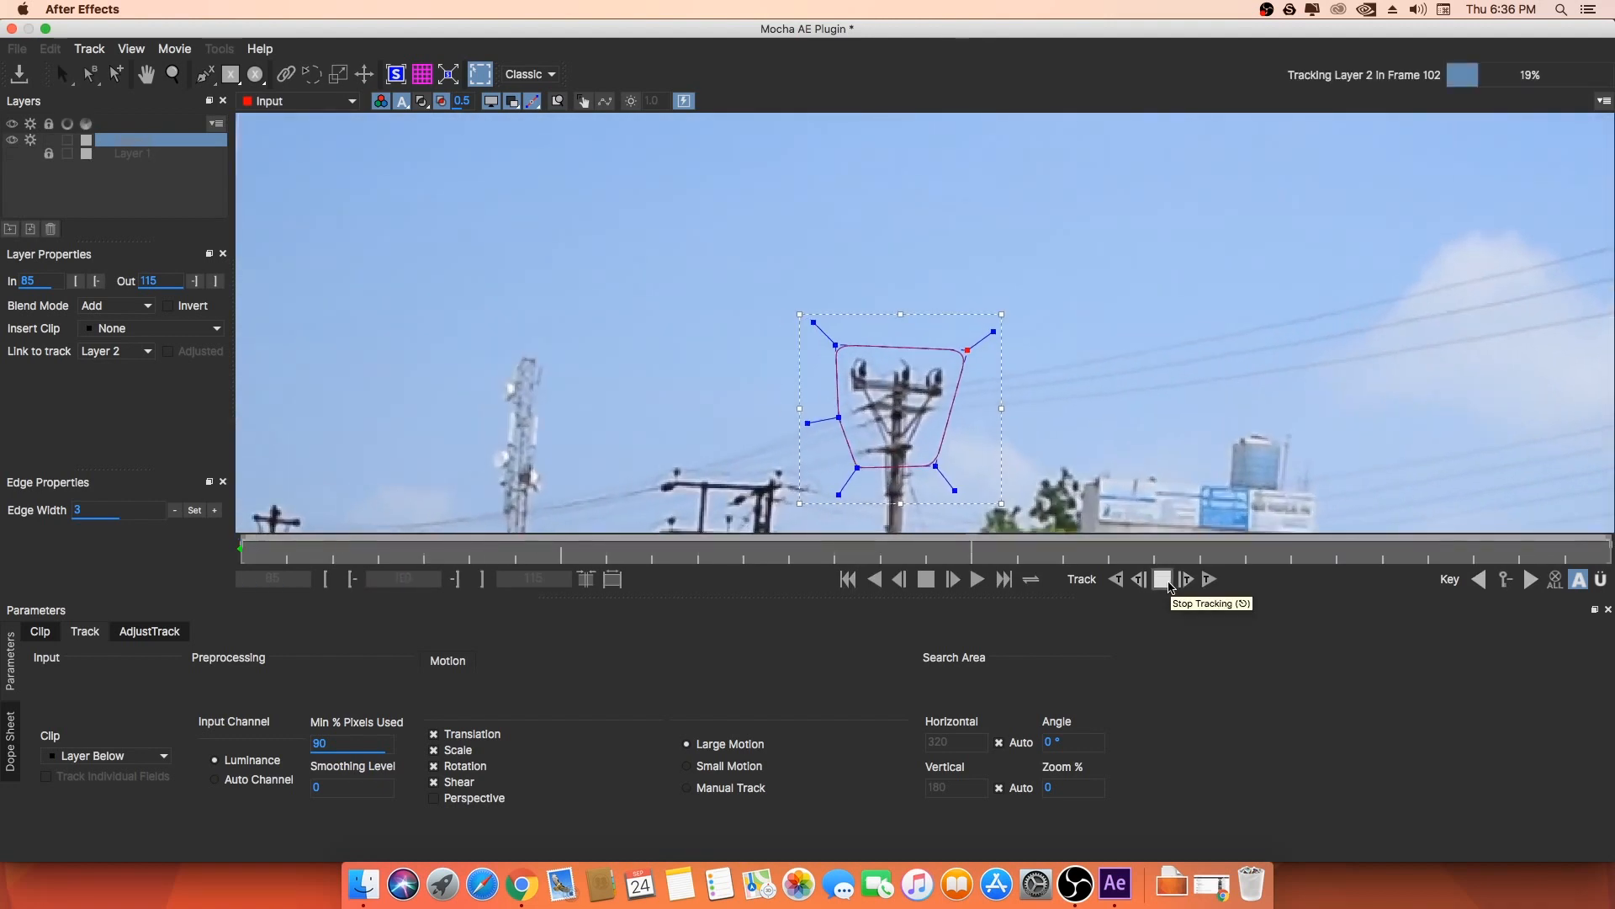
key(space)
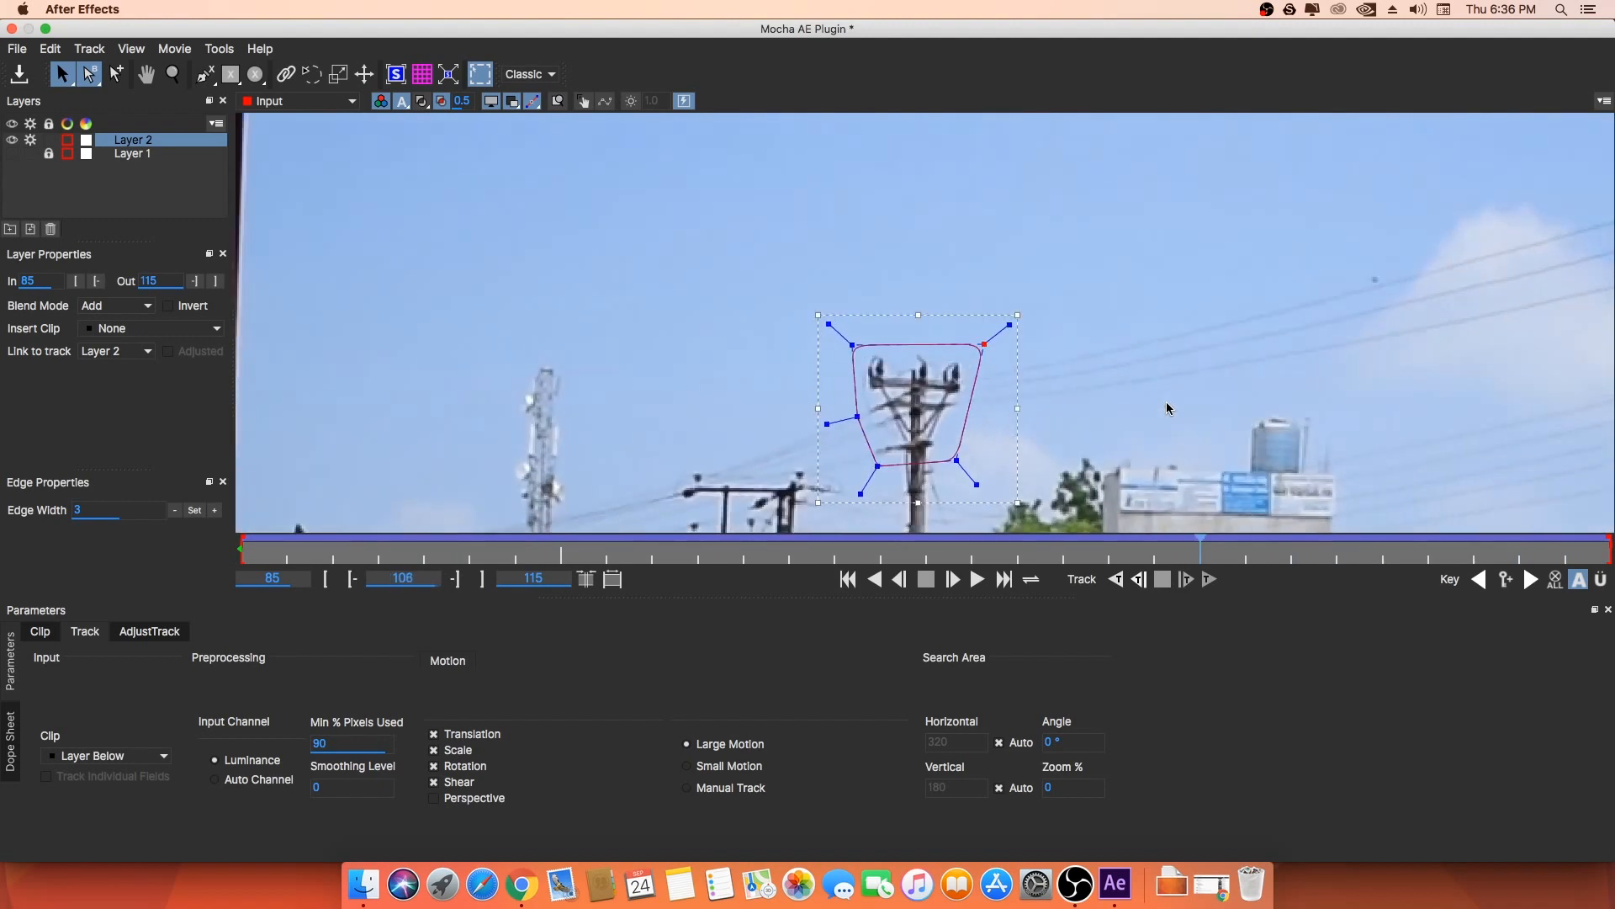
- Select all points of the shape at frame 107 and nudge them to fit the pole top
key(Right)
drag(1161, 257, 760, 493)
key(Left)
key(Left)
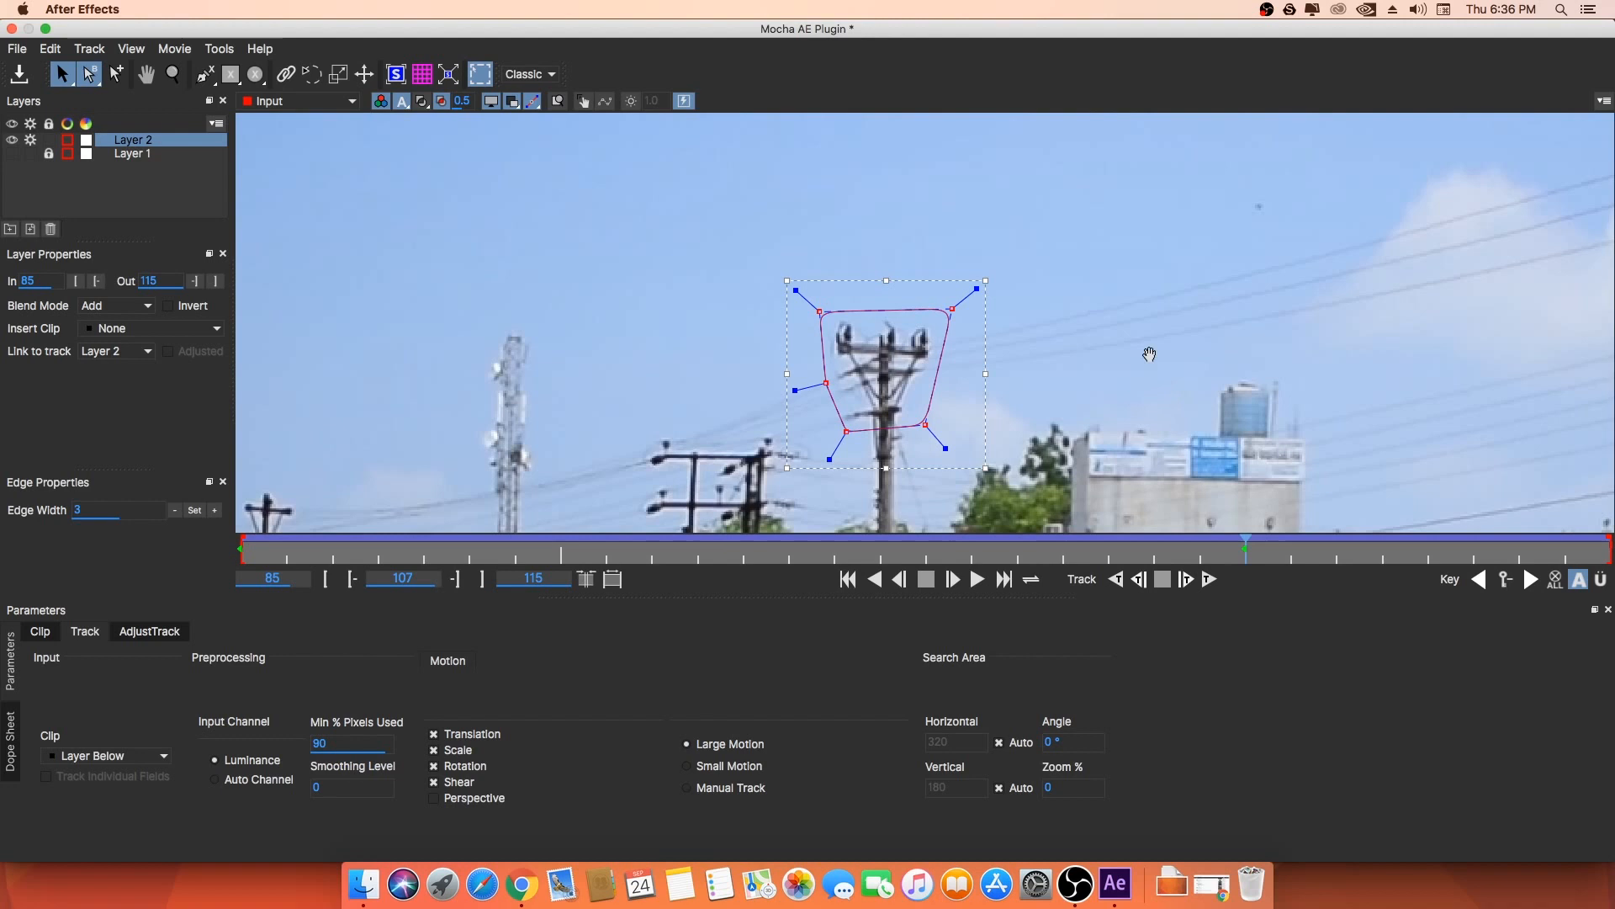
drag(1149, 362, 1144, 342)
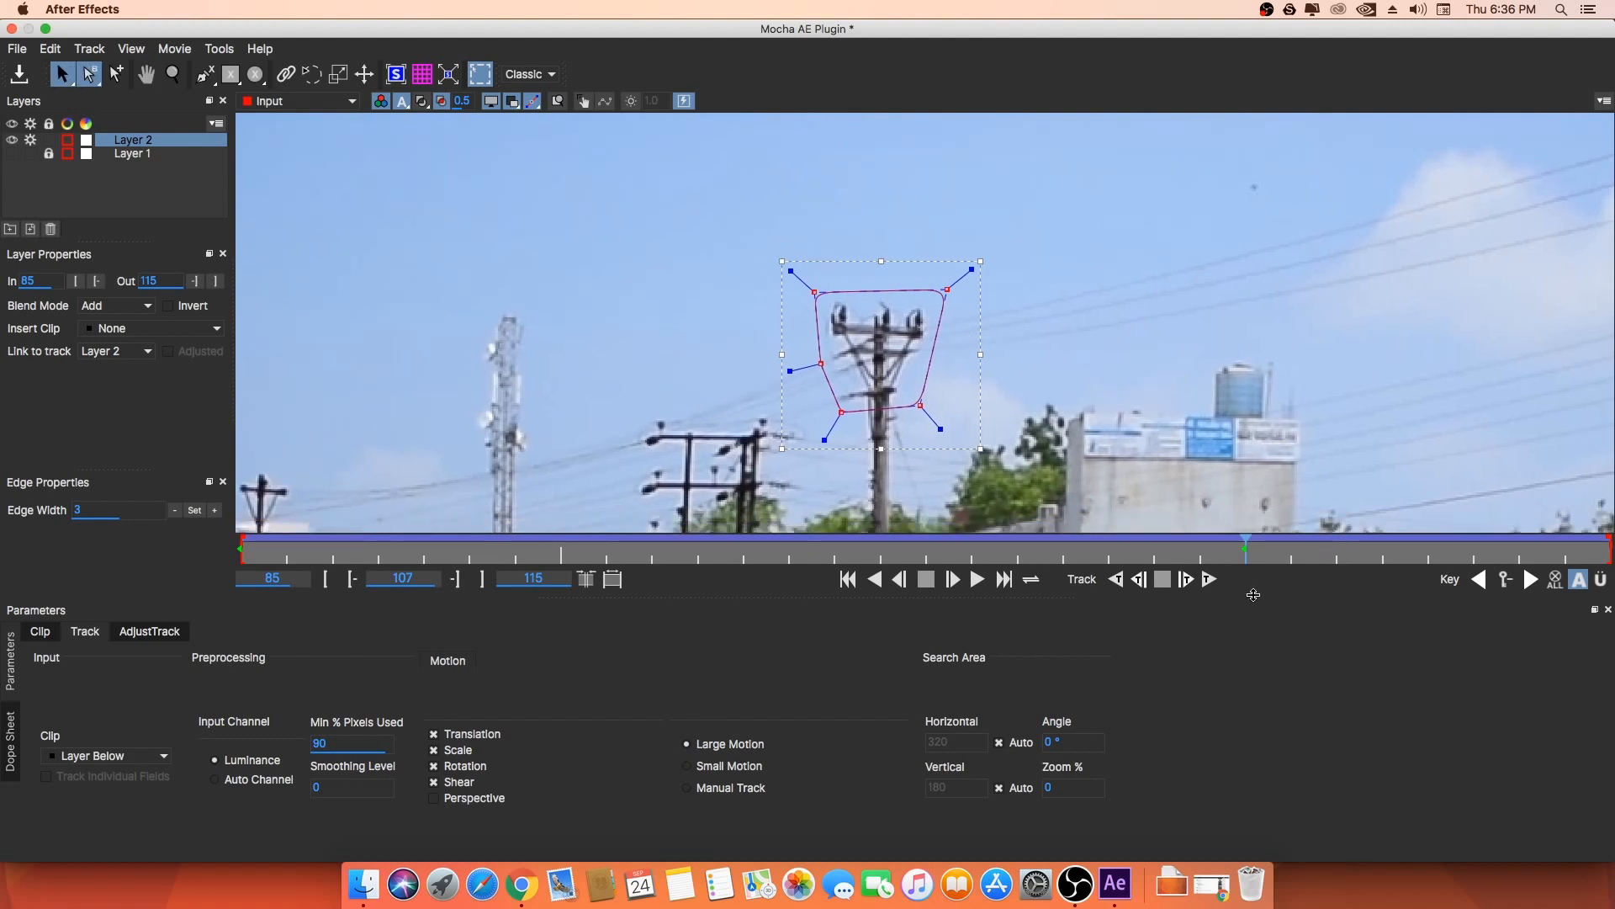
- Track two frames forward one at a time and reshape the spline around the pole top at frame 109
click(1186, 579)
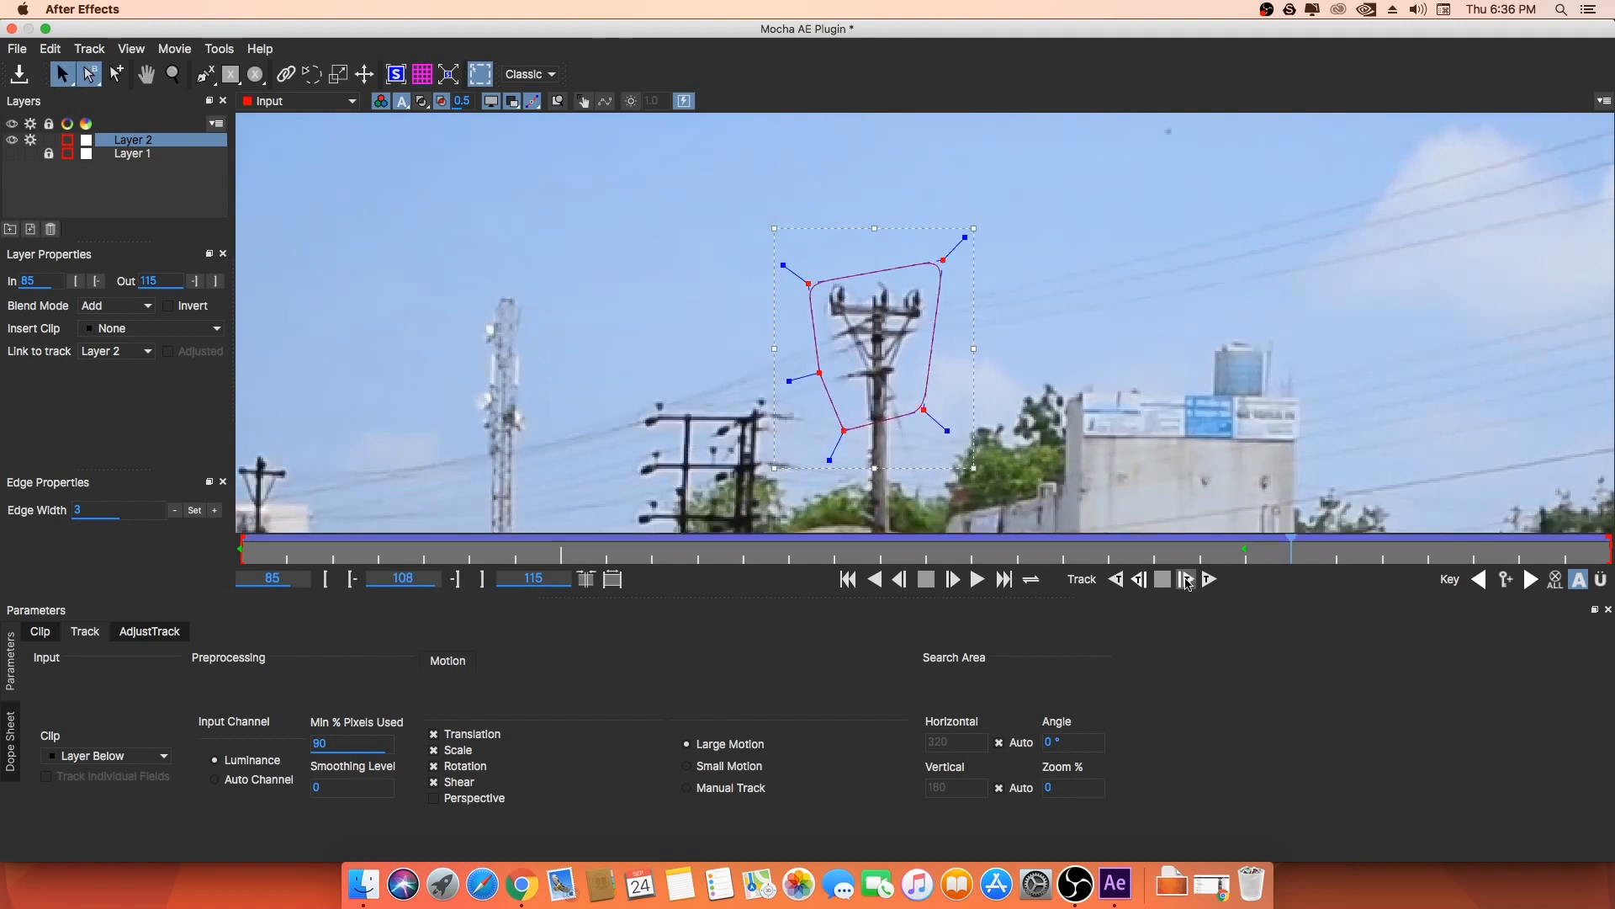
click(1186, 579)
drag(803, 275, 804, 258)
drag(944, 225, 942, 249)
drag(815, 377, 813, 348)
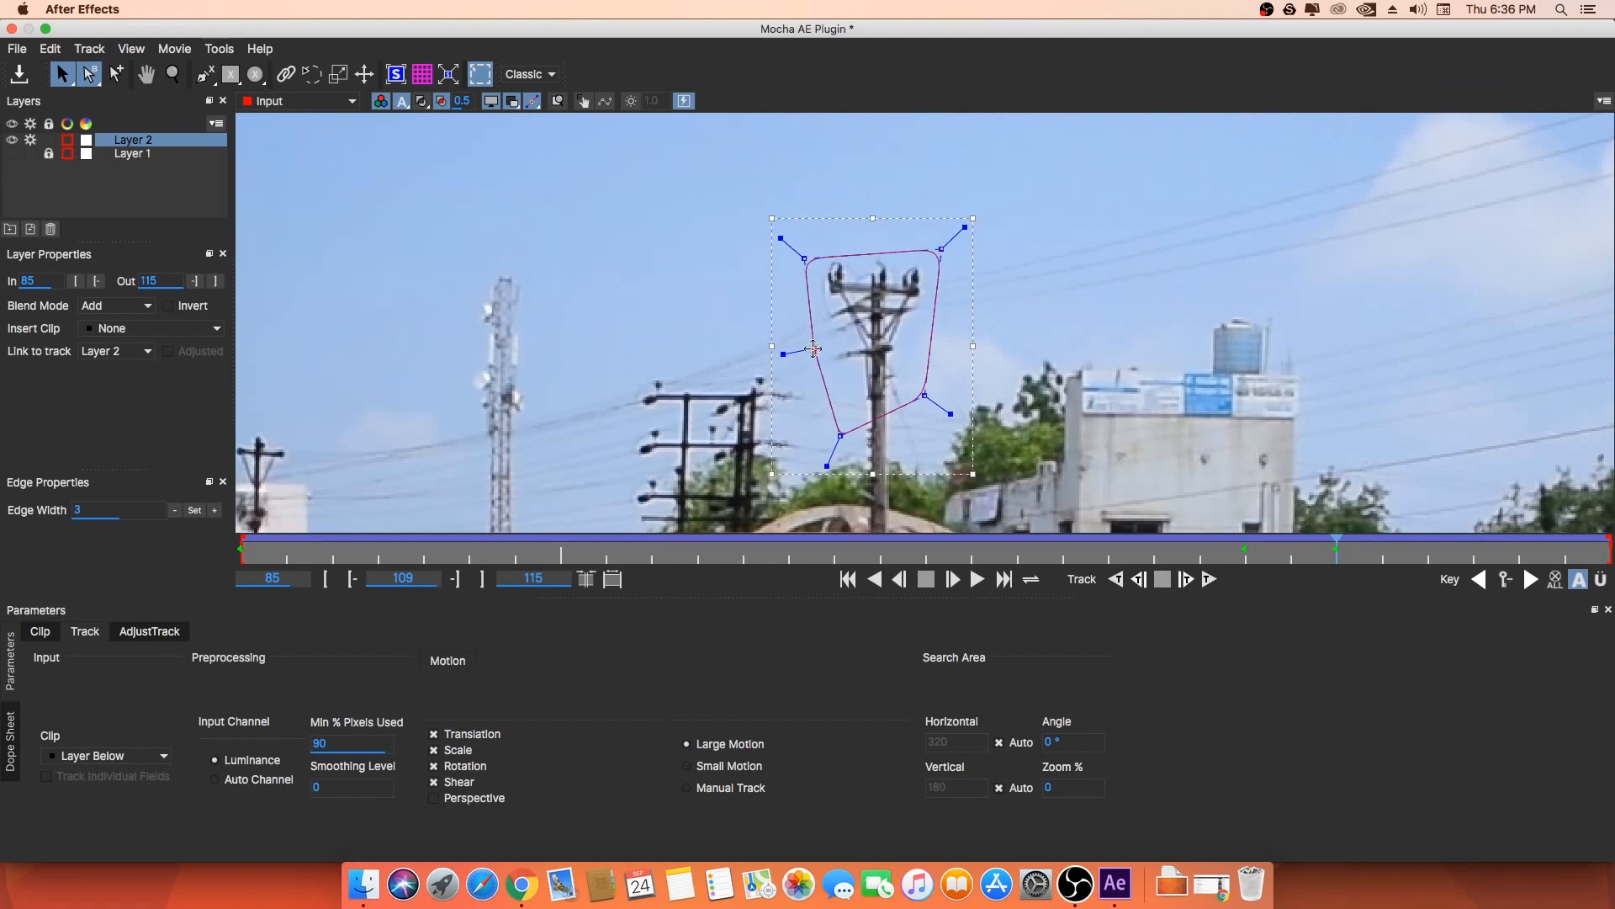
drag(841, 436, 926, 393)
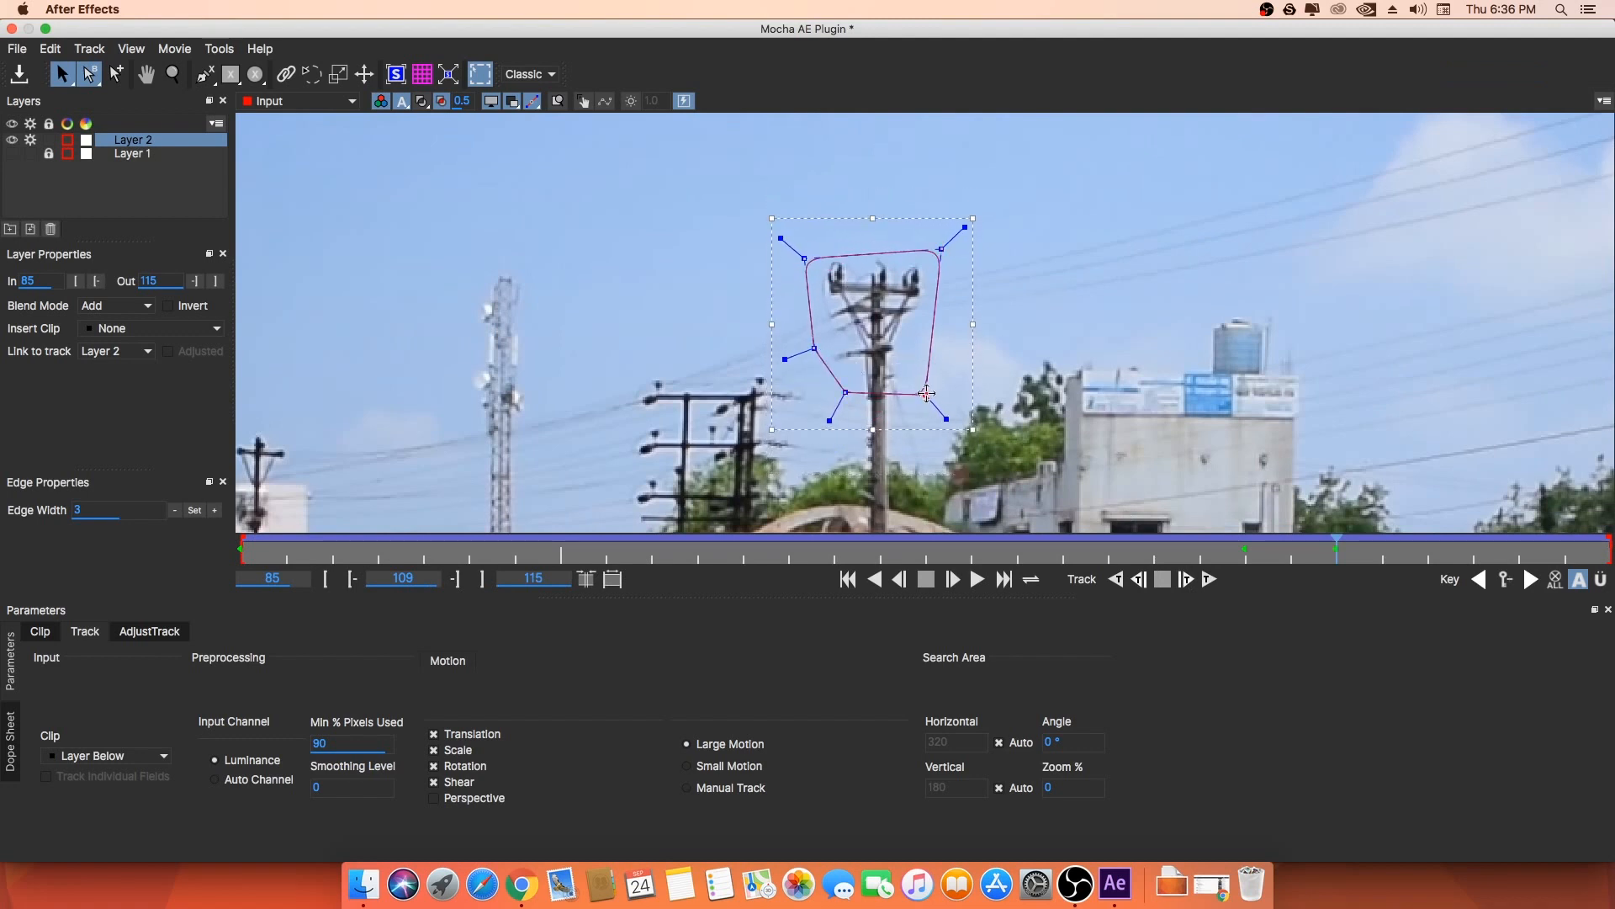
- Step forward and backward through the tracked frames to check how the shape follows the pole top
key(Right)
key(Right)
key(Right)
key(Right)
key(Right)
key(Right)
key(Left)
key(Left)
key(Left)
key(Left)
key(Left)
key(Left)
key(Left)
key(Left)
key(Left)
key(Left)
key(Left)
key(Left)
key(Right)
key(Right)
key(Right)
key(Right)
key(Right)
key(Right)
key(Right)
key(Left)
key(Left)
key(Left)
key(Left)
key(Left)
key(Left)
key(Left)
key(Left)
key(Left)
key(Left)
key(Left)
key(Left)
key(Left)
key(Left)
key(Left)
key(Left)
key(Left)
key(Left)
key(Left)
key(Right)
key(Right)
key(Right)
key(Right)
key(Right)
key(Right)
key(Right)
key(Right)
key(Right)
key(Right)
key(Right)
key(Right)
key(Right)
key(Right)
key(Right)
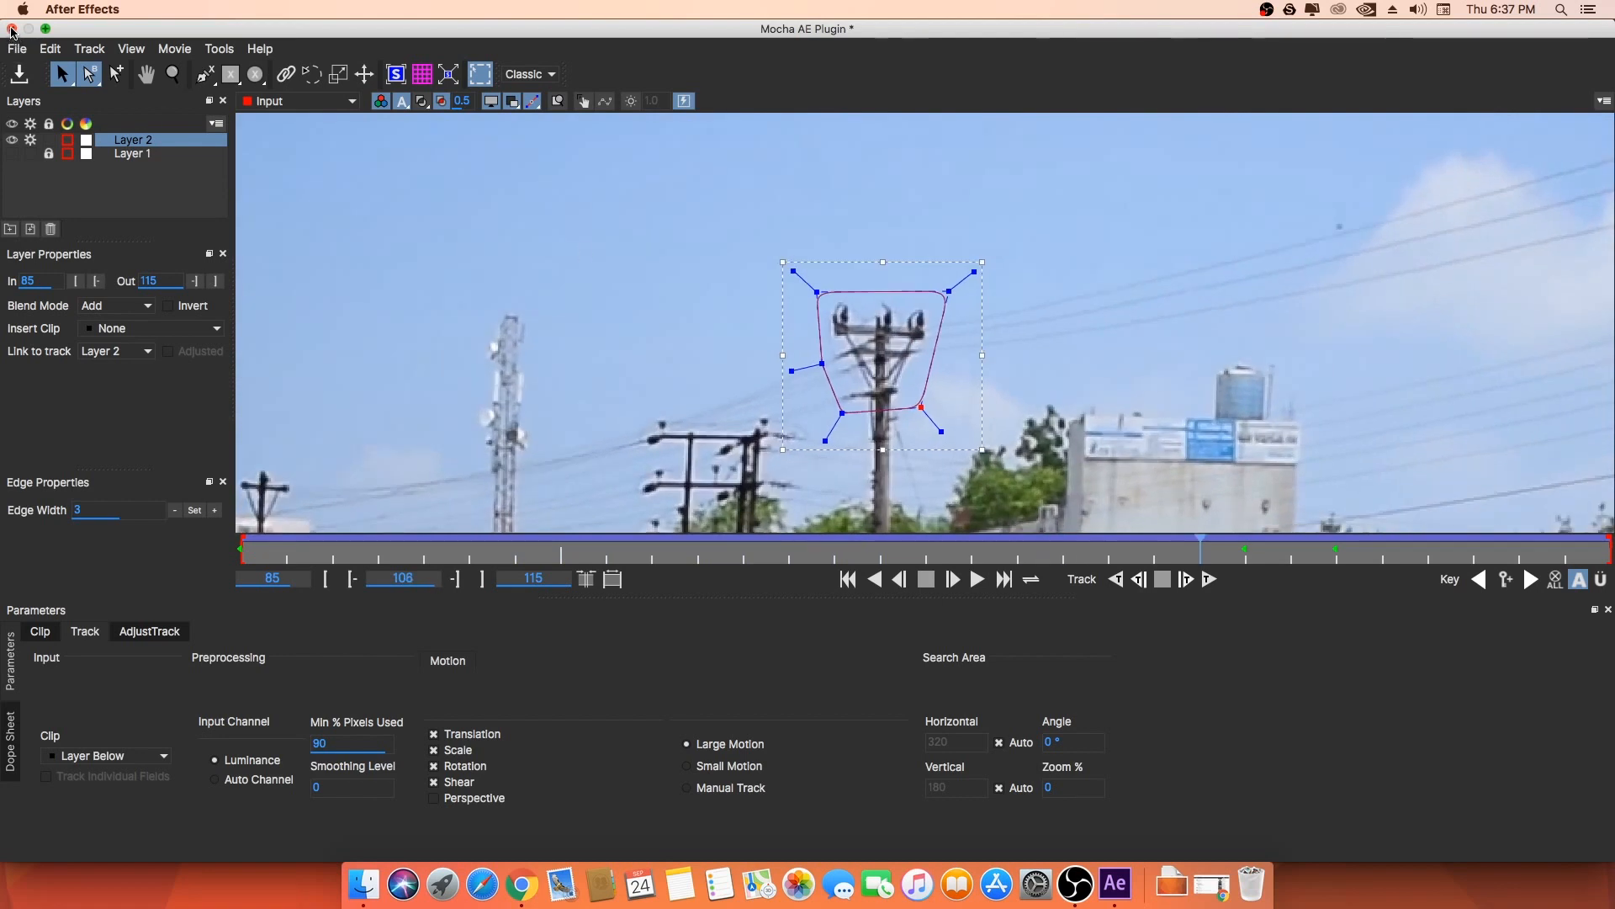
- Rename Layer 2 as khamba and close Mocha AE, saving the changes
double_click(139, 145)
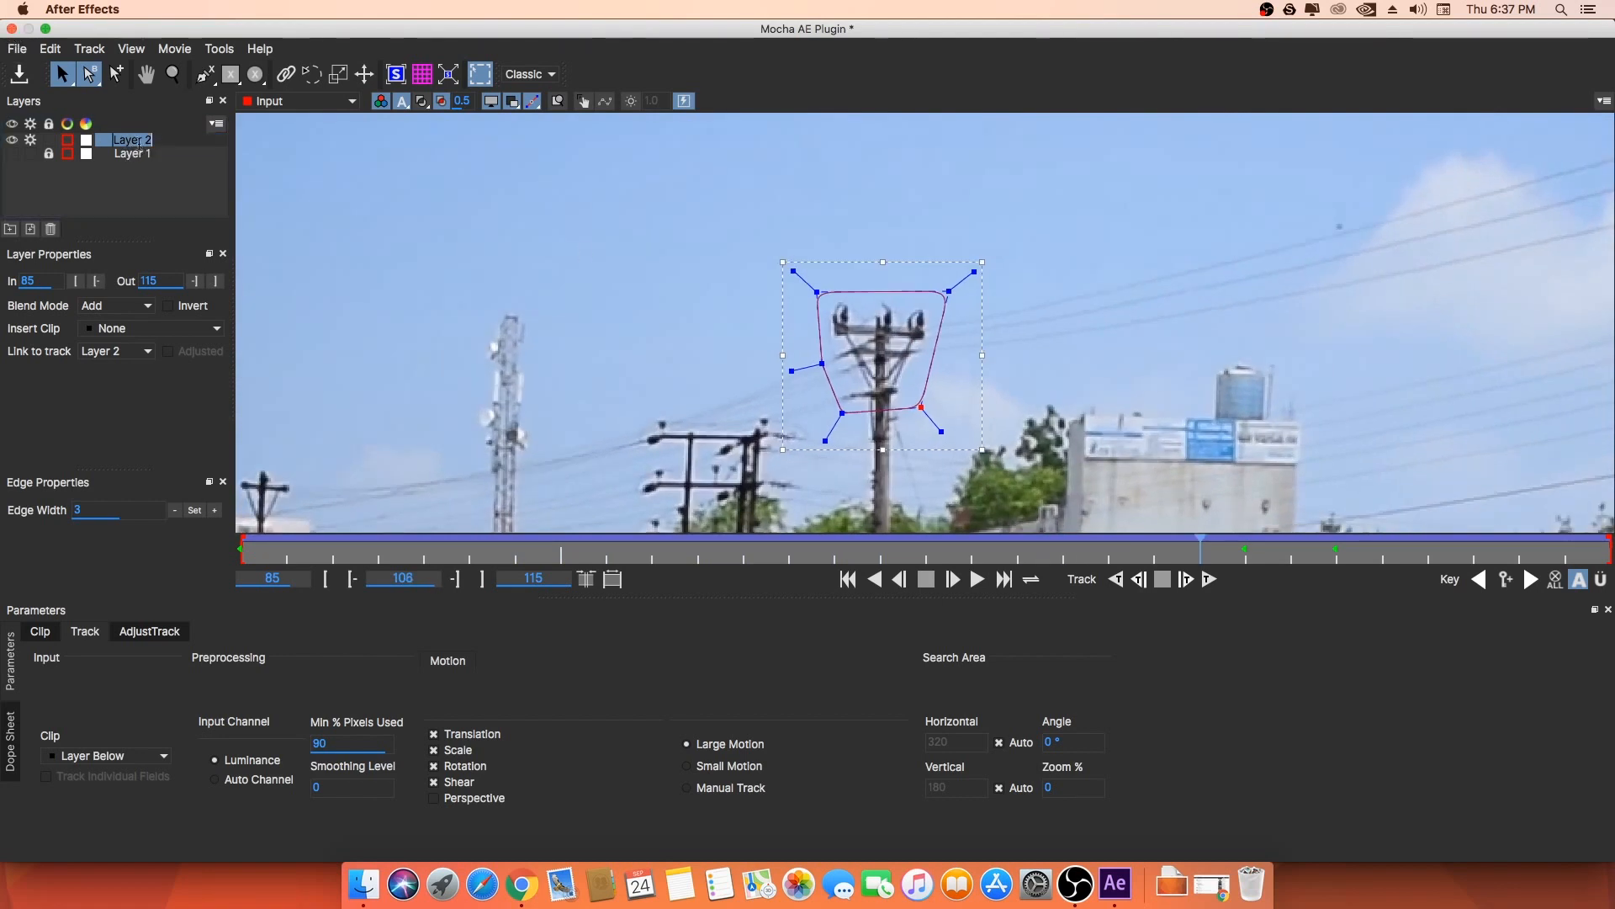
text(khamba)
key(Return)
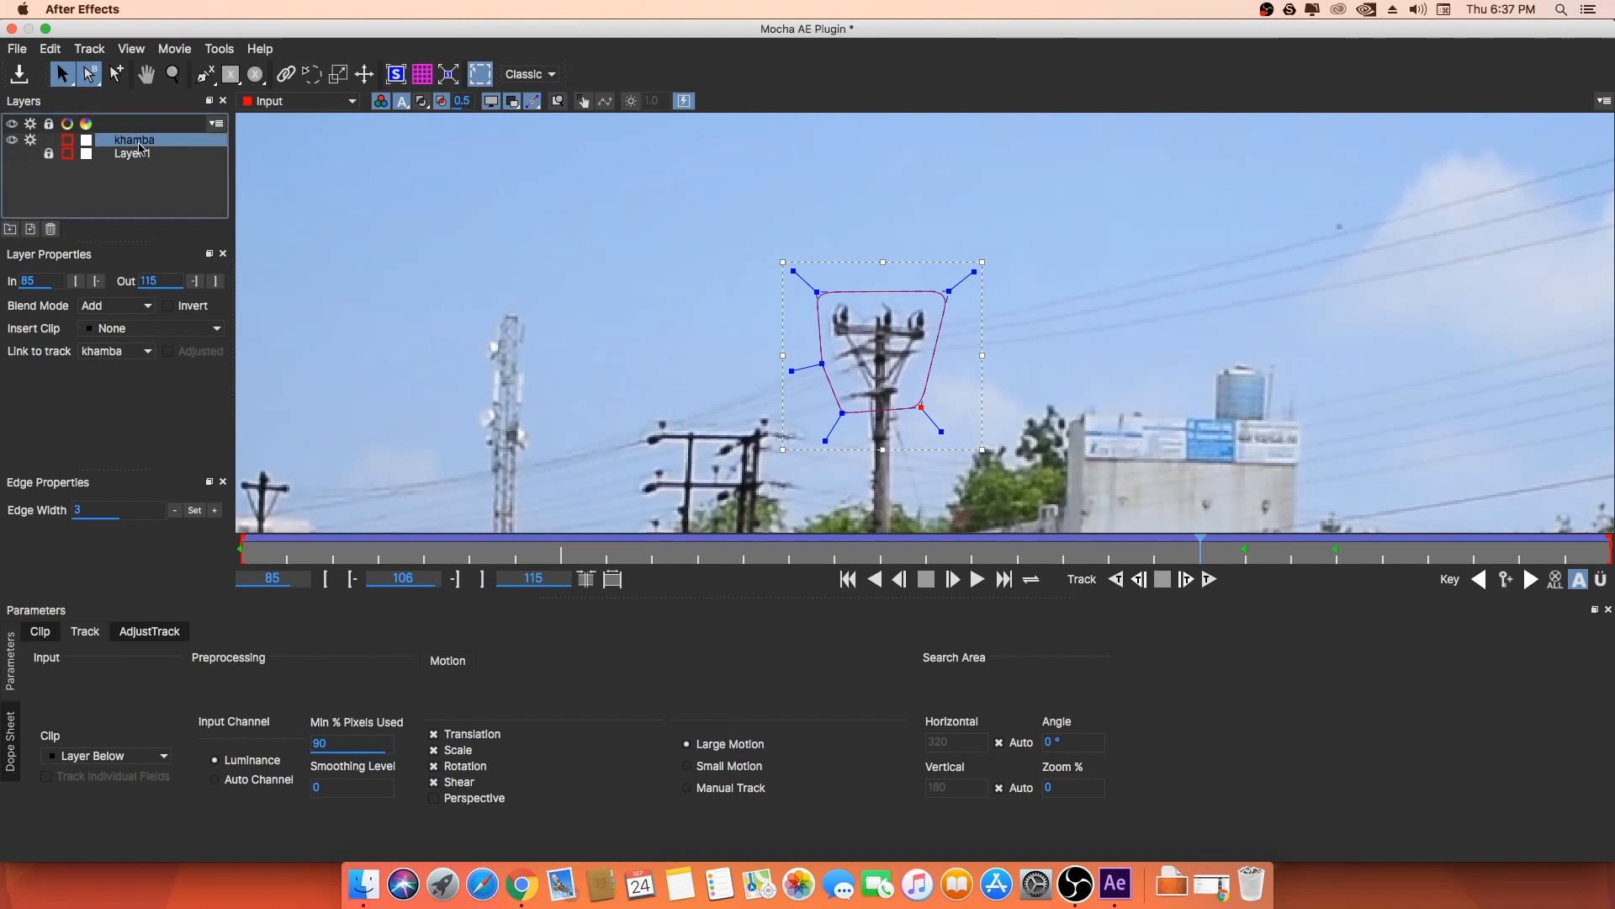
click(12, 29)
click(1064, 124)
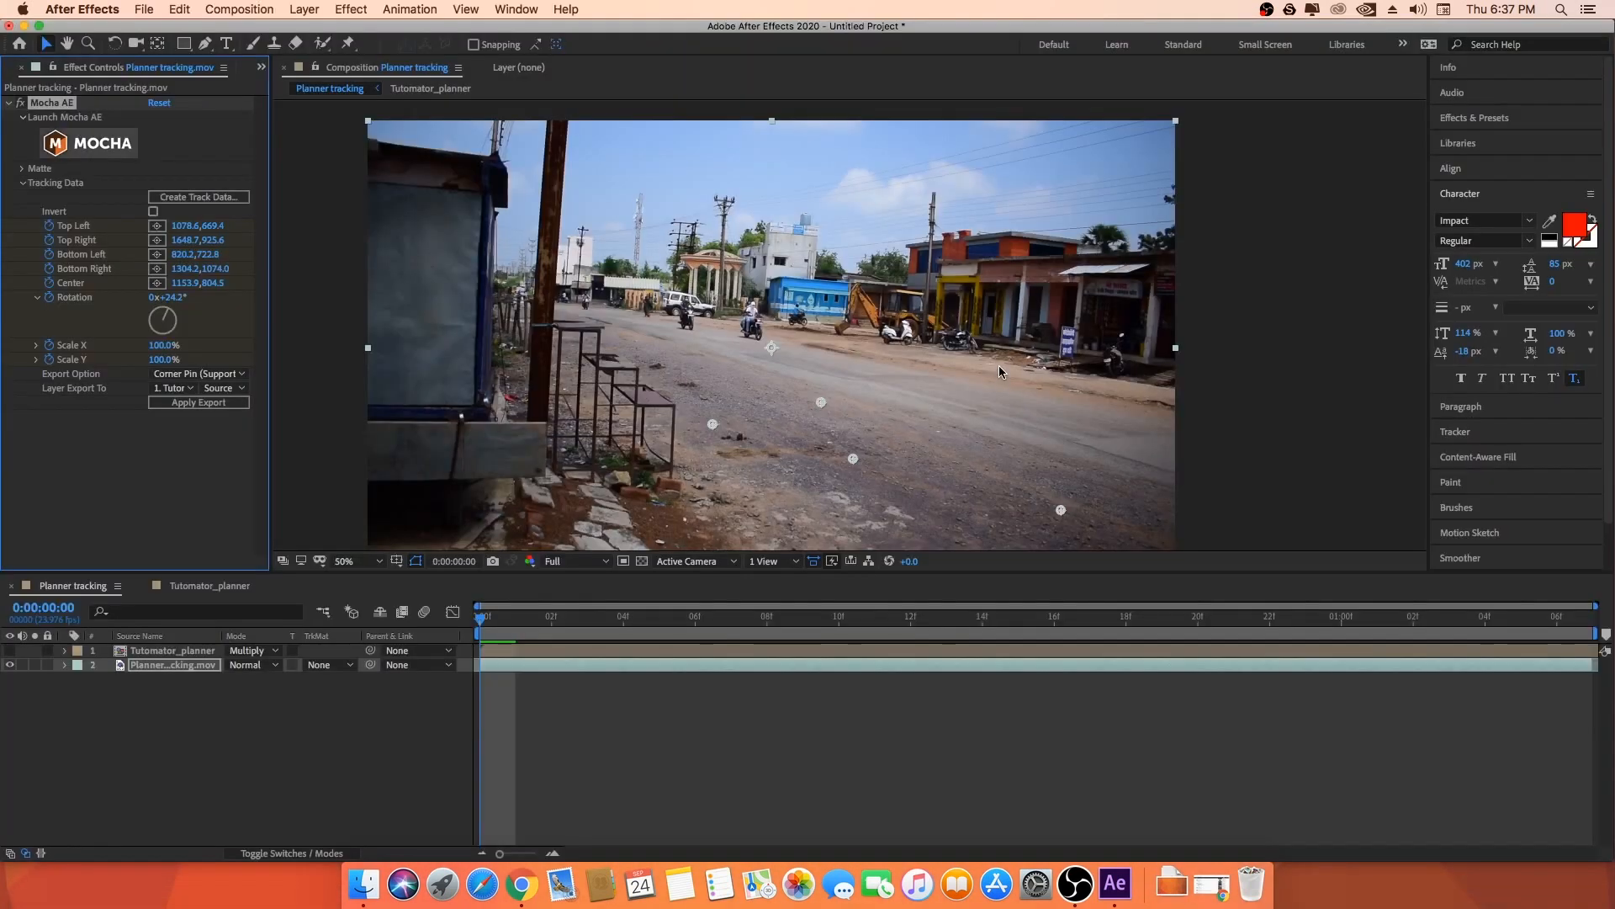
- Create track data from the khamba layer in the Mocha AE effect and inspect its tracking points on the pole
click(217, 790)
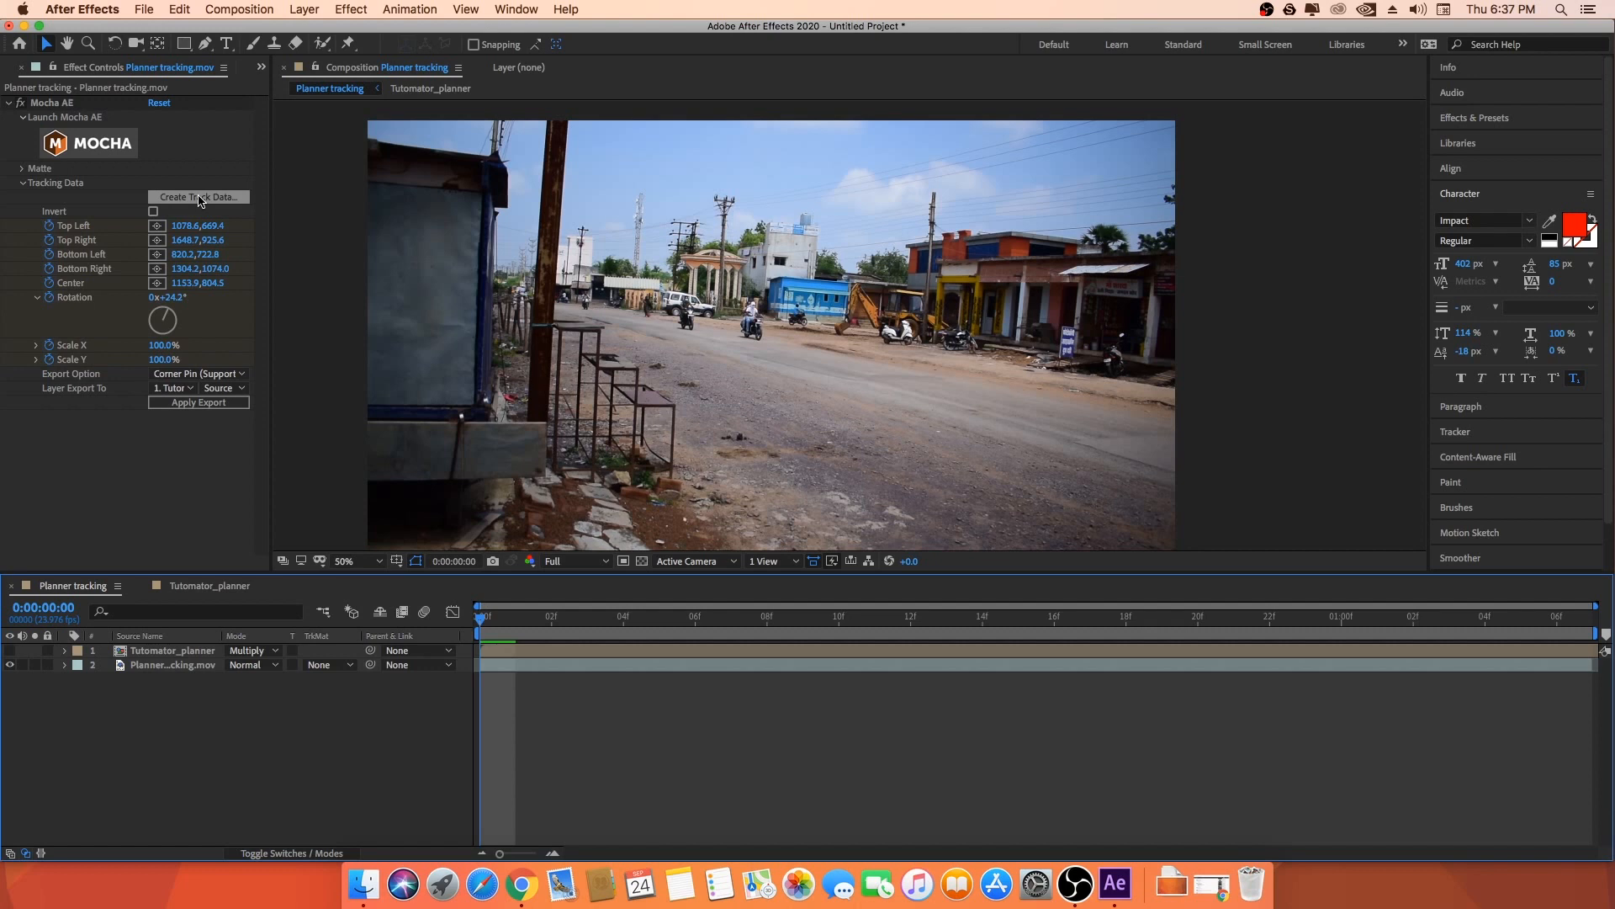
click(200, 199)
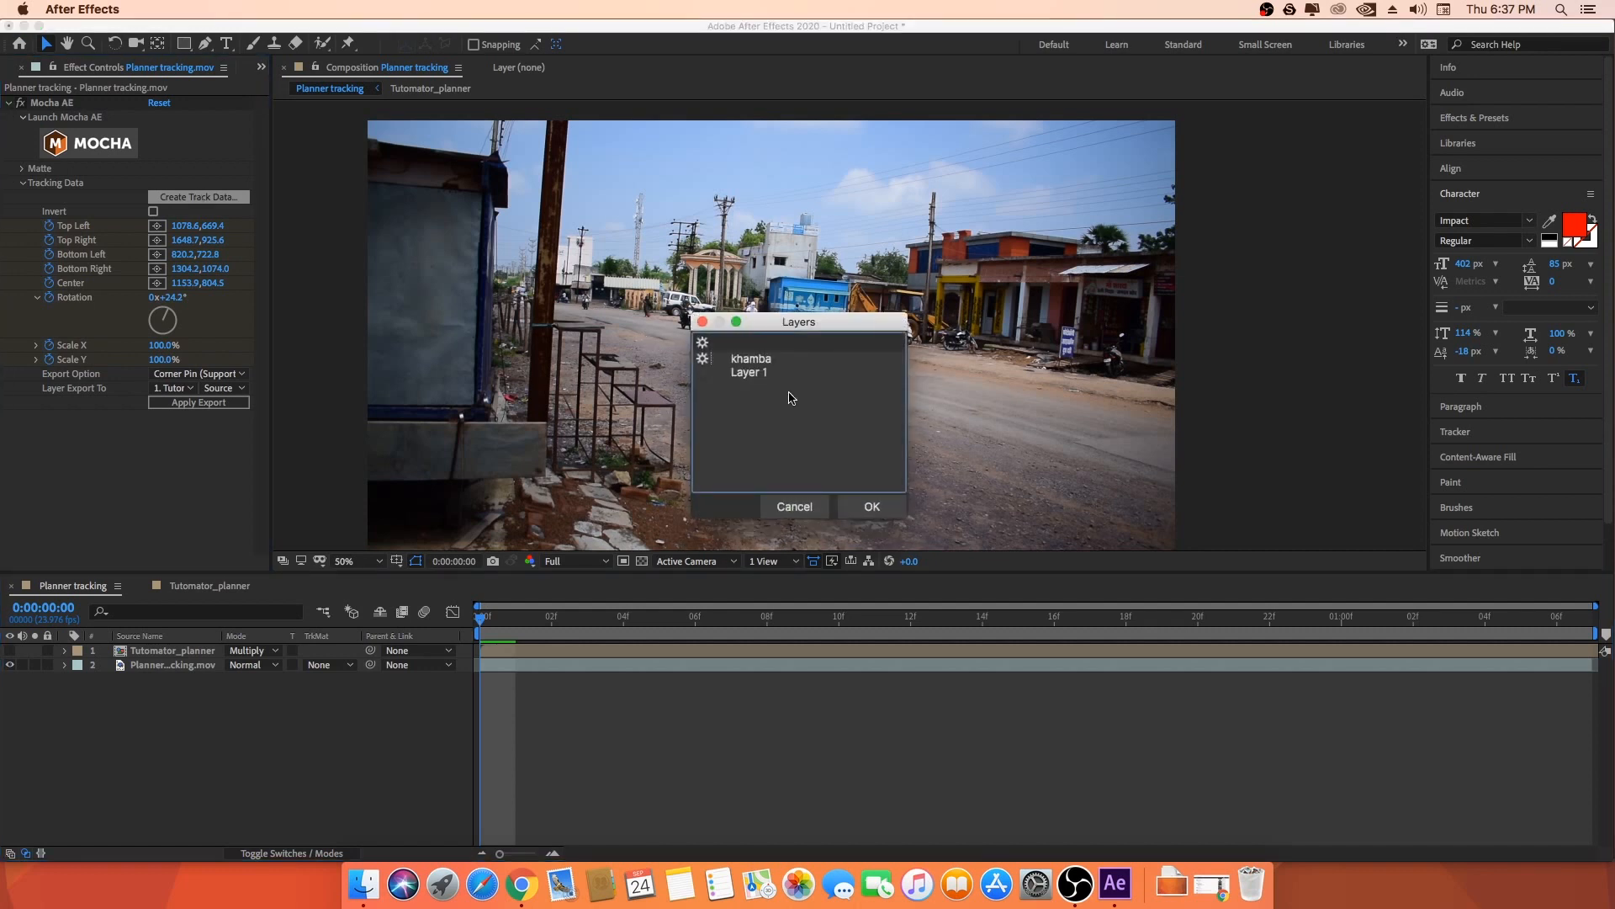
click(737, 363)
click(728, 374)
click(715, 361)
click(717, 372)
click(721, 361)
click(728, 372)
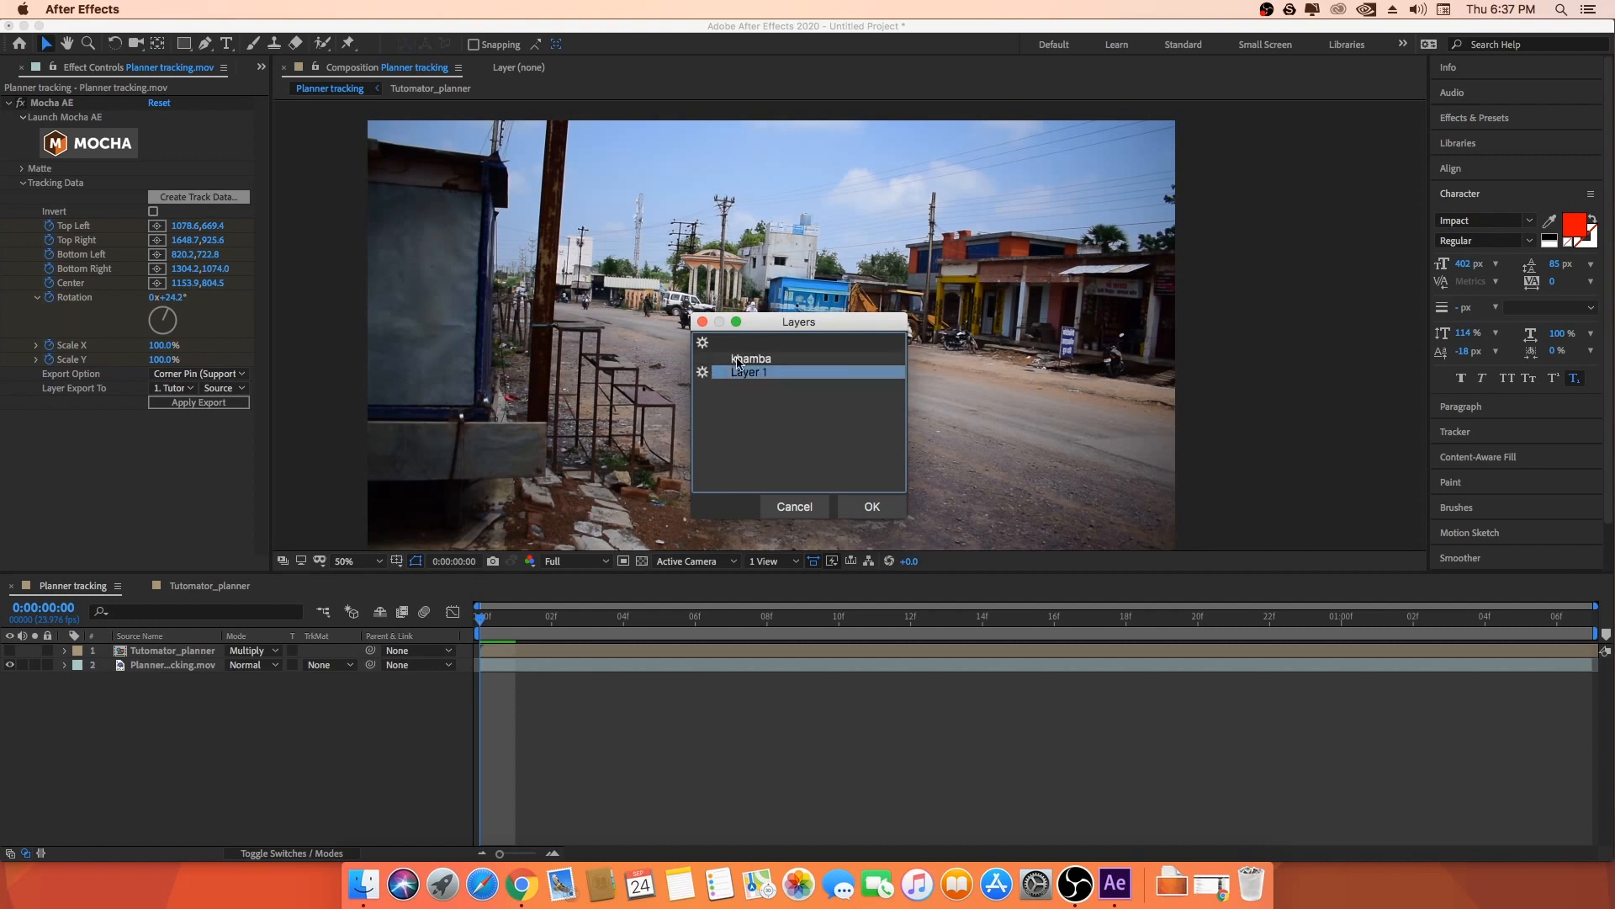
click(747, 362)
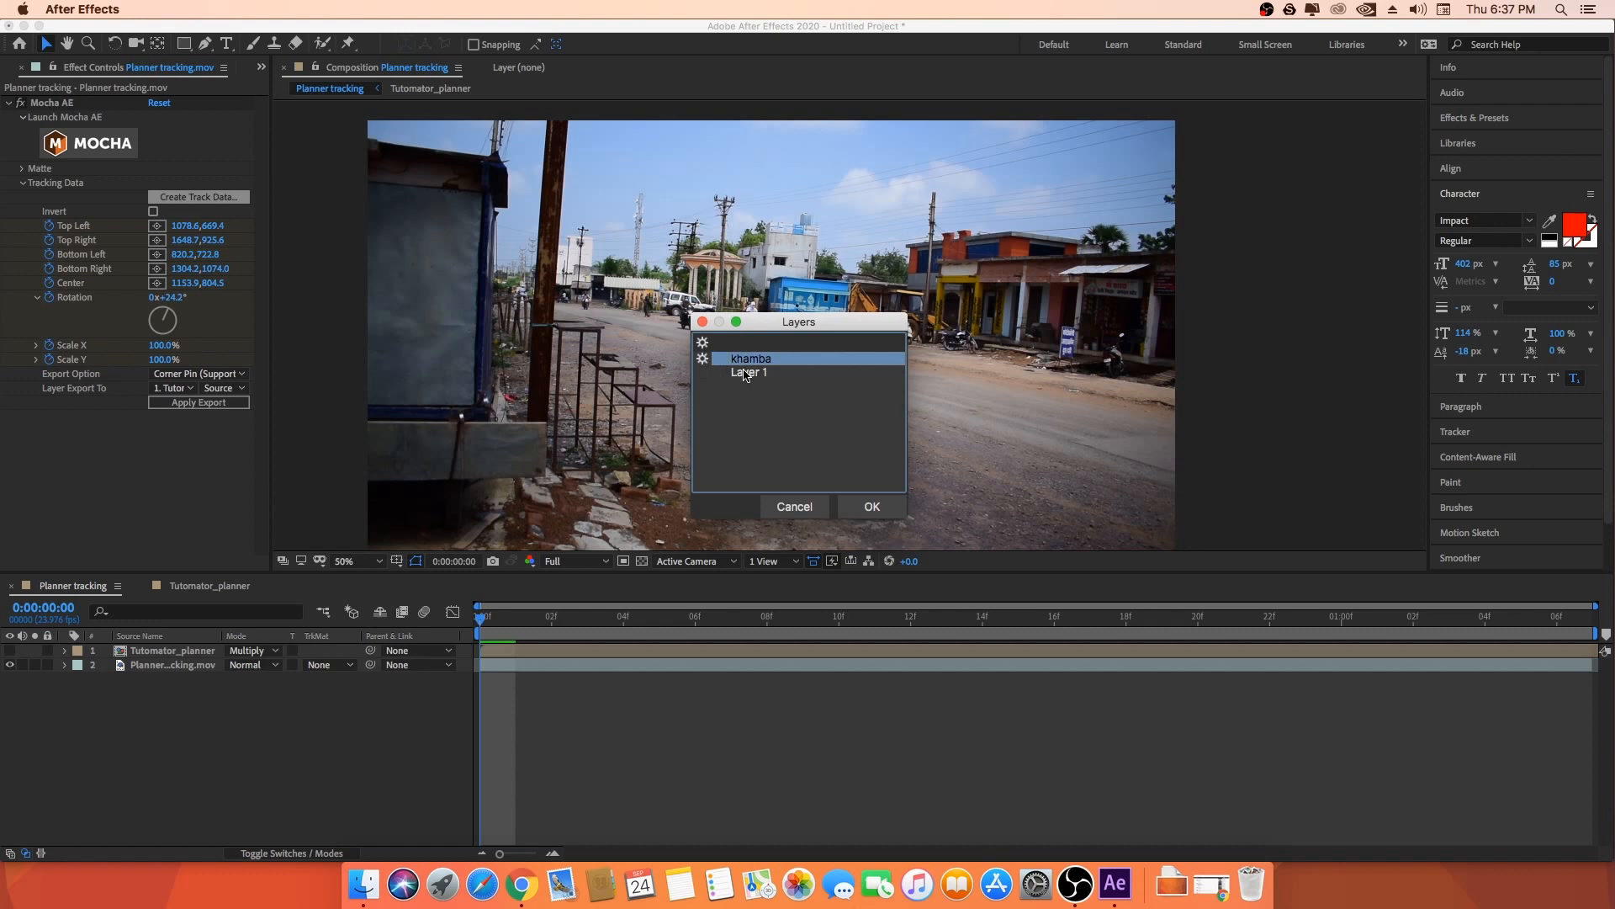
click(871, 509)
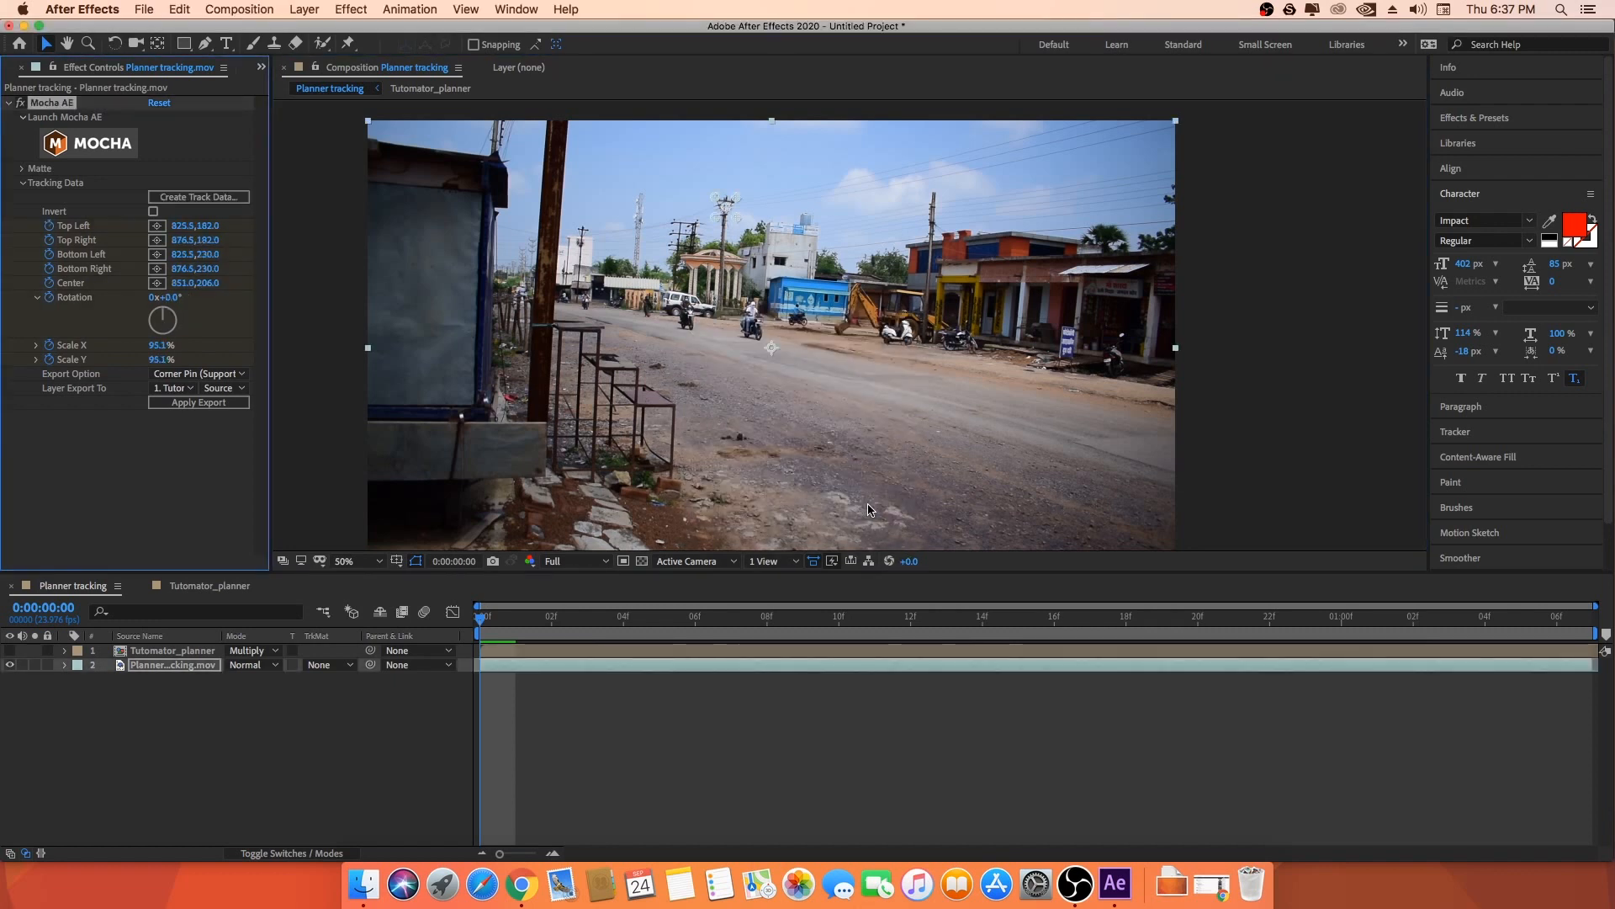
scroll(752, 244, up, 4)
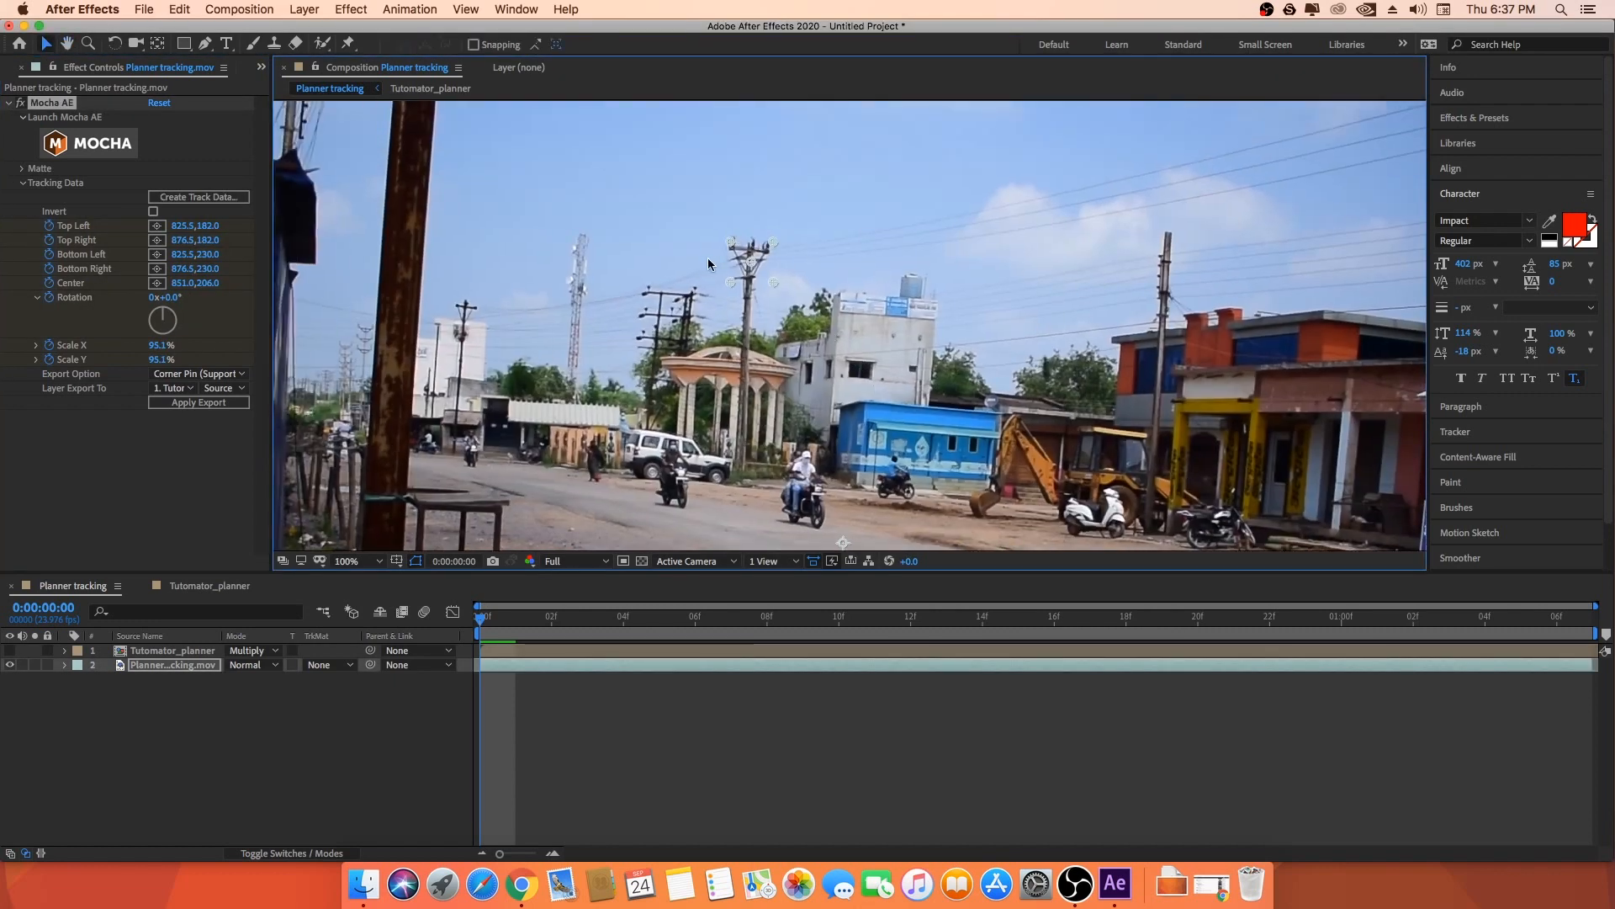
scroll(827, 267, down, 4)
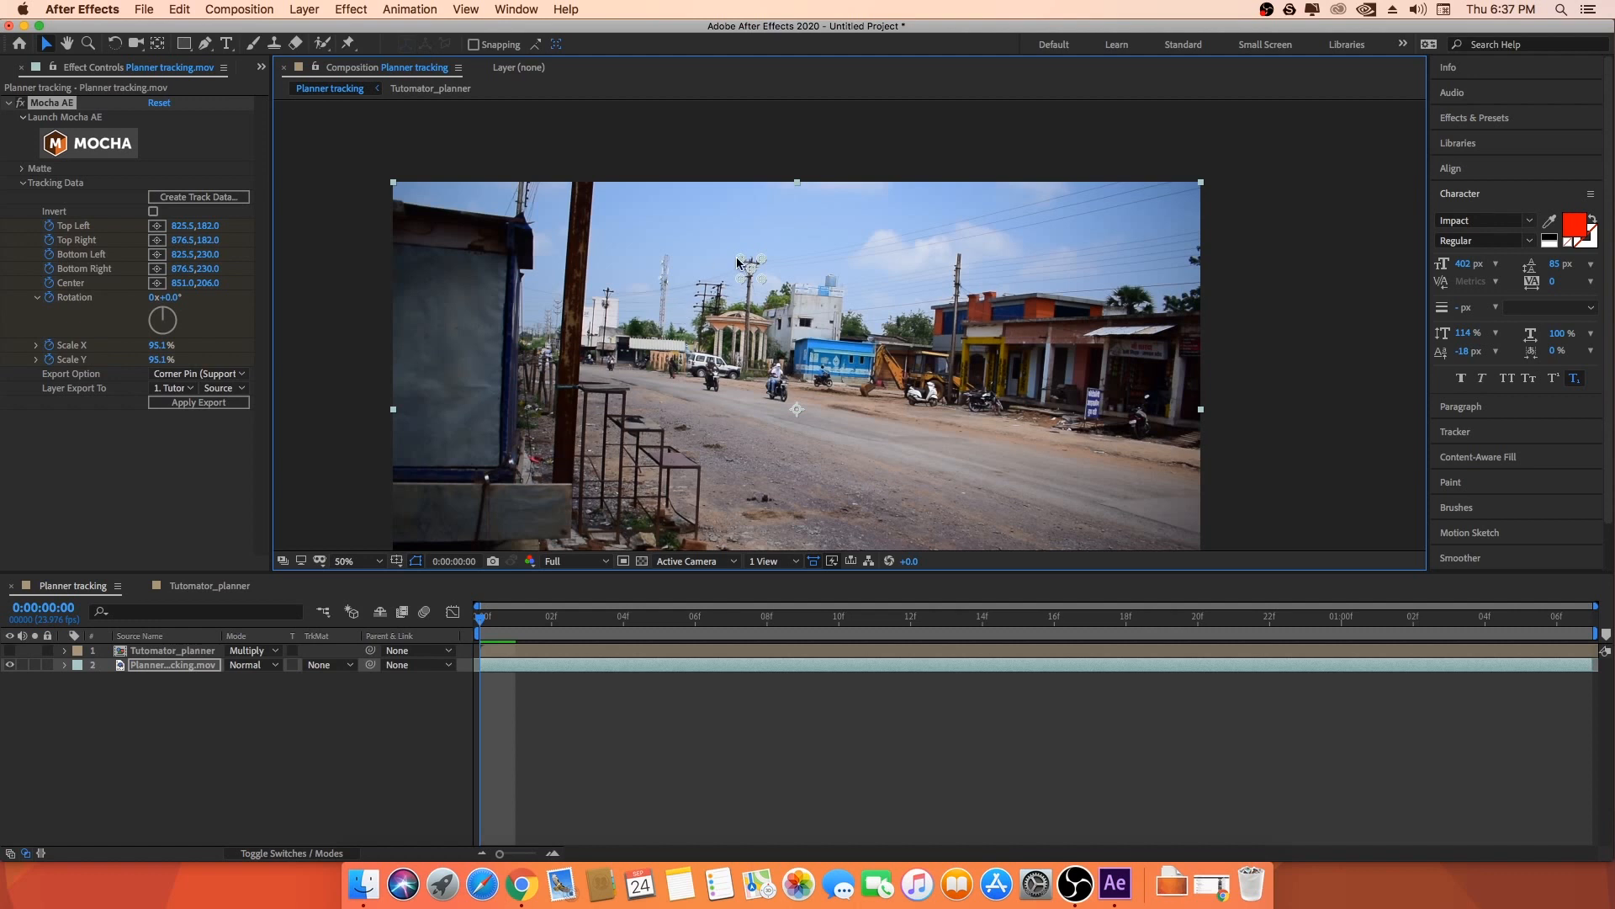
- Add a null object to the Planner tracking composition and rename it track khamba
scroll(742, 251, up, 4)
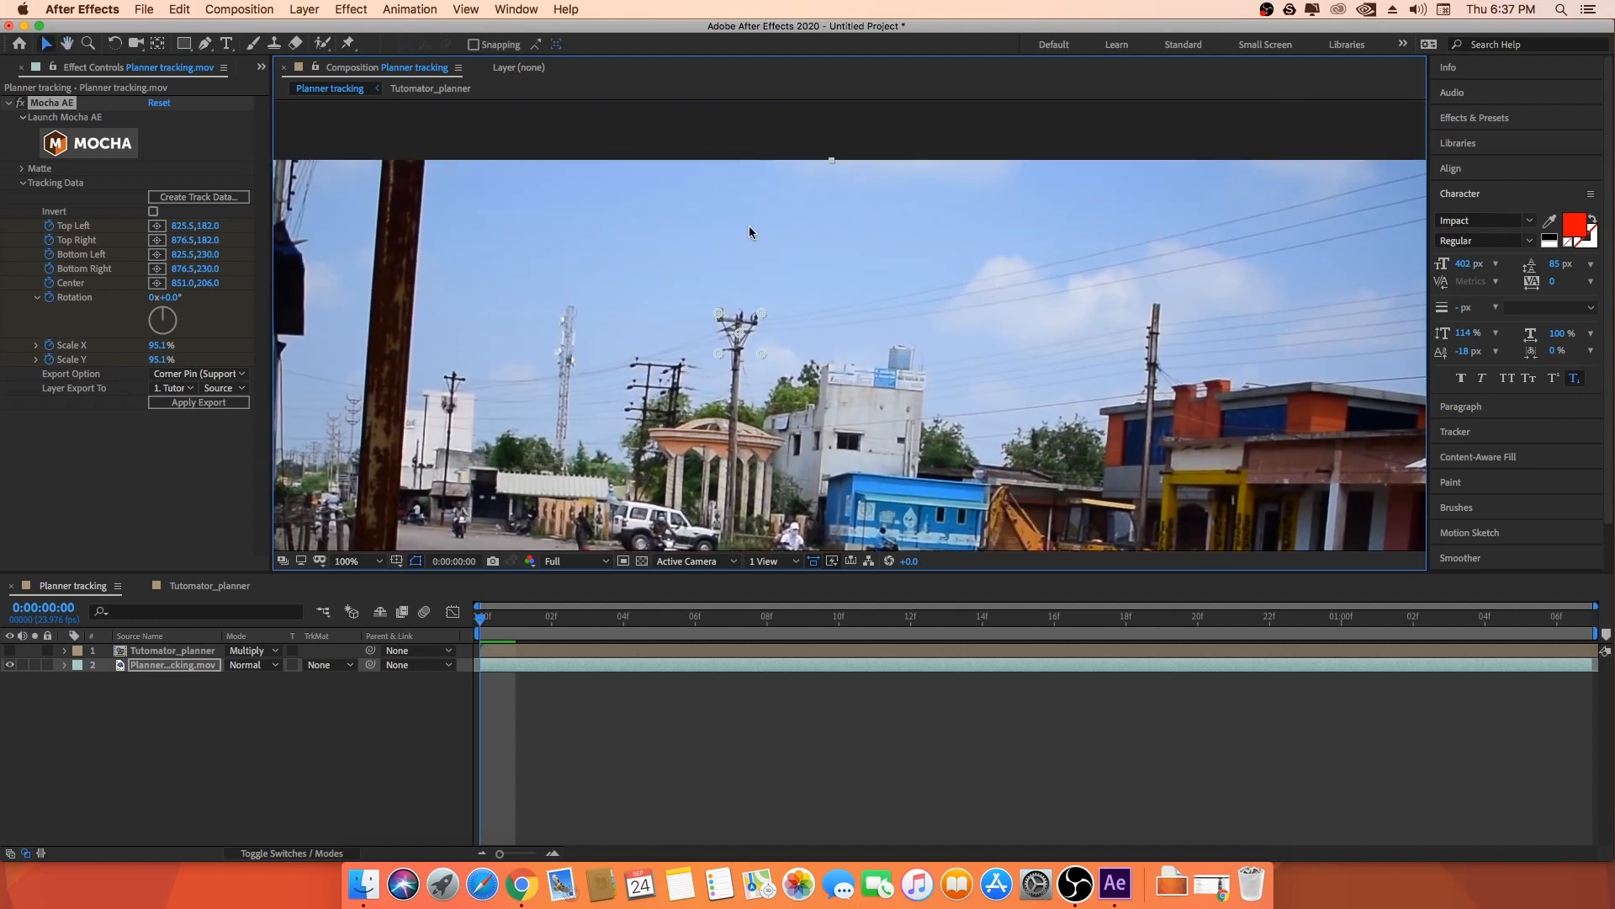
scroll(748, 225, down, 4)
scroll(819, 367, up, 4)
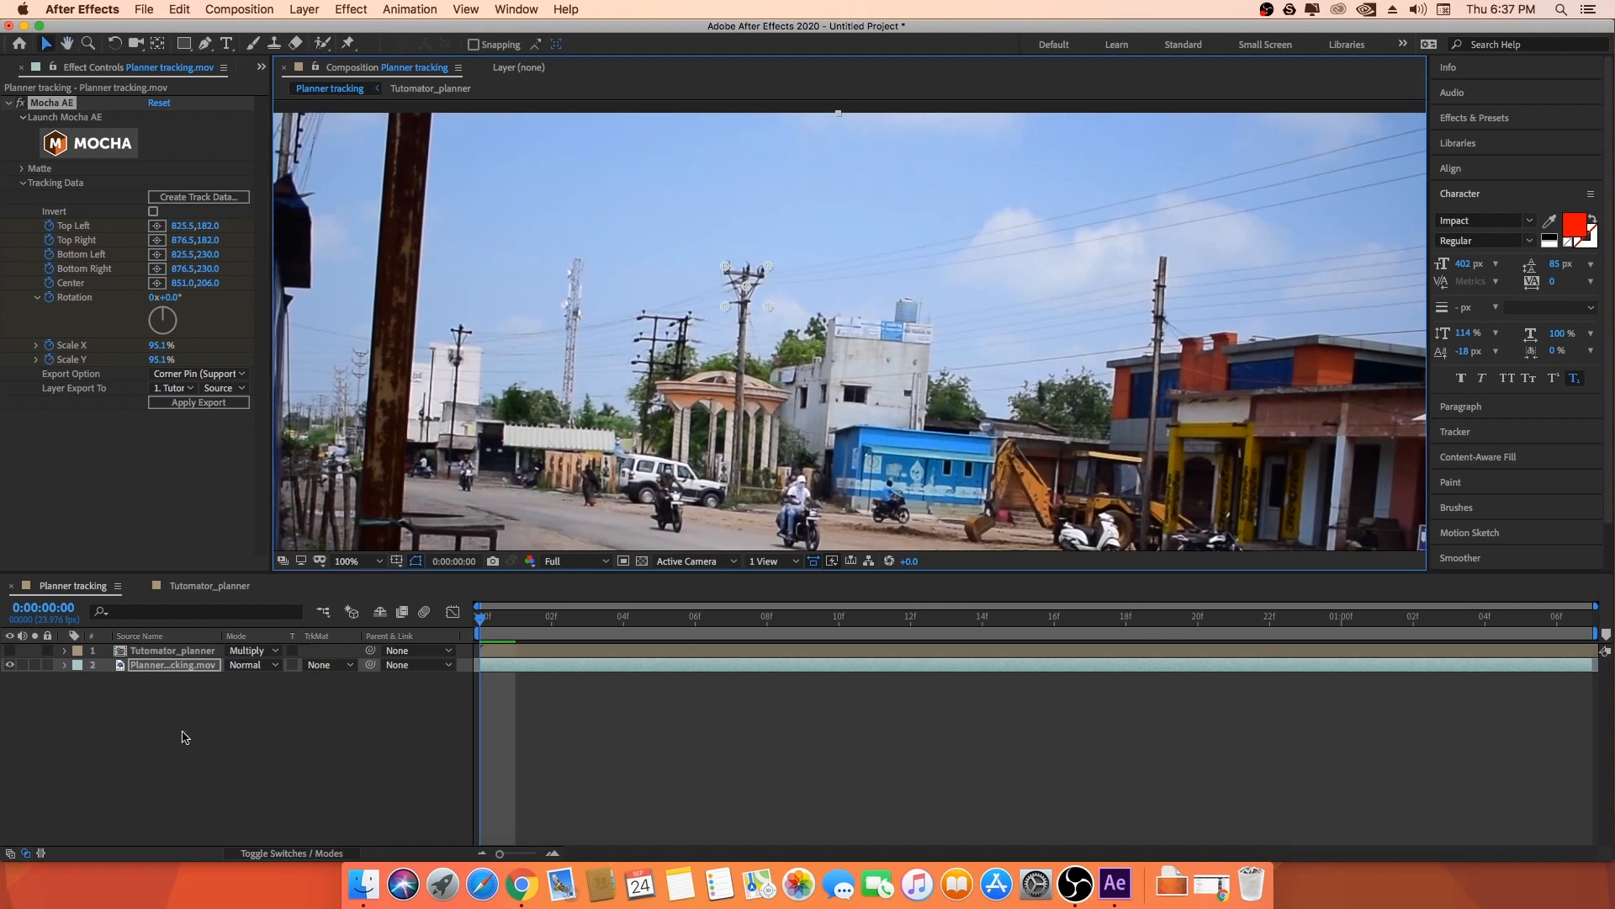
click(135, 713)
right_click(102, 652)
mouse_move(151, 663)
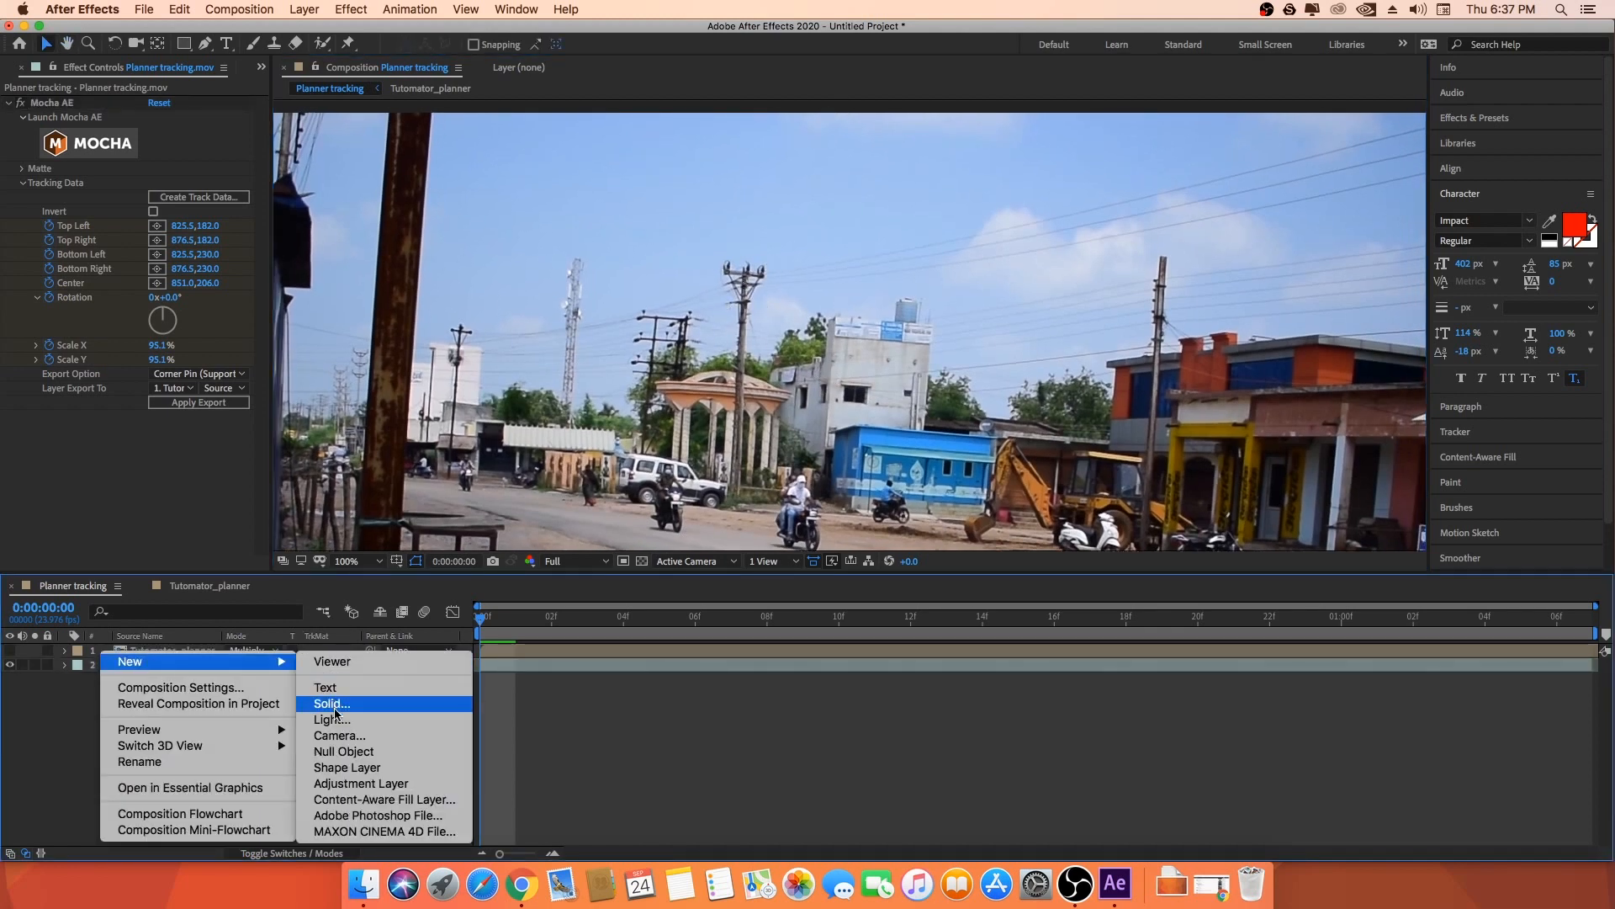
click(343, 751)
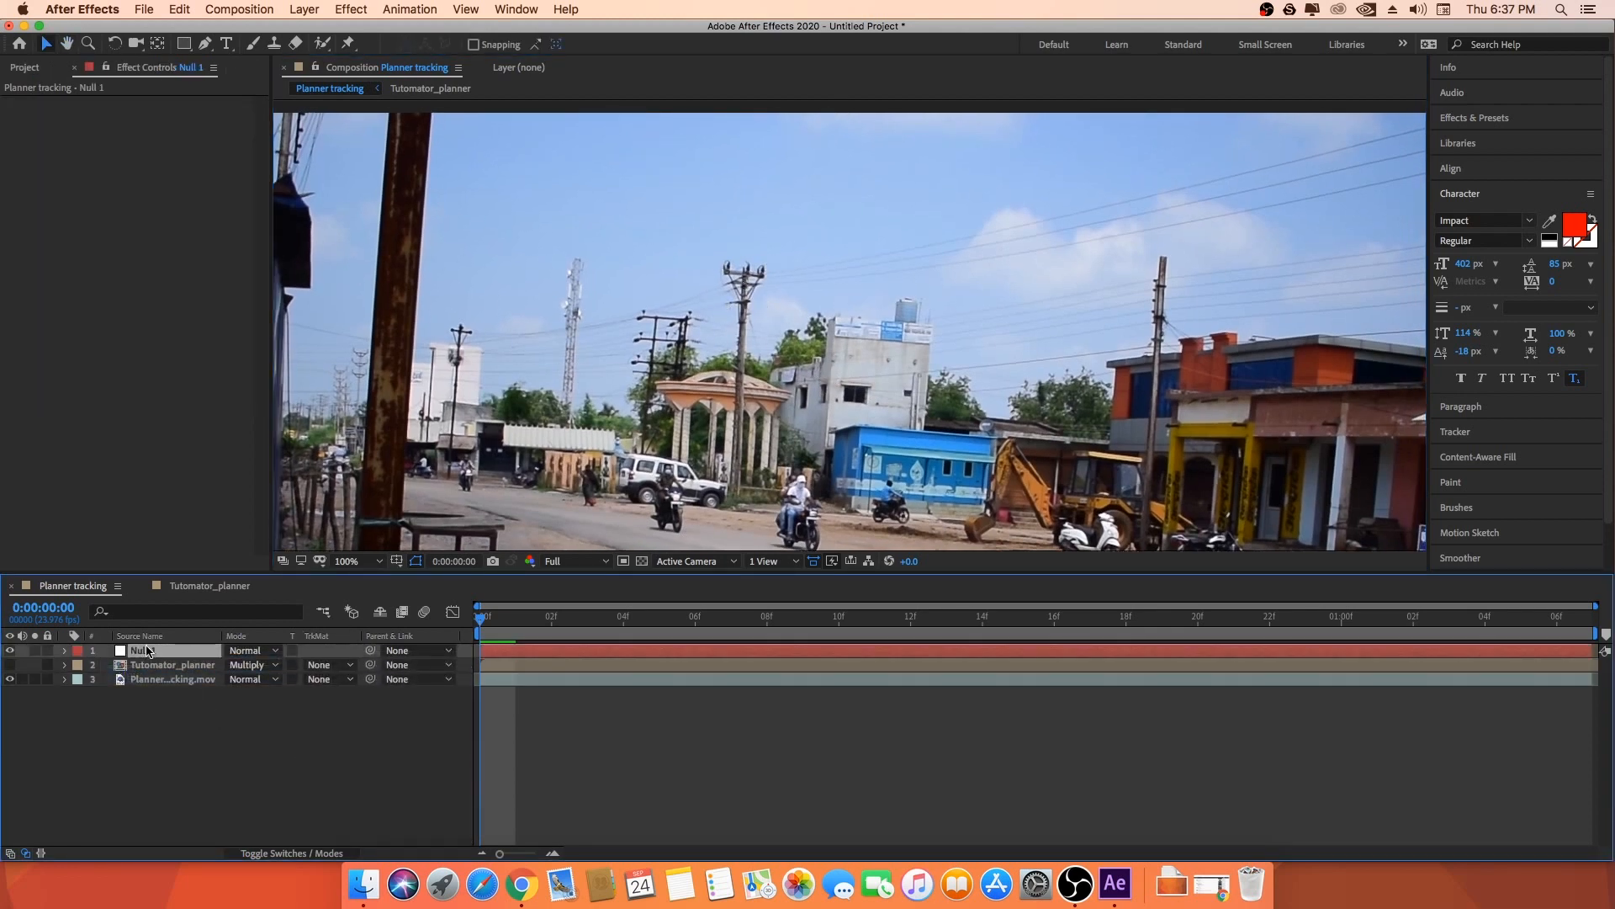
key(Return)
key(BackSpace)
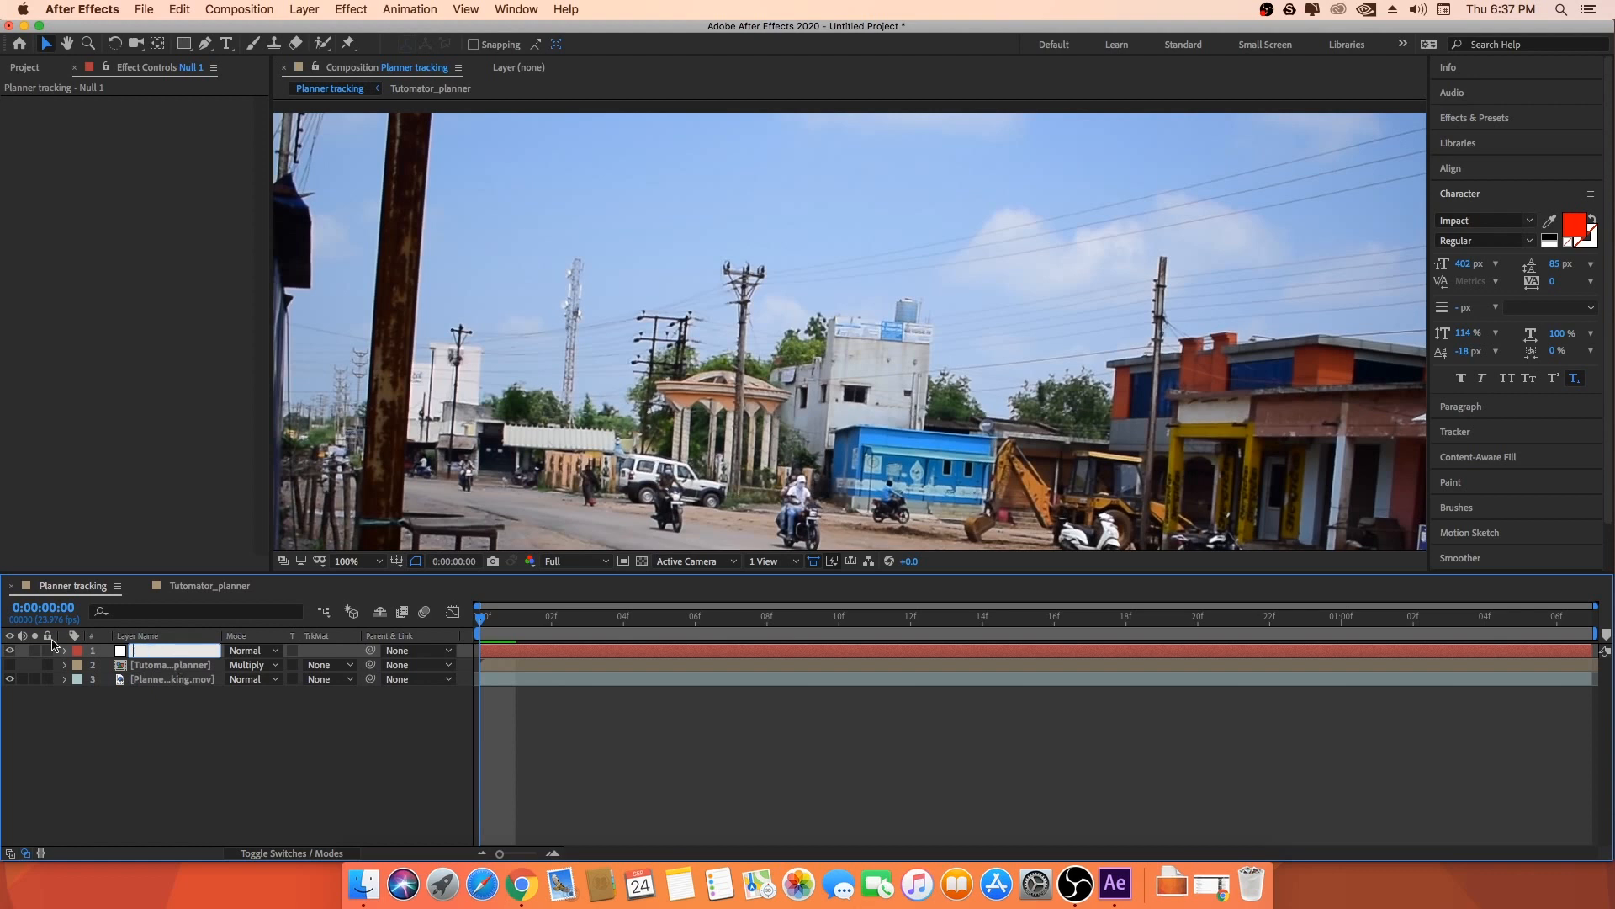
text(track khamba)
key(Return)
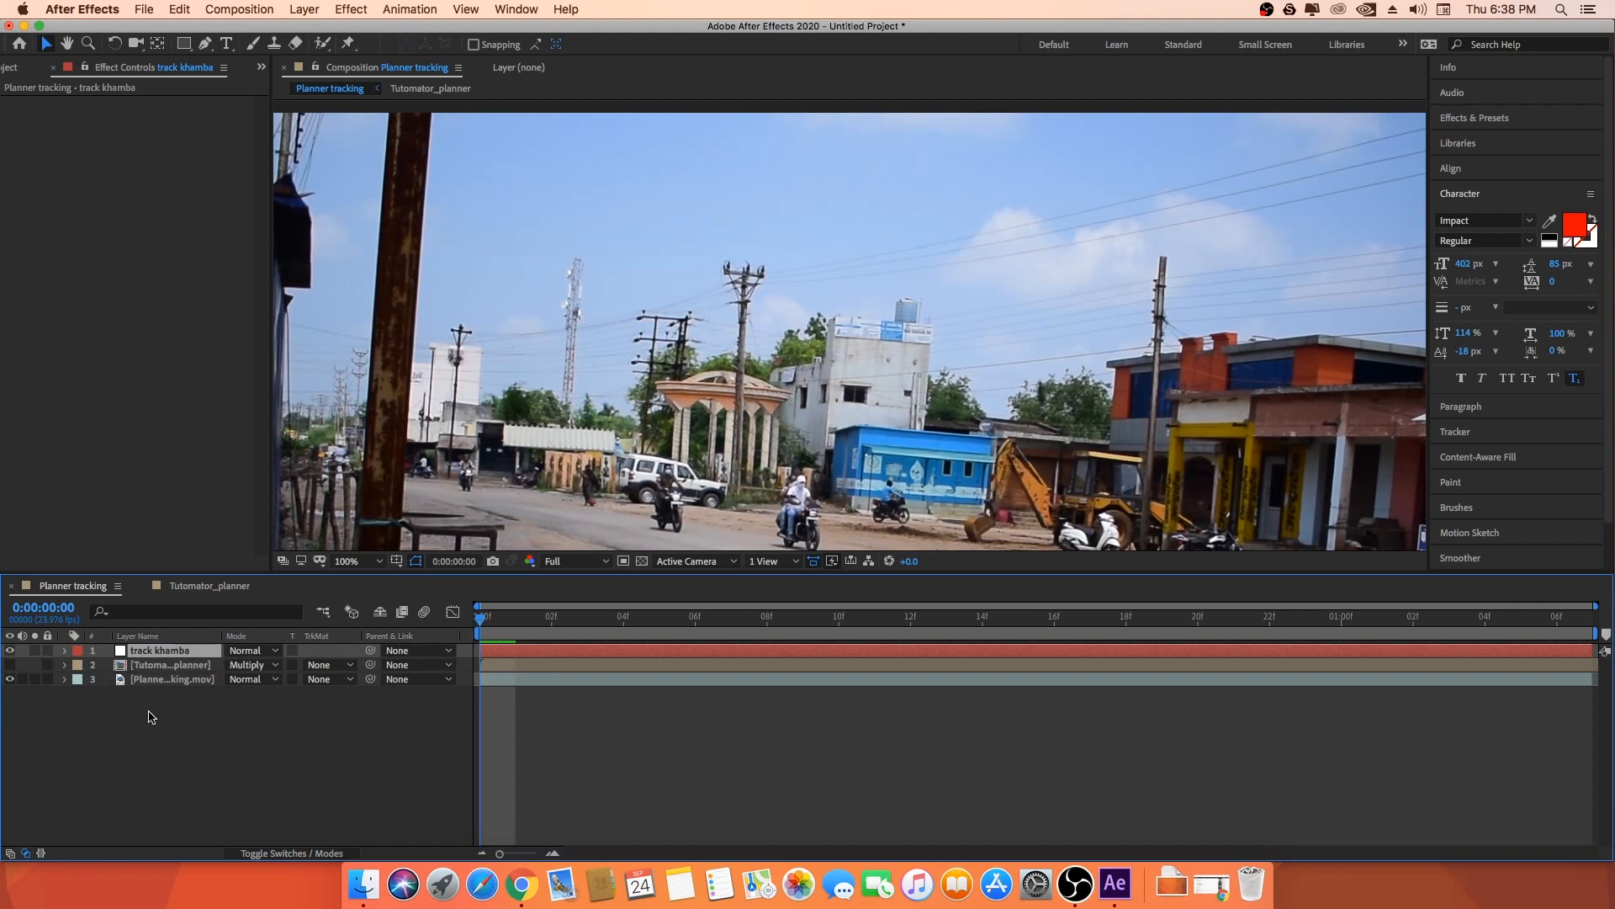
- Set the footage's Mocha AE export option to Transform, target the track khamba layer, and apply the export
click(148, 680)
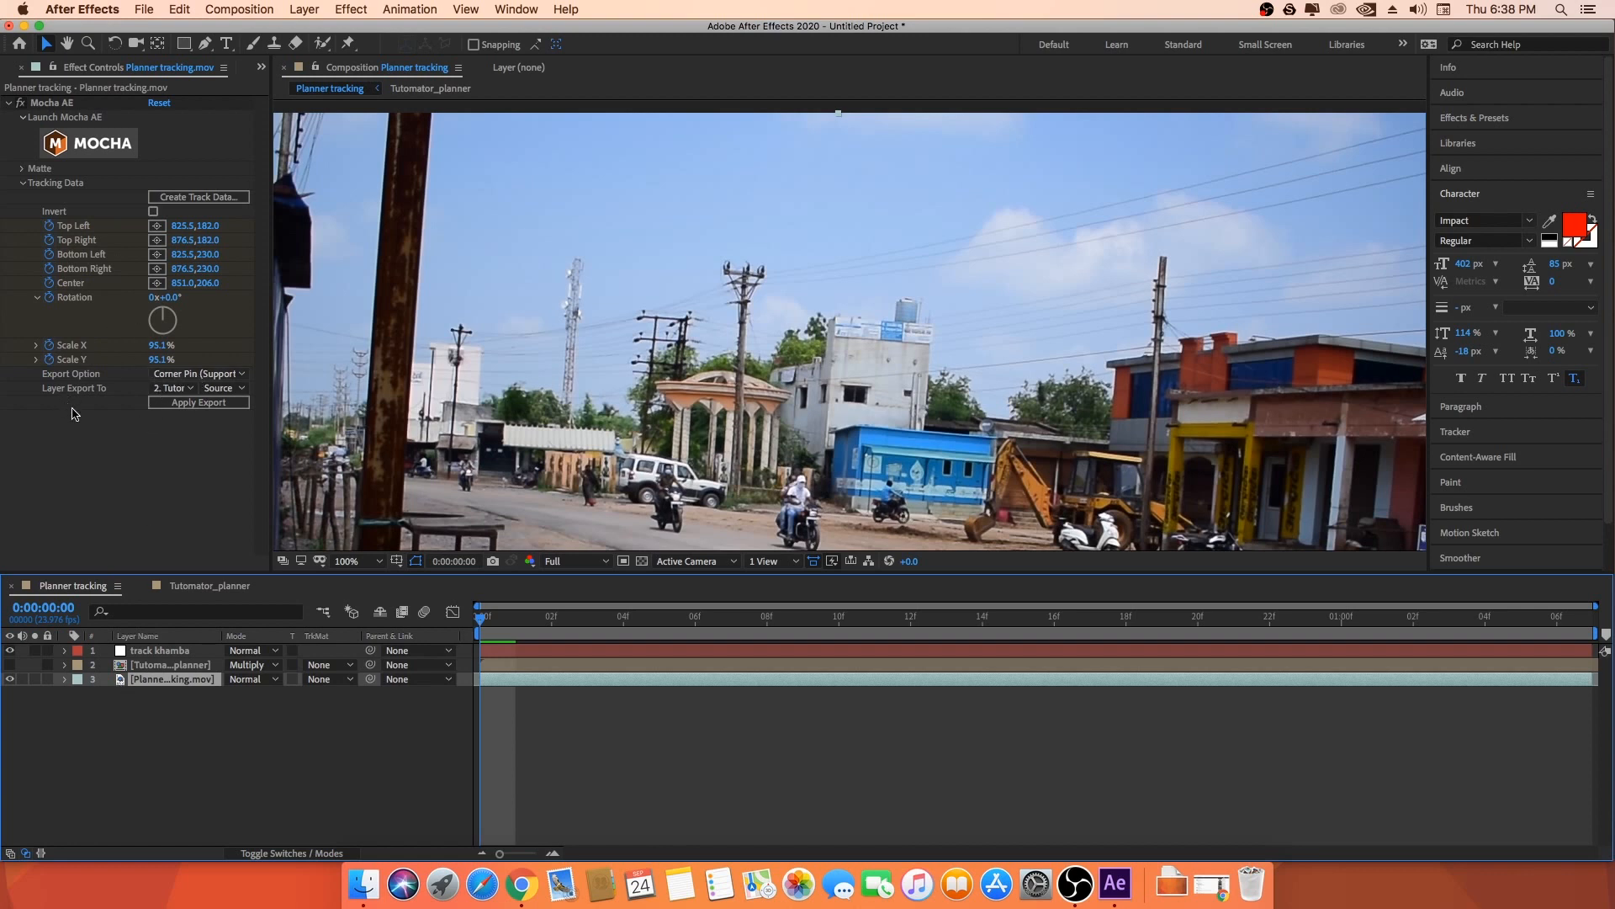
click(189, 375)
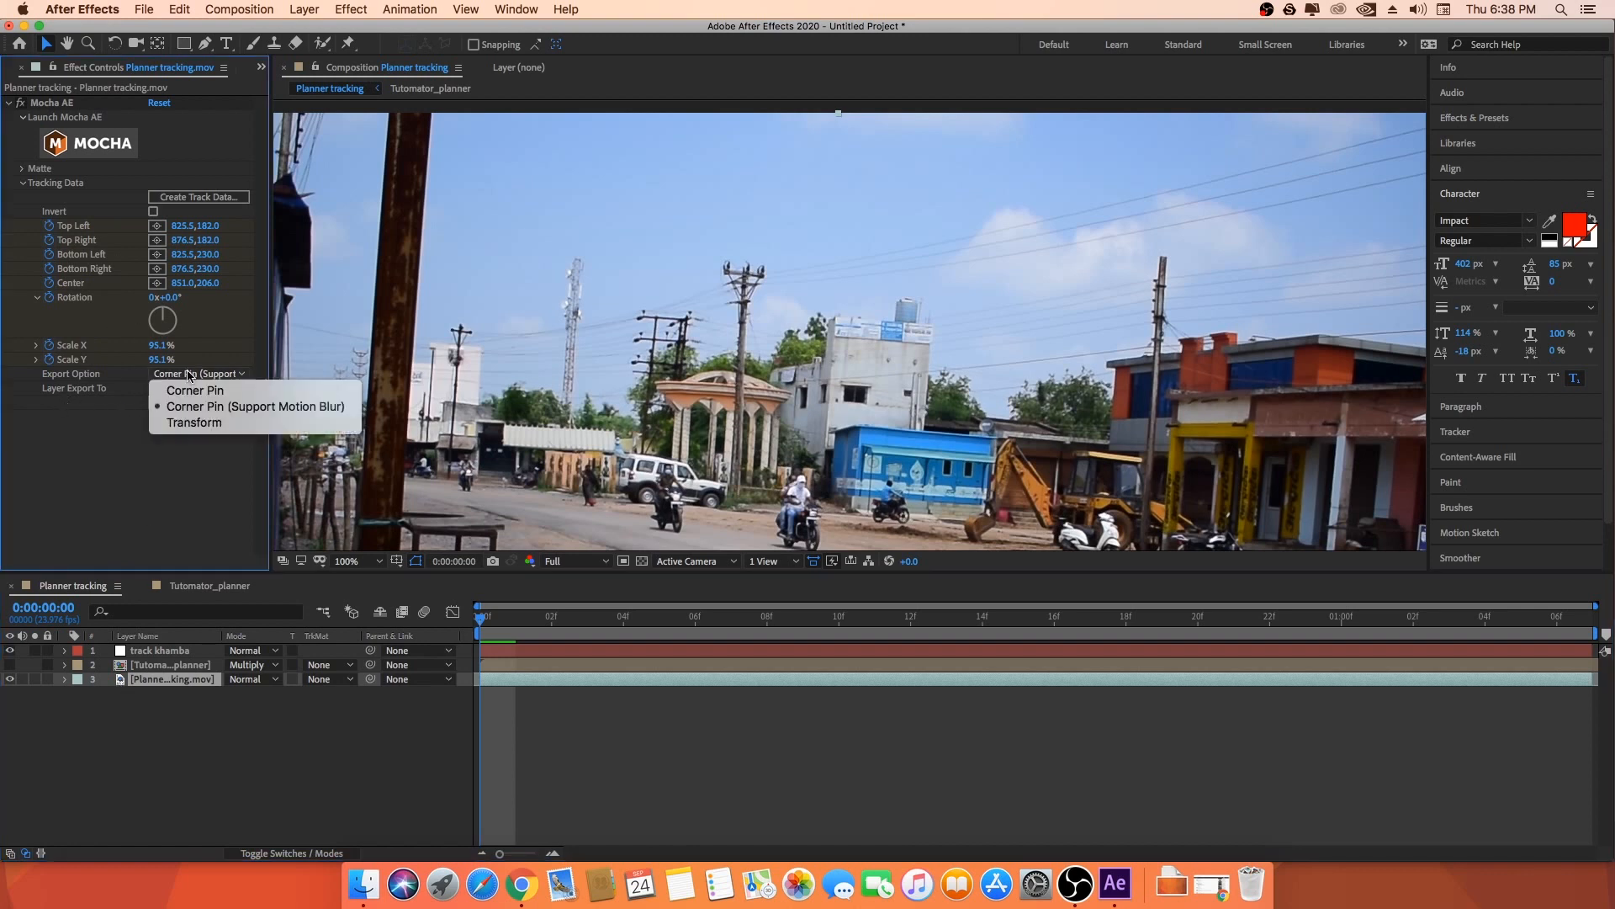
click(193, 423)
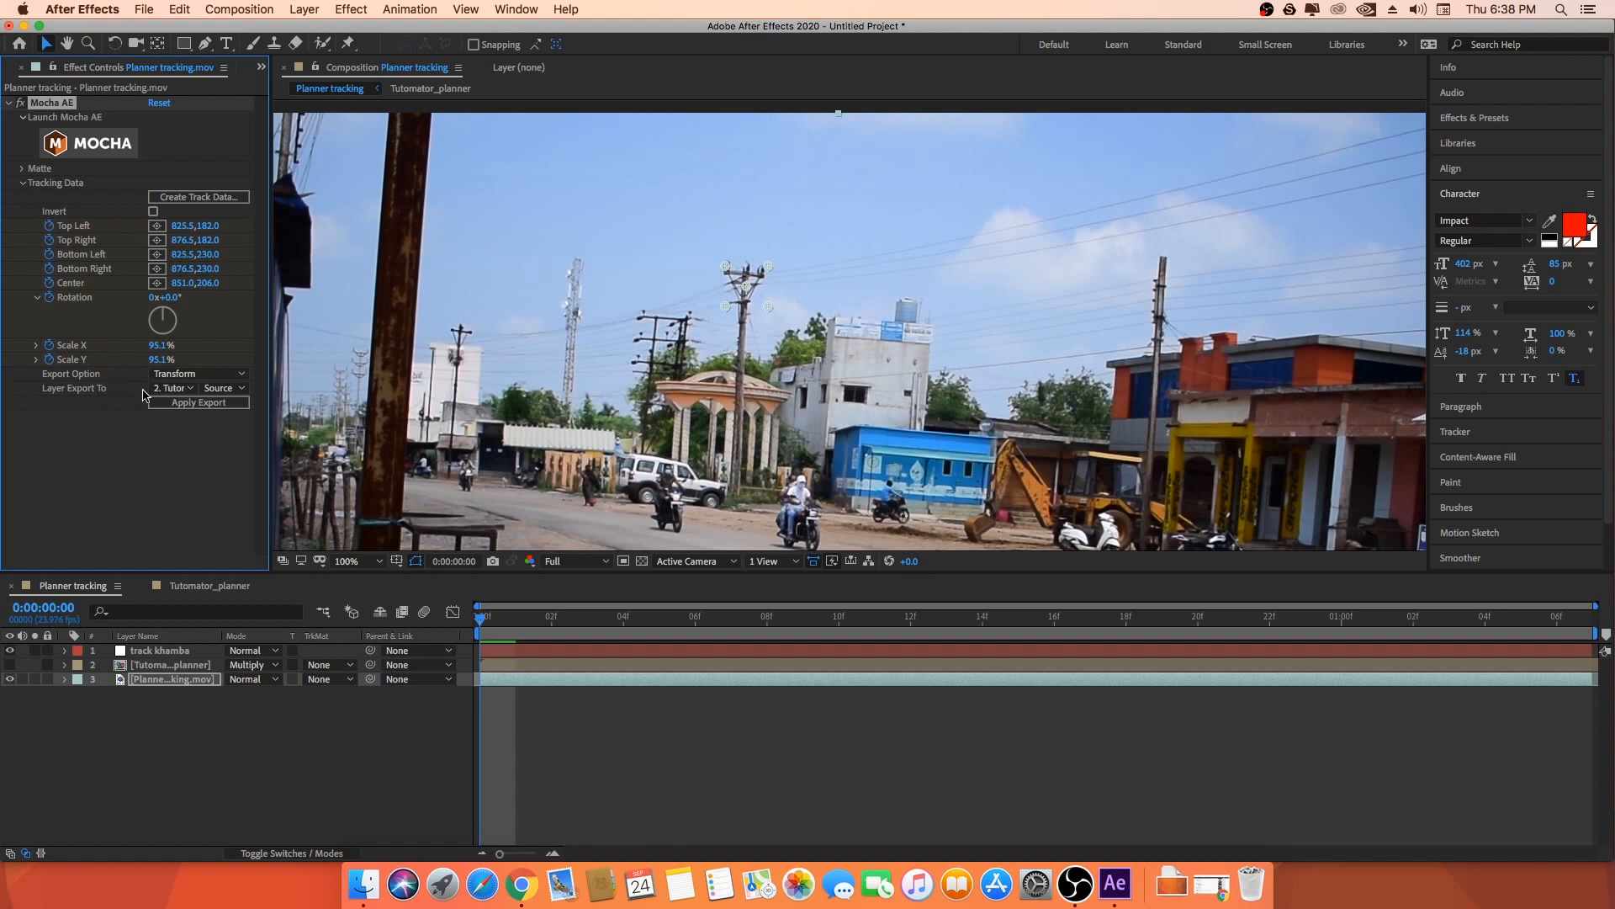
click(160, 650)
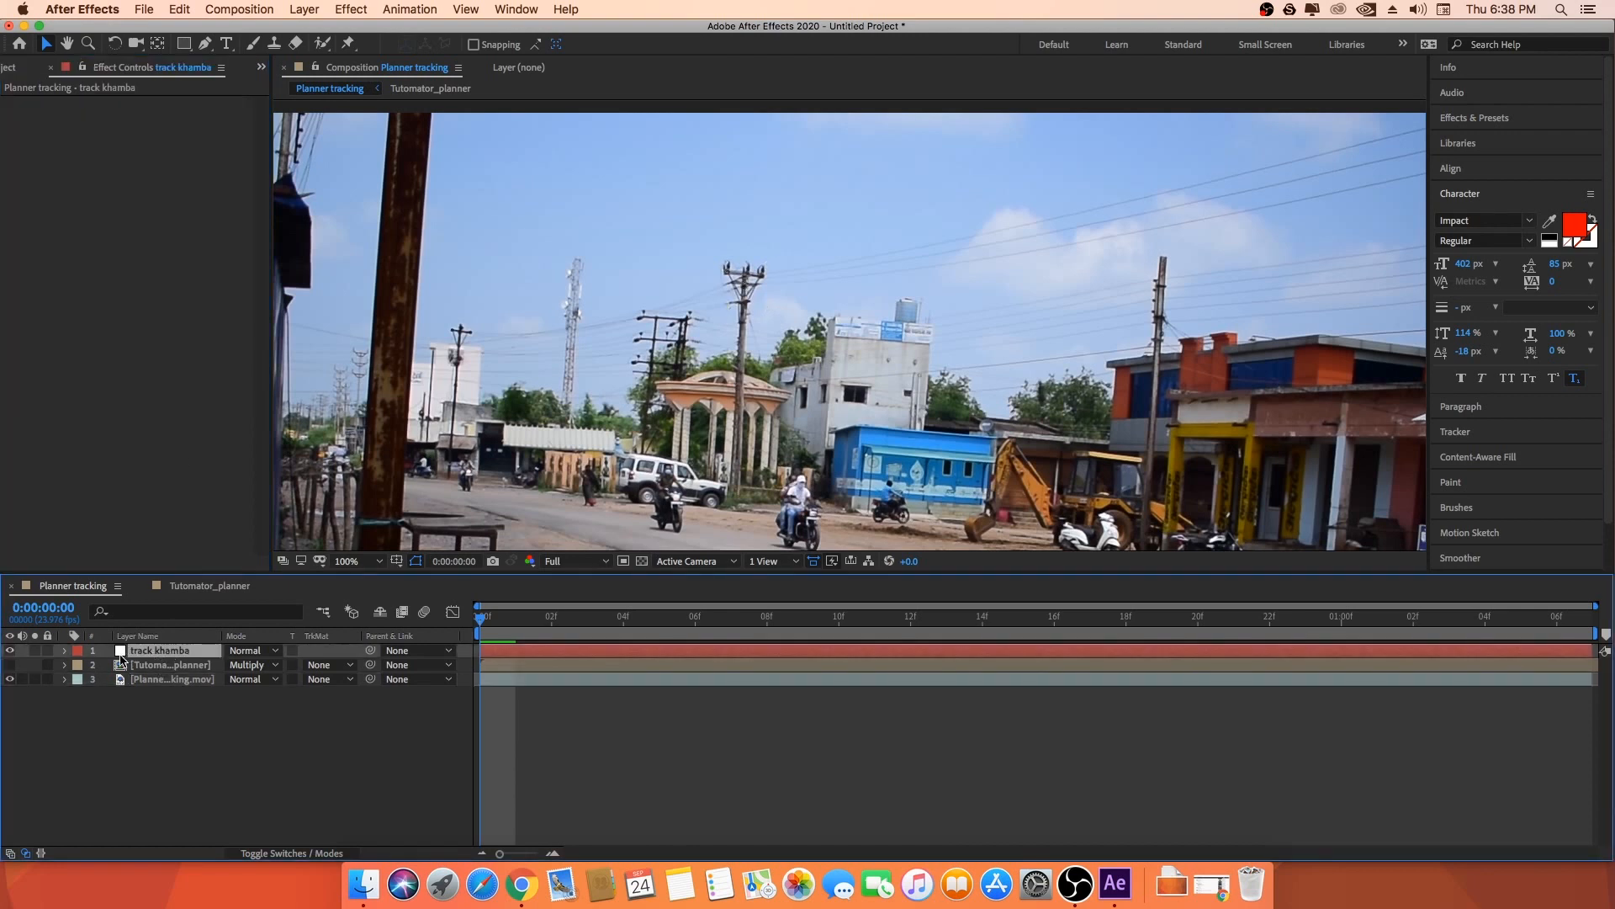
click(161, 679)
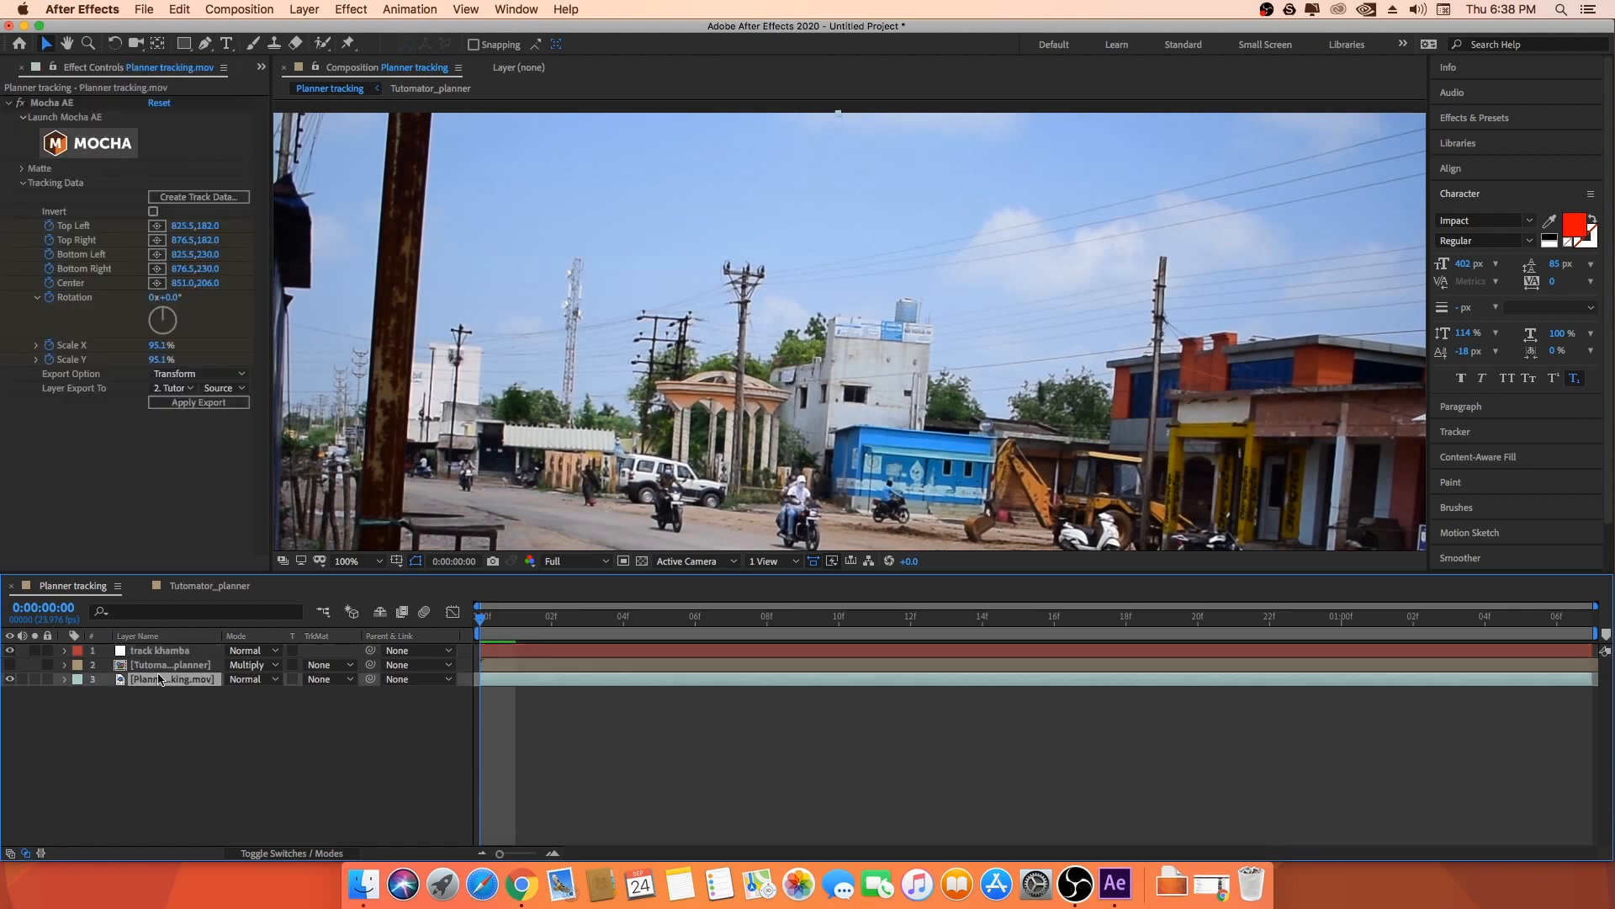
click(175, 389)
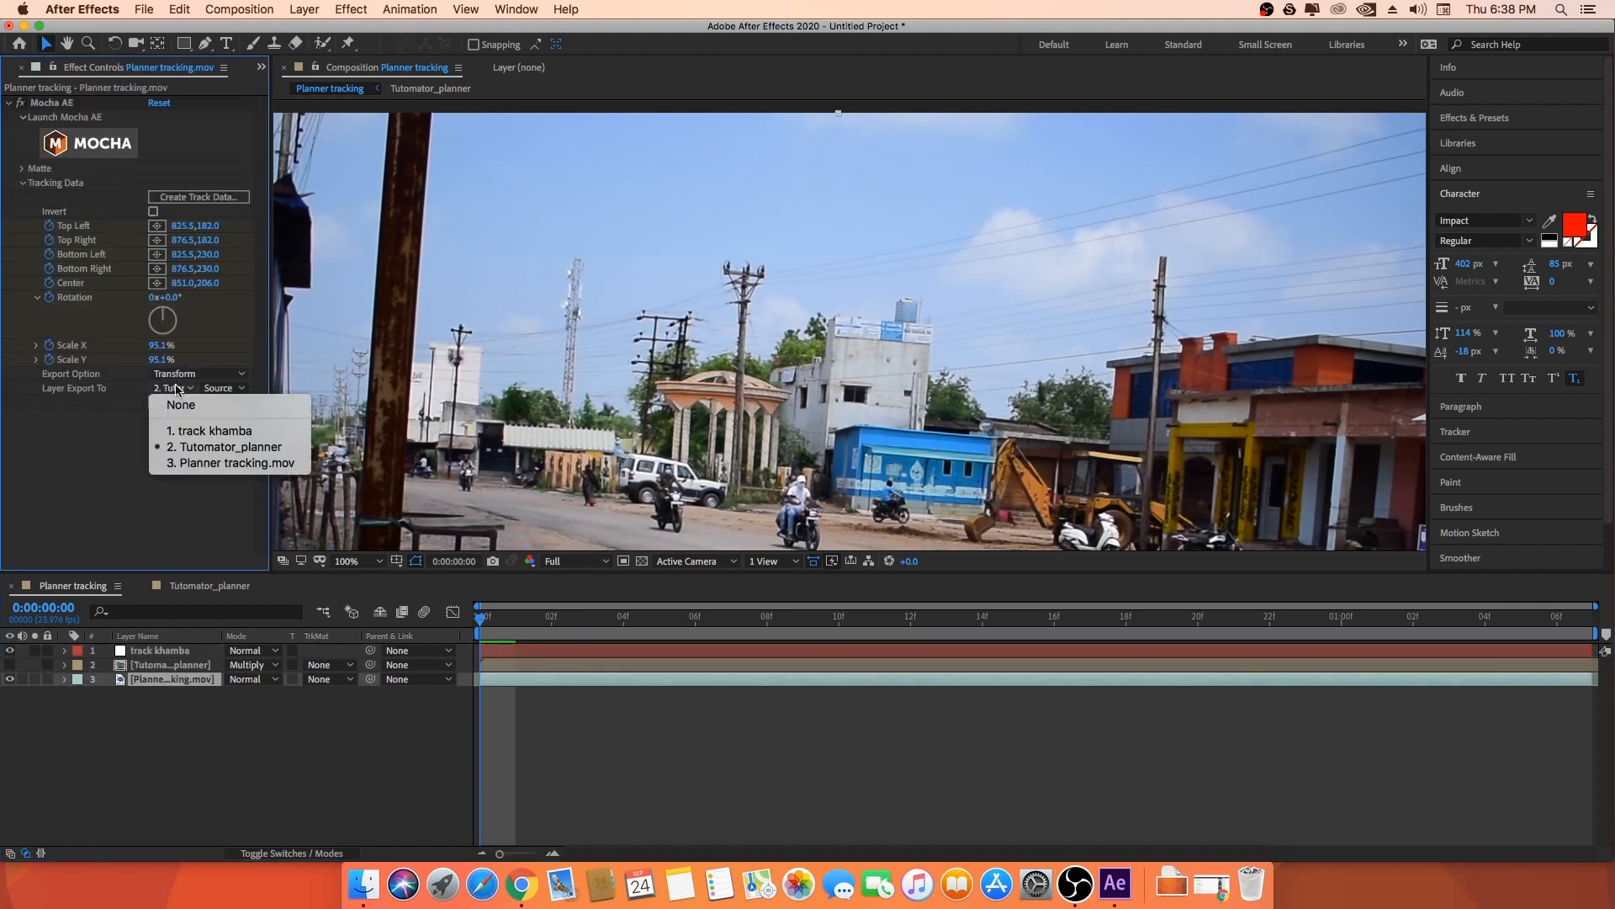
click(238, 432)
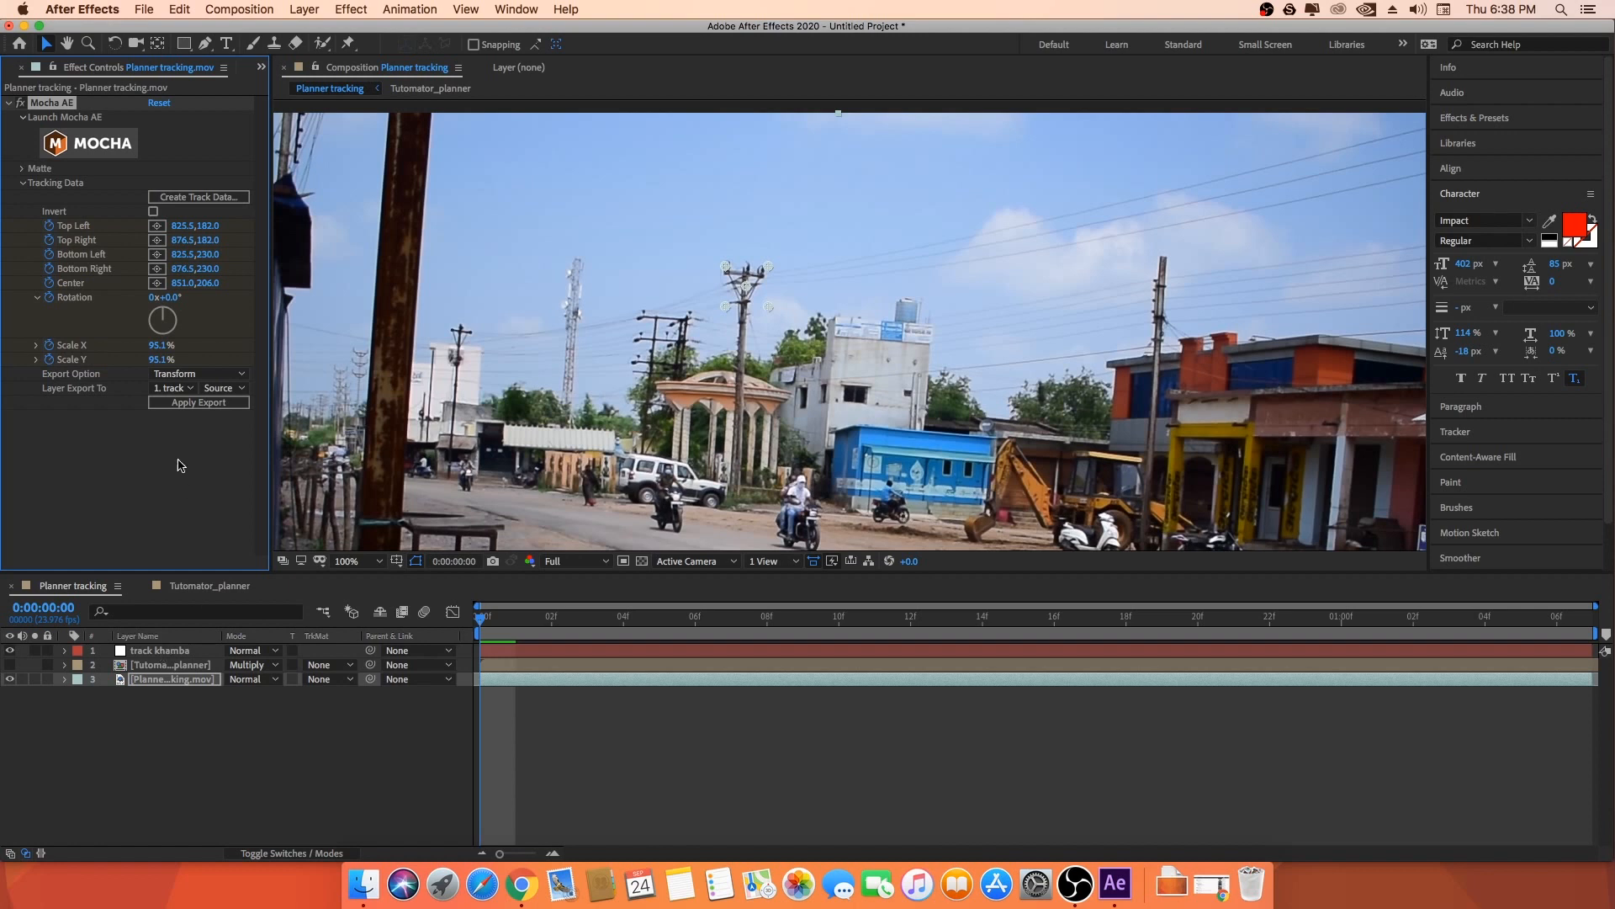
click(192, 404)
- Preview the null's motion against the pole and shorten the work area to end at frame 22
drag(545, 623, 480, 621)
key(space)
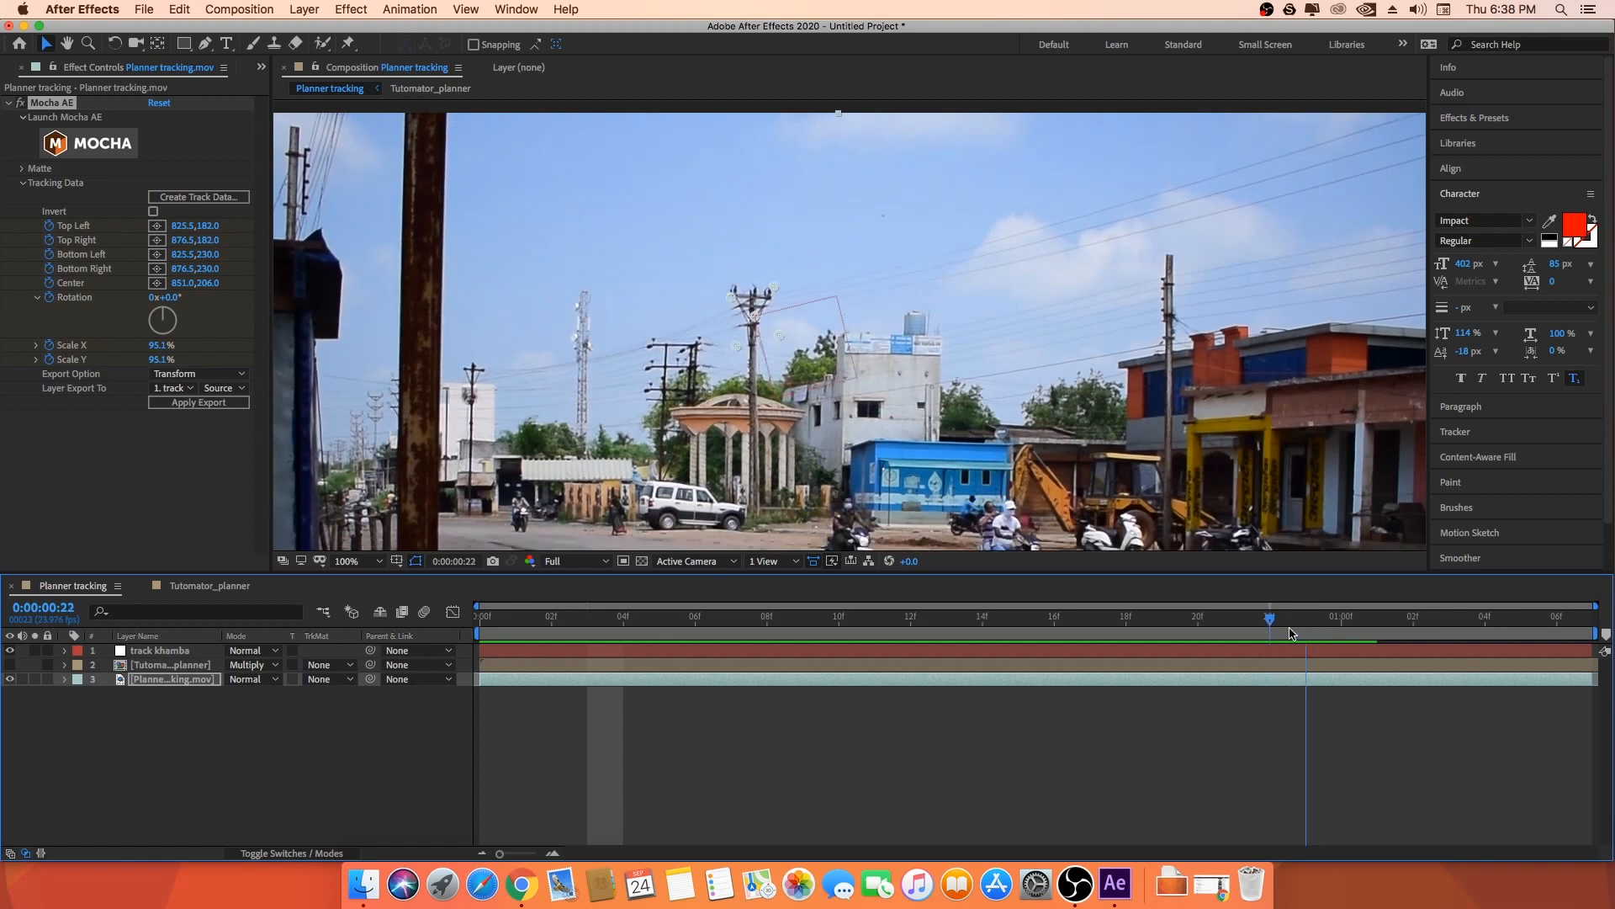
mouse_move(1292, 632)
mouse_down()
mouse_move(965, 633)
mouse_move(1300, 637)
mouse_move(1280, 637)
mouse_up()
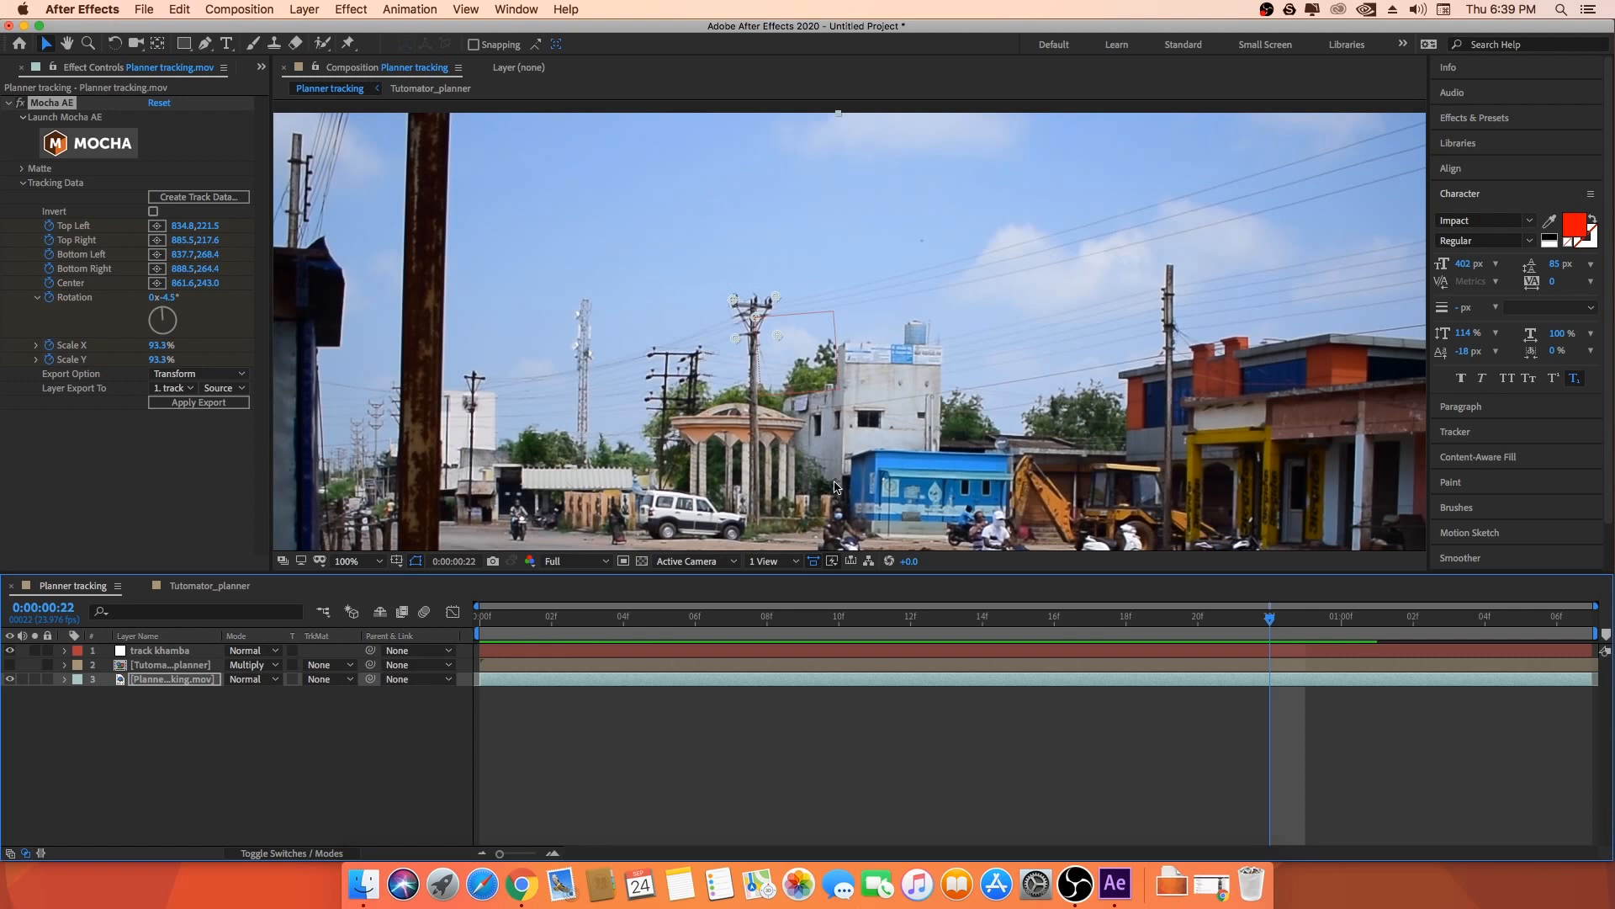
mouse_move(1266, 616)
mouse_down()
mouse_move(593, 646)
mouse_move(1257, 637)
mouse_up()
key(space)
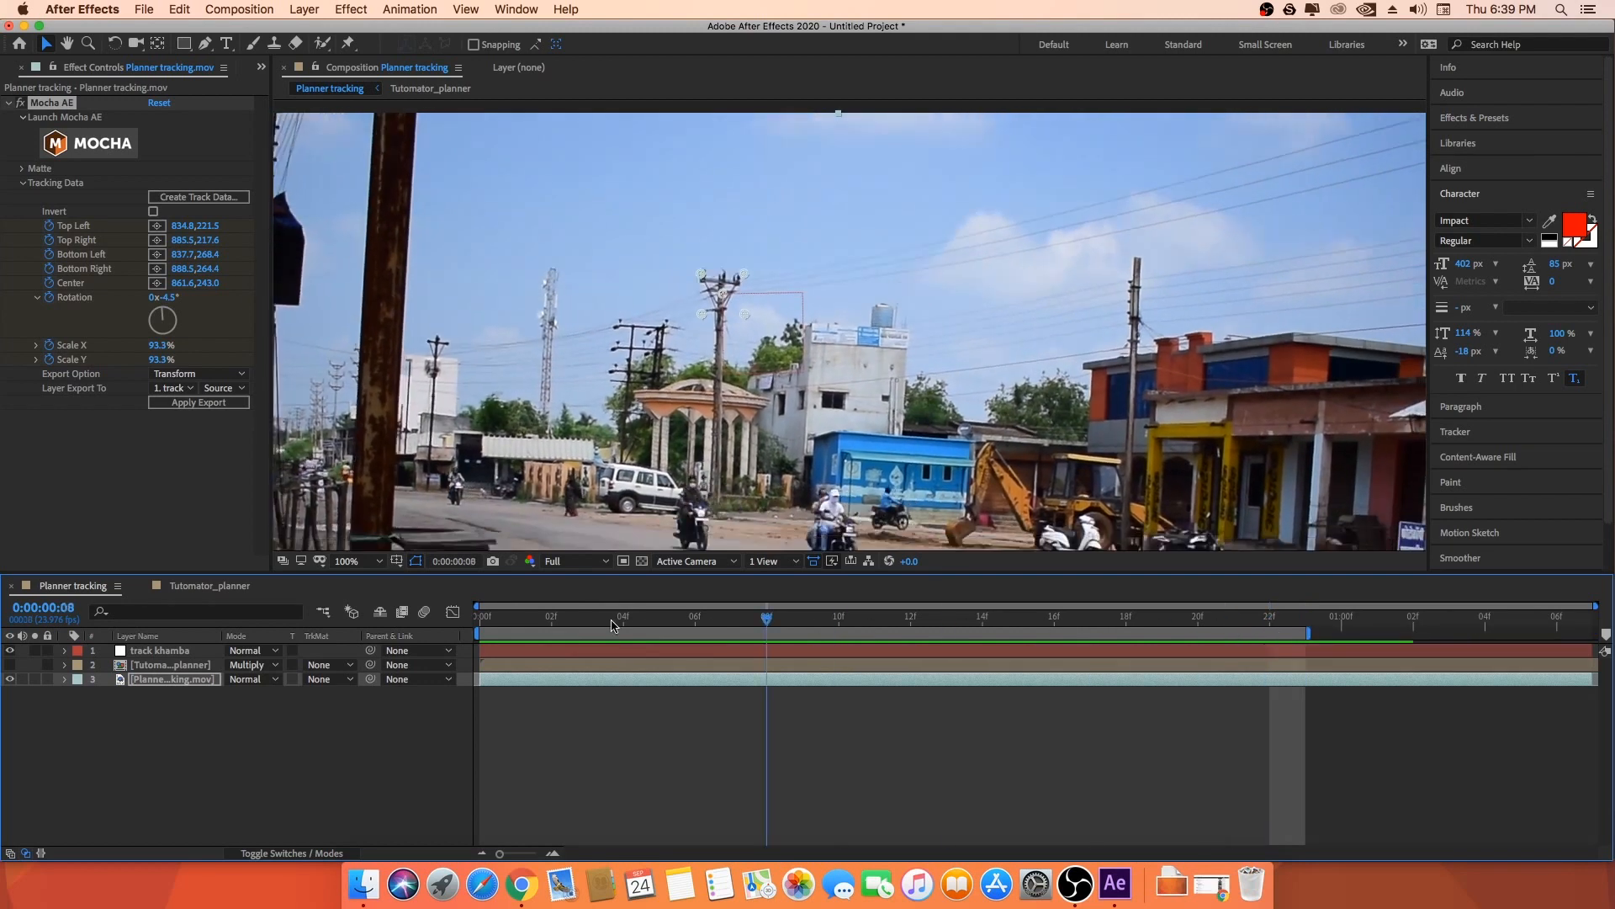
- Add a text layer reading TUTOMATOR at the first frame
right_click(101, 654)
mouse_move(133, 660)
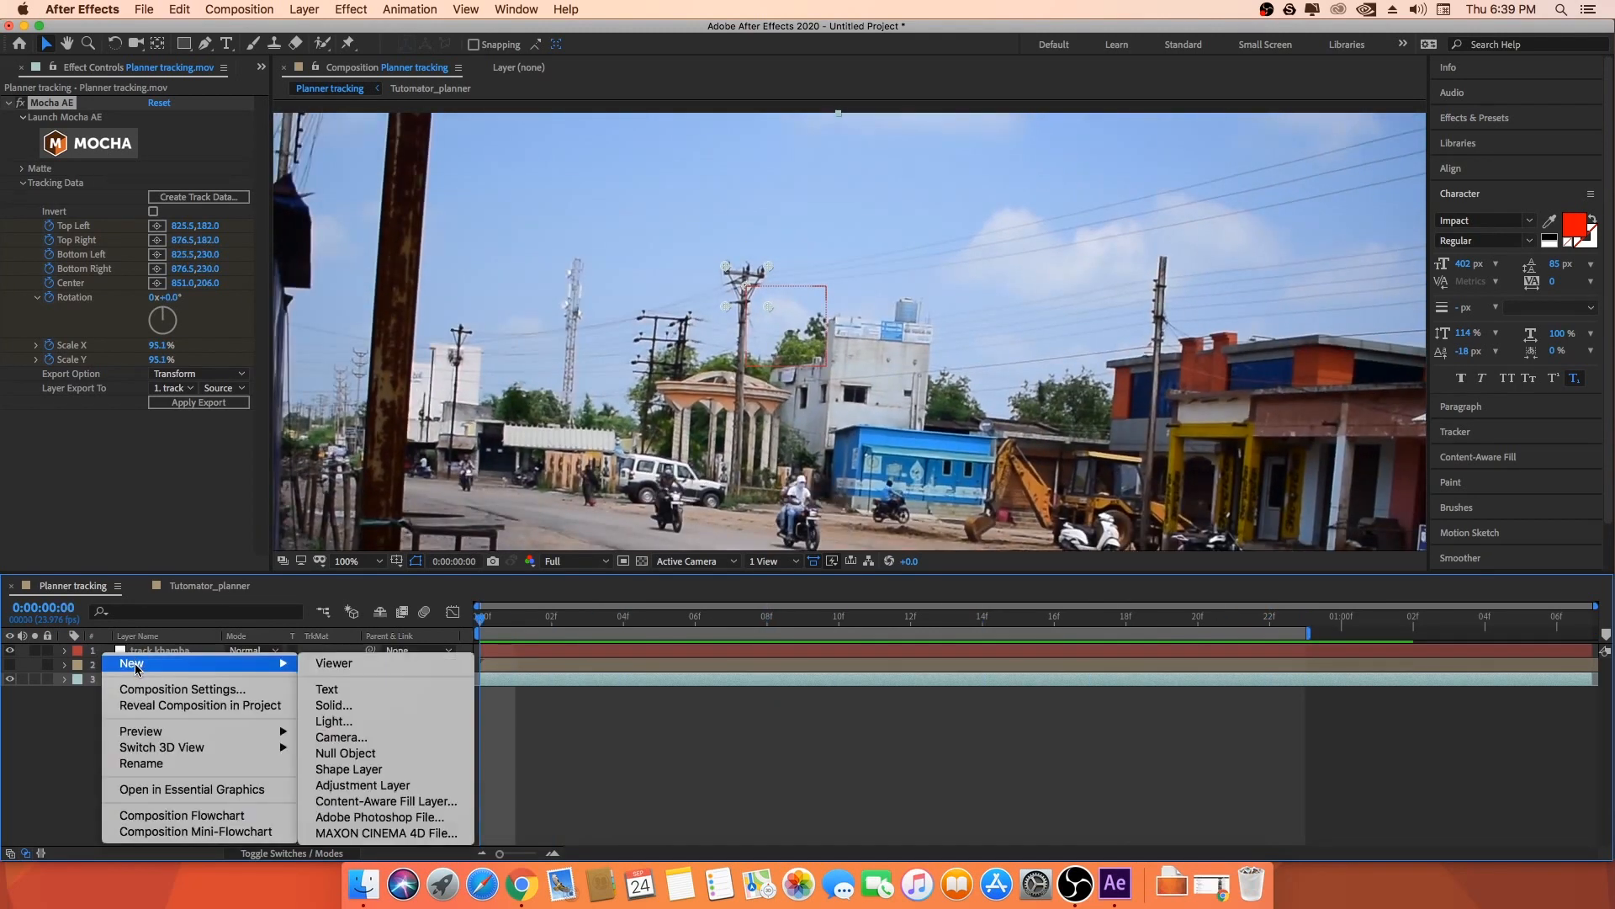
click(338, 692)
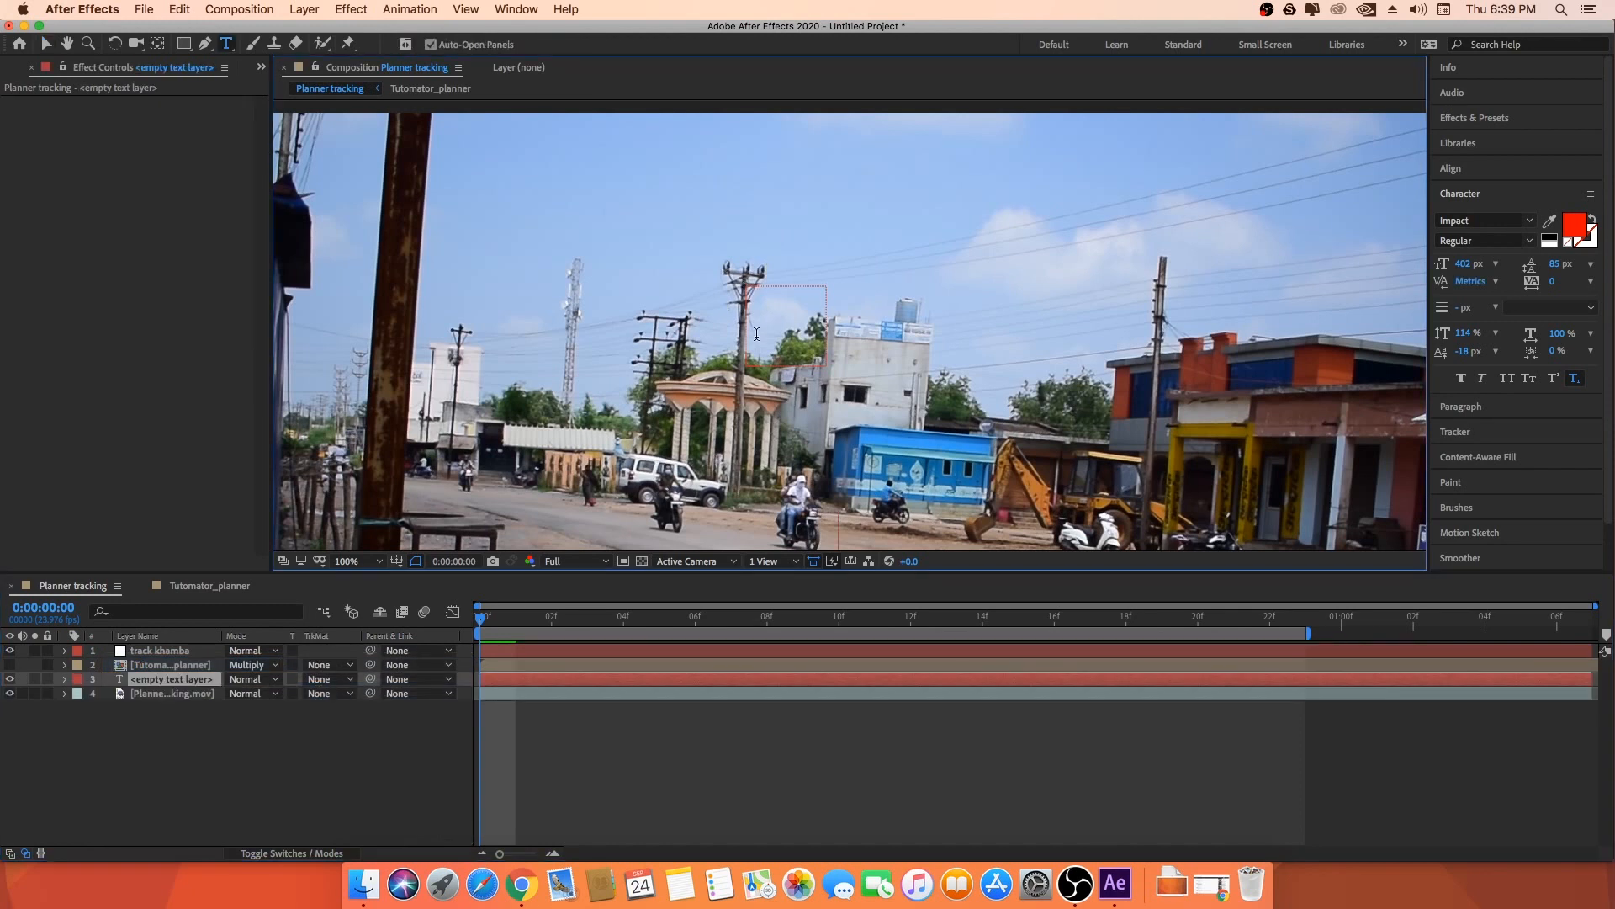
text(TUTOMATOR)
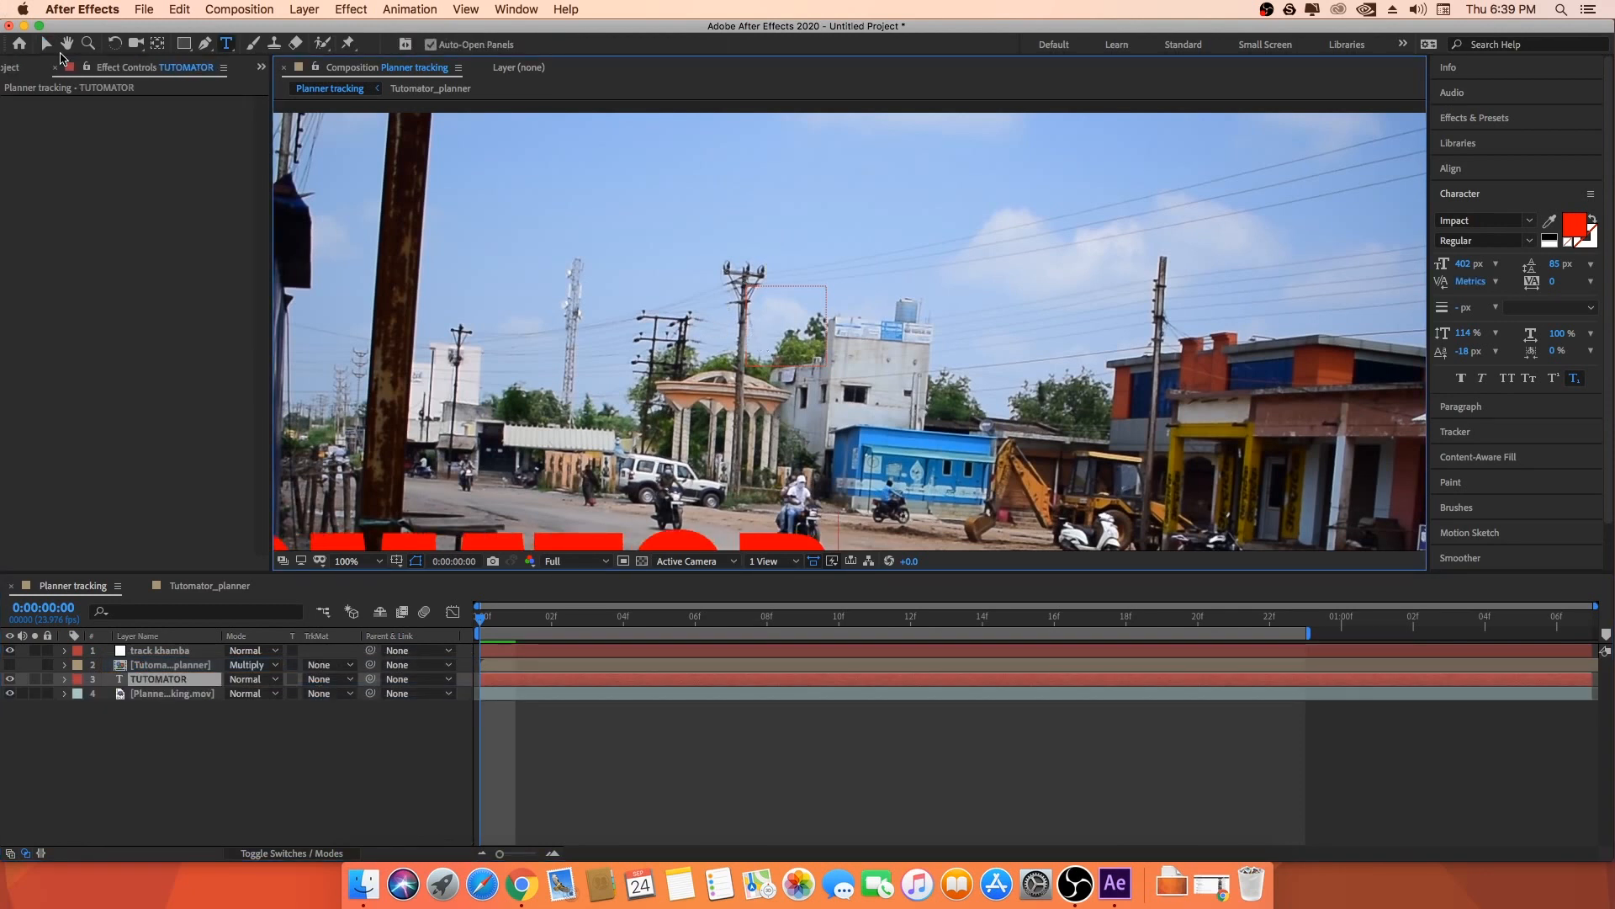
- Reduce the TUTOMATOR text size to 53 px and position it just above the top of the electric pole
click(46, 44)
scroll(574, 488, down, 1)
drag(551, 463, 752, 245)
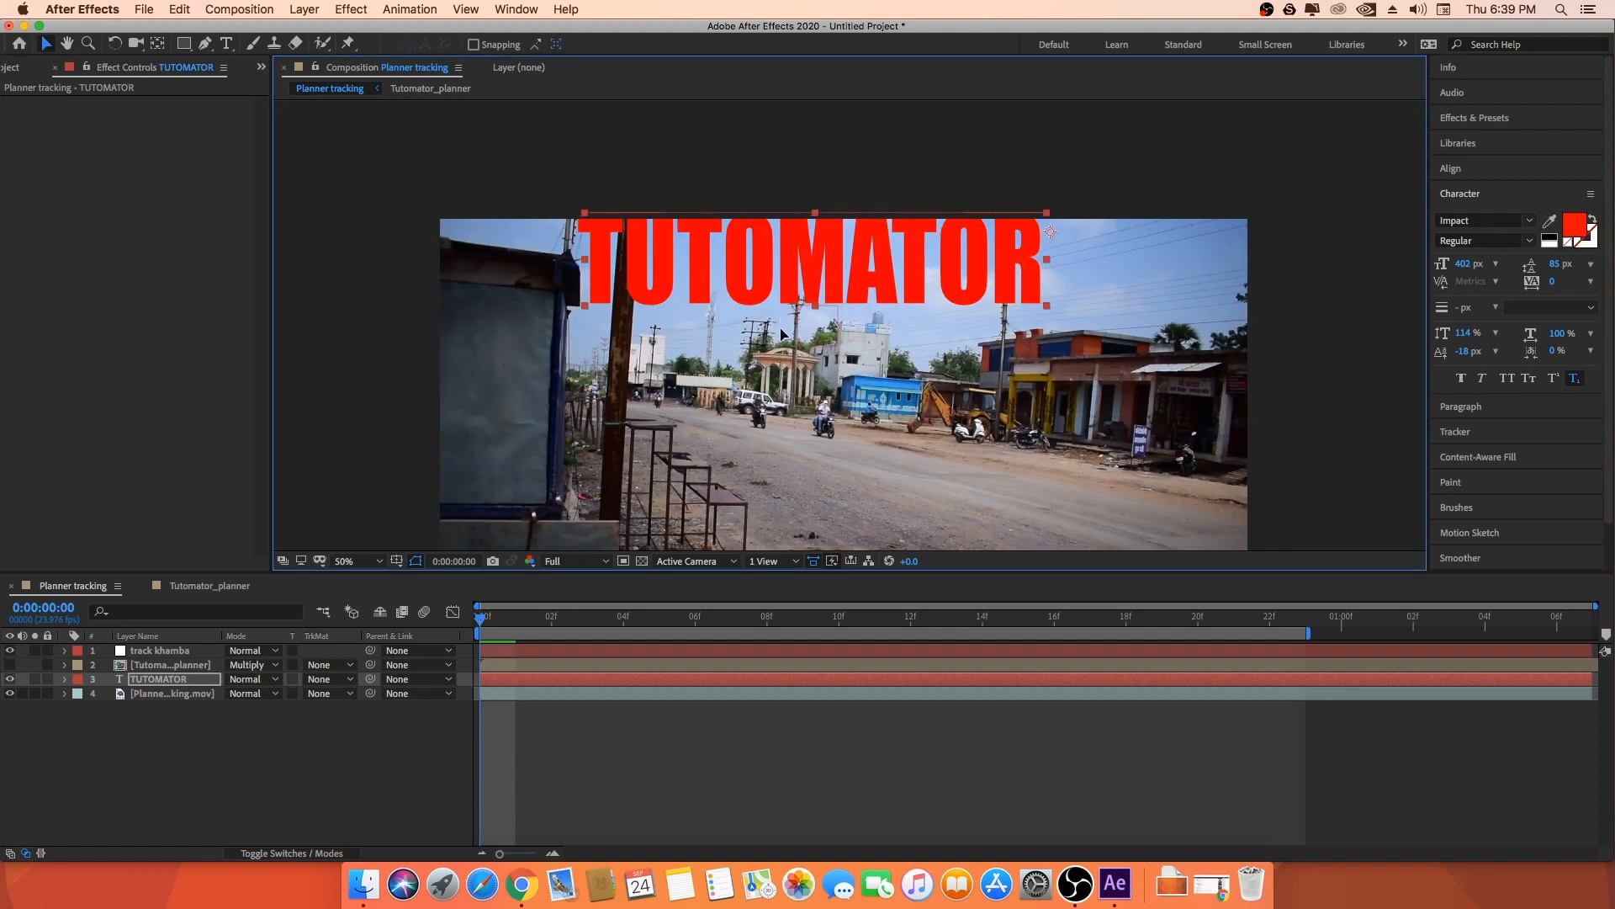
scroll(850, 302, up, 1)
drag(1465, 263, 772, 256)
key(period)
drag(688, 193, 843, 289)
key(Right)
key(Right)
key(Right)
key(Down)
key(Down)
key(Down)
key(Down)
key(Down)
key(Up)
- Move the TUTOMATOR text layer to the top of the layer stack and parent it to track khamba
click(170, 684)
drag(158, 686, 171, 642)
click(163, 665)
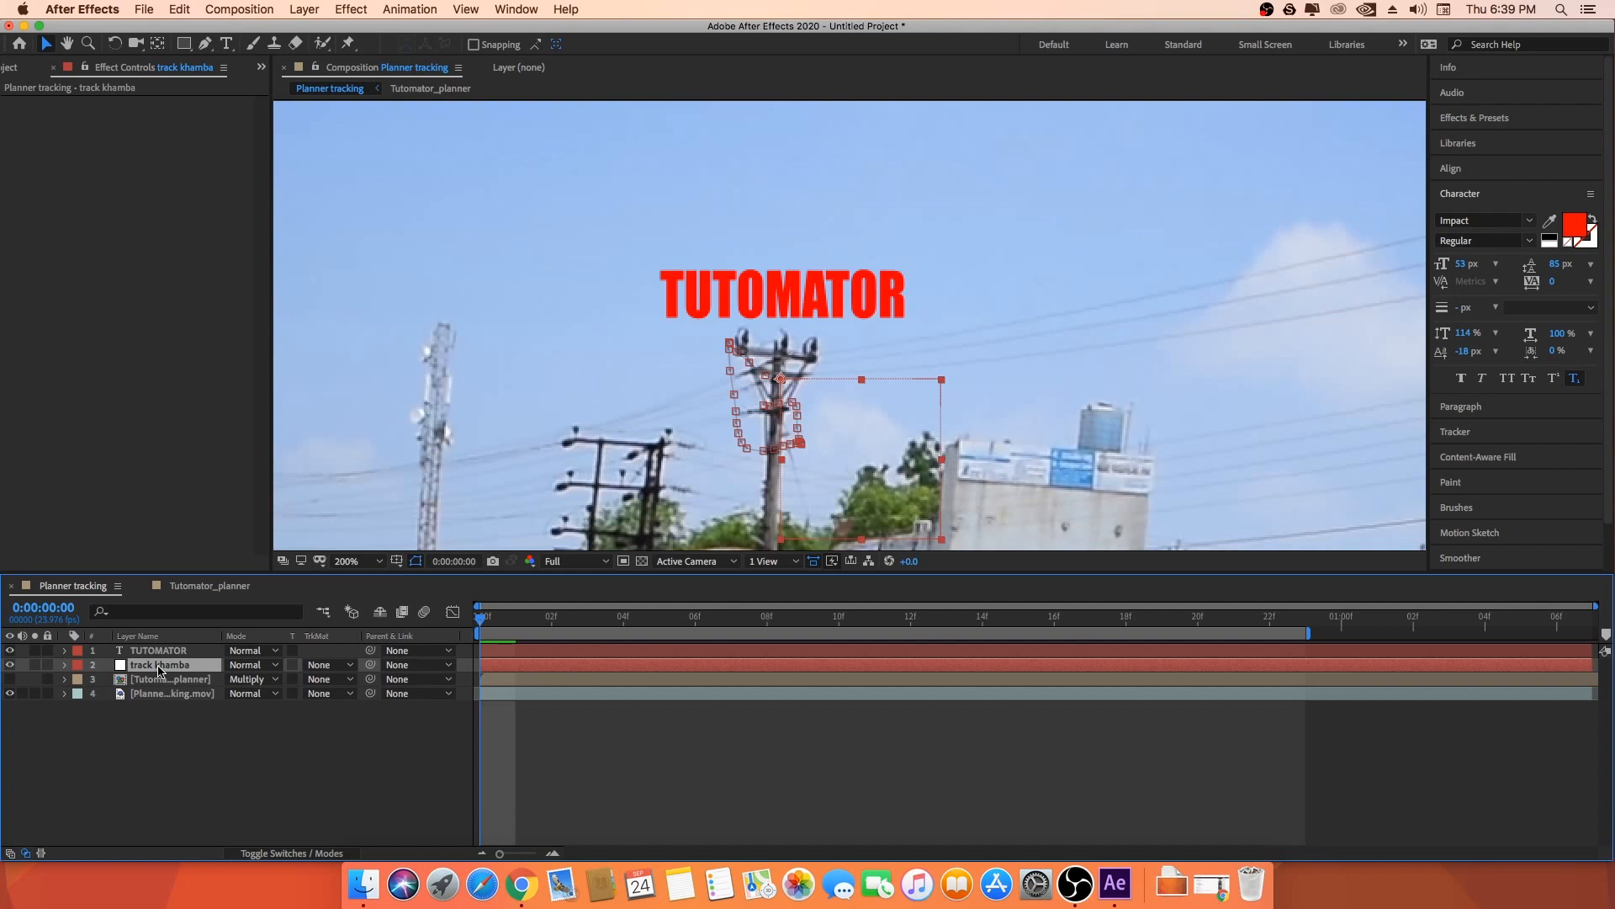
click(154, 652)
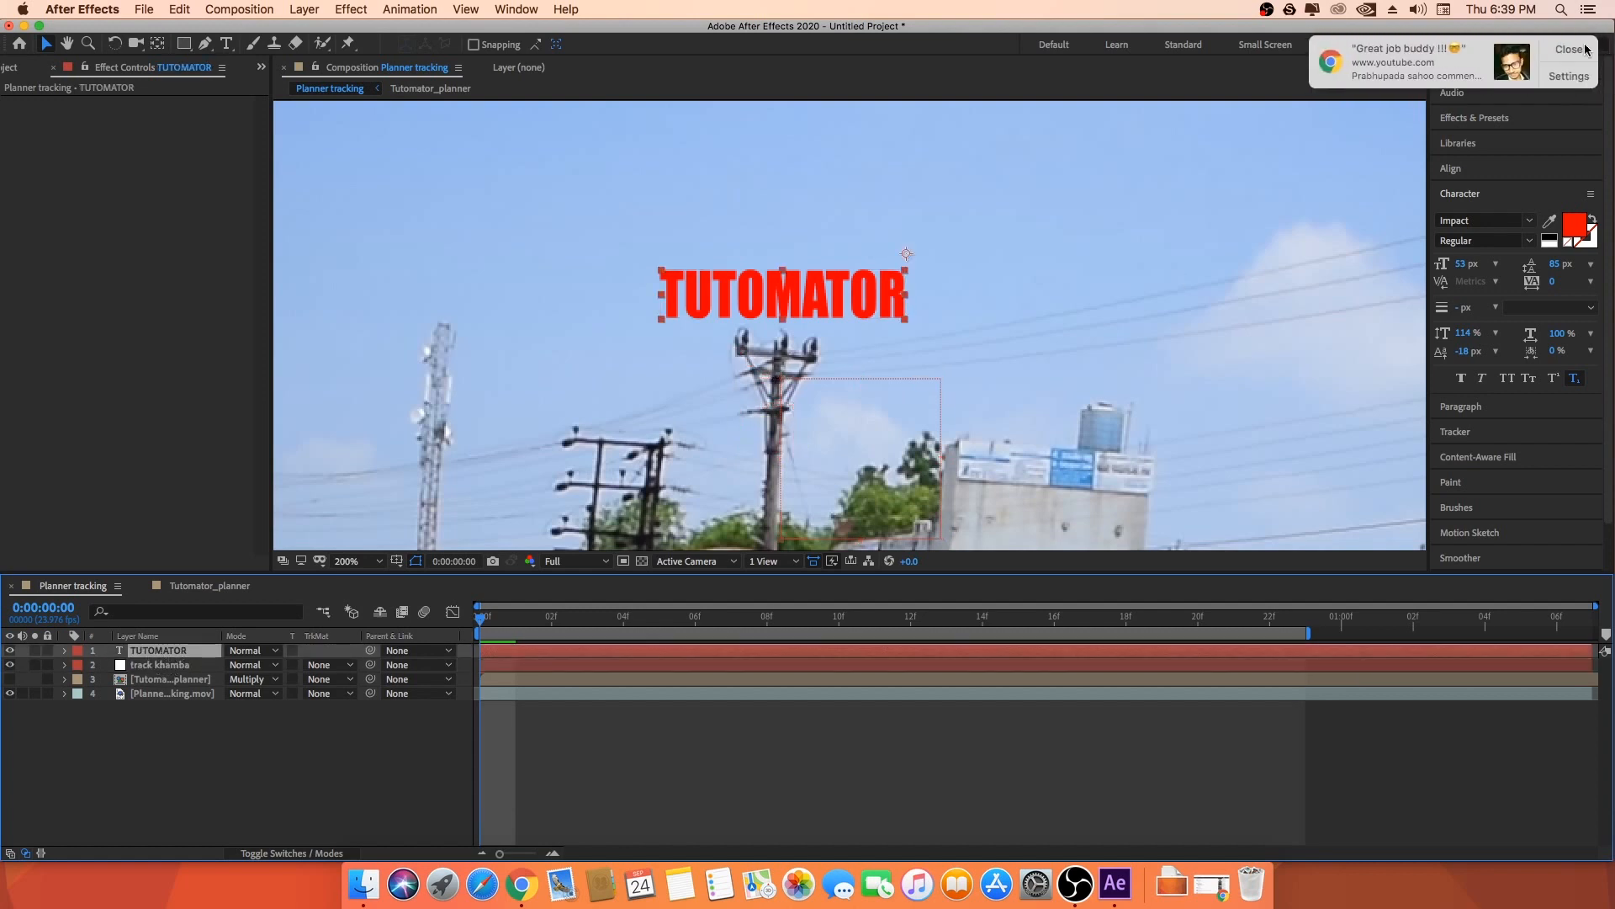
click(1586, 49)
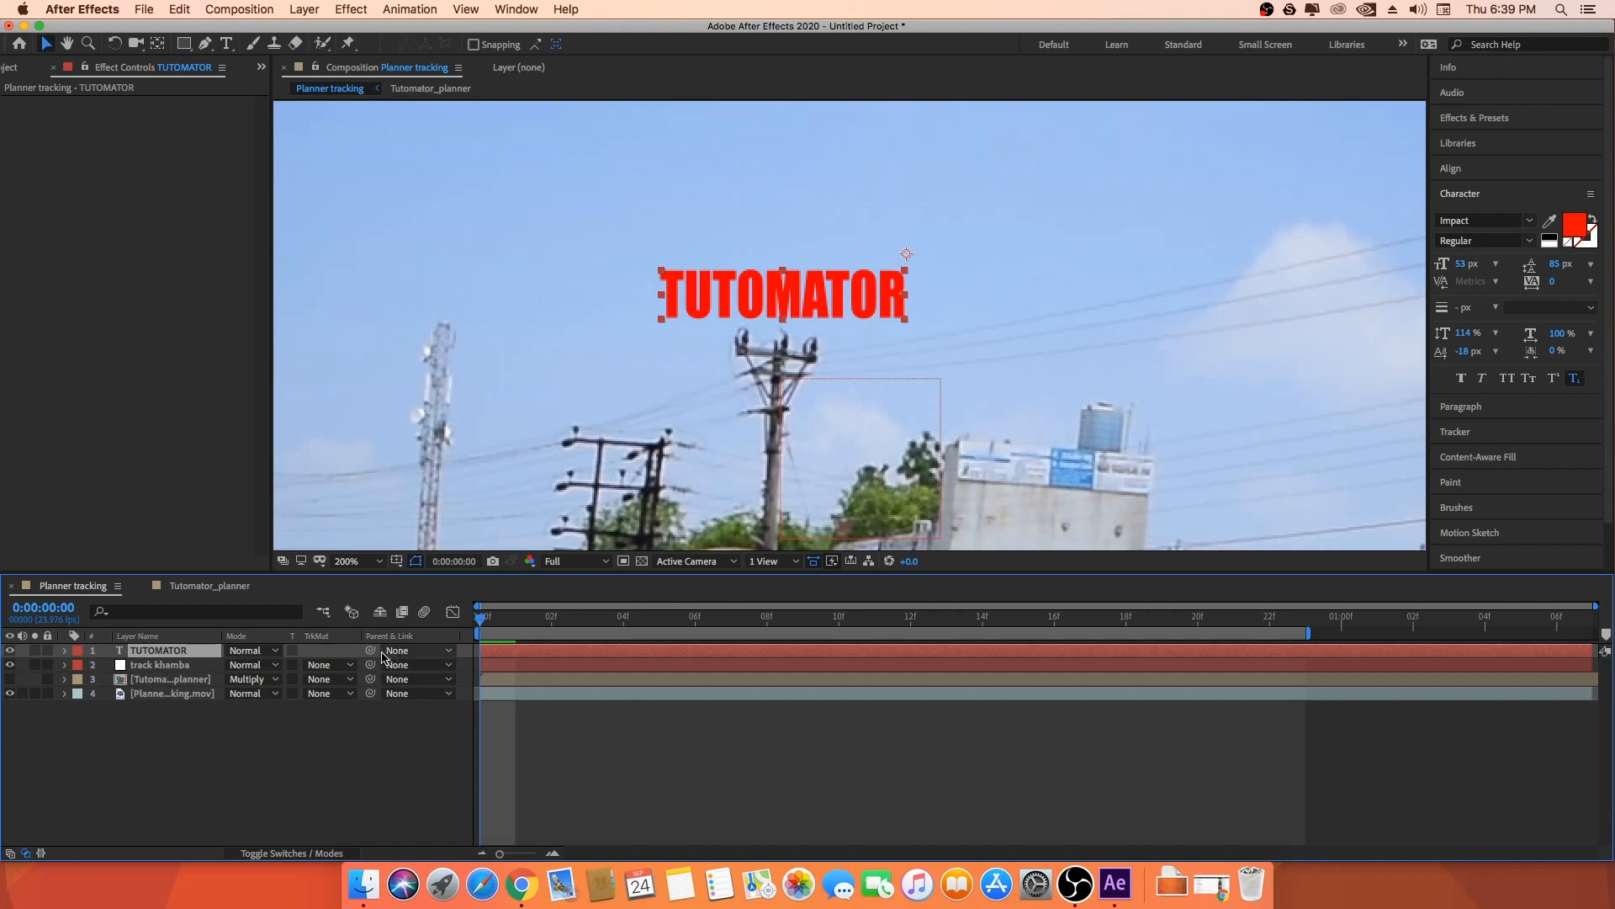
drag(373, 652, 337, 695)
mouse_move(169, 686)
mouse_down()
mouse_move(139, 669)
mouse_move(156, 669)
mouse_up()
- Scrub and play the opening frames to check that the text follows the pole, and return to the start
drag(532, 623, 695, 618)
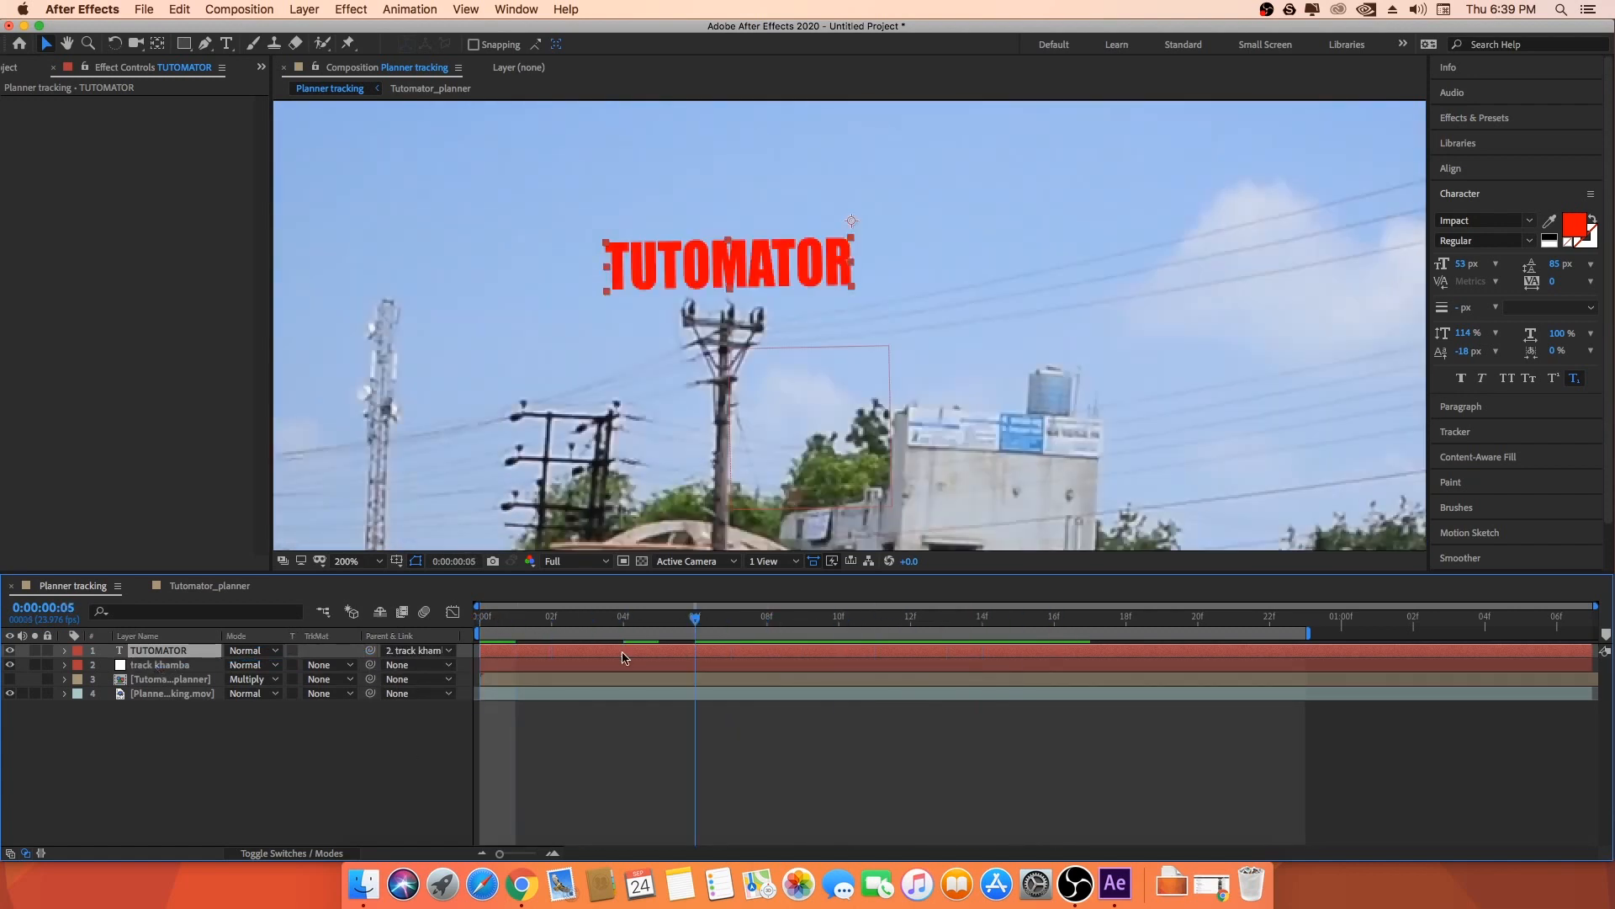
key(space)
drag(589, 624, 468, 621)
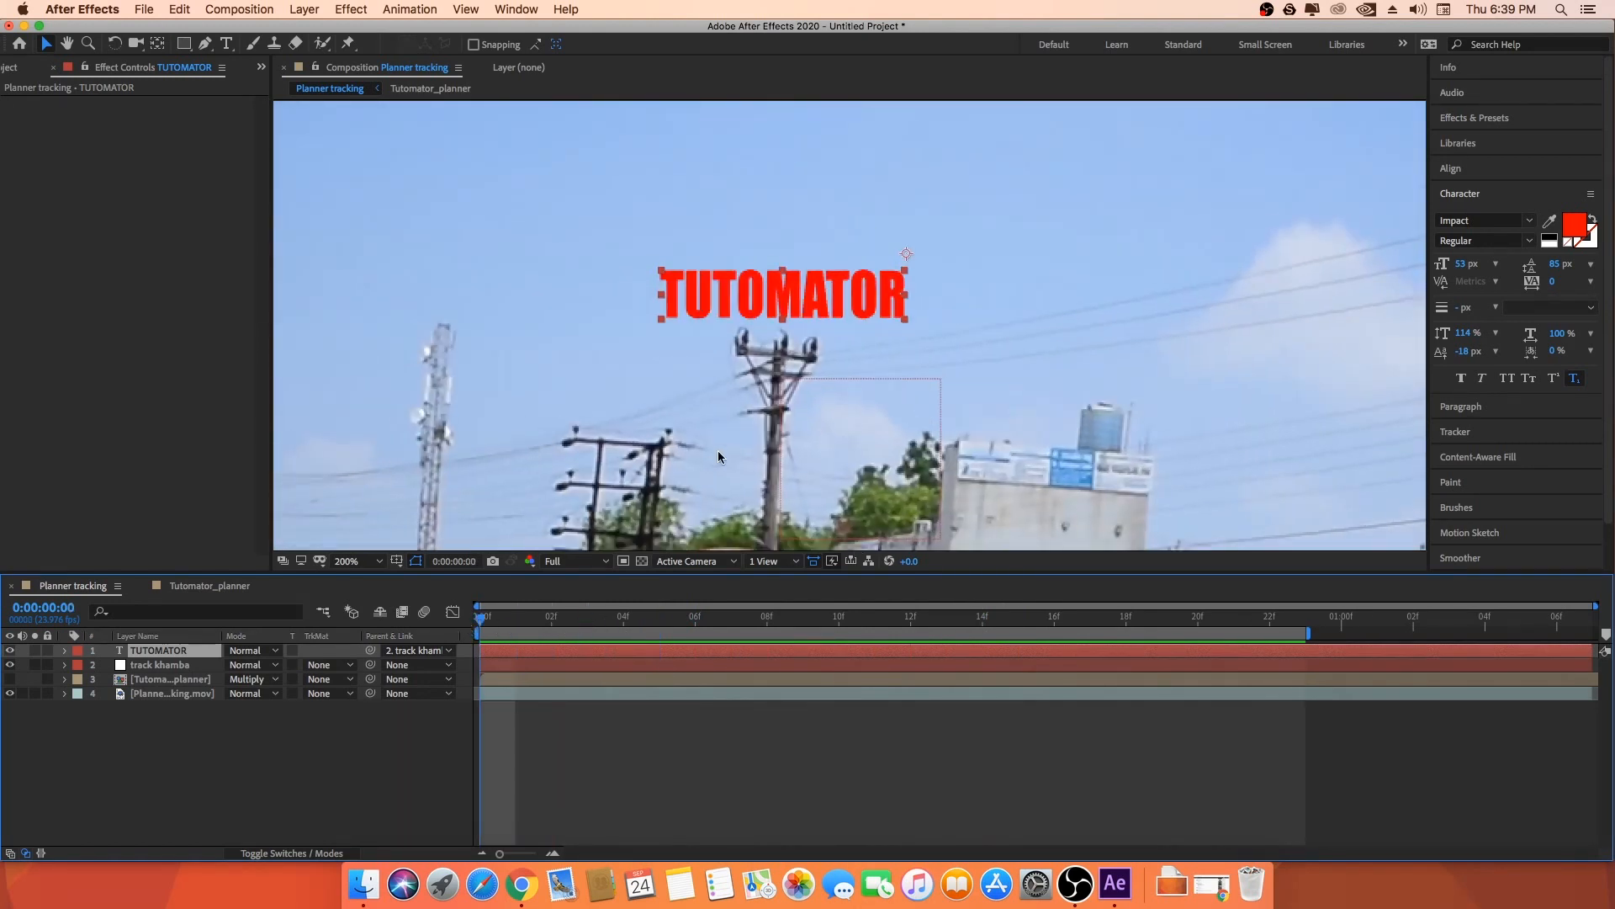
- Make the TUTOMATOR text a 3D layer and rotate it slightly in perspective above the pole
click(289, 854)
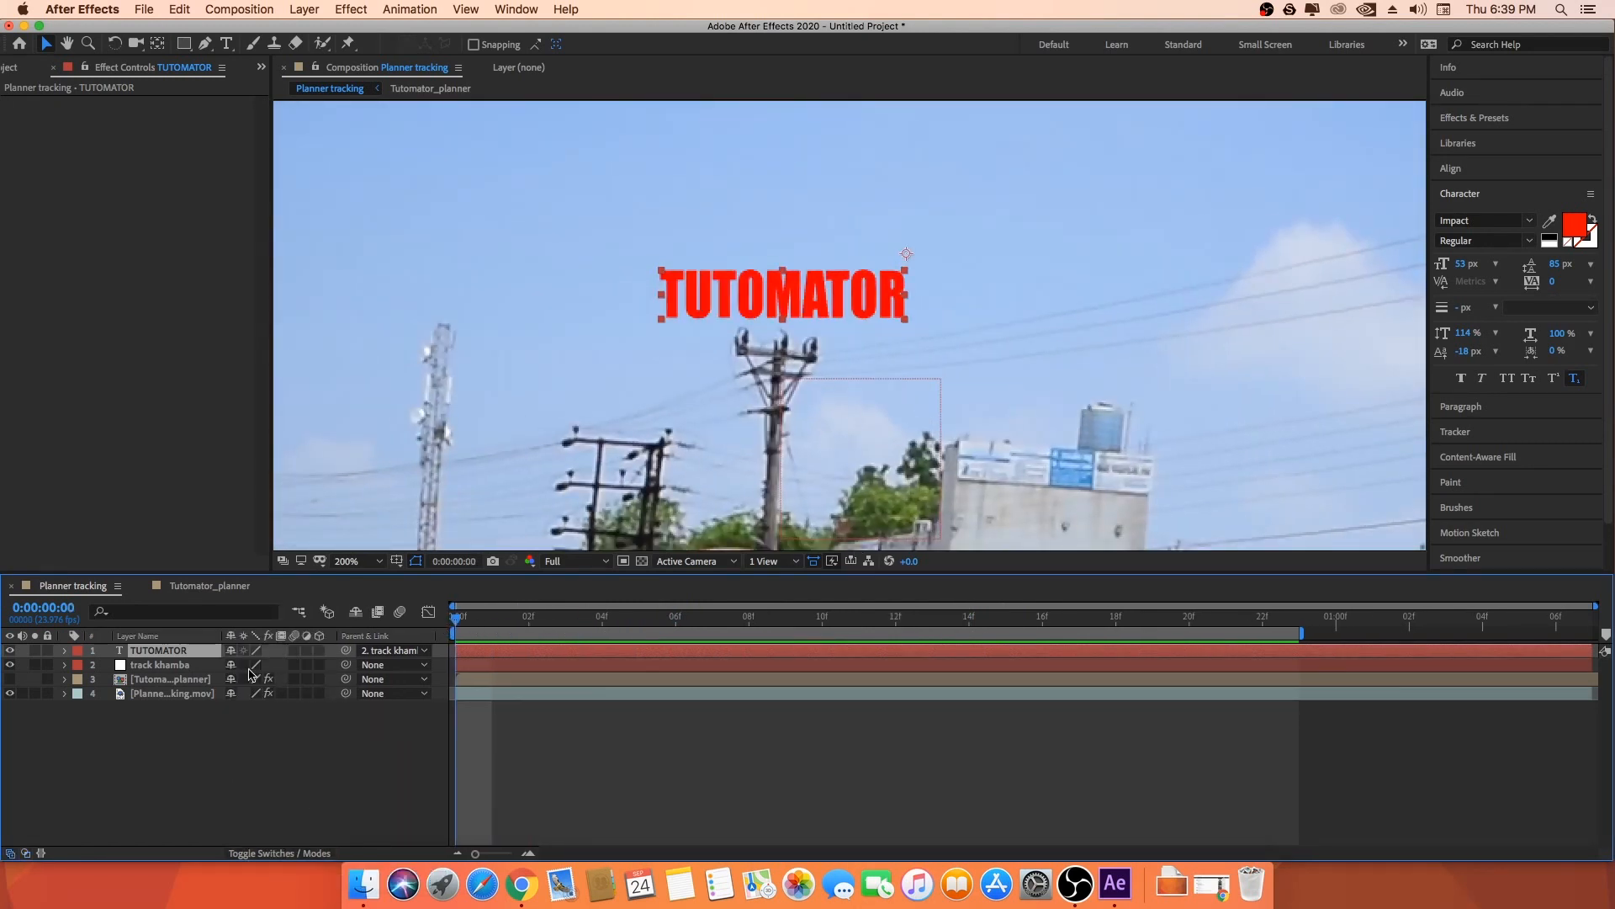
click(320, 651)
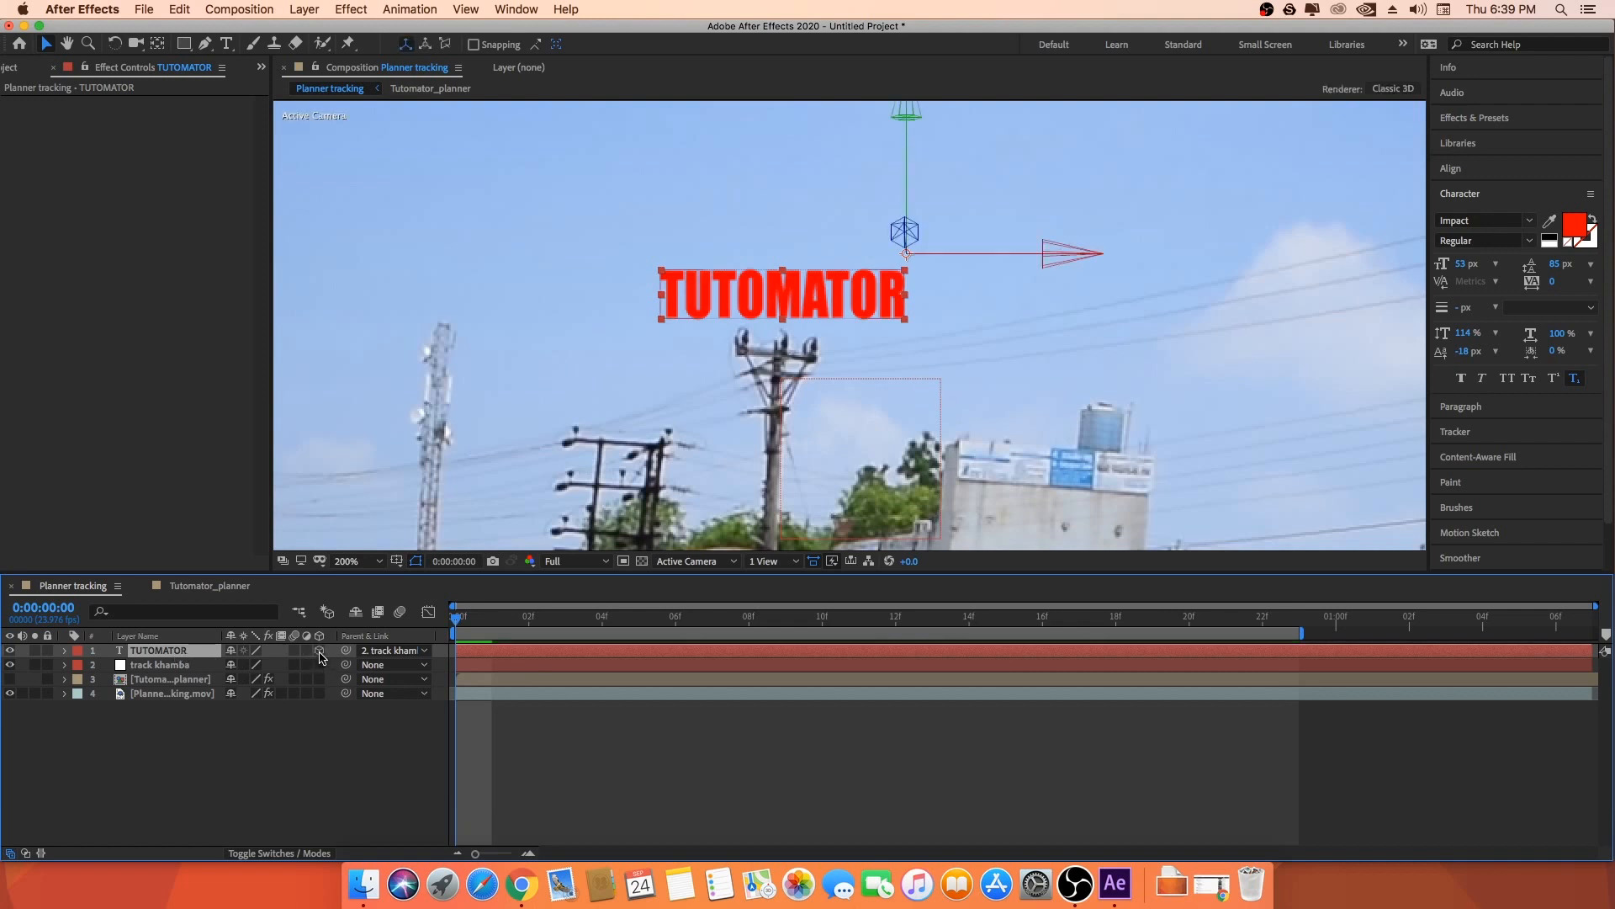
key(space)
drag(826, 262, 841, 295)
click(114, 44)
drag(921, 198, 954, 204)
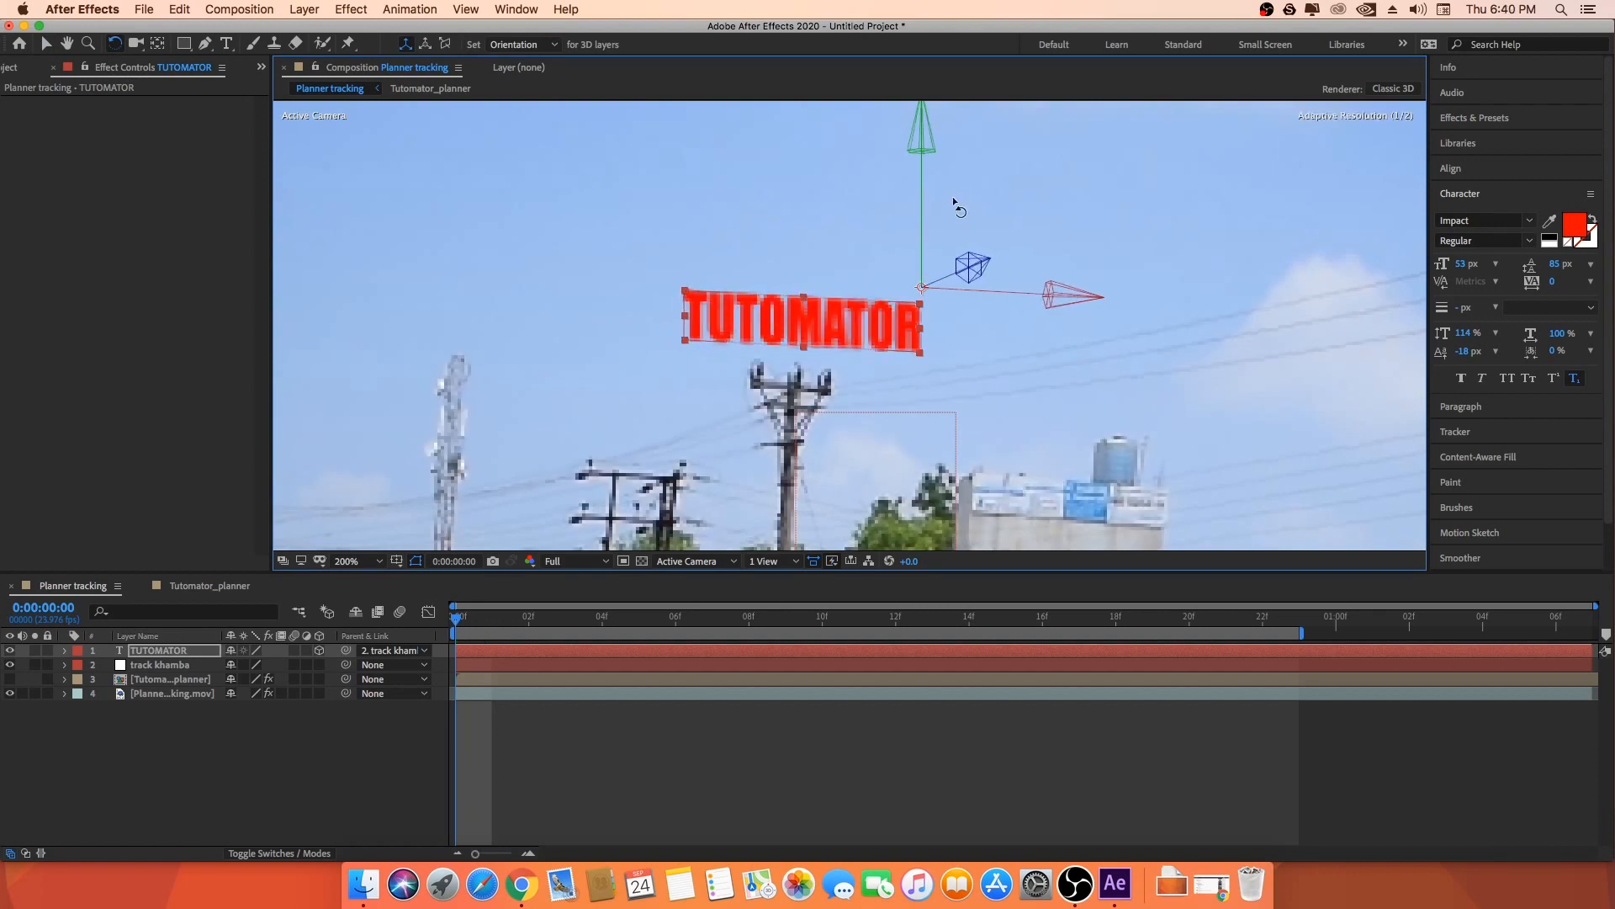
click(960, 271)
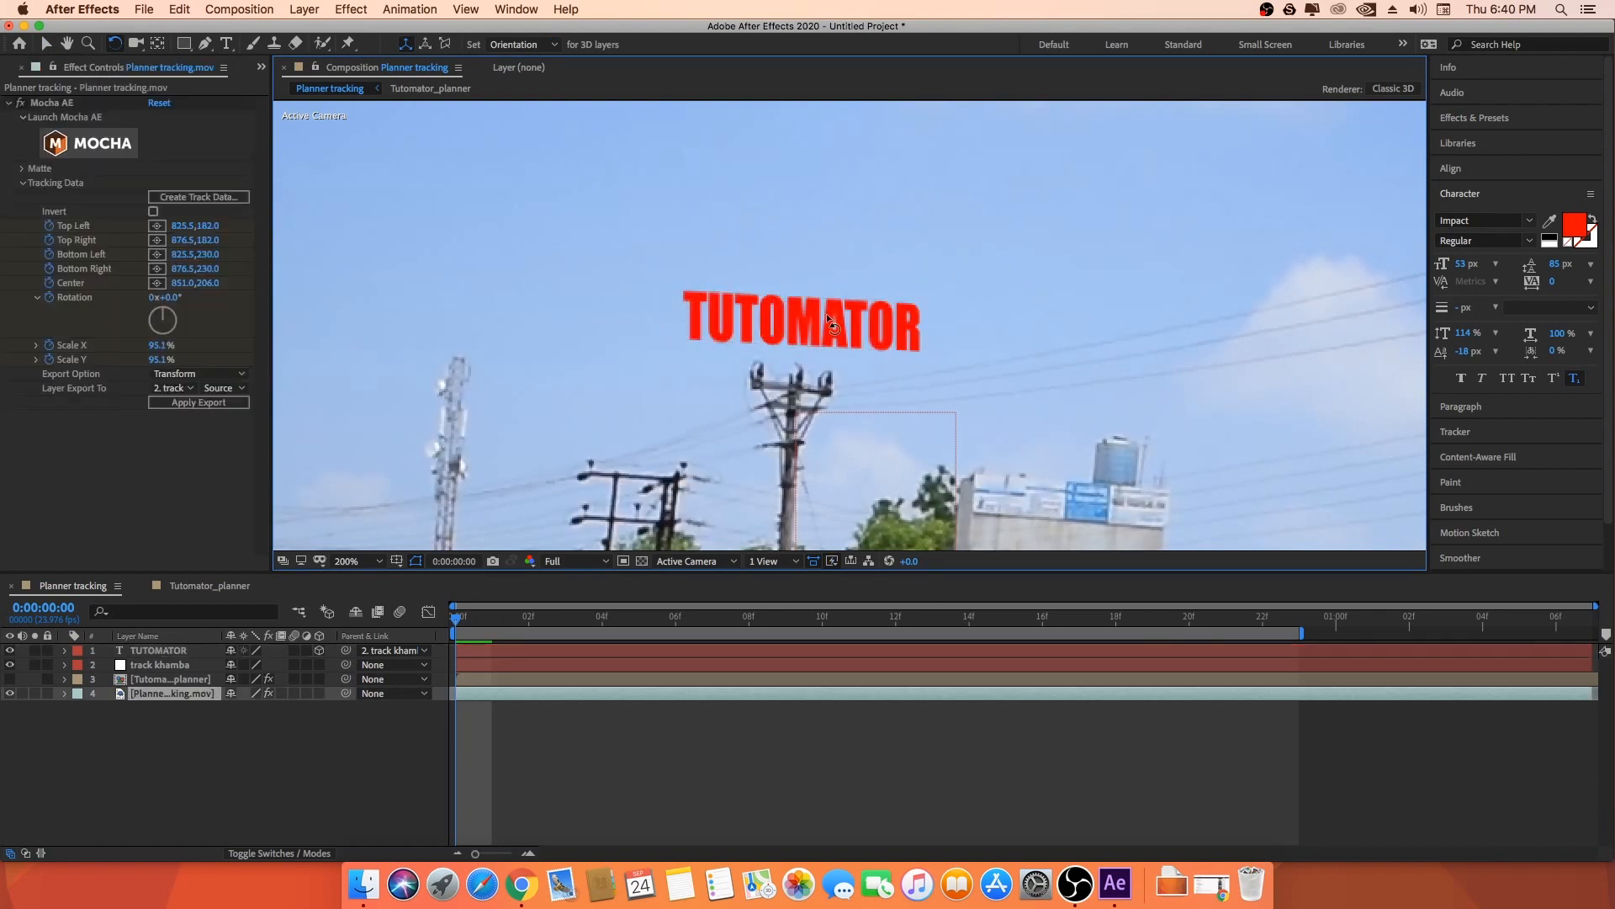
click(156, 652)
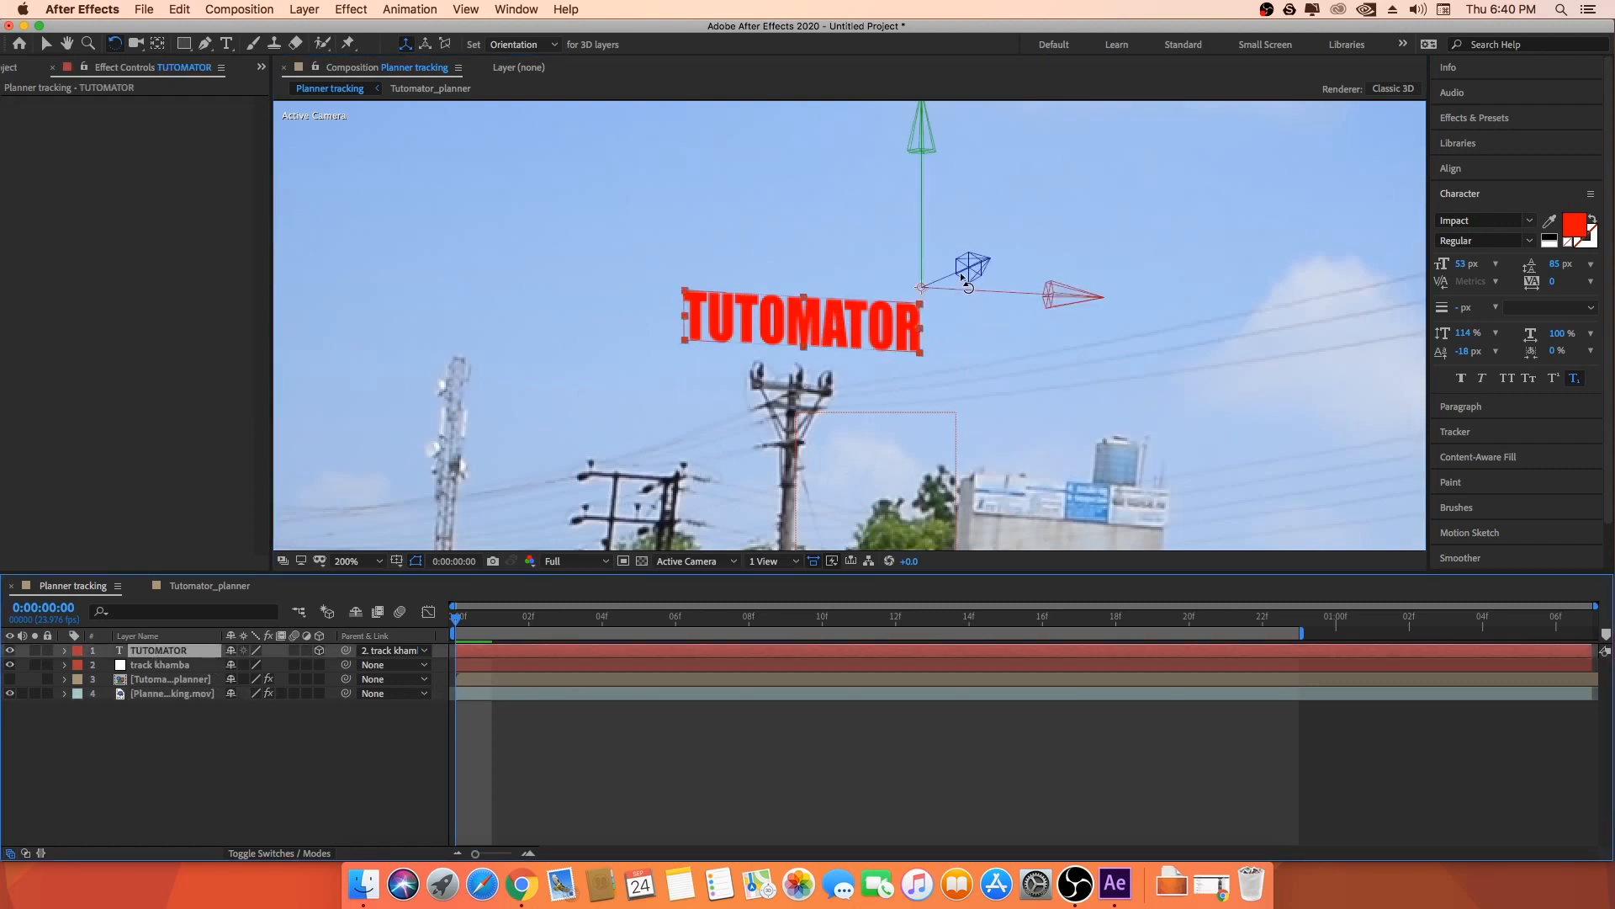
drag(963, 278, 987, 223)
scroll(955, 270, down, 2)
click(903, 228)
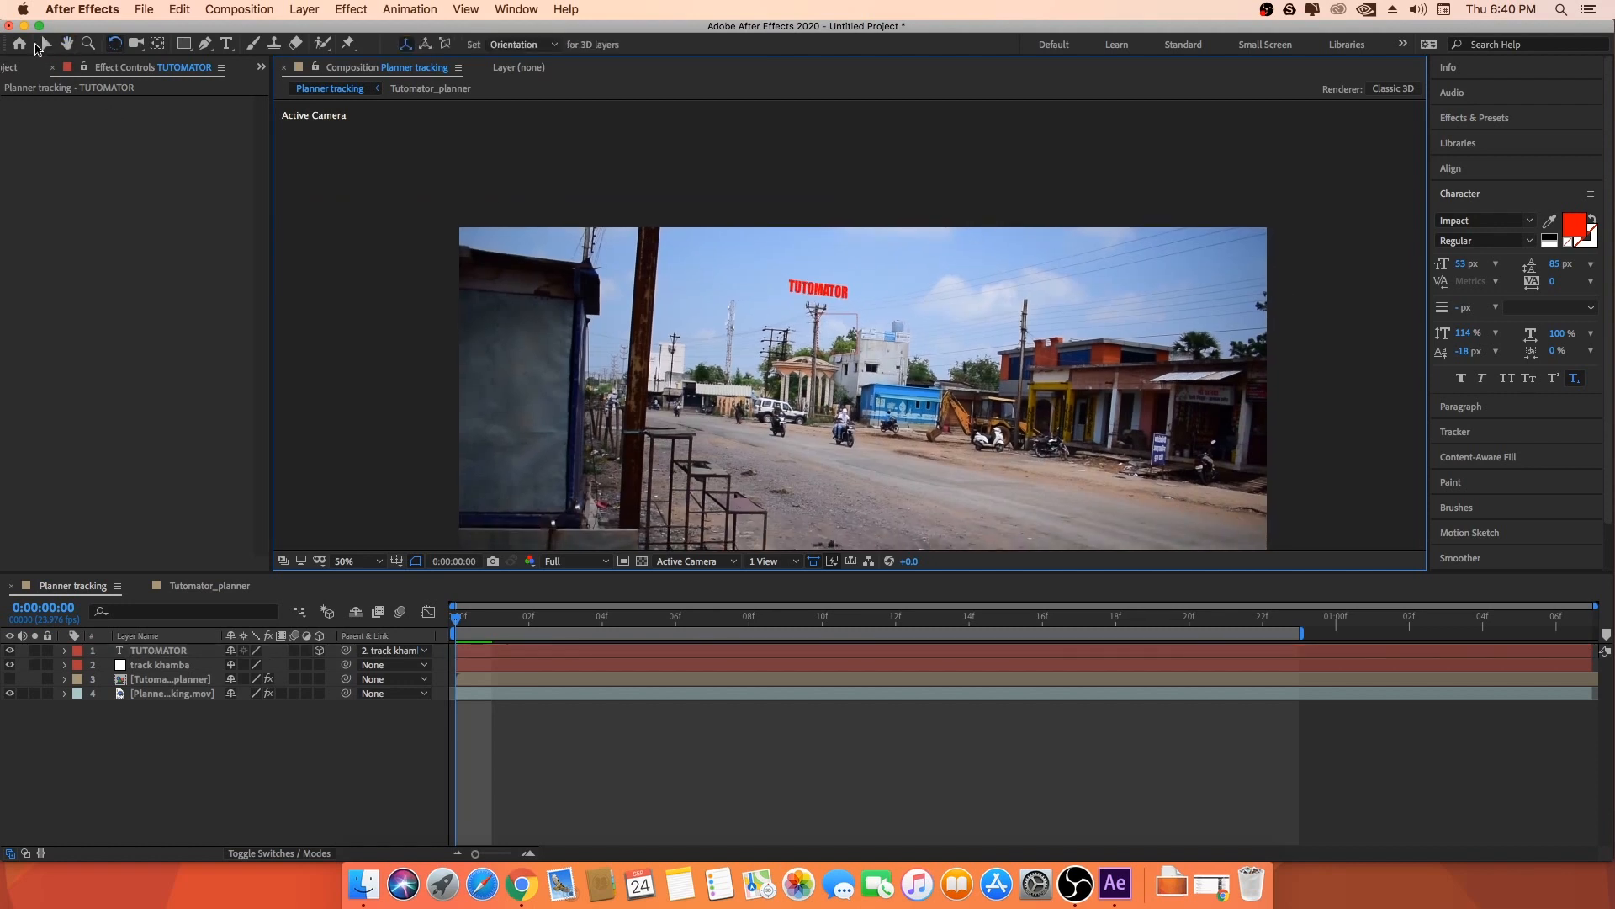
- Play the work area from the start to check the rotated text's tracking in the full frame
click(45, 44)
drag(384, 322, 386, 293)
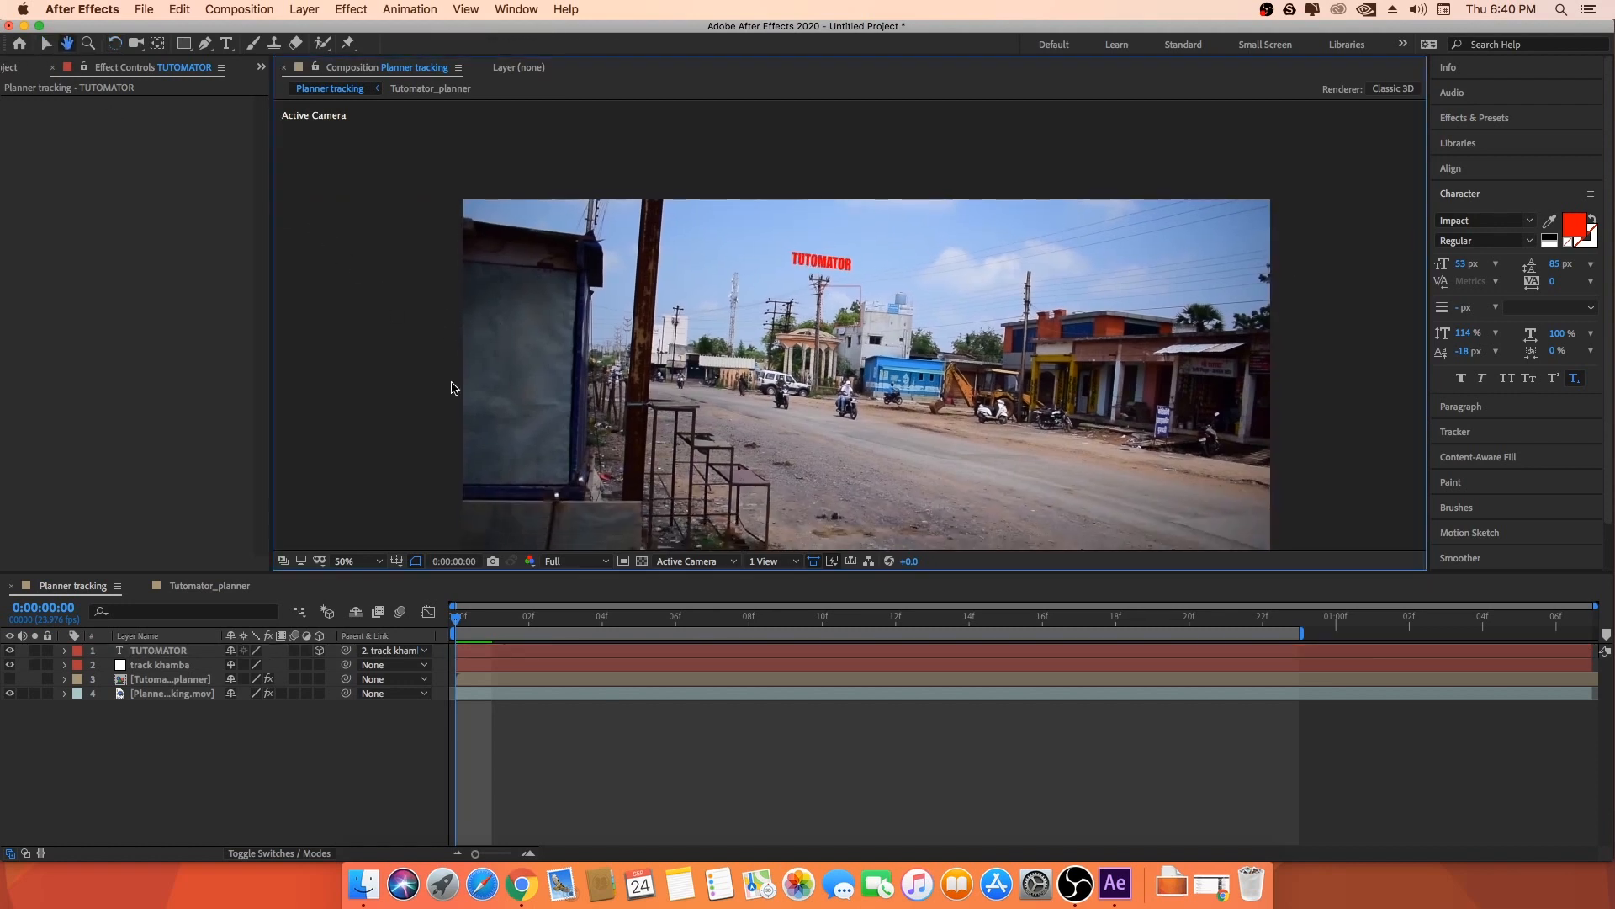
click(472, 620)
key(space)
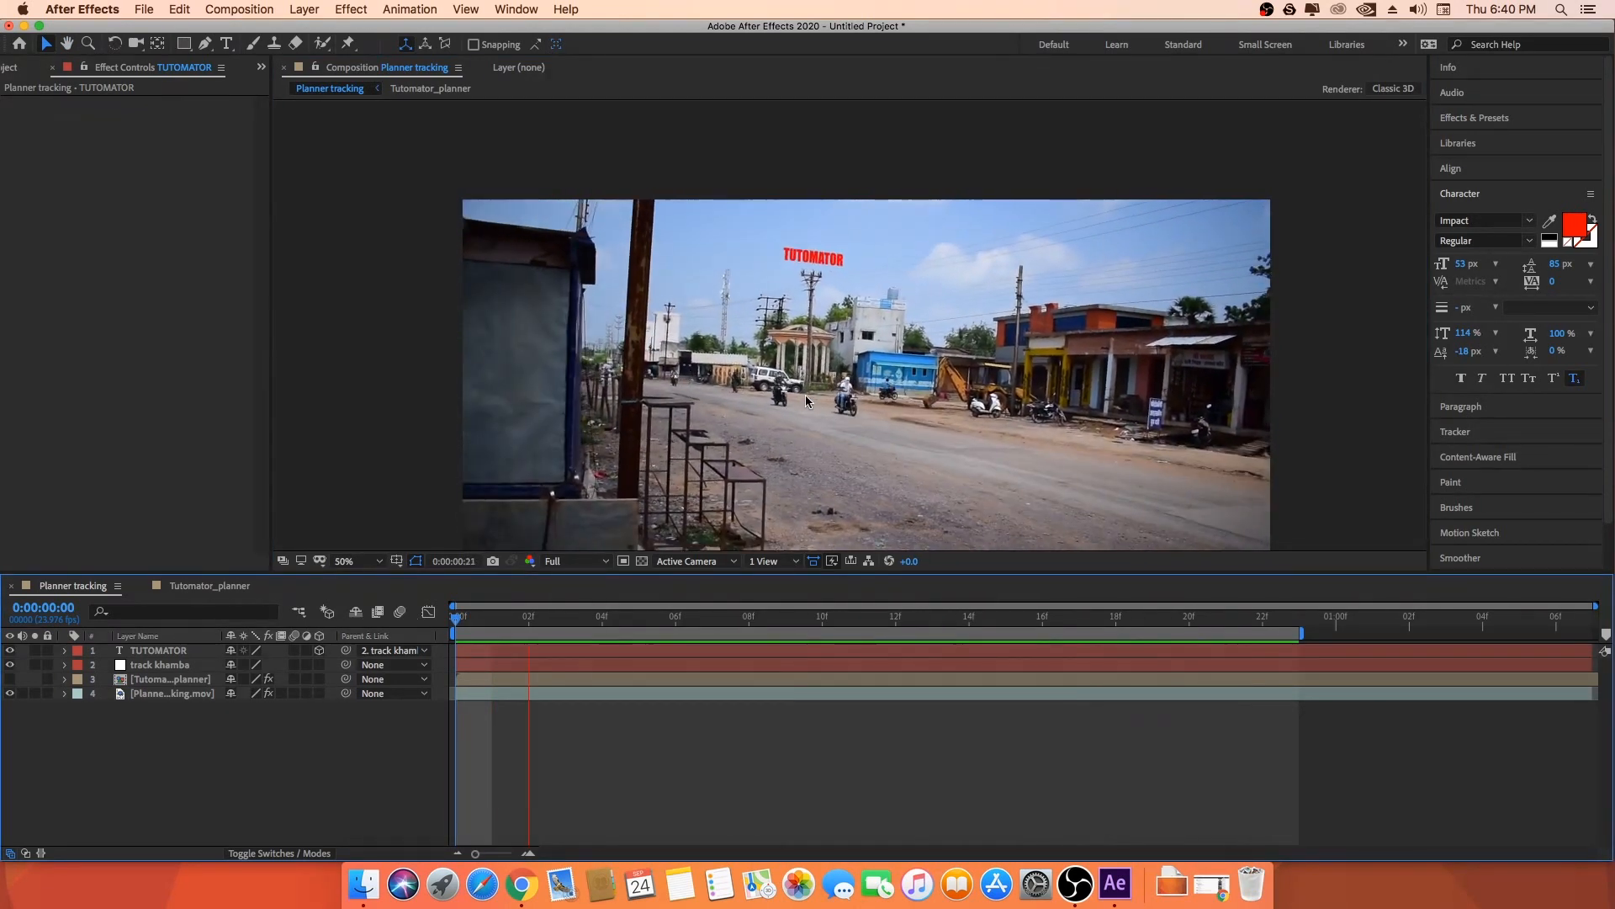
- Return to the first frame and turn the Tutomator_planner road text layer's visibility back on
click(506, 626)
mouse_move(443, 631)
mouse_down()
mouse_move(1254, 626)
mouse_move(454, 629)
mouse_up()
click(161, 679)
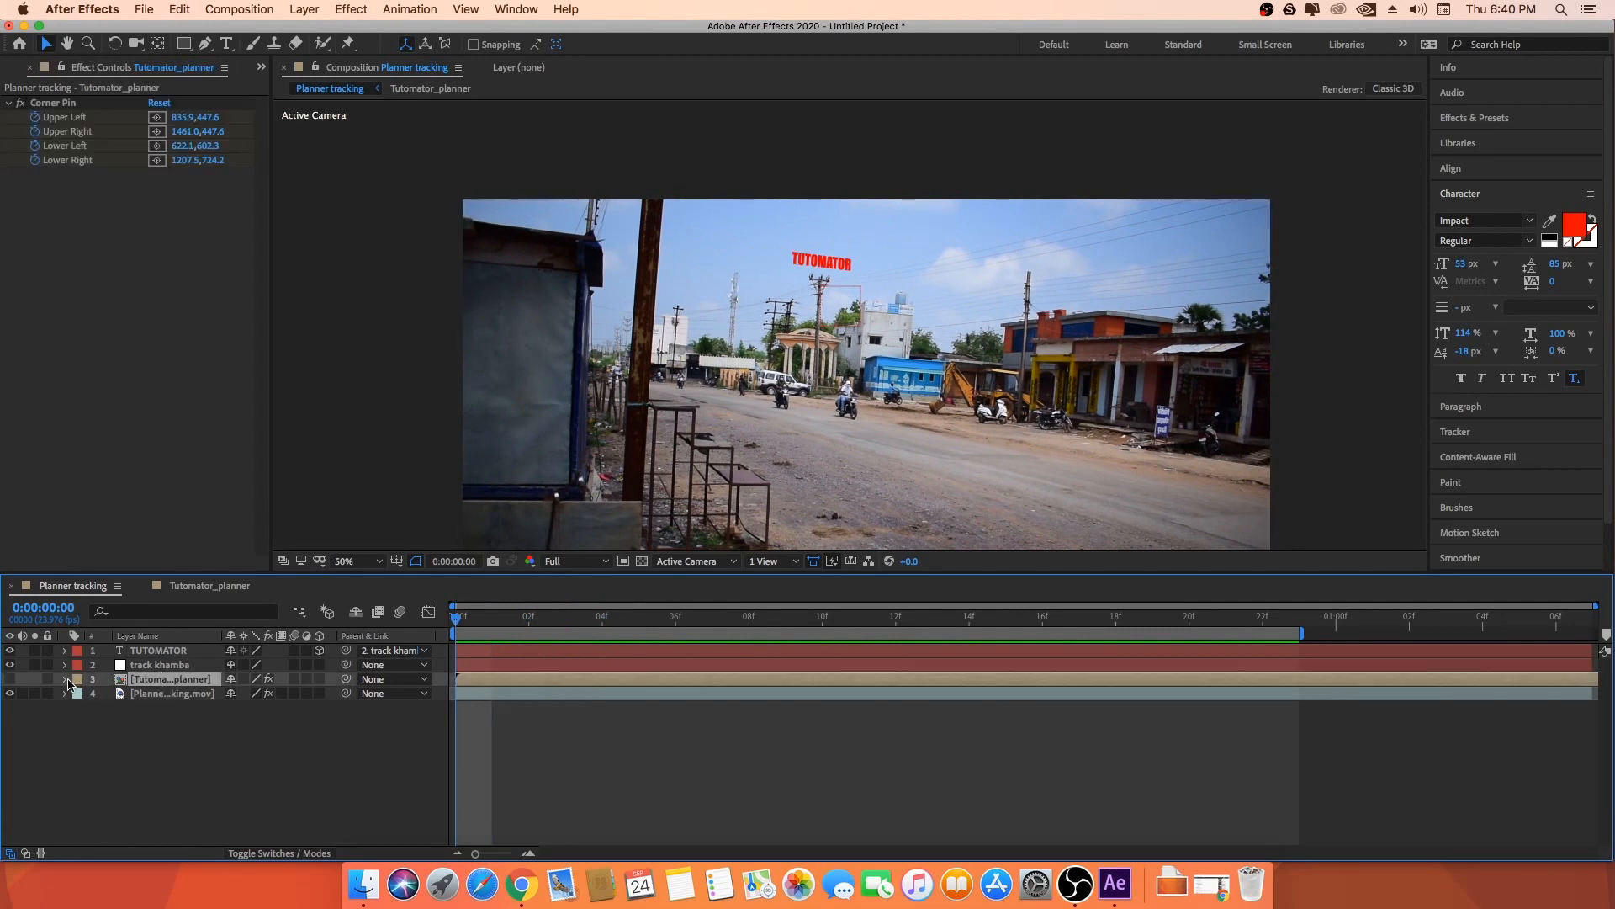
drag(8, 679, 9, 693)
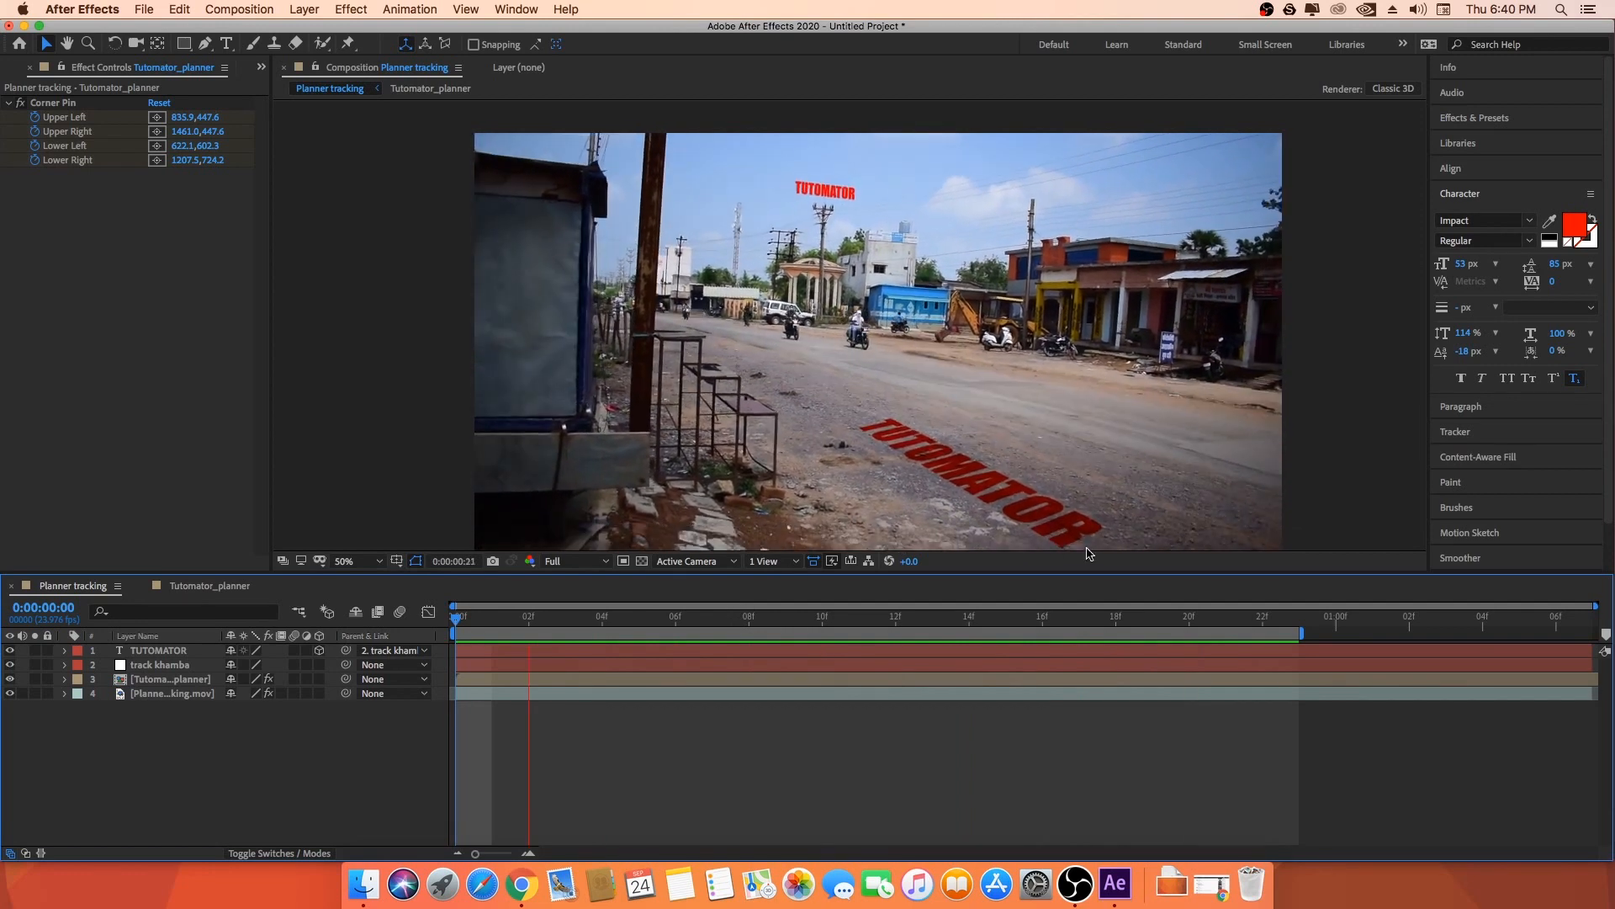
- Stop the preview and create a new composition from the DSC_0041 2.mov footage
key(space)
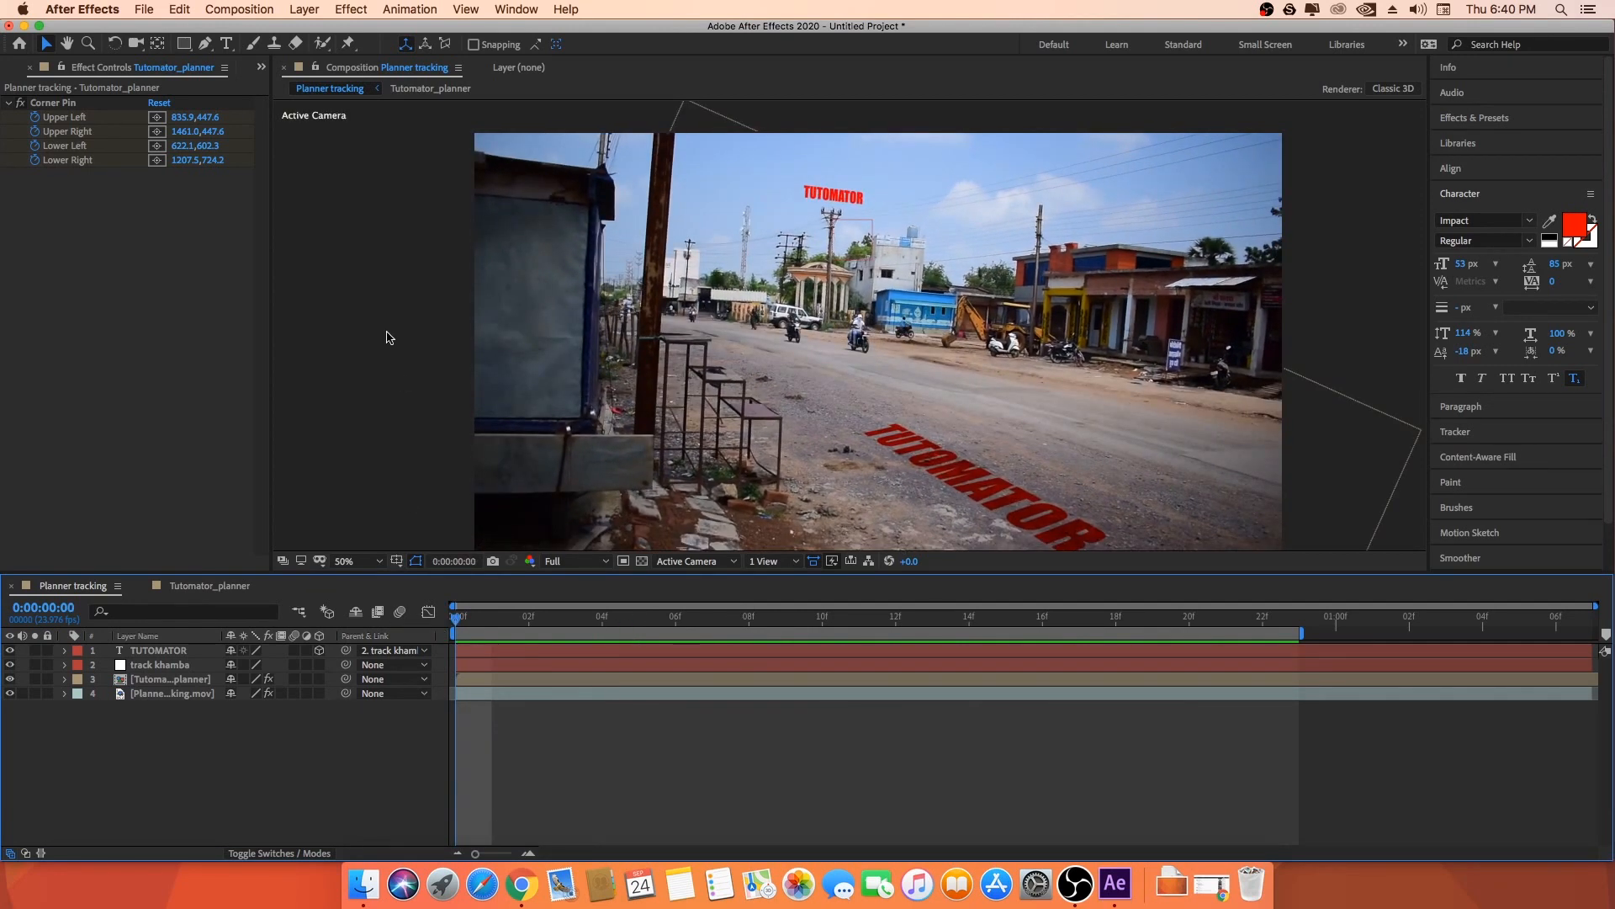
click(13, 74)
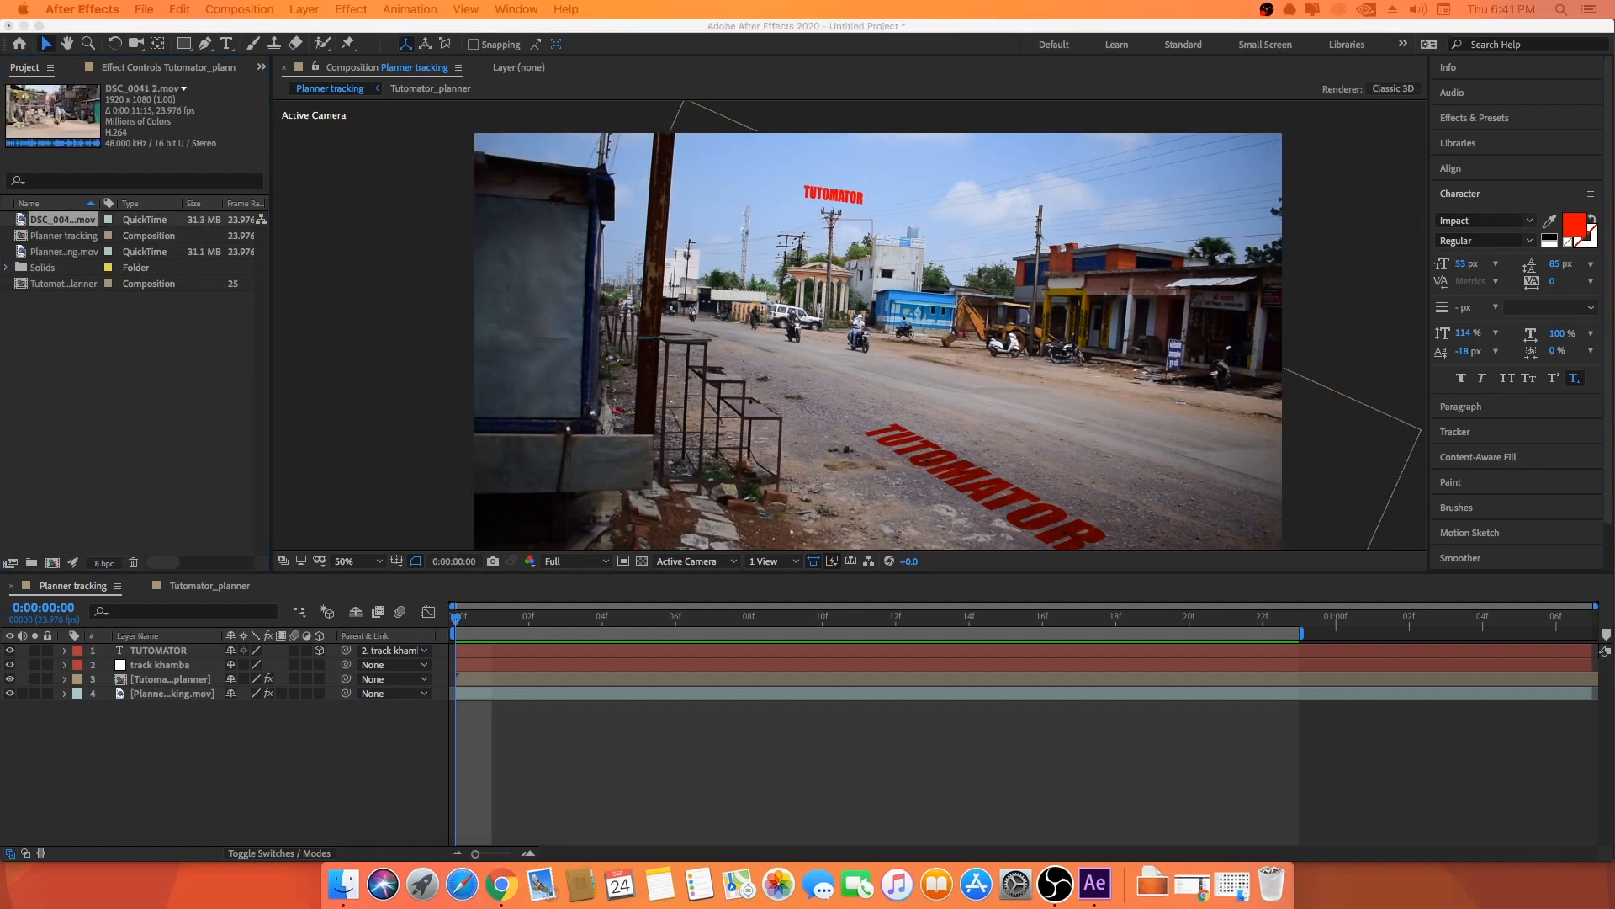
click(51, 223)
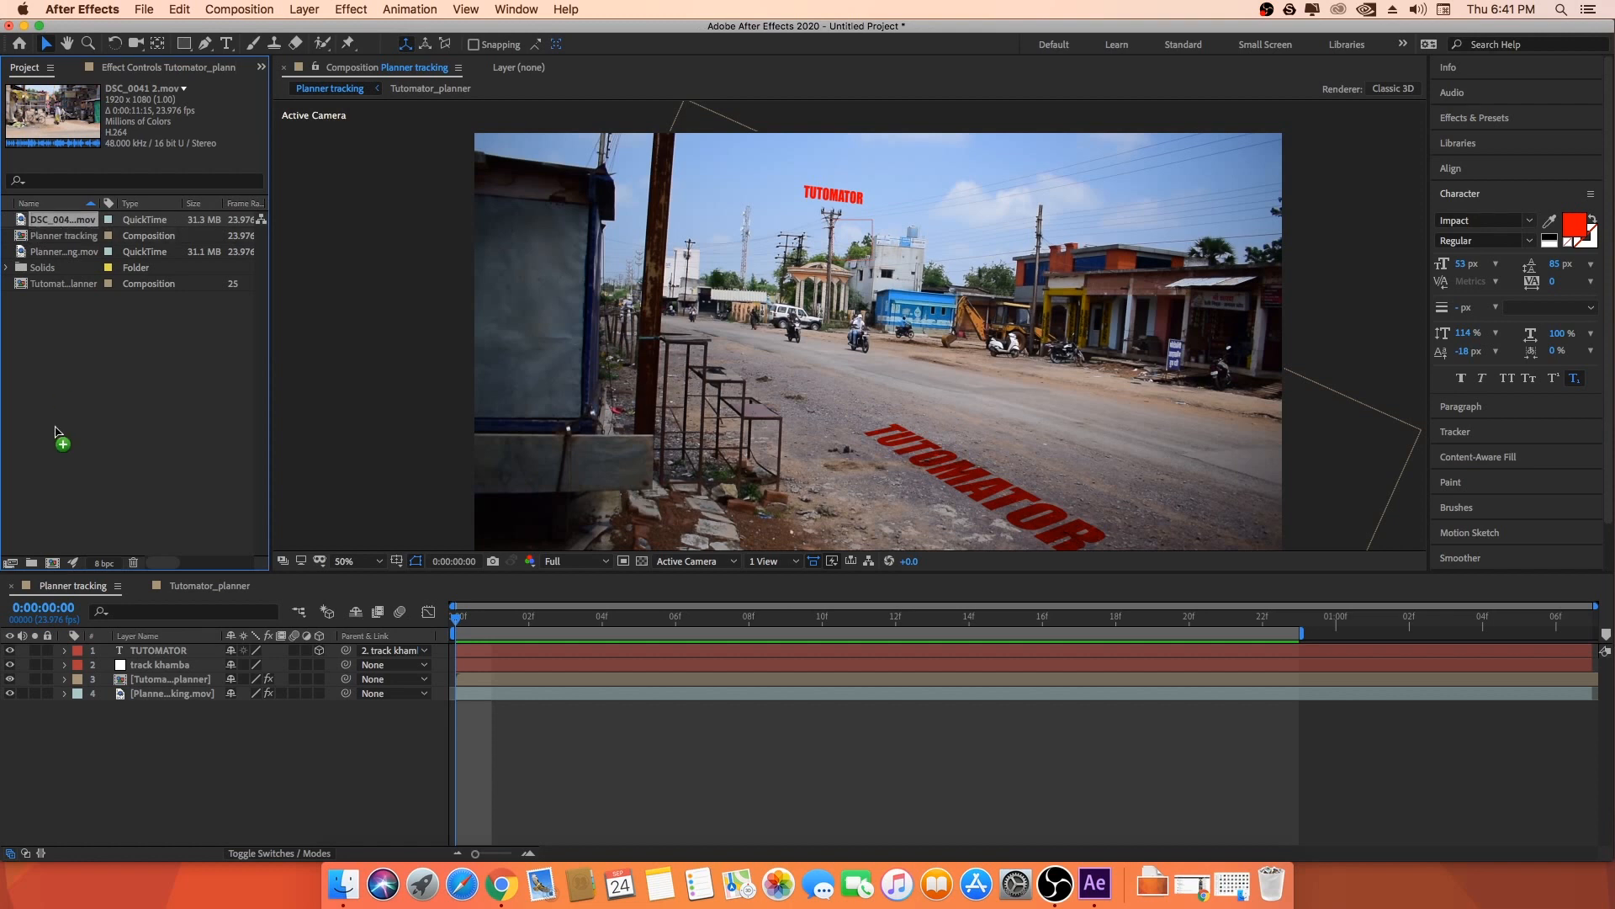
drag(69, 223, 52, 568)
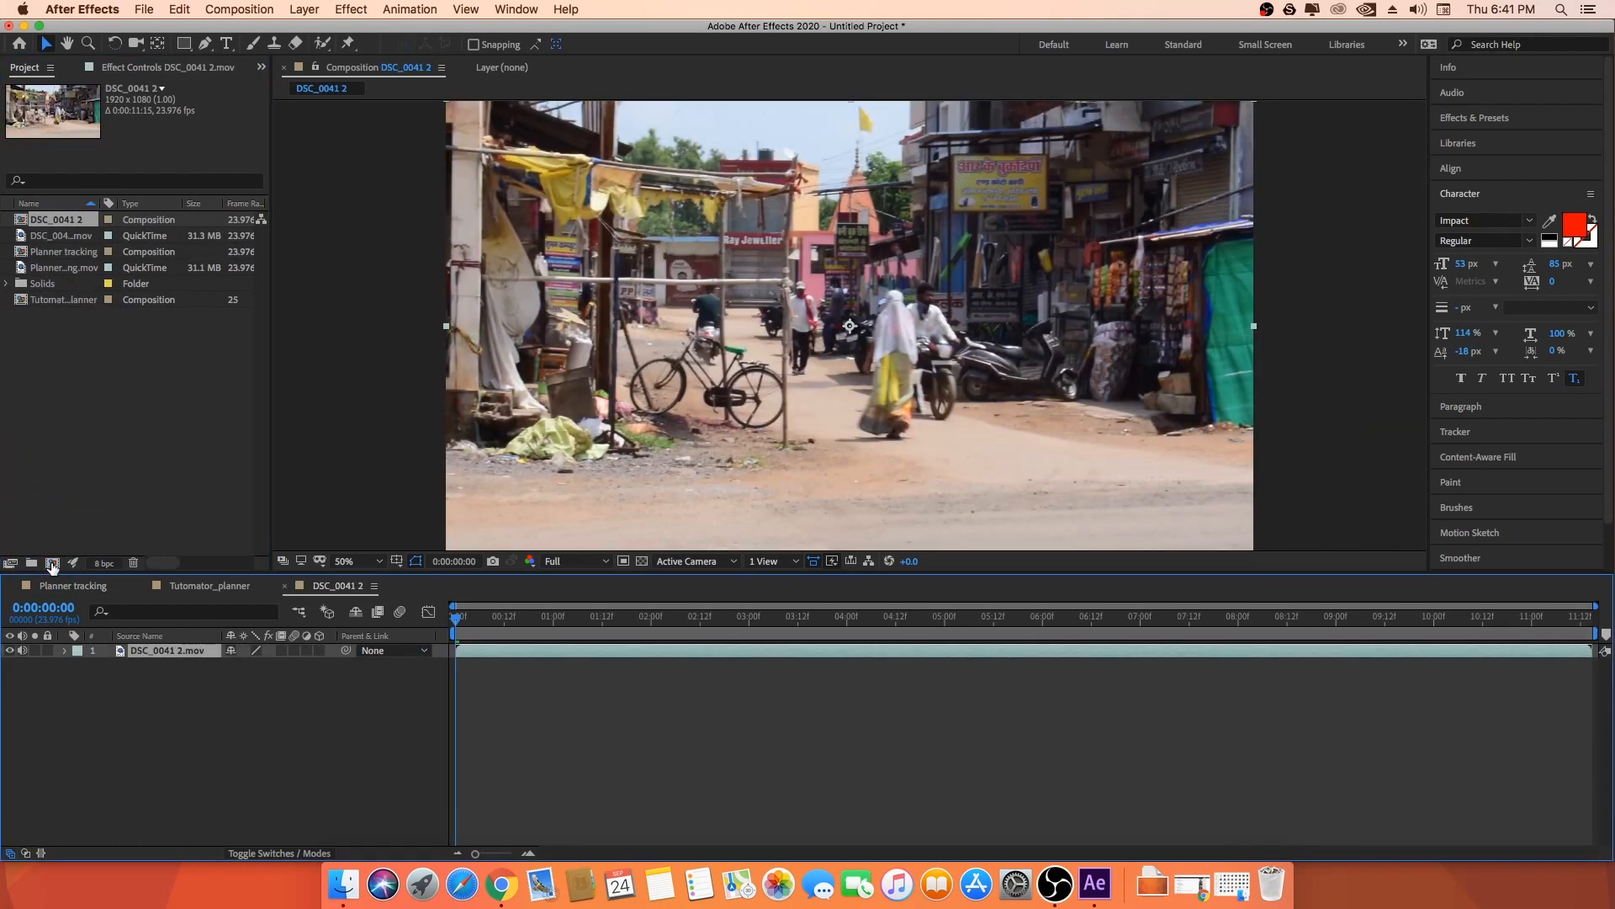
- Set the work area from 0:00:02:17 to 0:00:03:19 and trim the composition to it
drag(527, 607, 721, 627)
key(space)
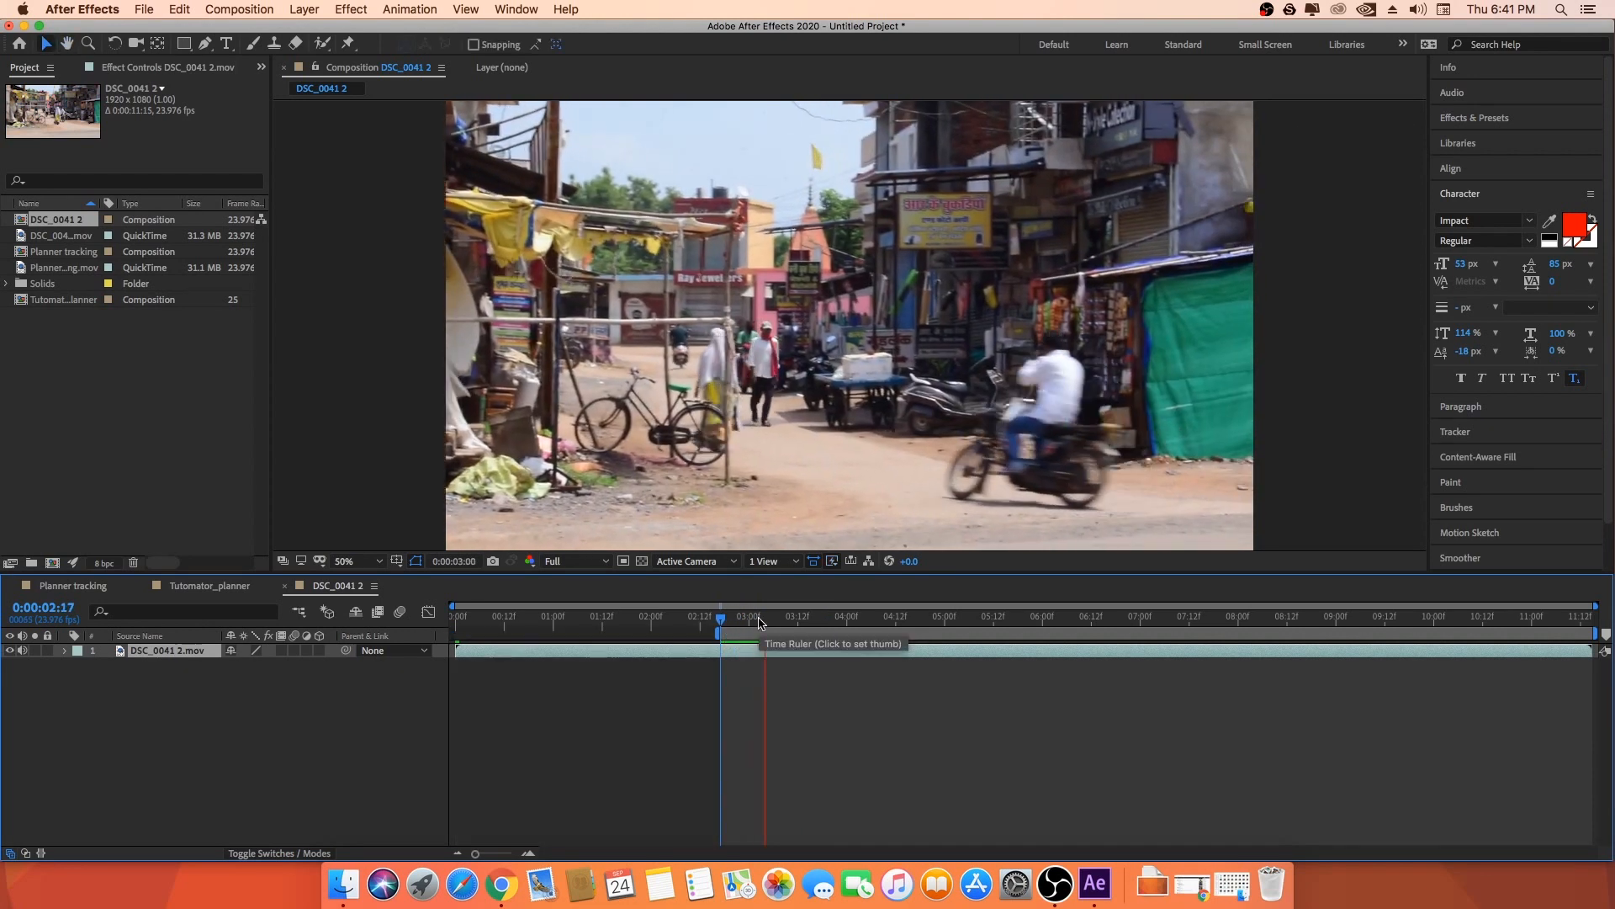
key(space)
key(n)
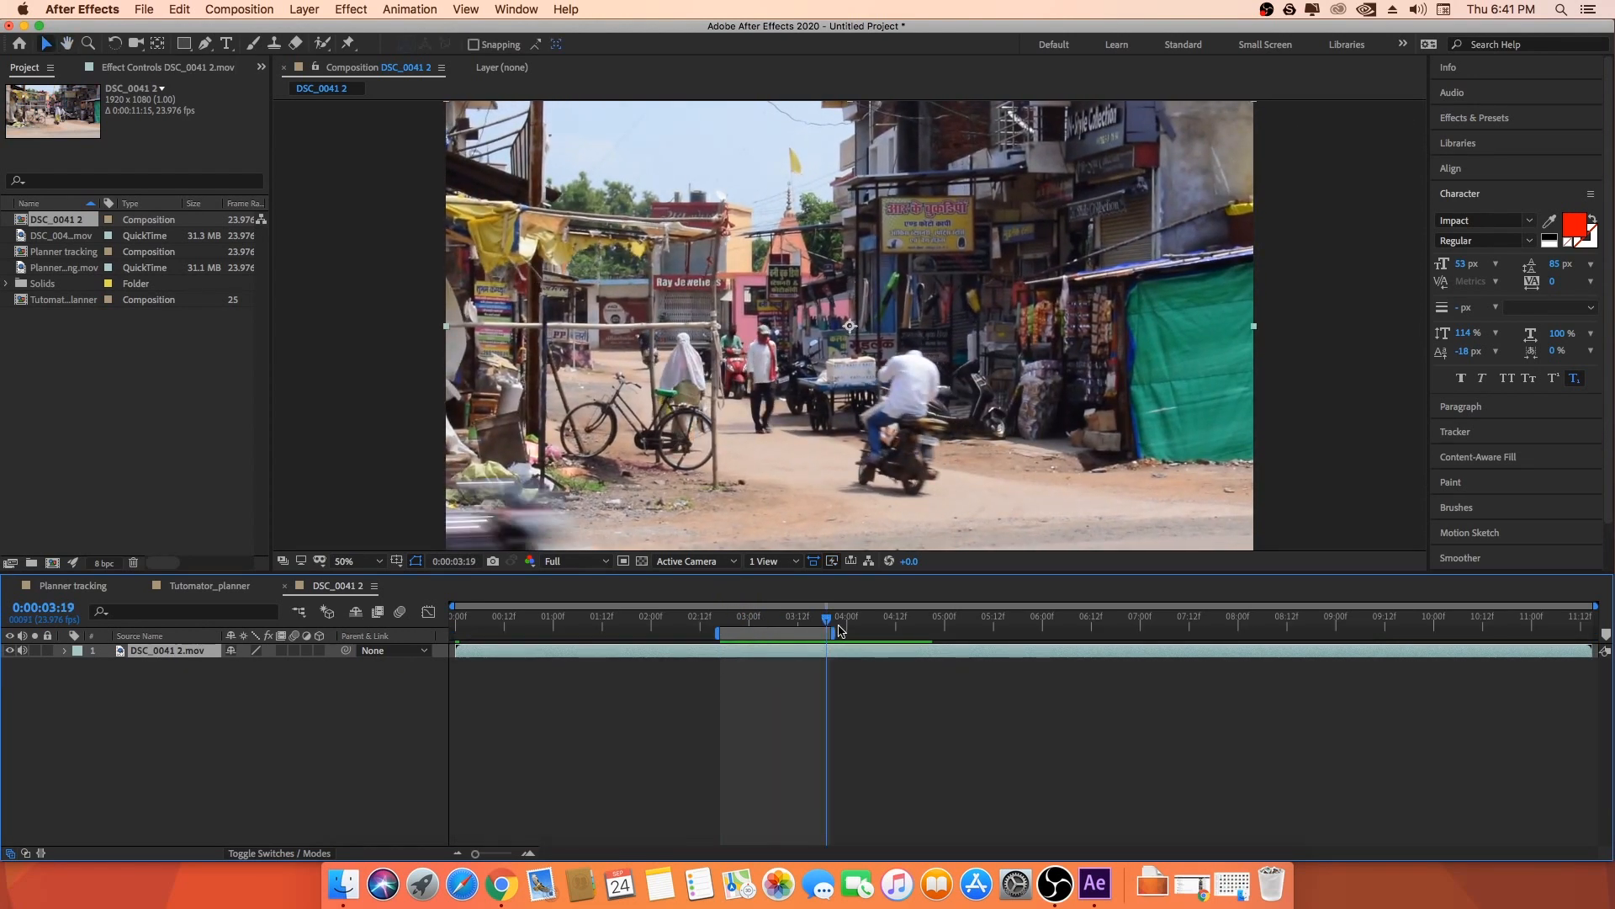
right_click(778, 632)
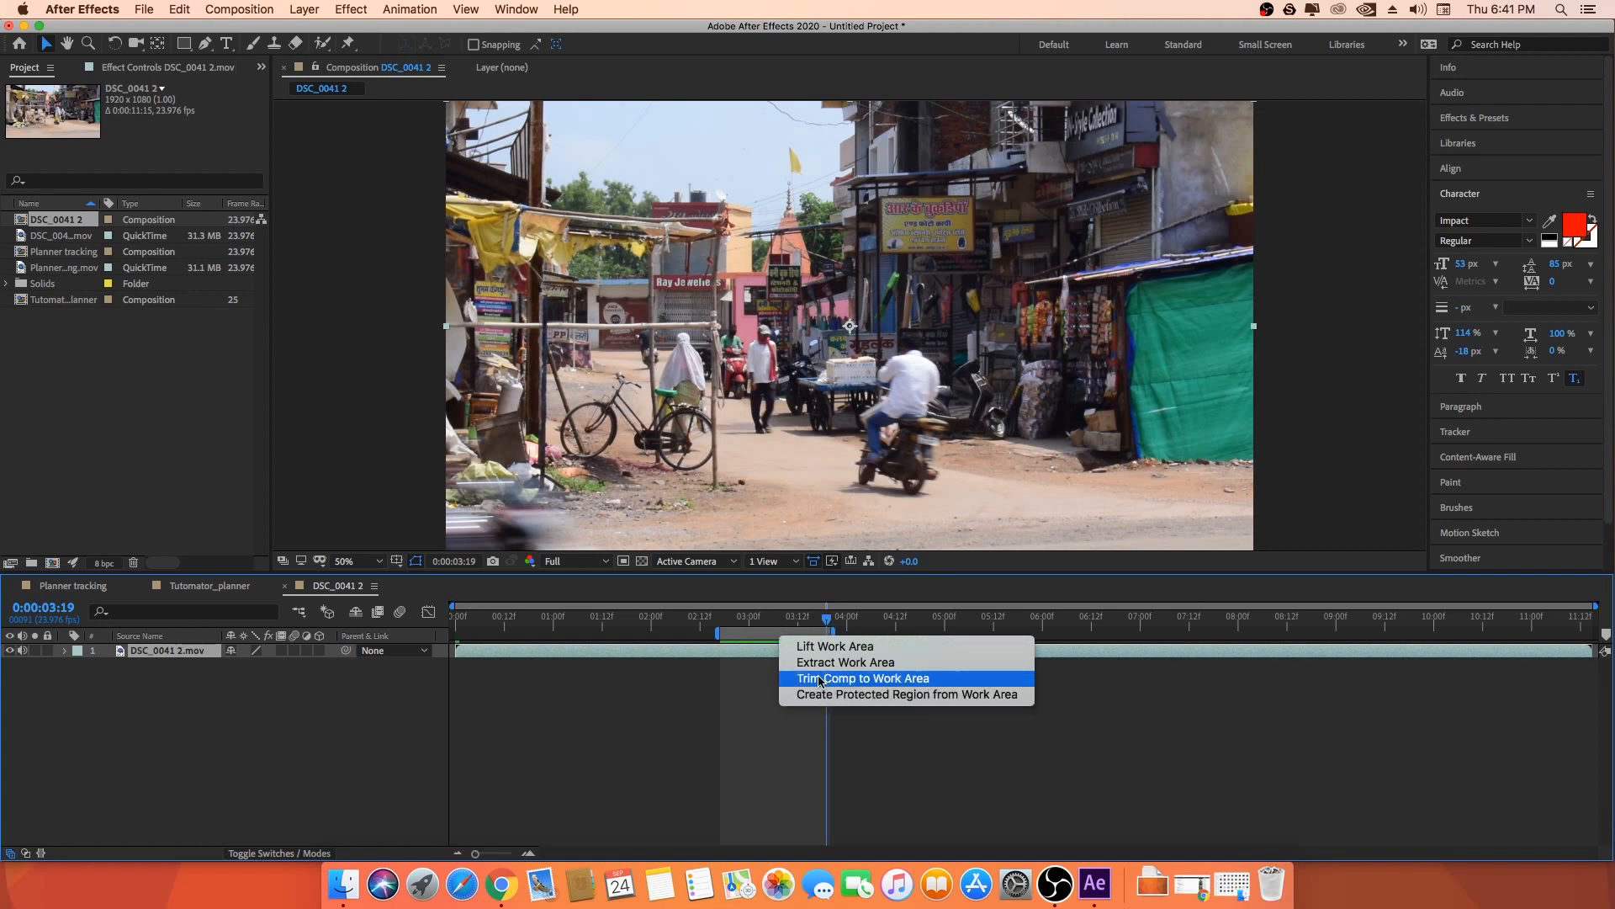
click(875, 683)
key(space)
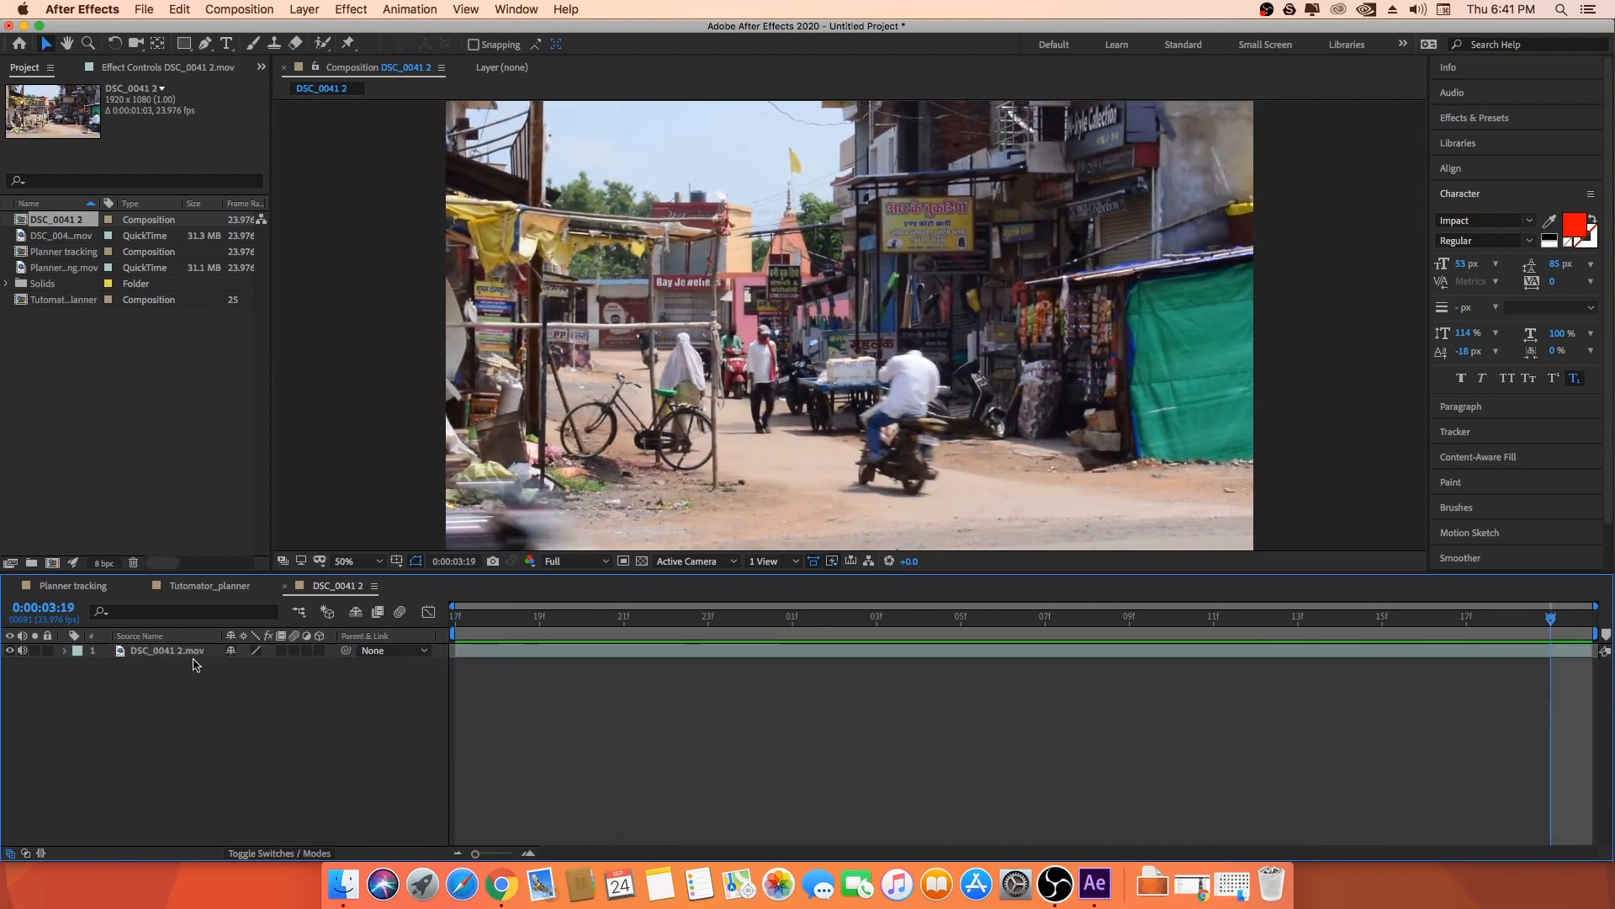
- Select the DSC_0041 2.mov layer in its composition and open it in the Mocha AE plugin
click(80, 587)
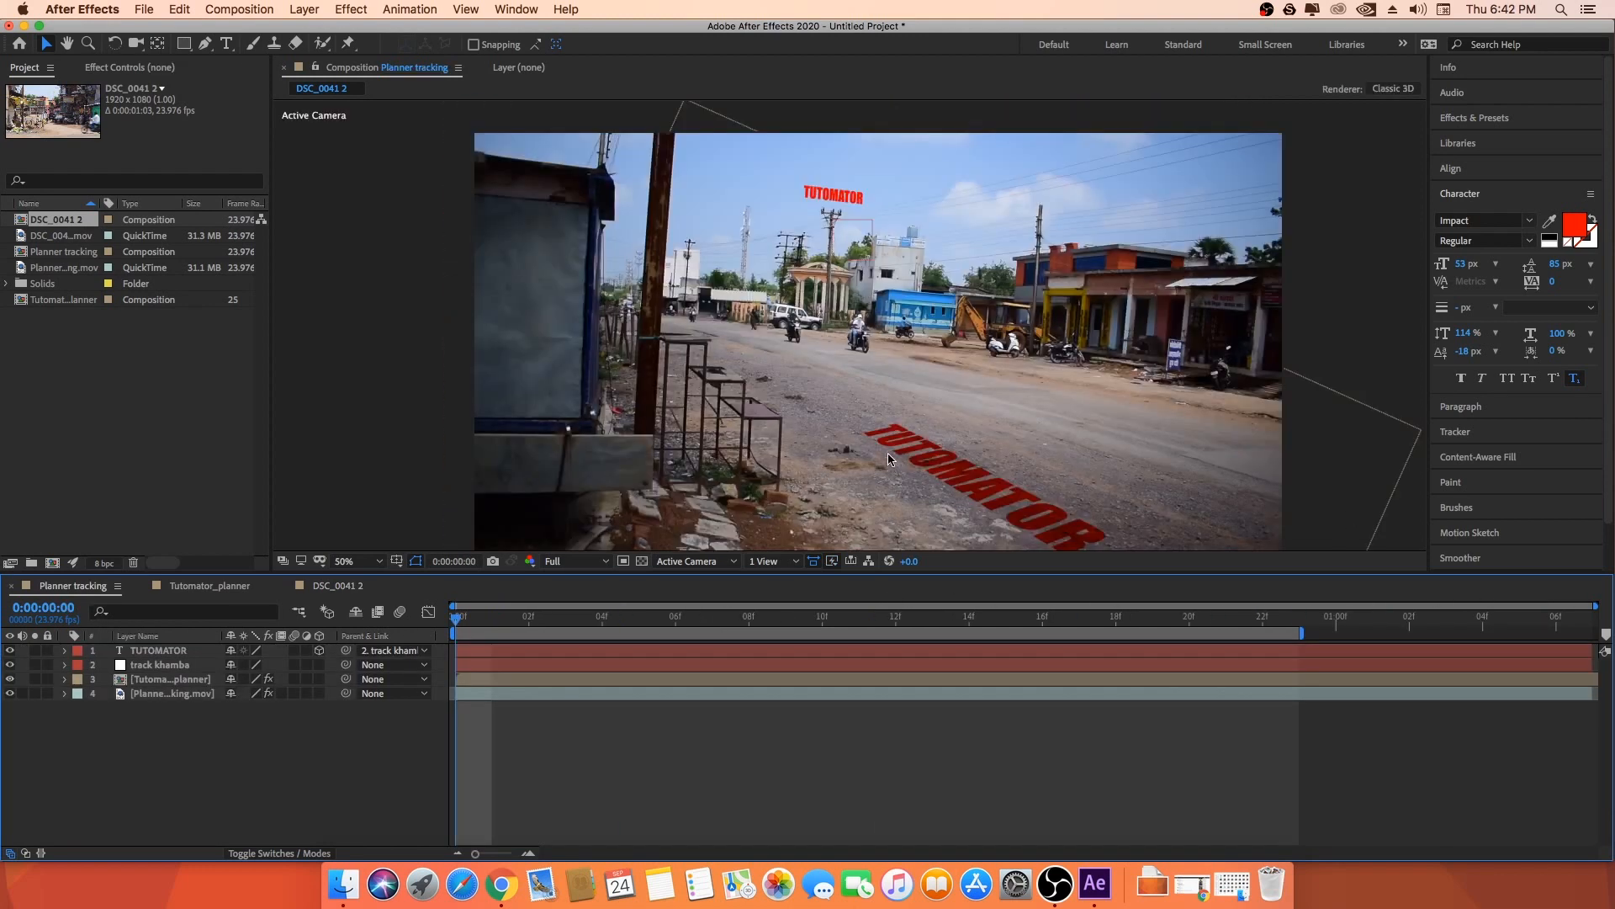
click(320, 588)
click(178, 652)
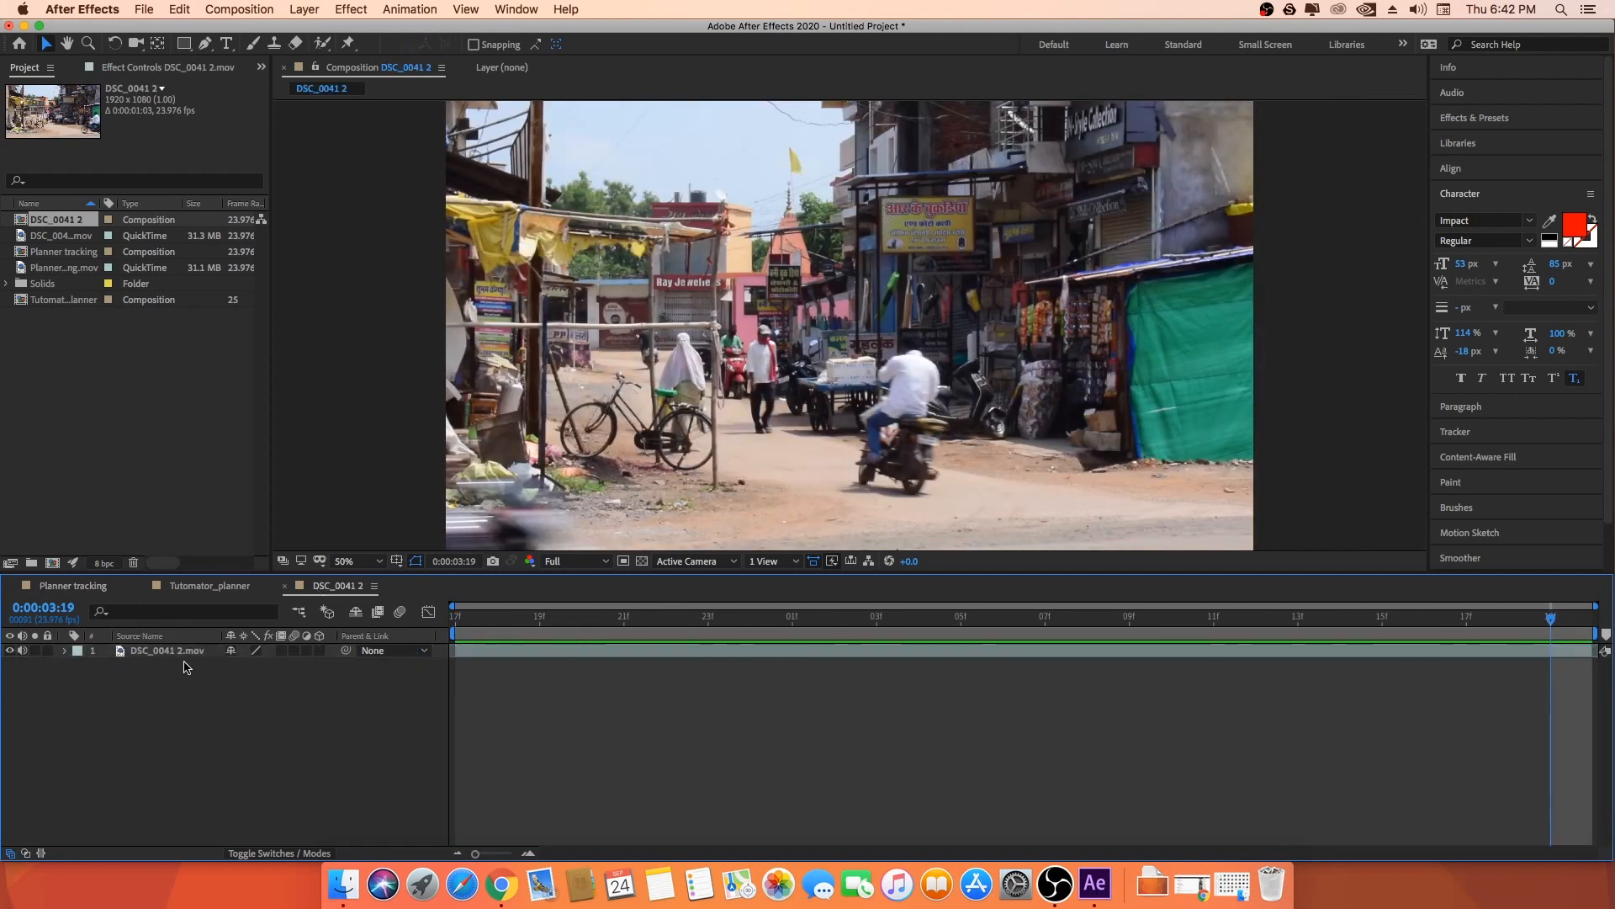
click(166, 704)
click(175, 653)
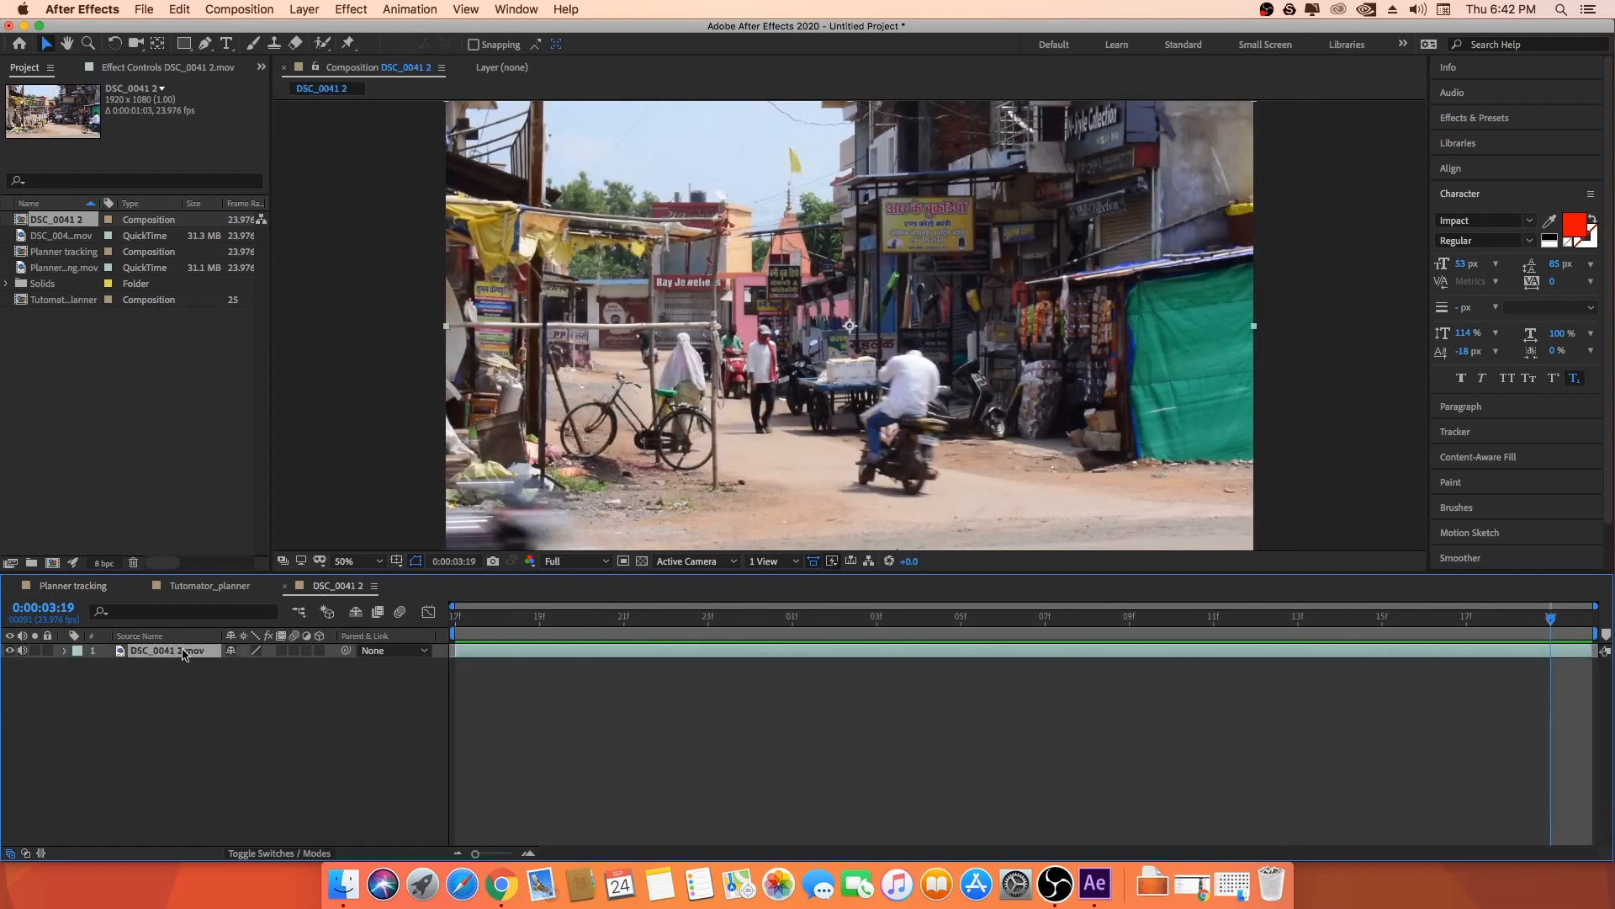
click(412, 10)
click(494, 316)
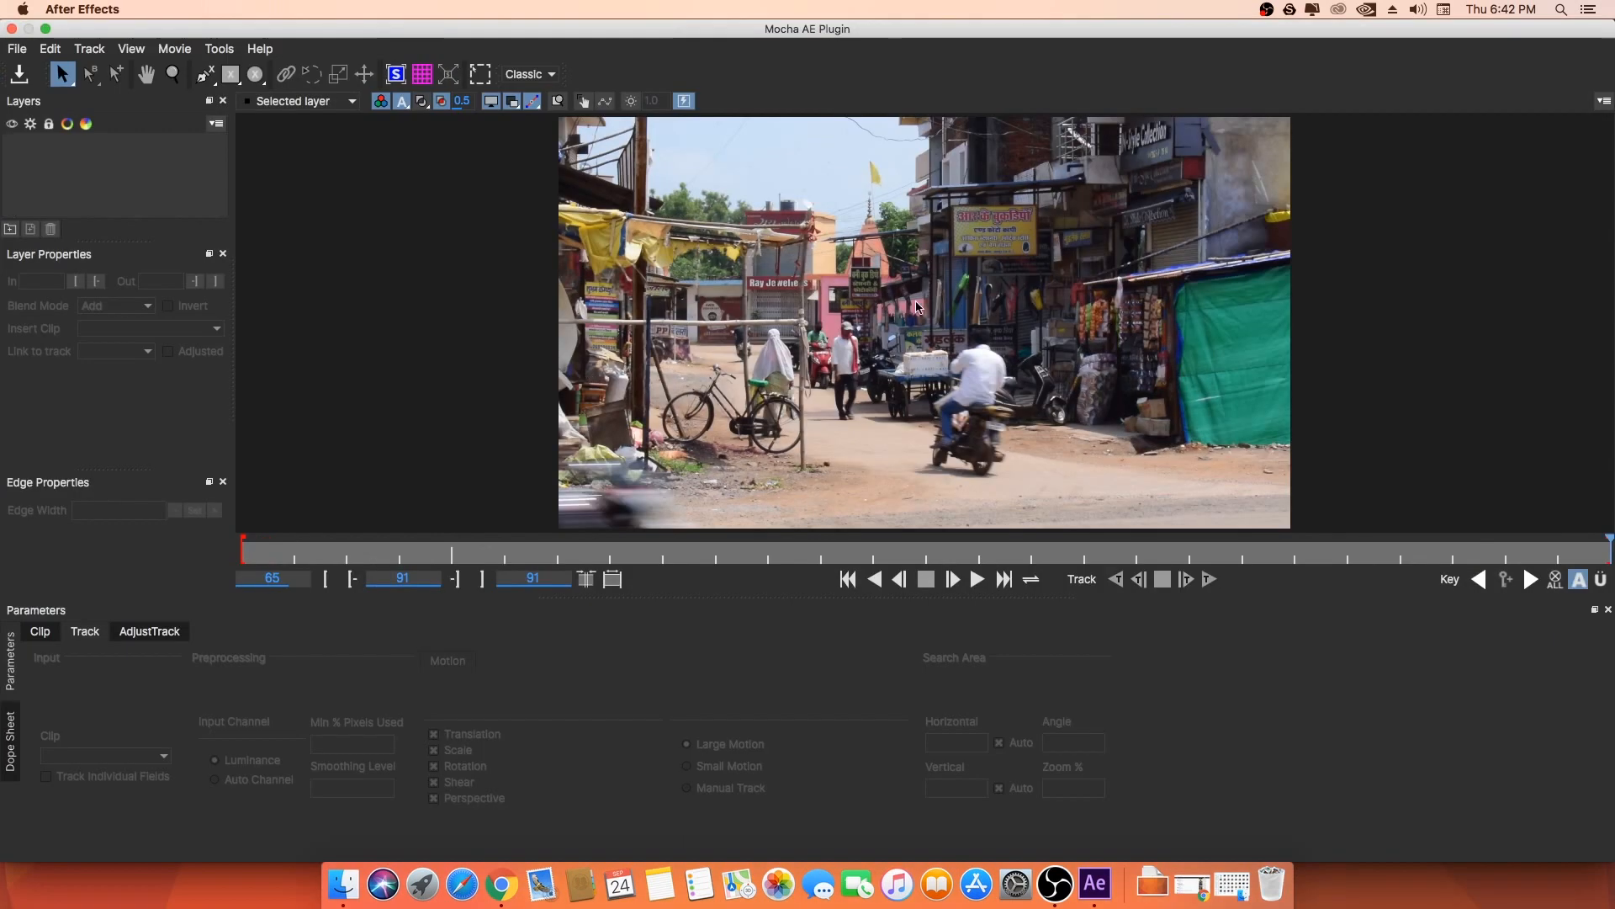
- Play the clip from its first frame with the view close on the yellow shop signboard
key(x)
drag(1006, 265, 983, 390)
key(z)
key(x)
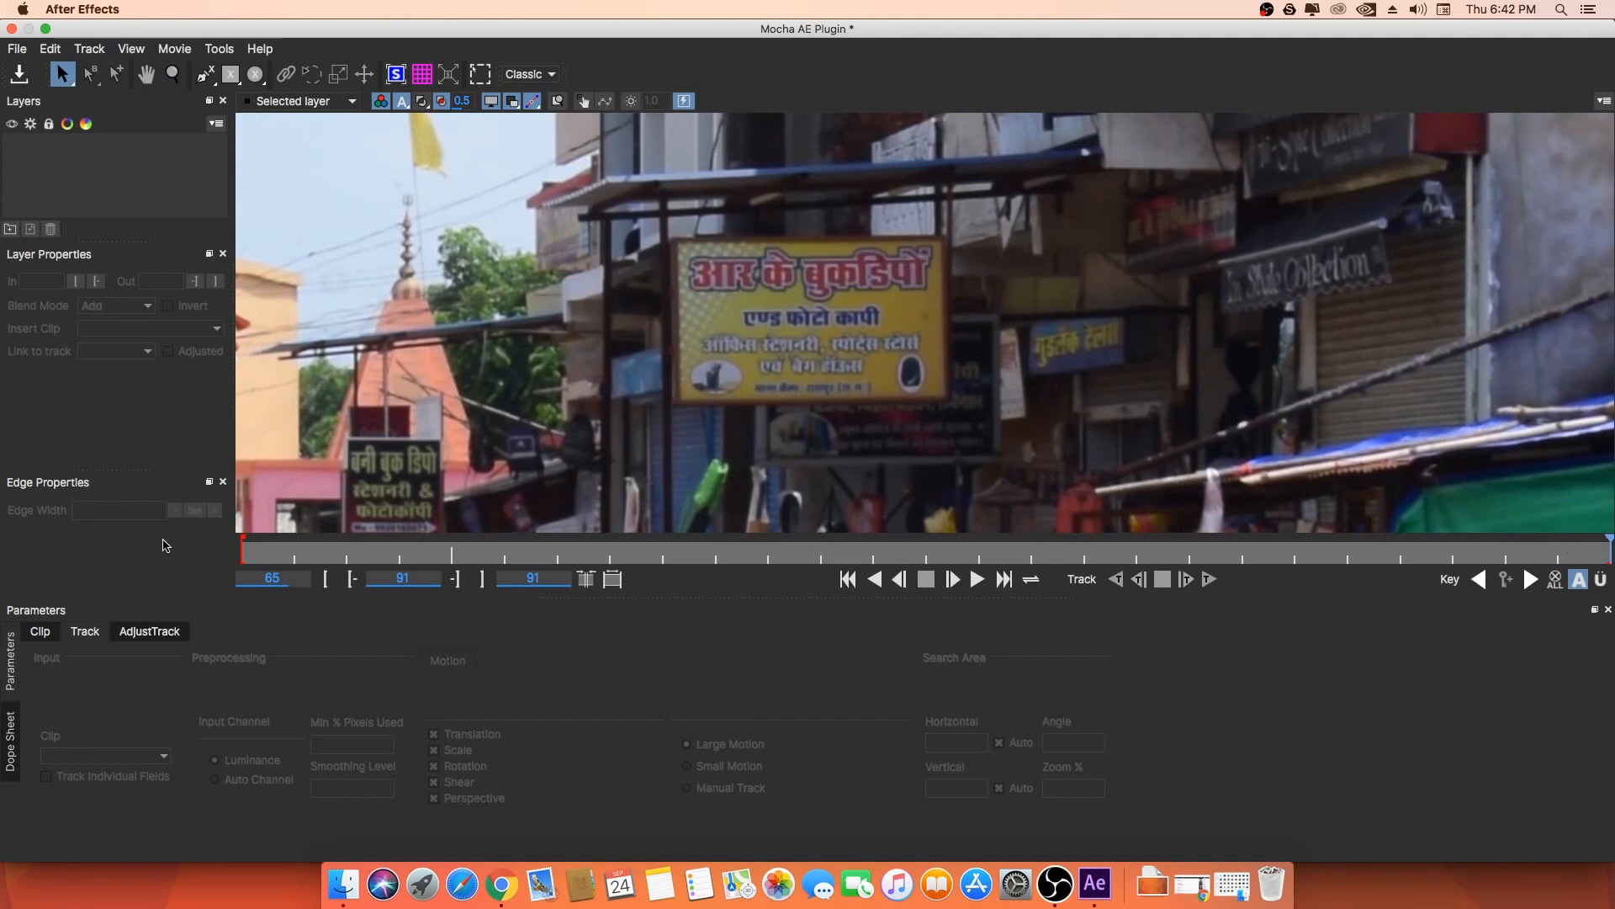
click(258, 561)
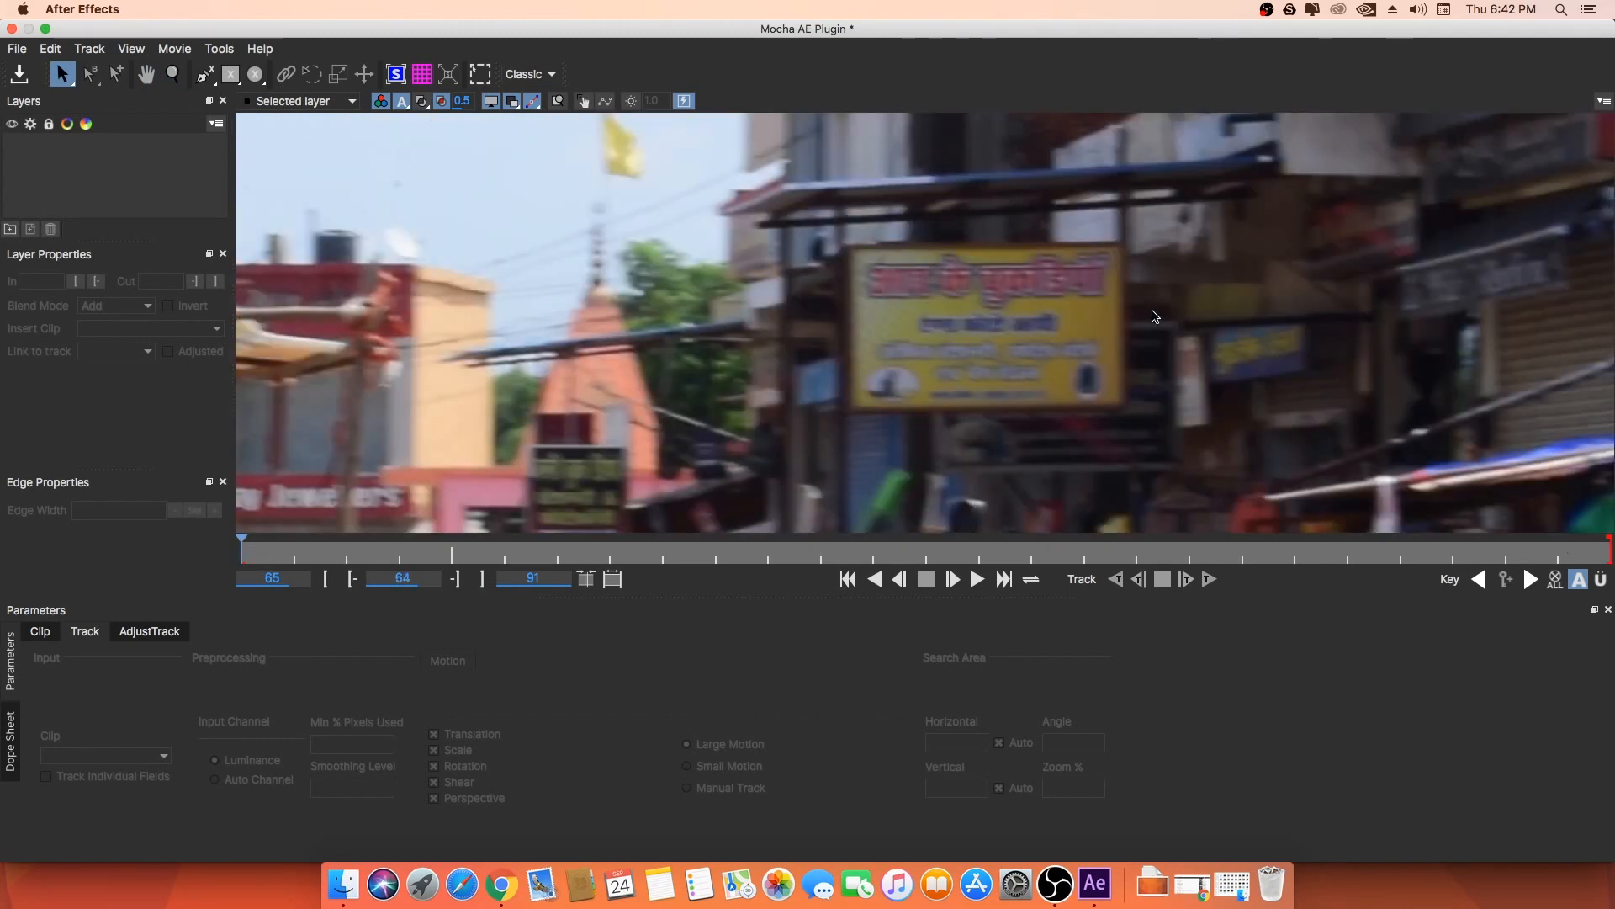
key(space)
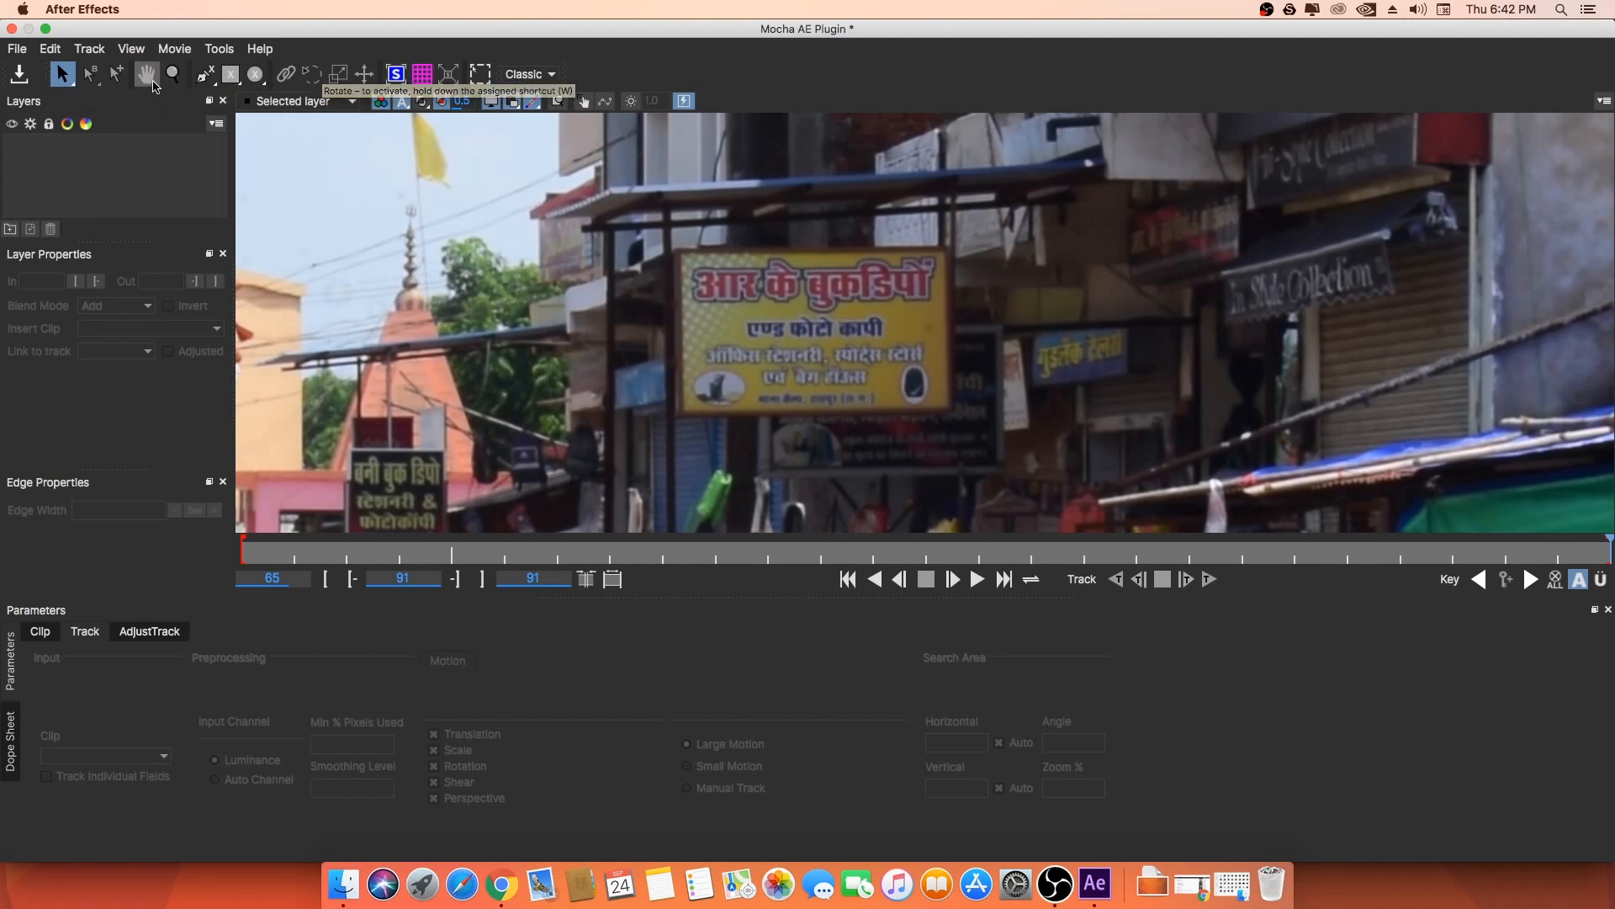
- On the last frame, draw a closed four-point X-spline around the shop front holding the yellow signboard
click(204, 74)
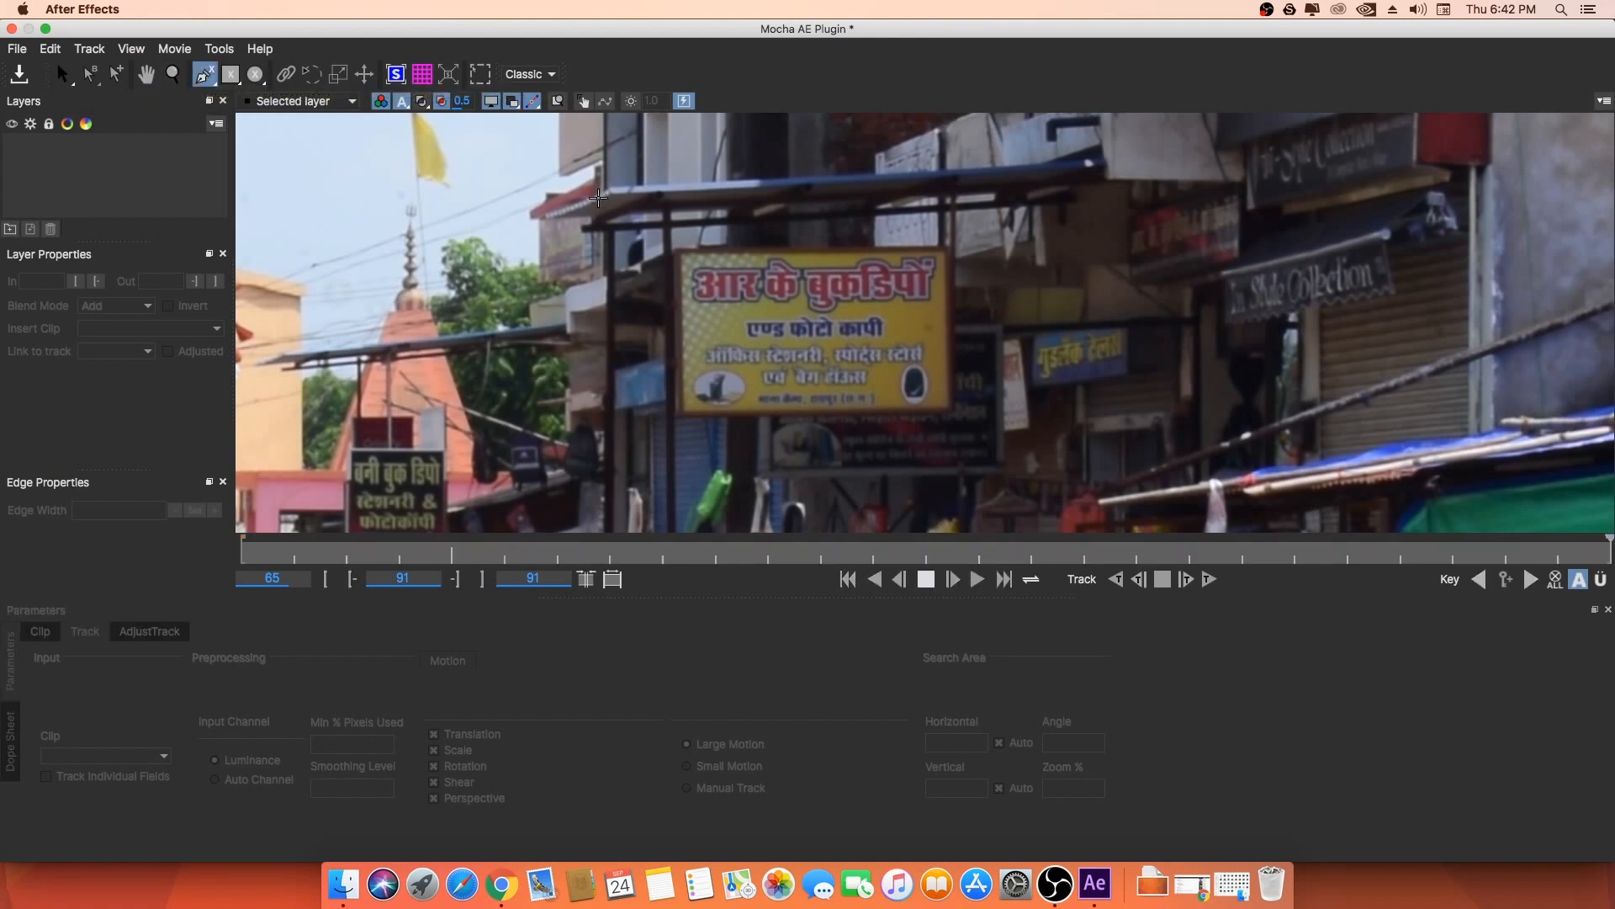
click(652, 199)
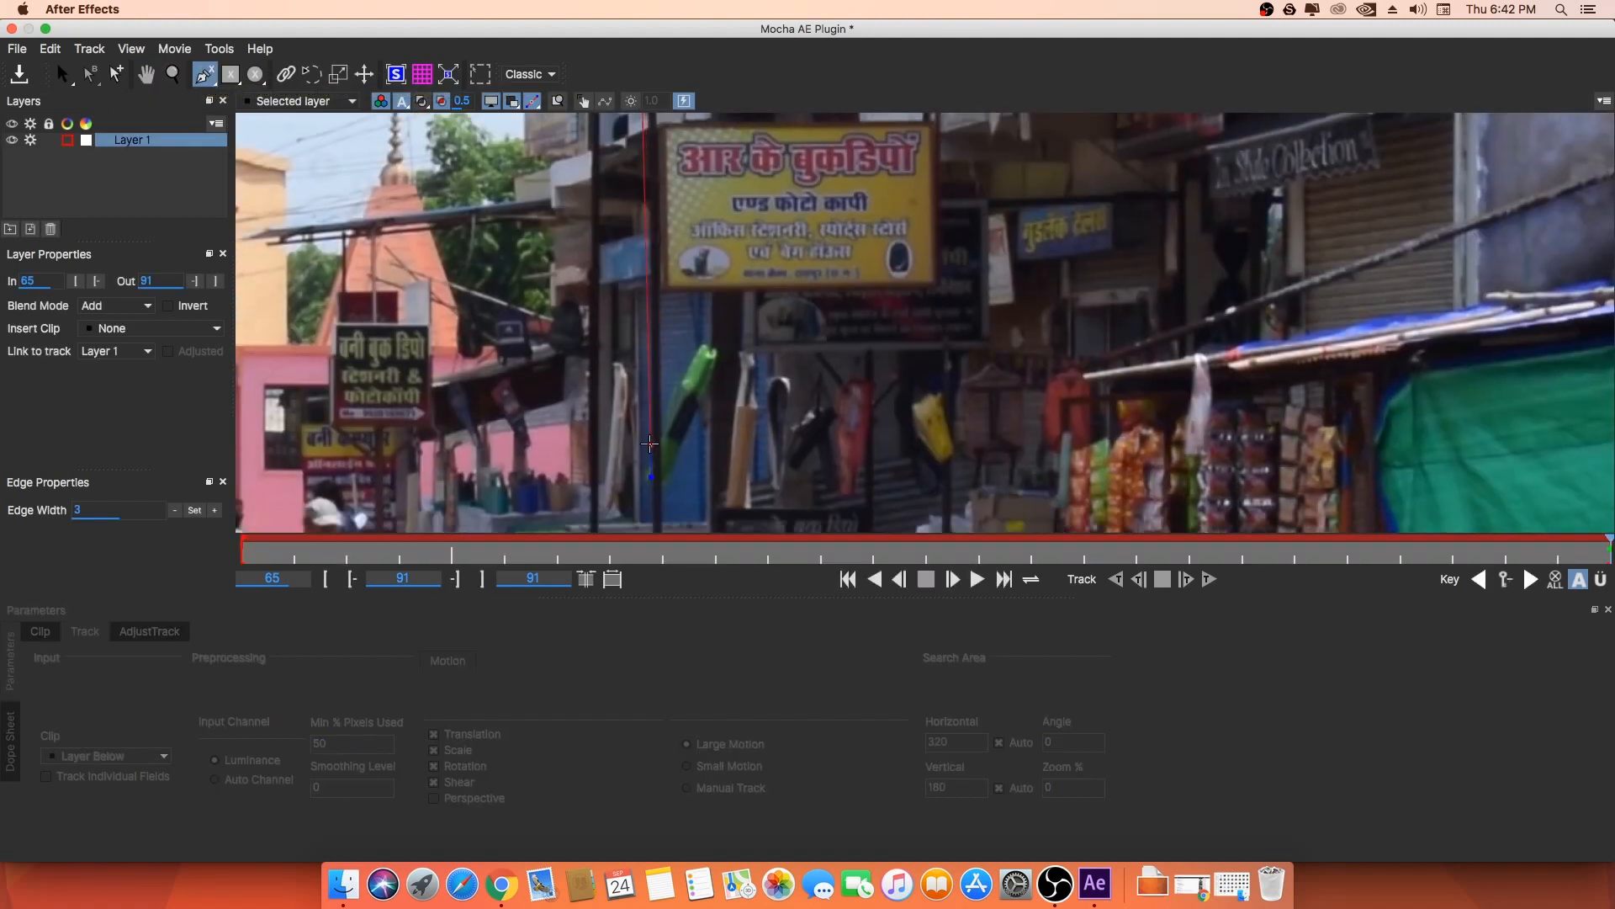
click(1086, 472)
key(x)
drag(1073, 294, 1089, 444)
right_click(1096, 186)
- Adjust the spline's corner points to fit the awning edge and the sides of the shop front
drag(1119, 163, 1122, 159)
drag(636, 196, 630, 191)
key(x)
drag(857, 375, 900, 196)
key(x)
drag(735, 422, 677, 468)
key(x)
key(z)
drag(1015, 155, 942, 244)
mouse_move(1113, 481)
mouse_down()
mouse_move(1127, 493)
mouse_move(1104, 454)
mouse_up()
key(x)
drag(1006, 308, 1008, 328)
key(x)
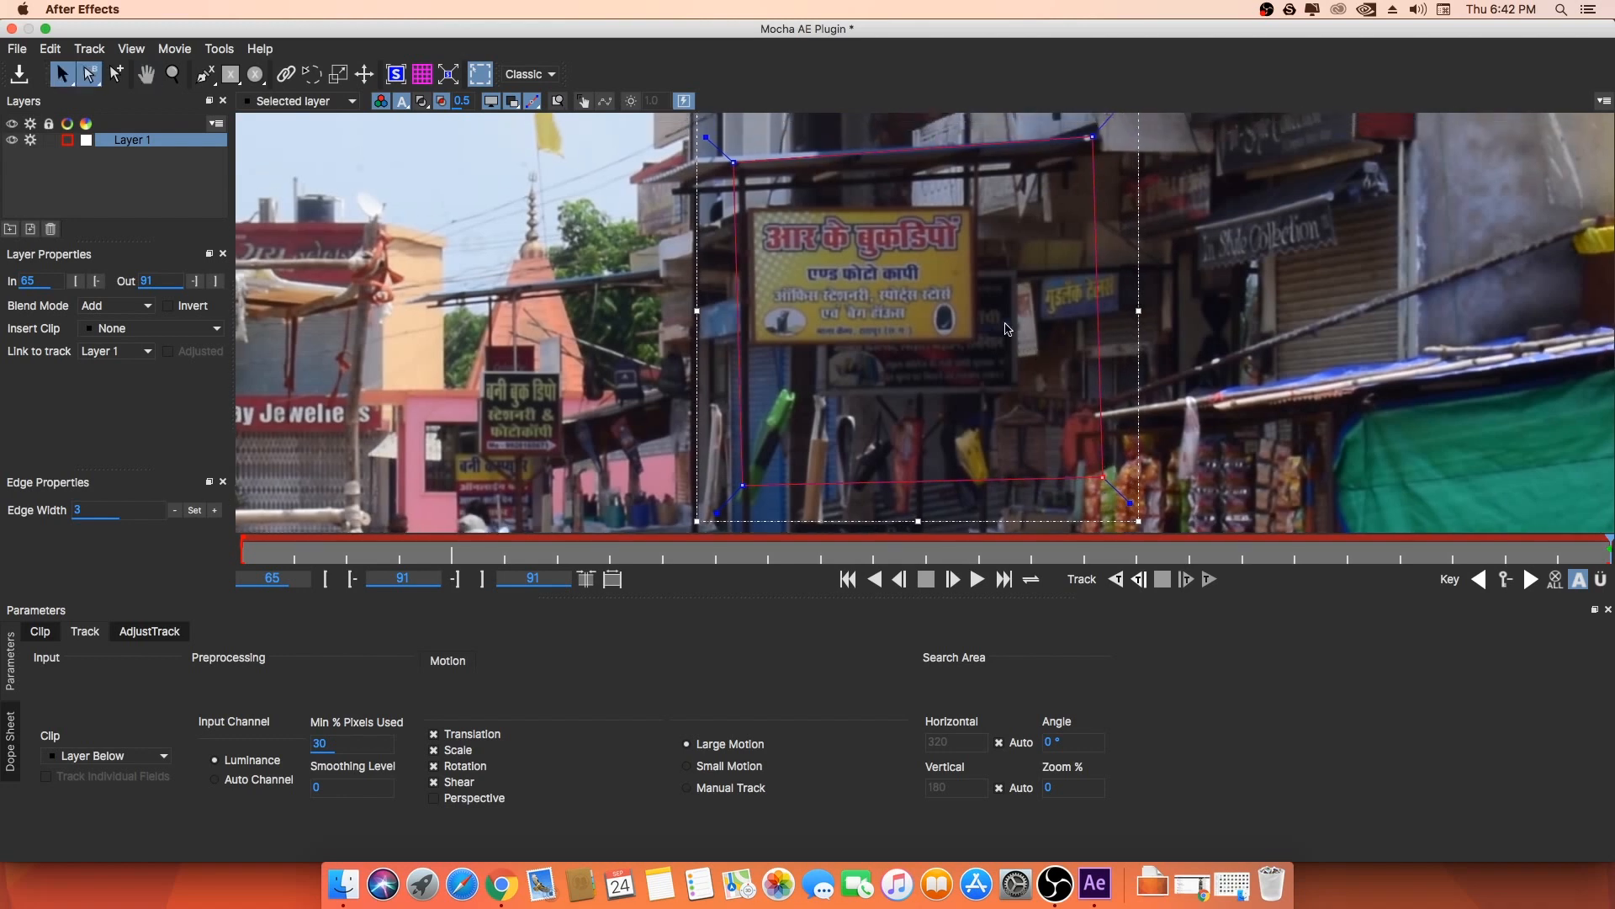
drag(737, 163, 740, 159)
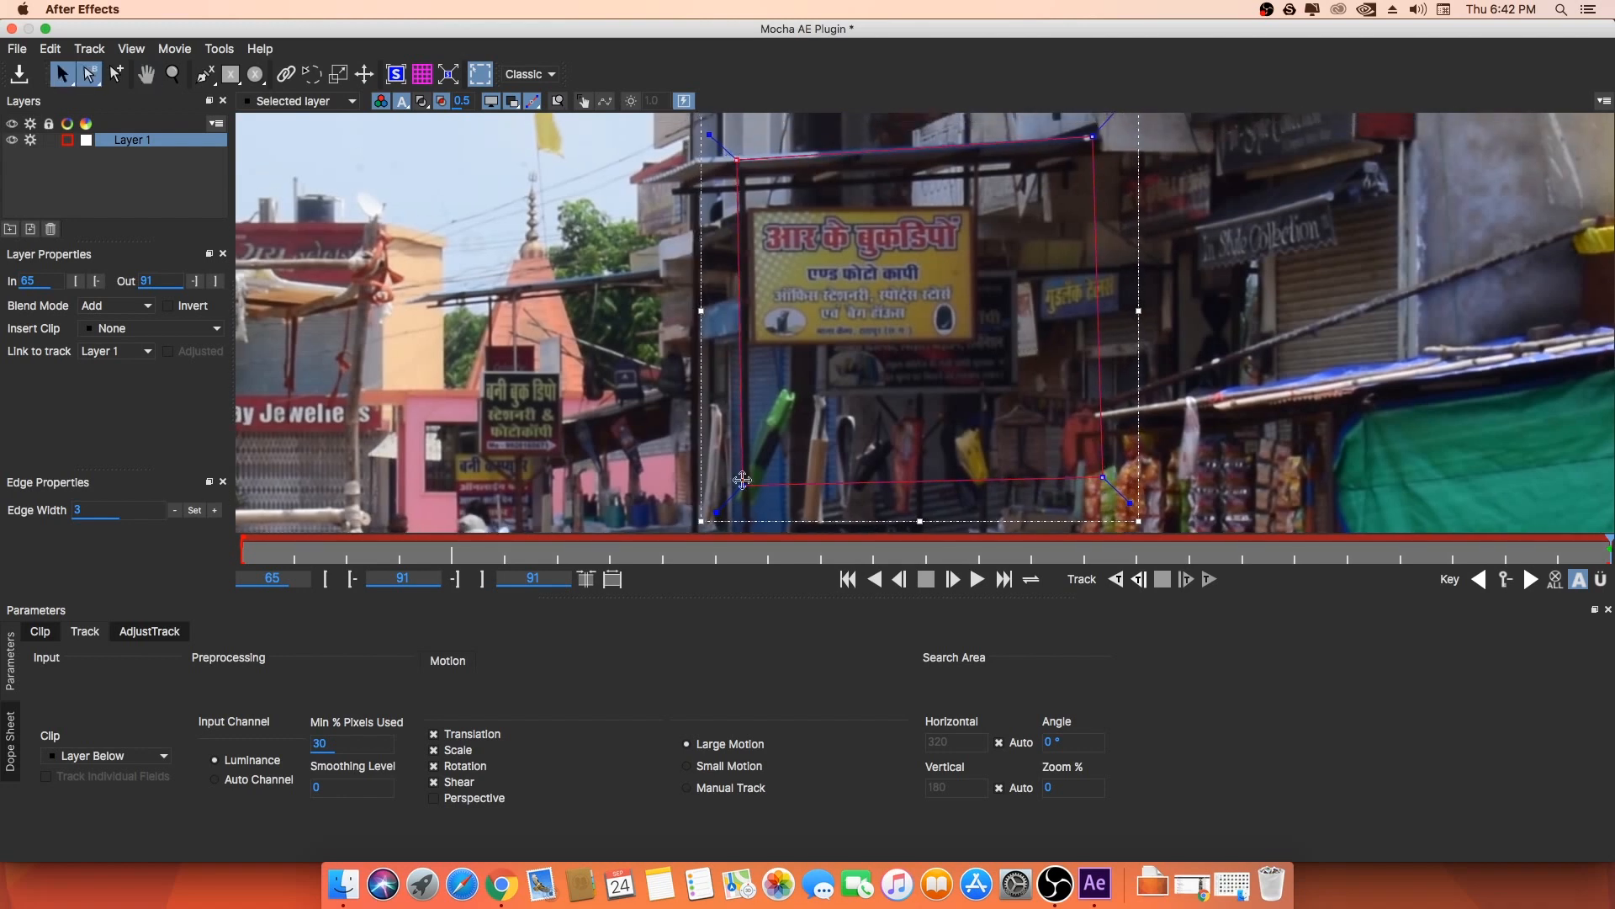
- Track Layer 1 backwards from the last frame to the start of the clip
key(x)
drag(927, 353, 919, 363)
key(z)
drag(934, 328, 934, 370)
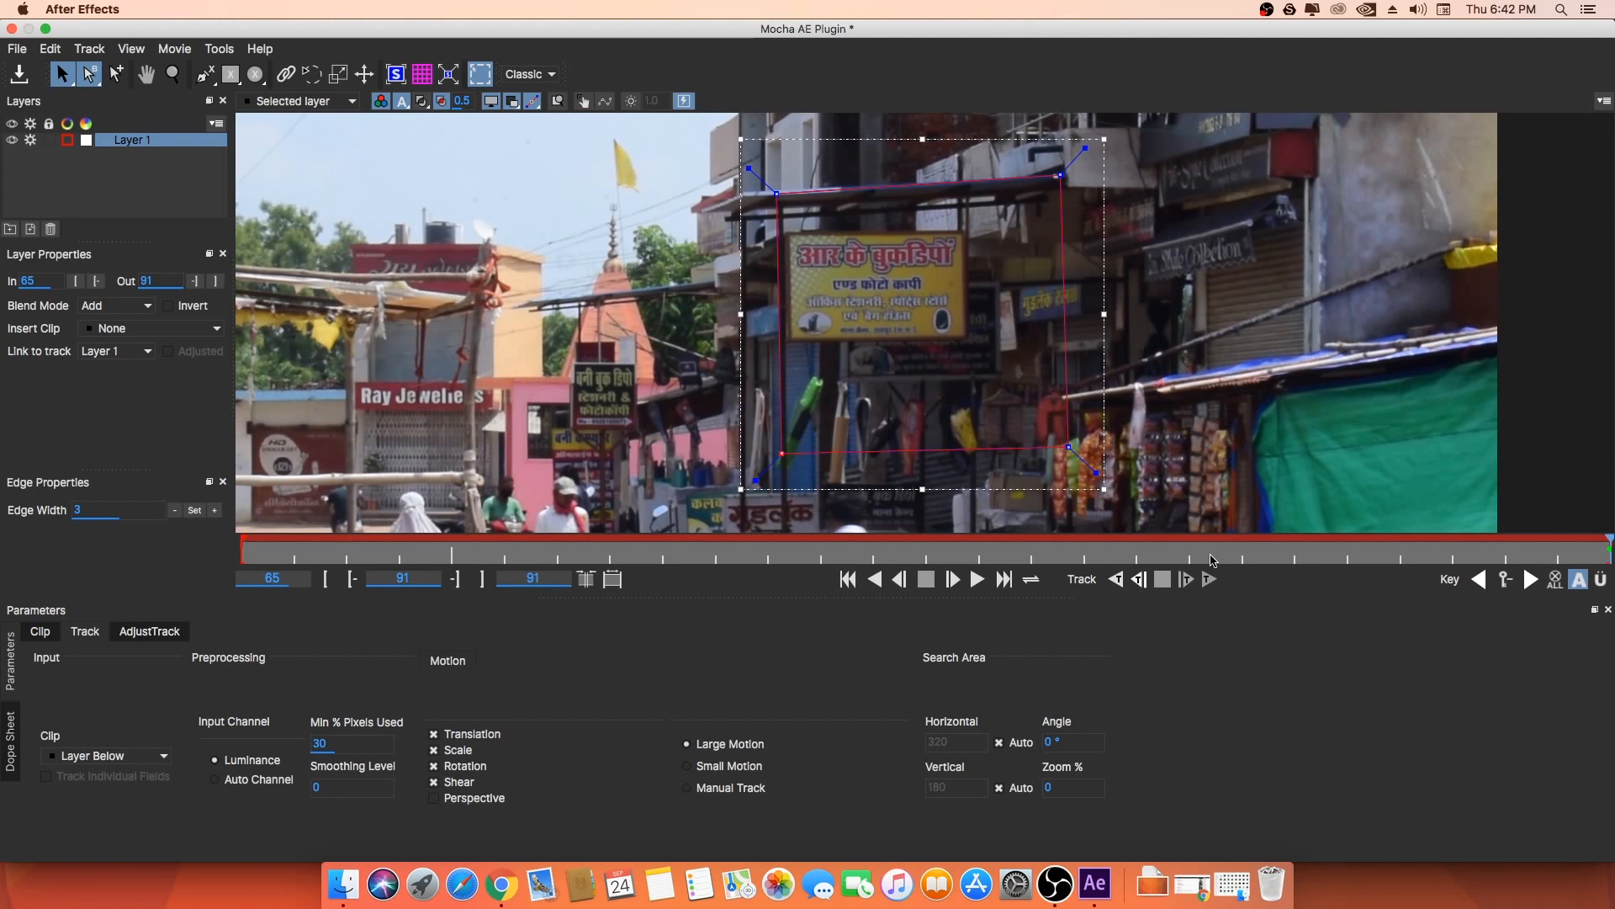
click(1122, 580)
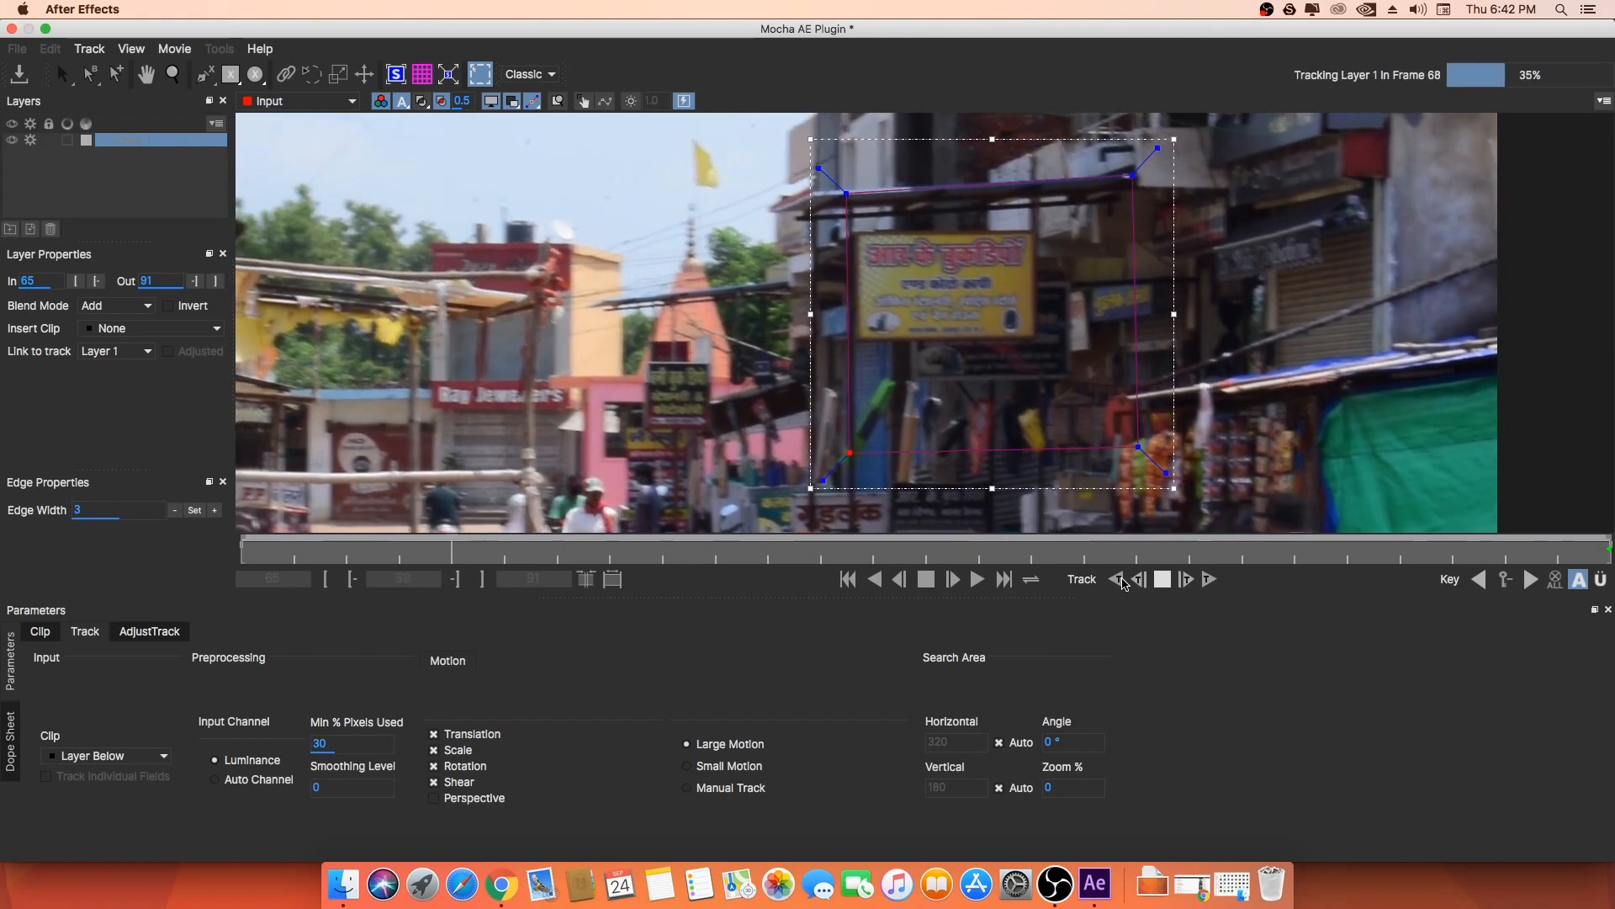
- Turn on the planar surface and fit its four corners to the corners of the yellow signboard
key(x)
drag(1365, 241, 1297, 253)
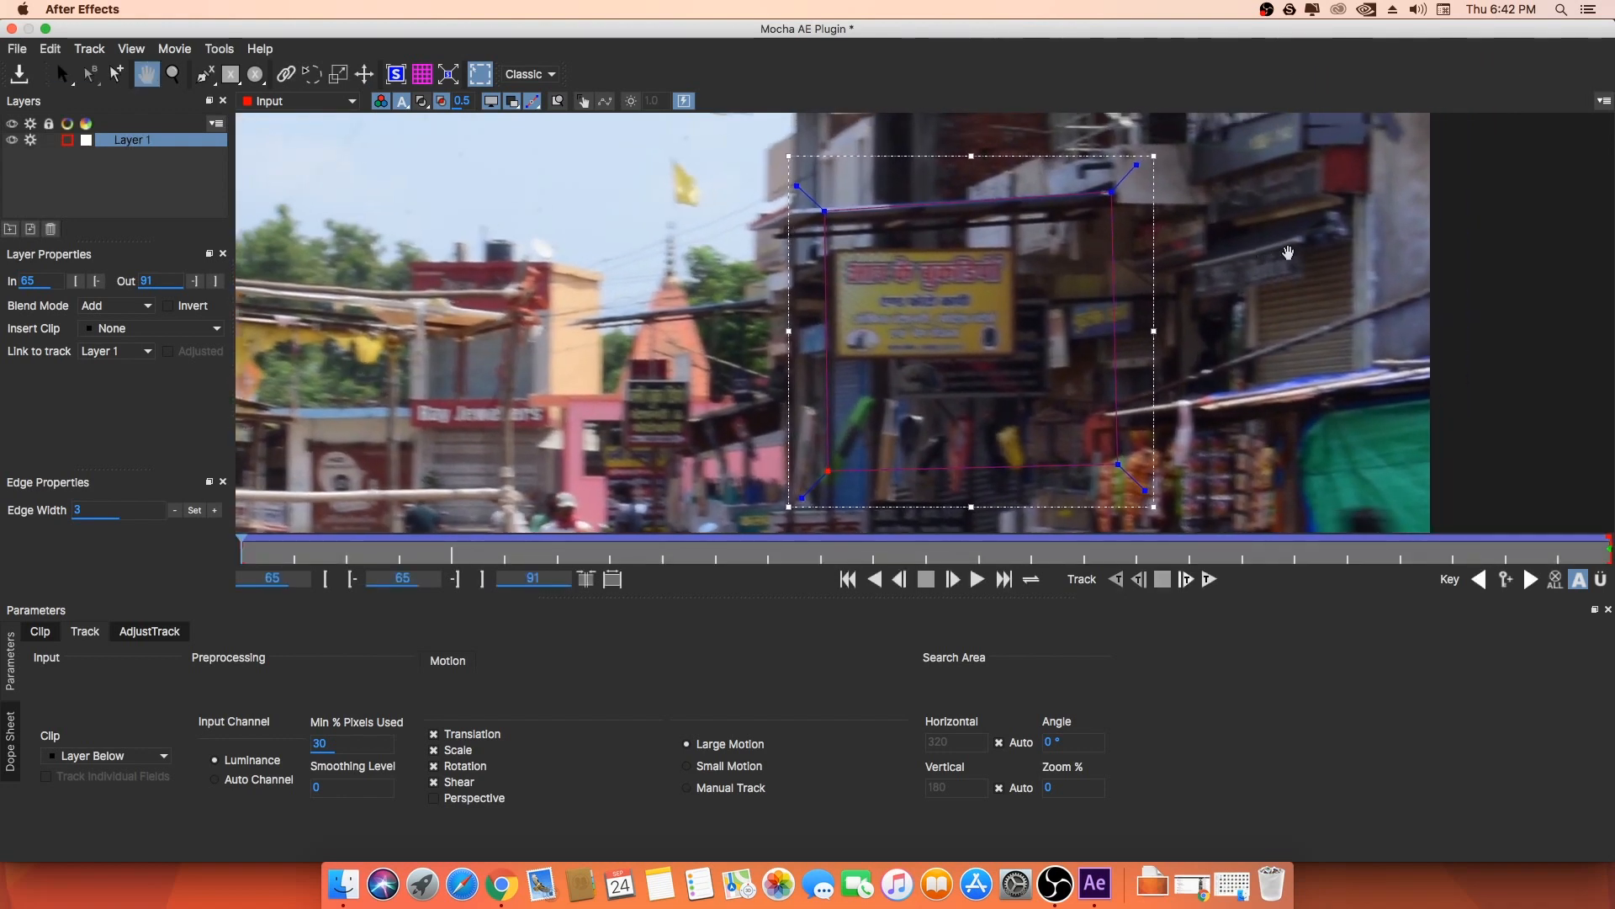
click(396, 77)
drag(858, 275, 1022, 255)
drag(758, 231, 785, 257)
drag(791, 356, 1025, 398)
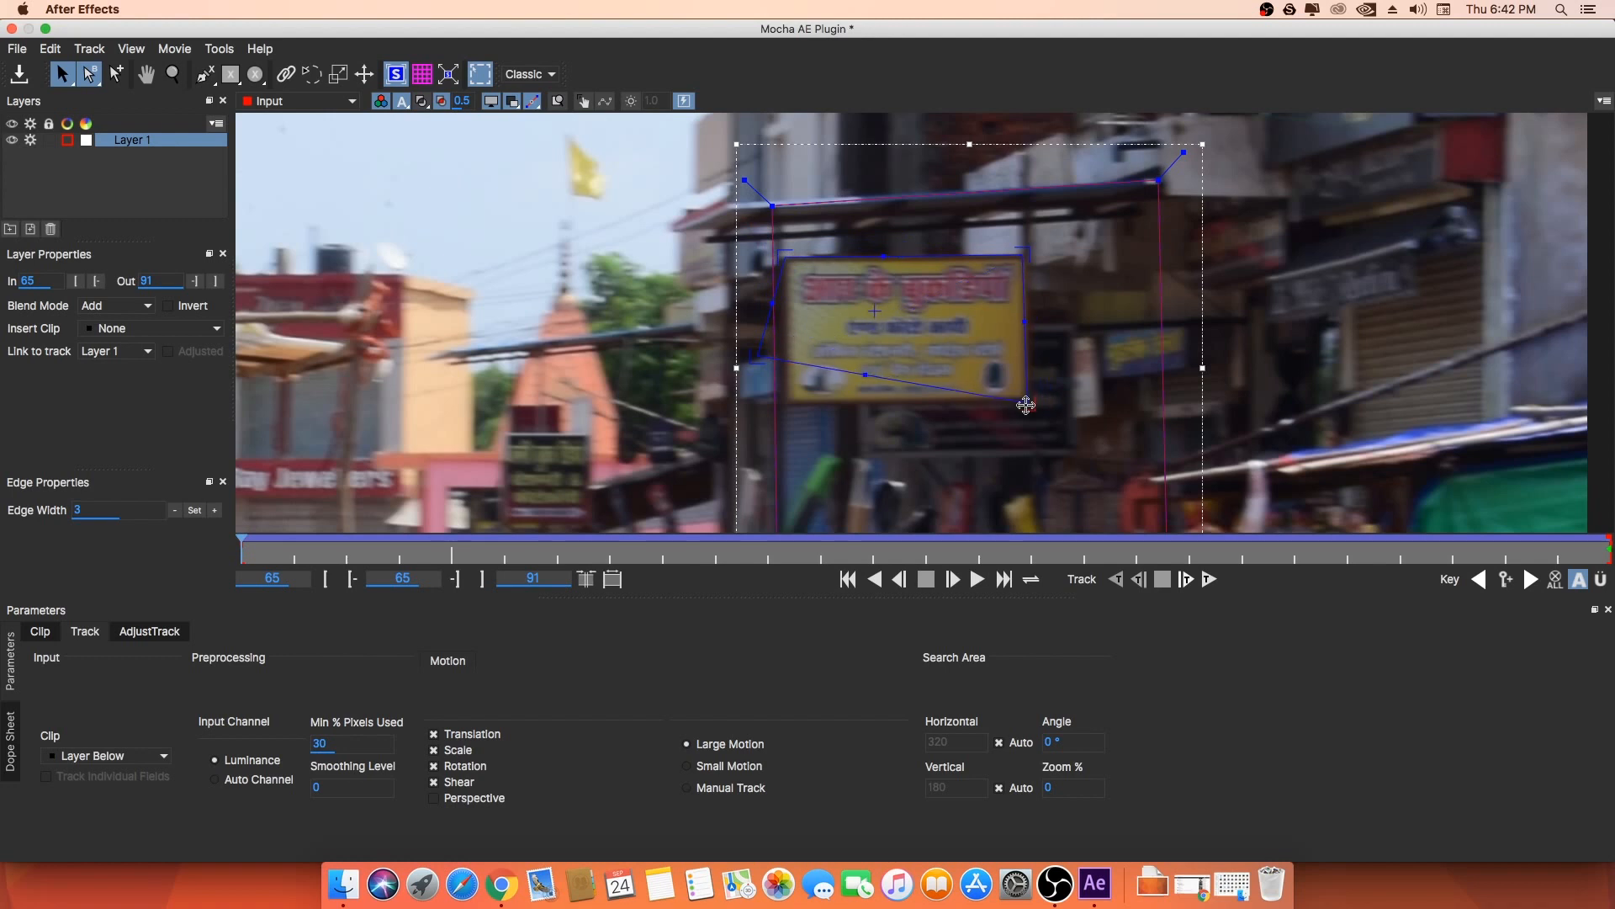
drag(759, 358, 789, 396)
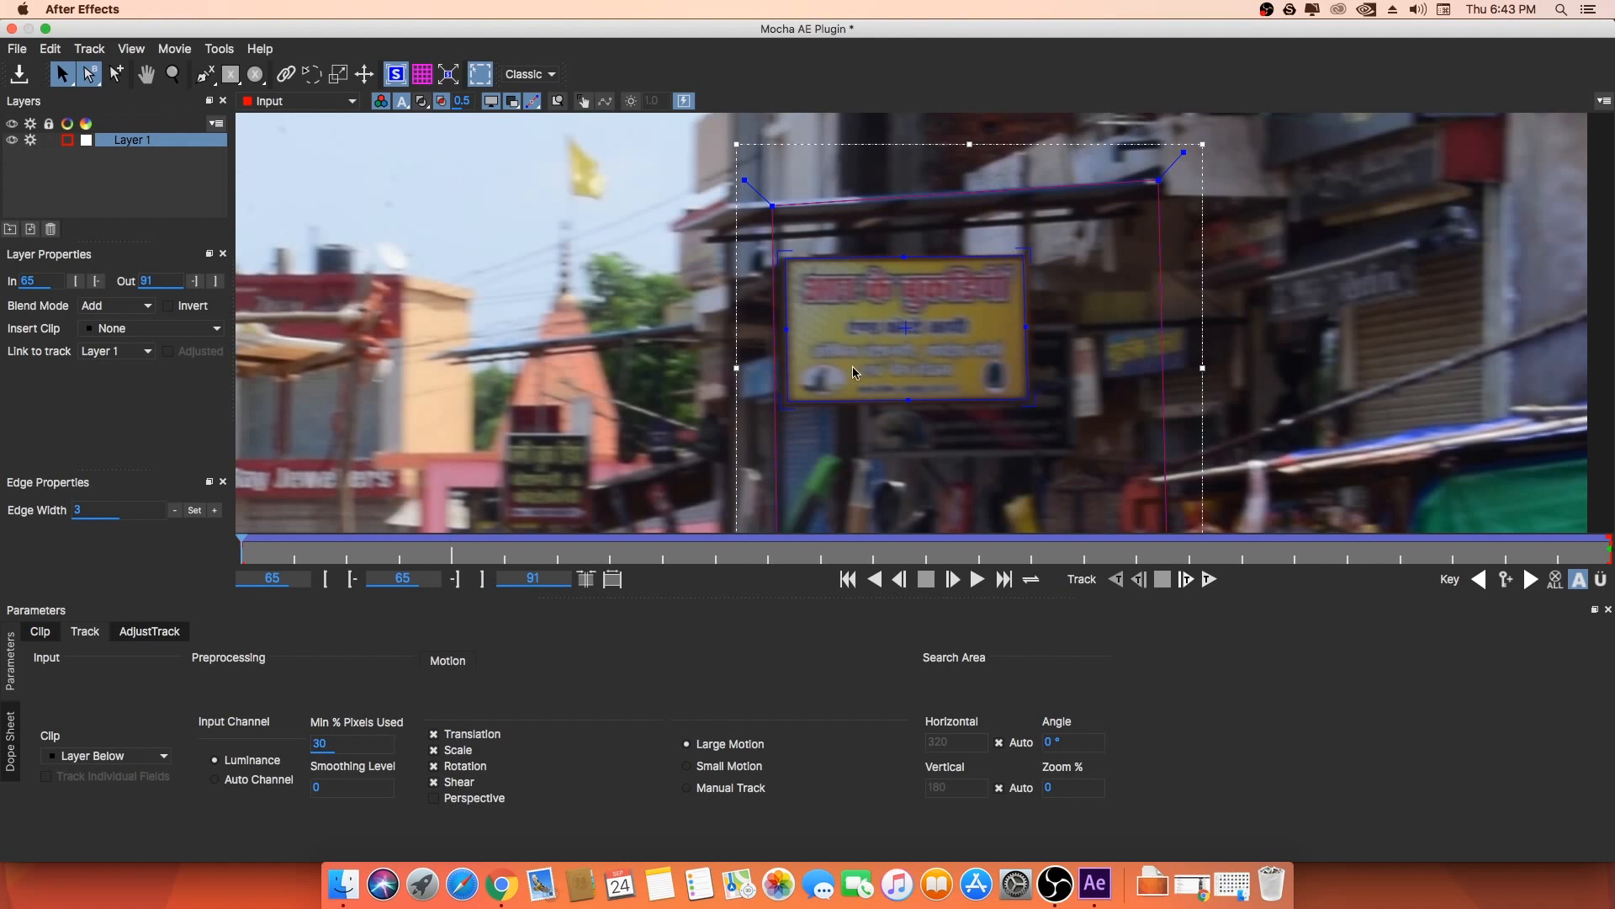
- Play the clip in a wider view to check that the surface sticks to the signboard
key(x)
key(z)
drag(1173, 223, 1082, 306)
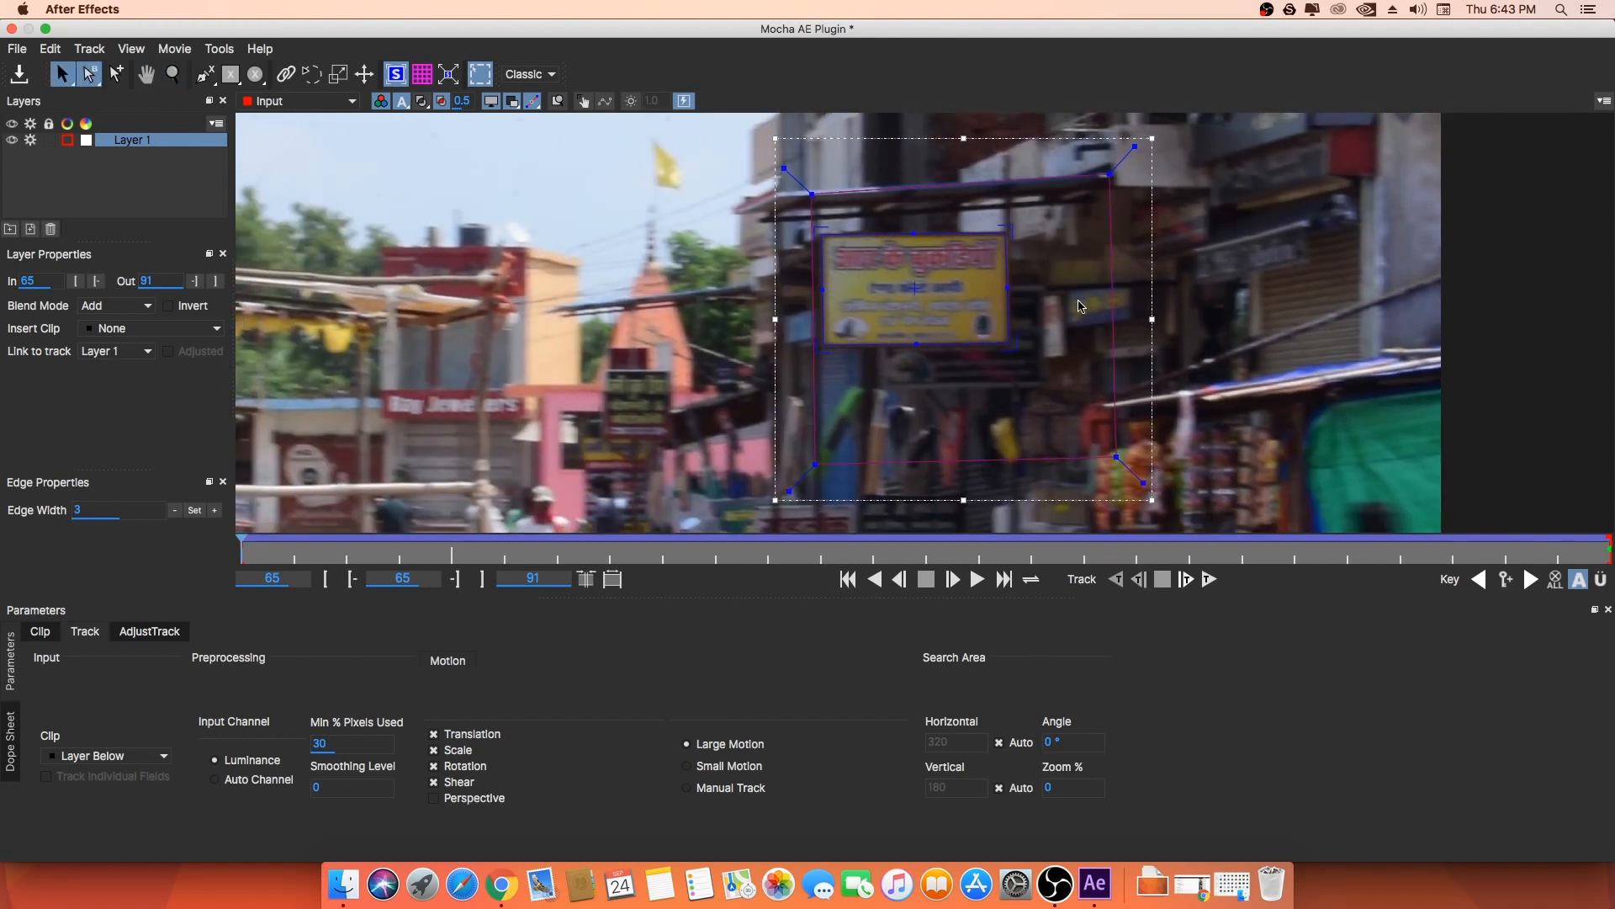
key(space)
- Close the Mocha AE plugin and save the project changes
click(12, 29)
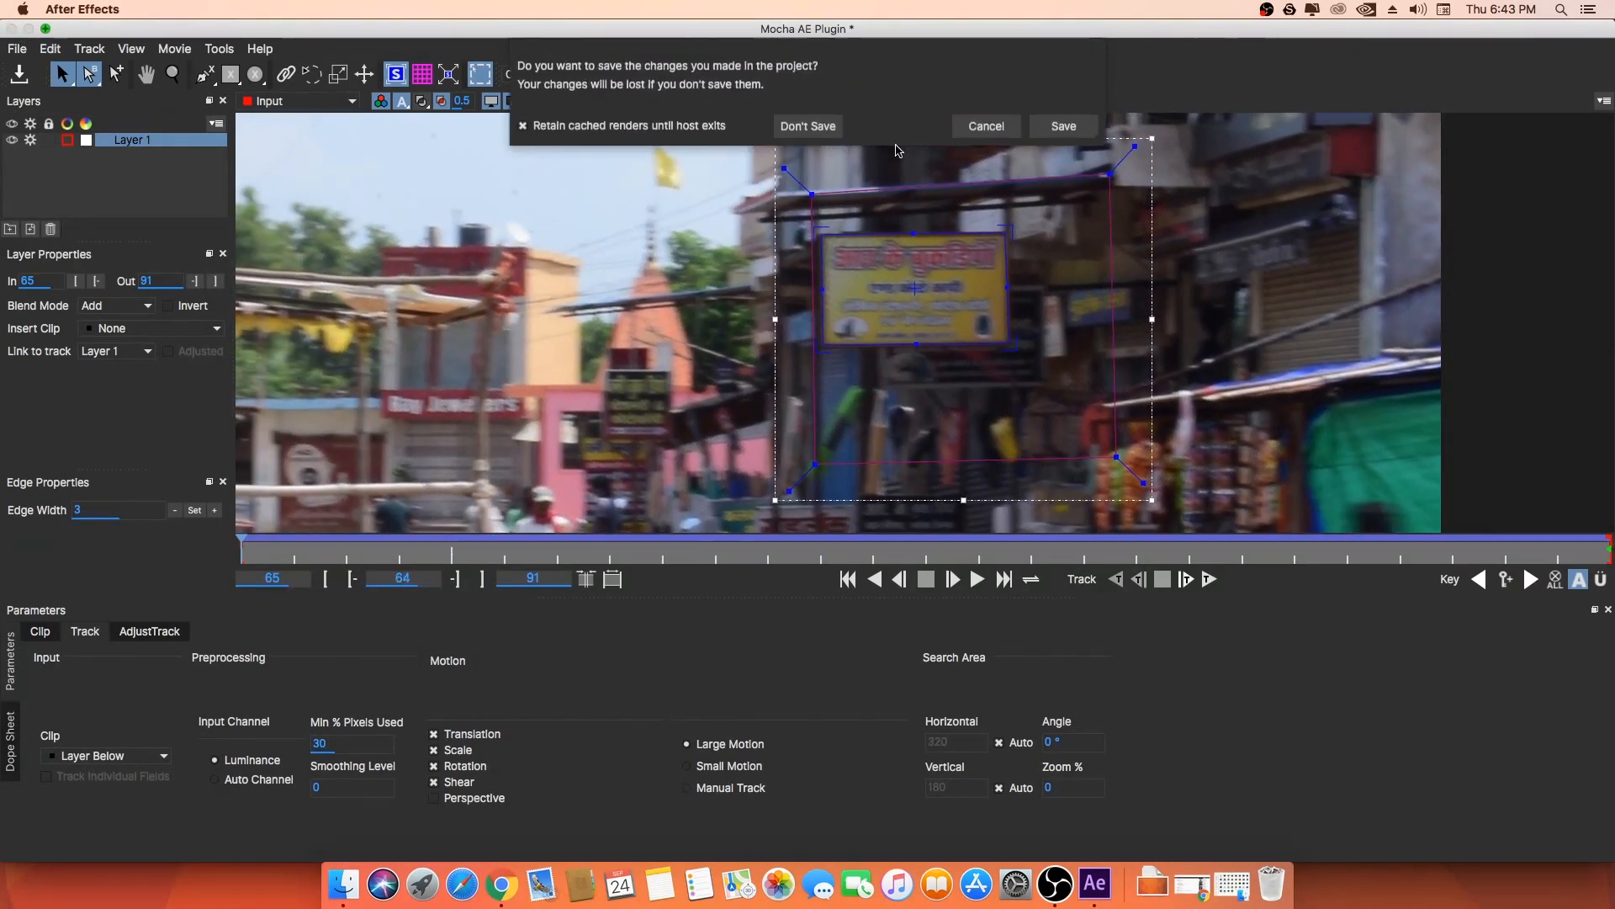
click(1064, 126)
click(165, 694)
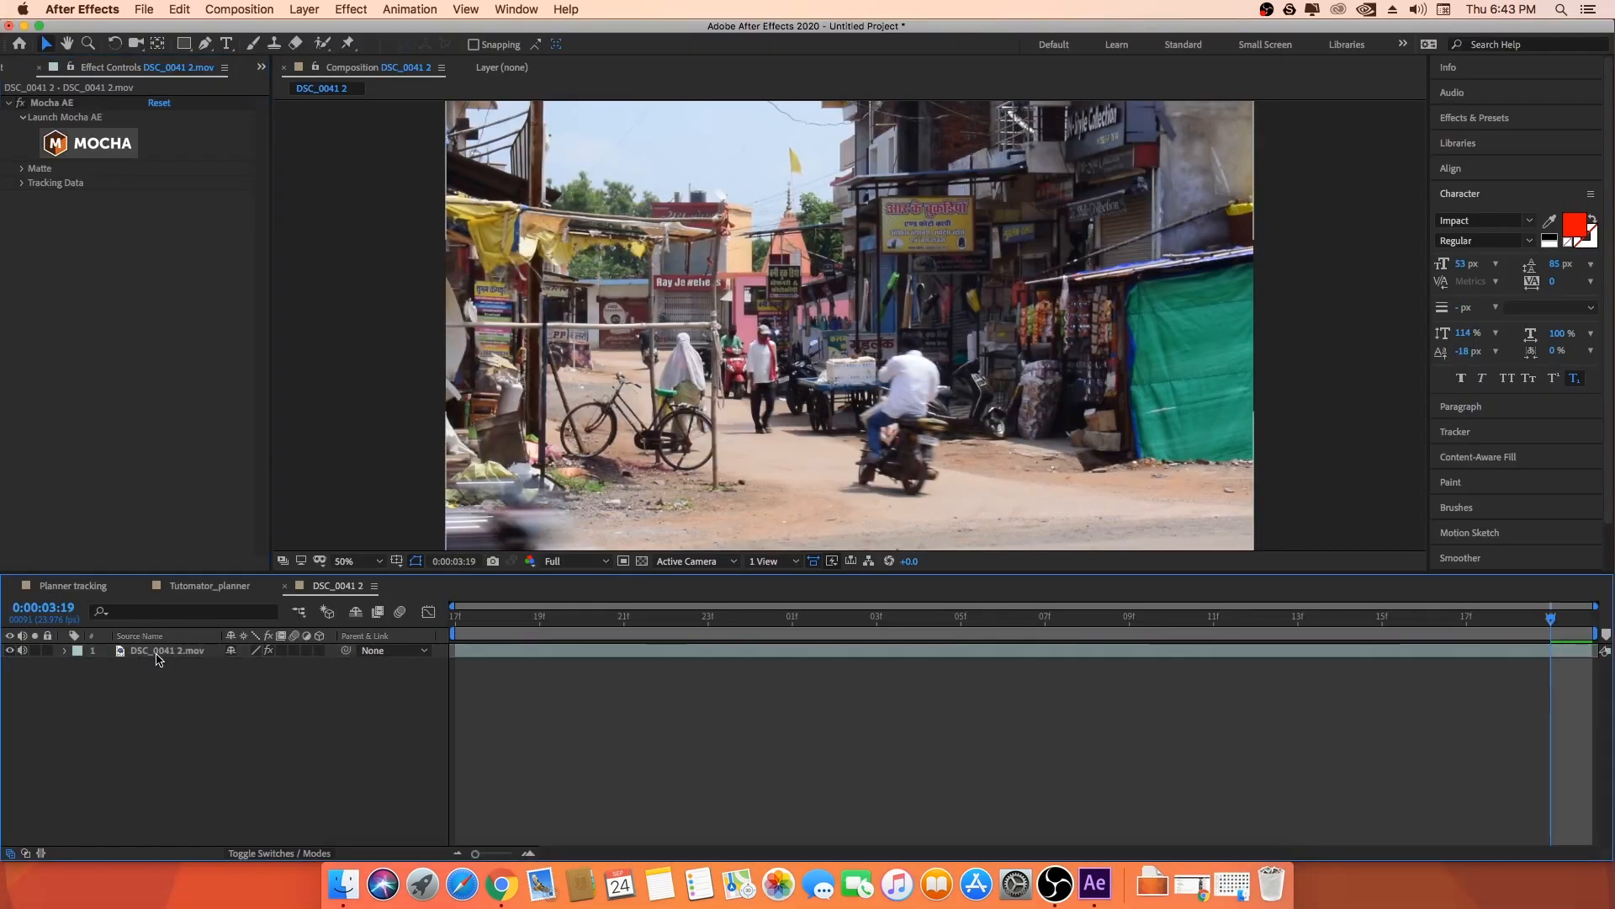
- Import the image 4015773.jpg and place it above DSC_0041 2.mov in the composition
click(343, 883)
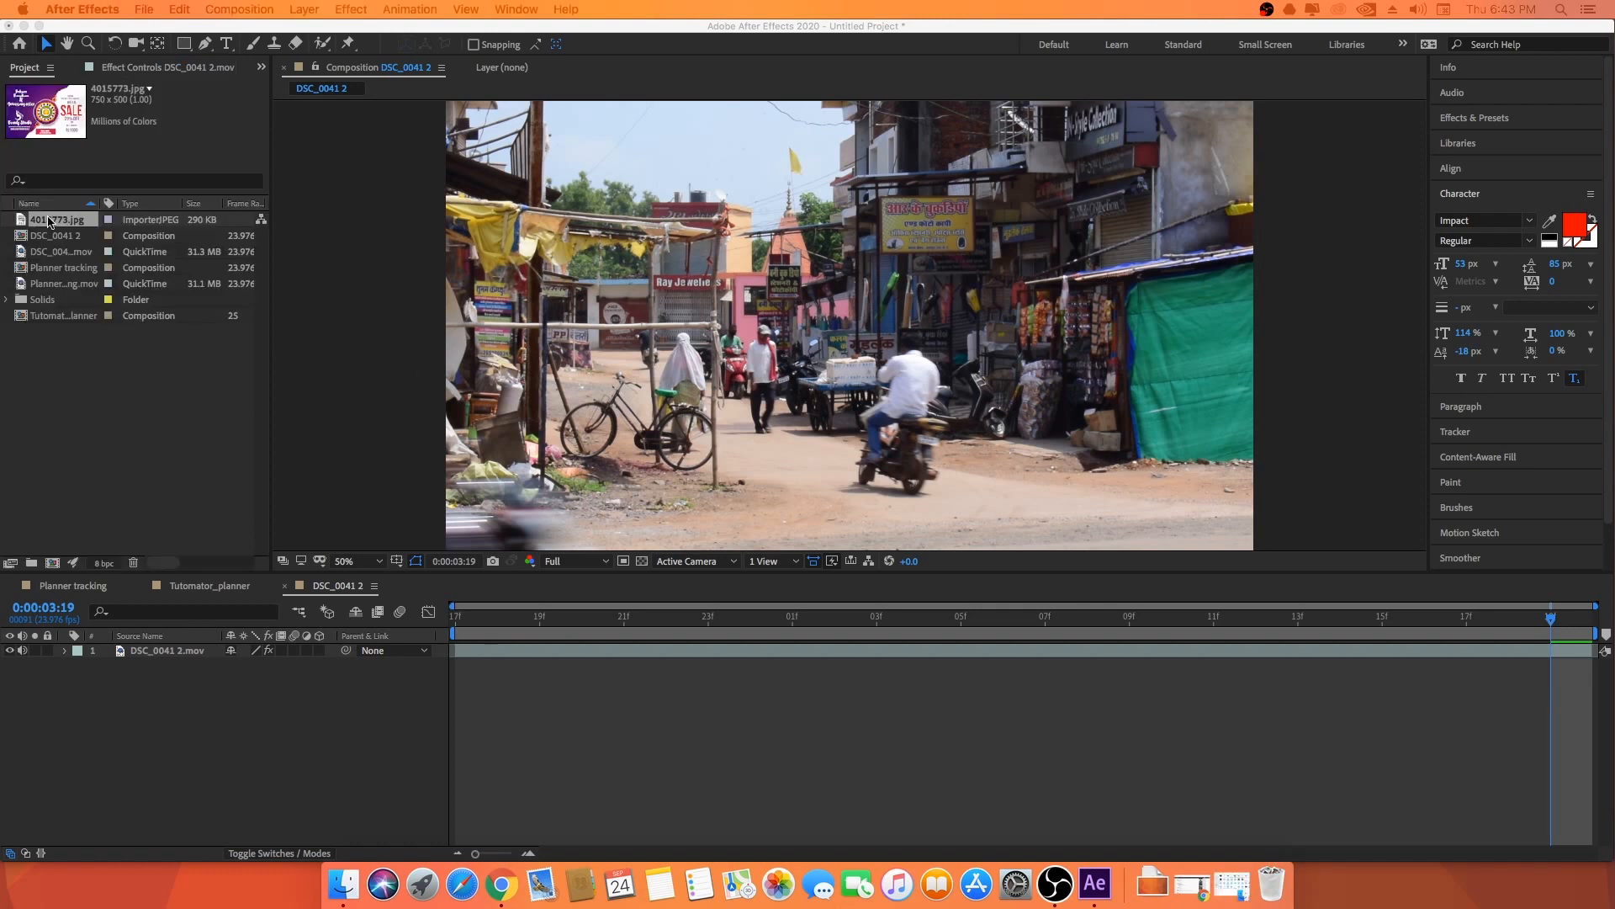
click(49, 221)
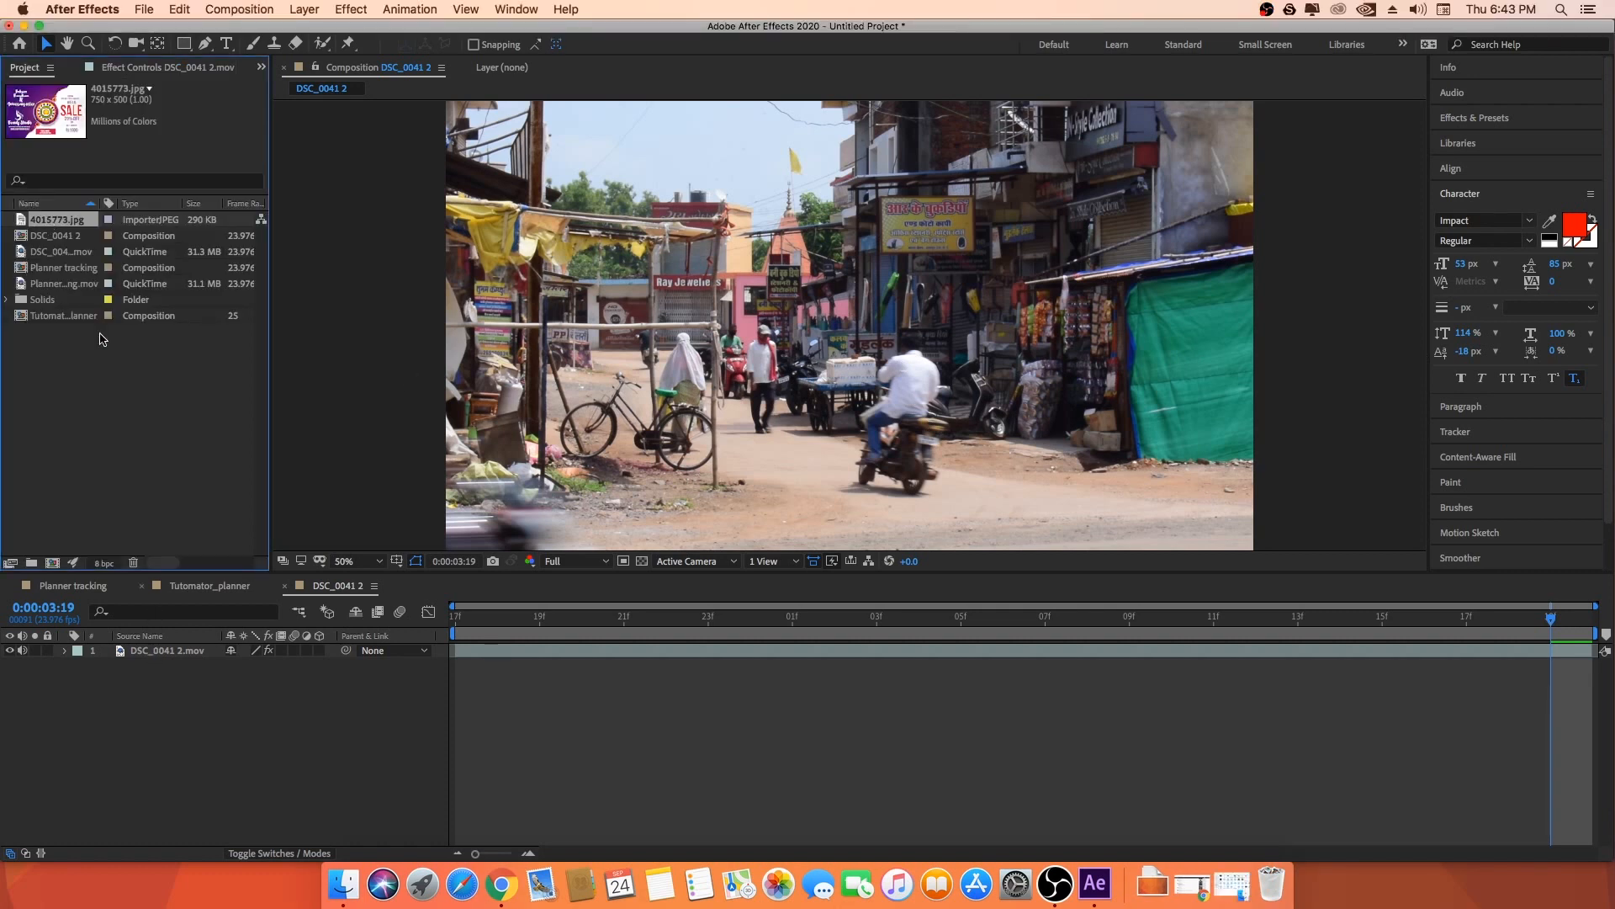
drag(52, 221, 134, 650)
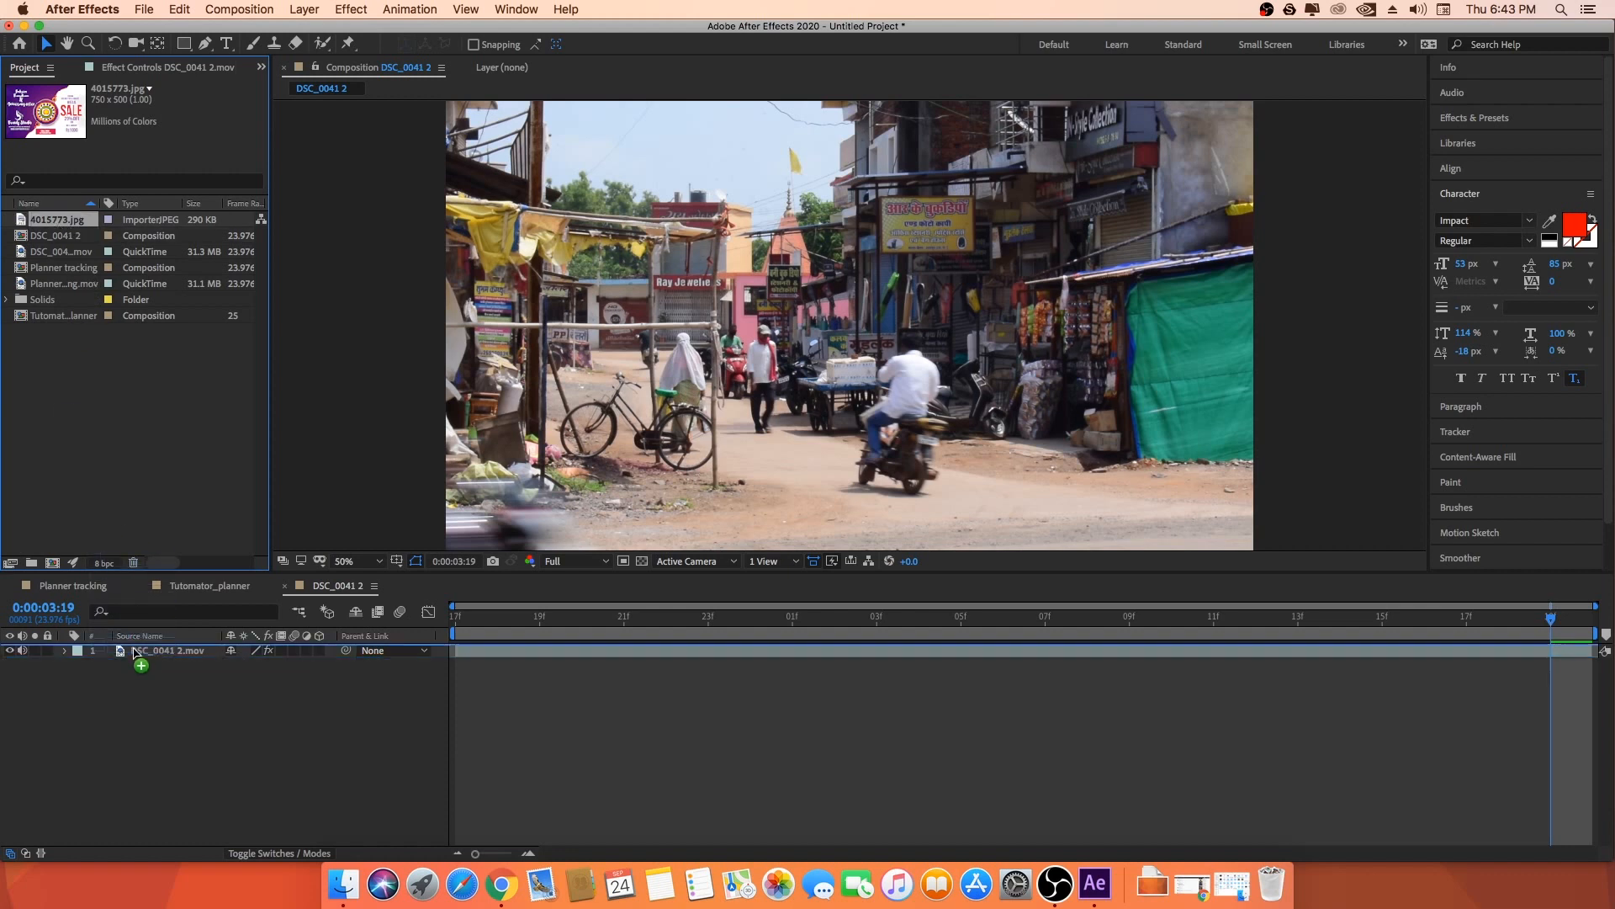
click(934, 307)
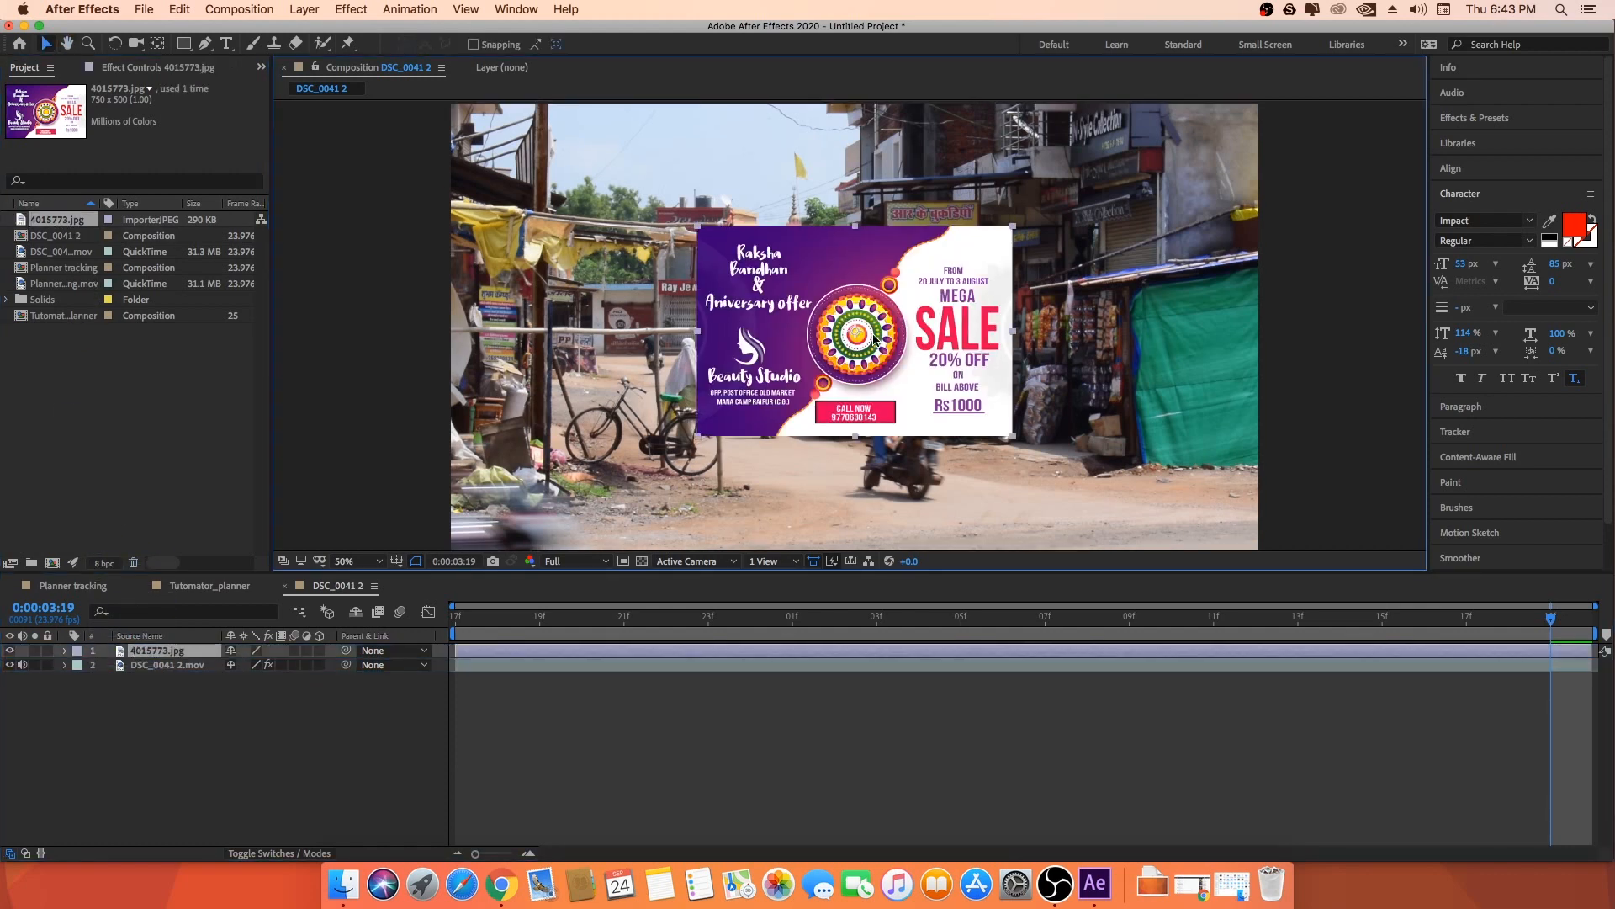
- Select the DSC_0041 2.mov layer and expand the Tracking Data of its Mocha AE effect
click(171, 665)
click(160, 653)
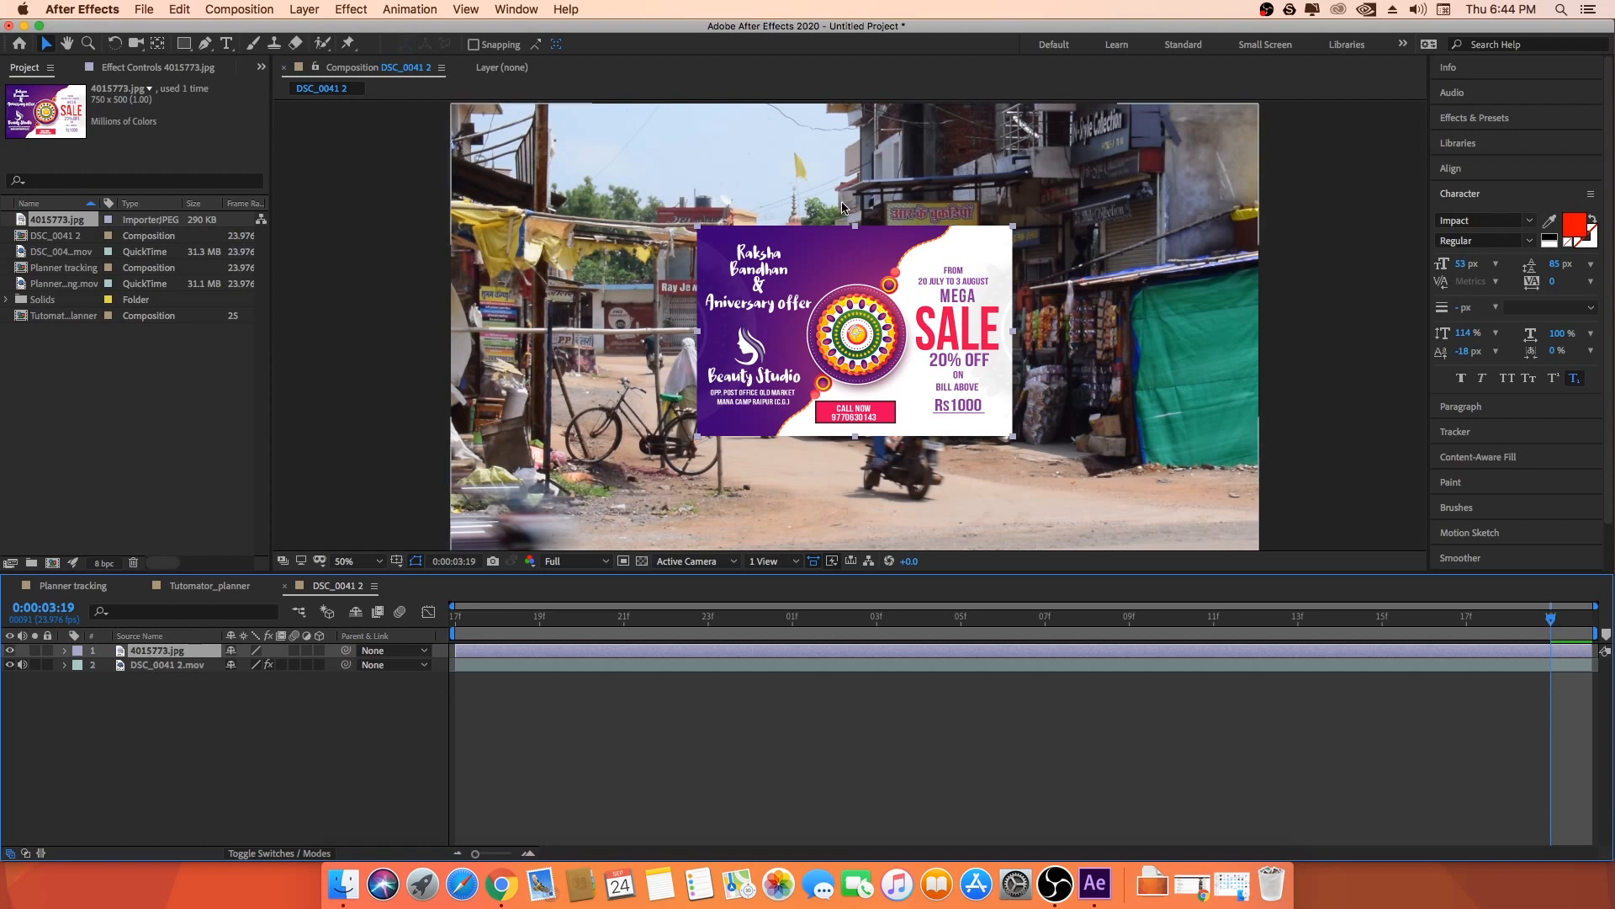
click(150, 666)
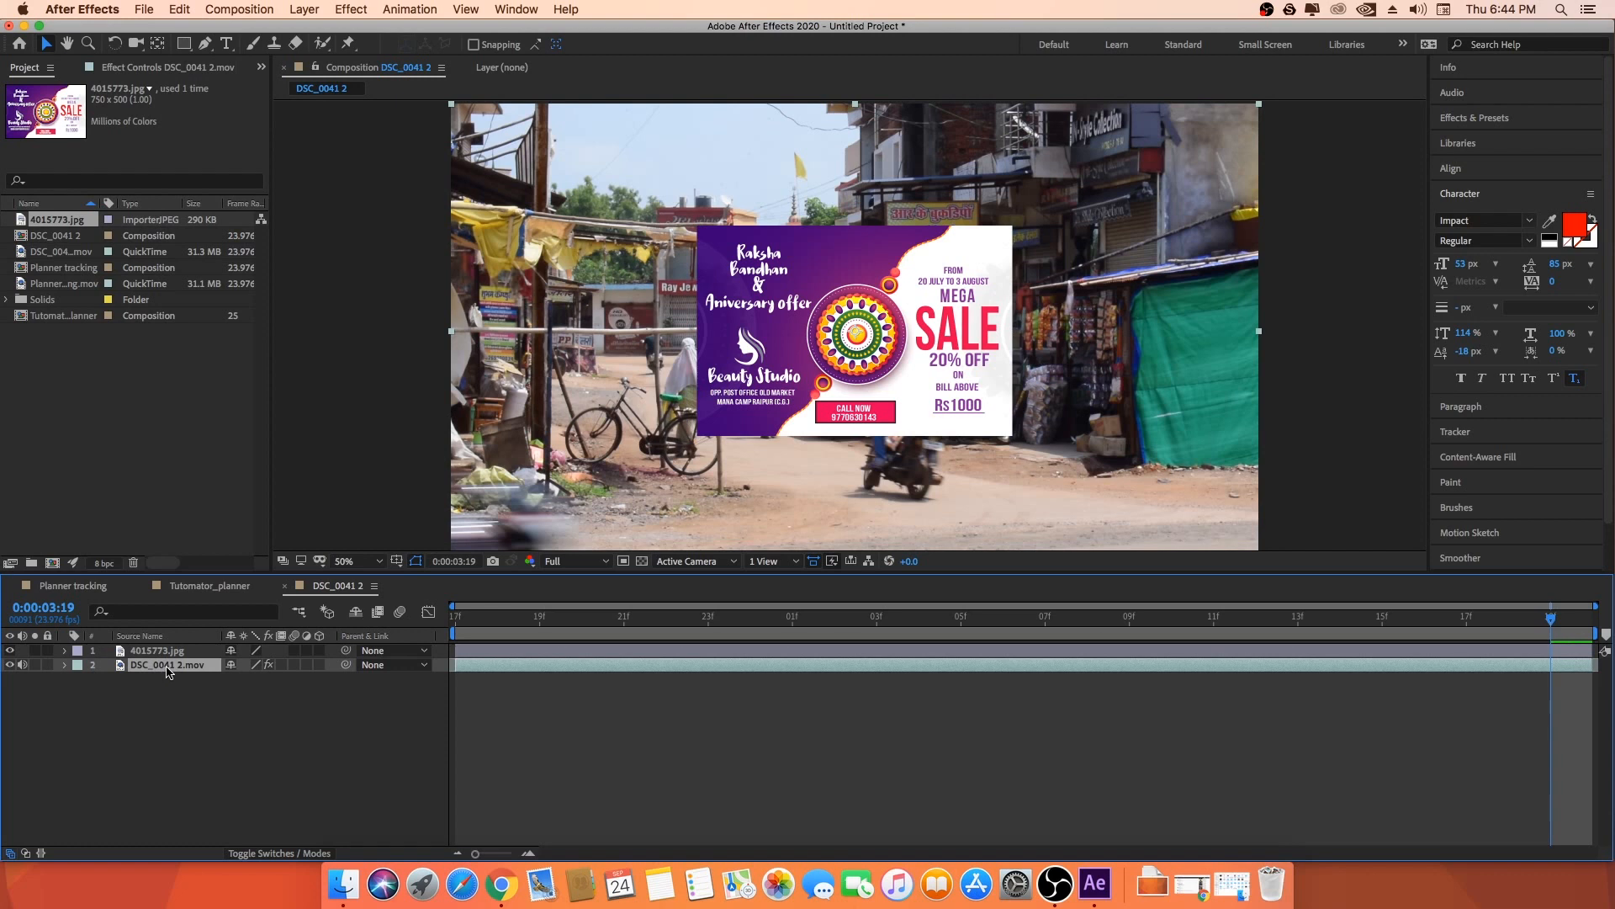
click(120, 68)
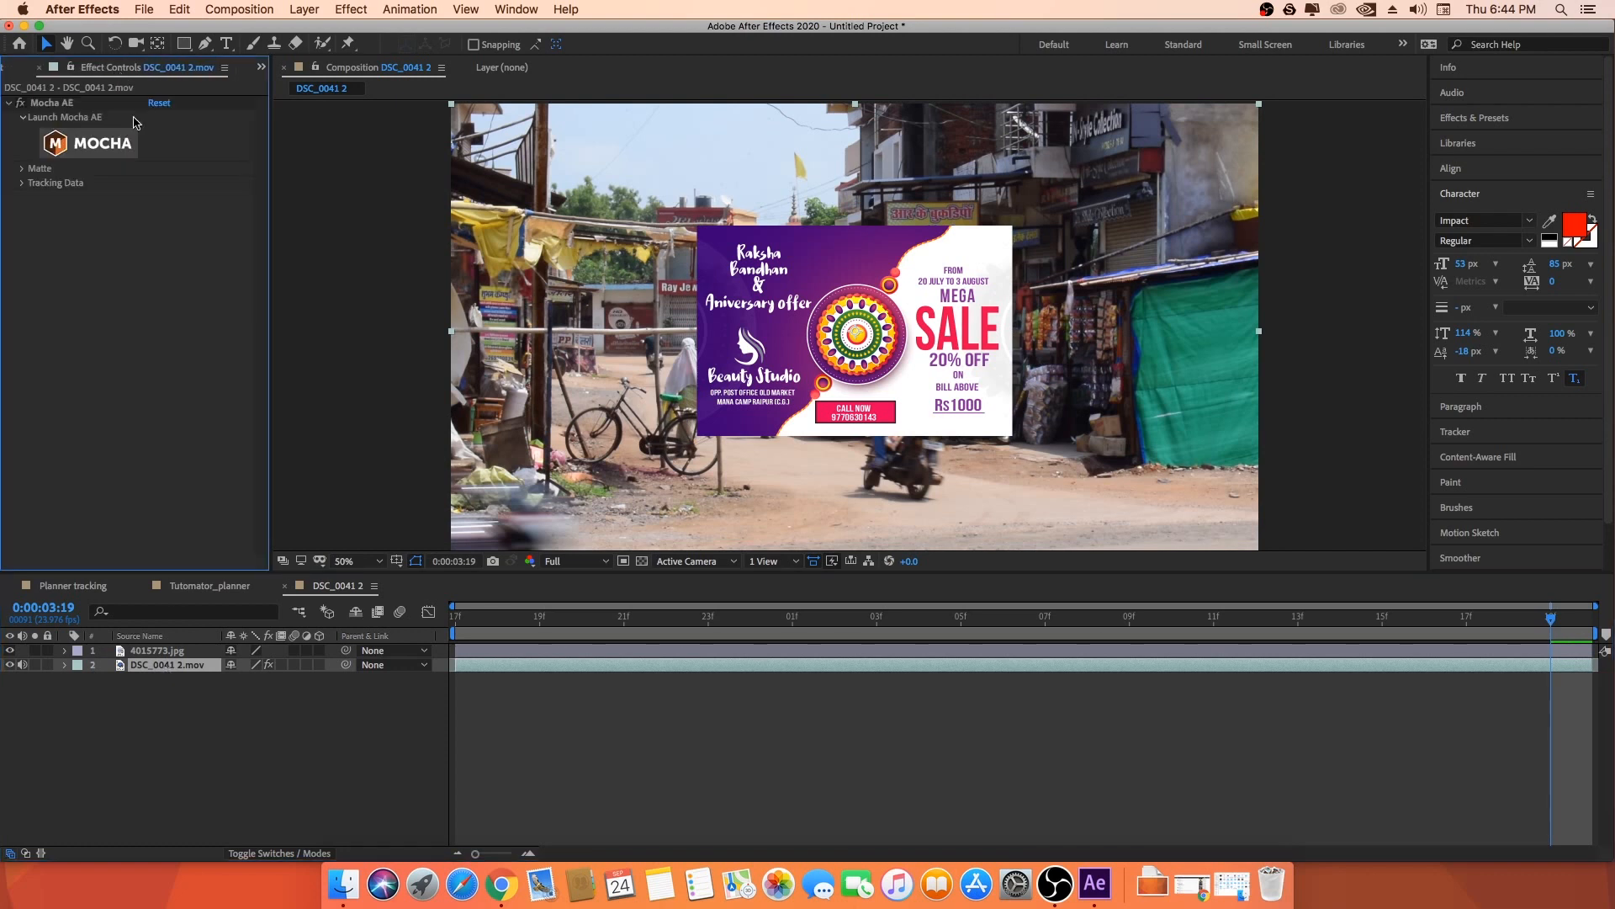
click(22, 183)
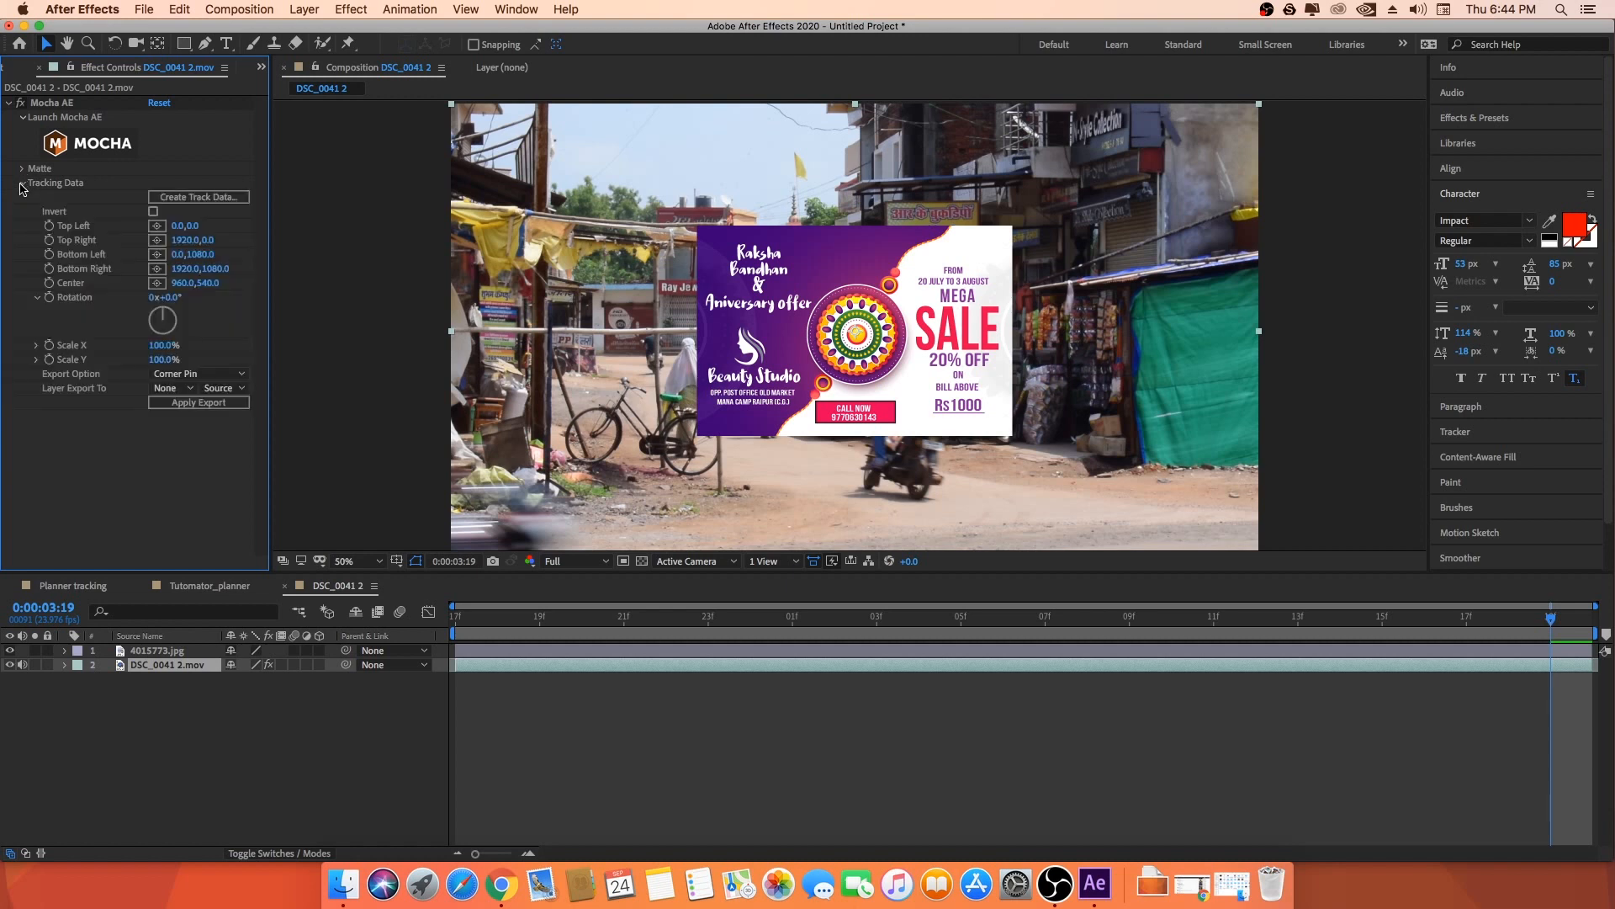
- Create the track data of the Mocha AE effect from the tracked signboard layer
click(183, 194)
click(760, 360)
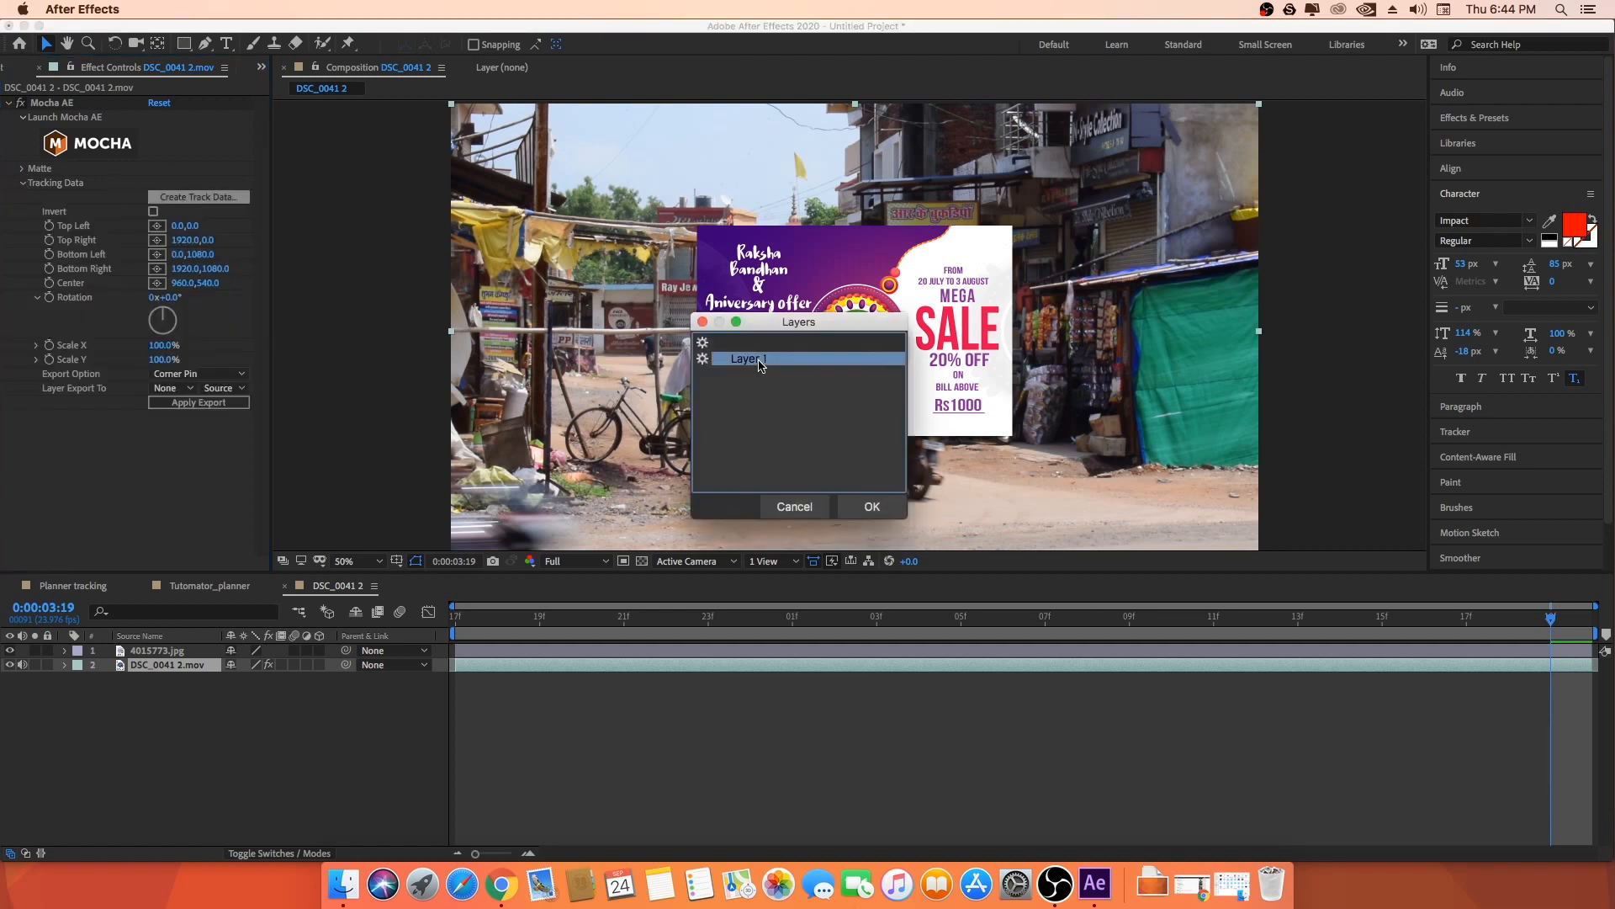
click(871, 505)
scroll(895, 215, up, 2)
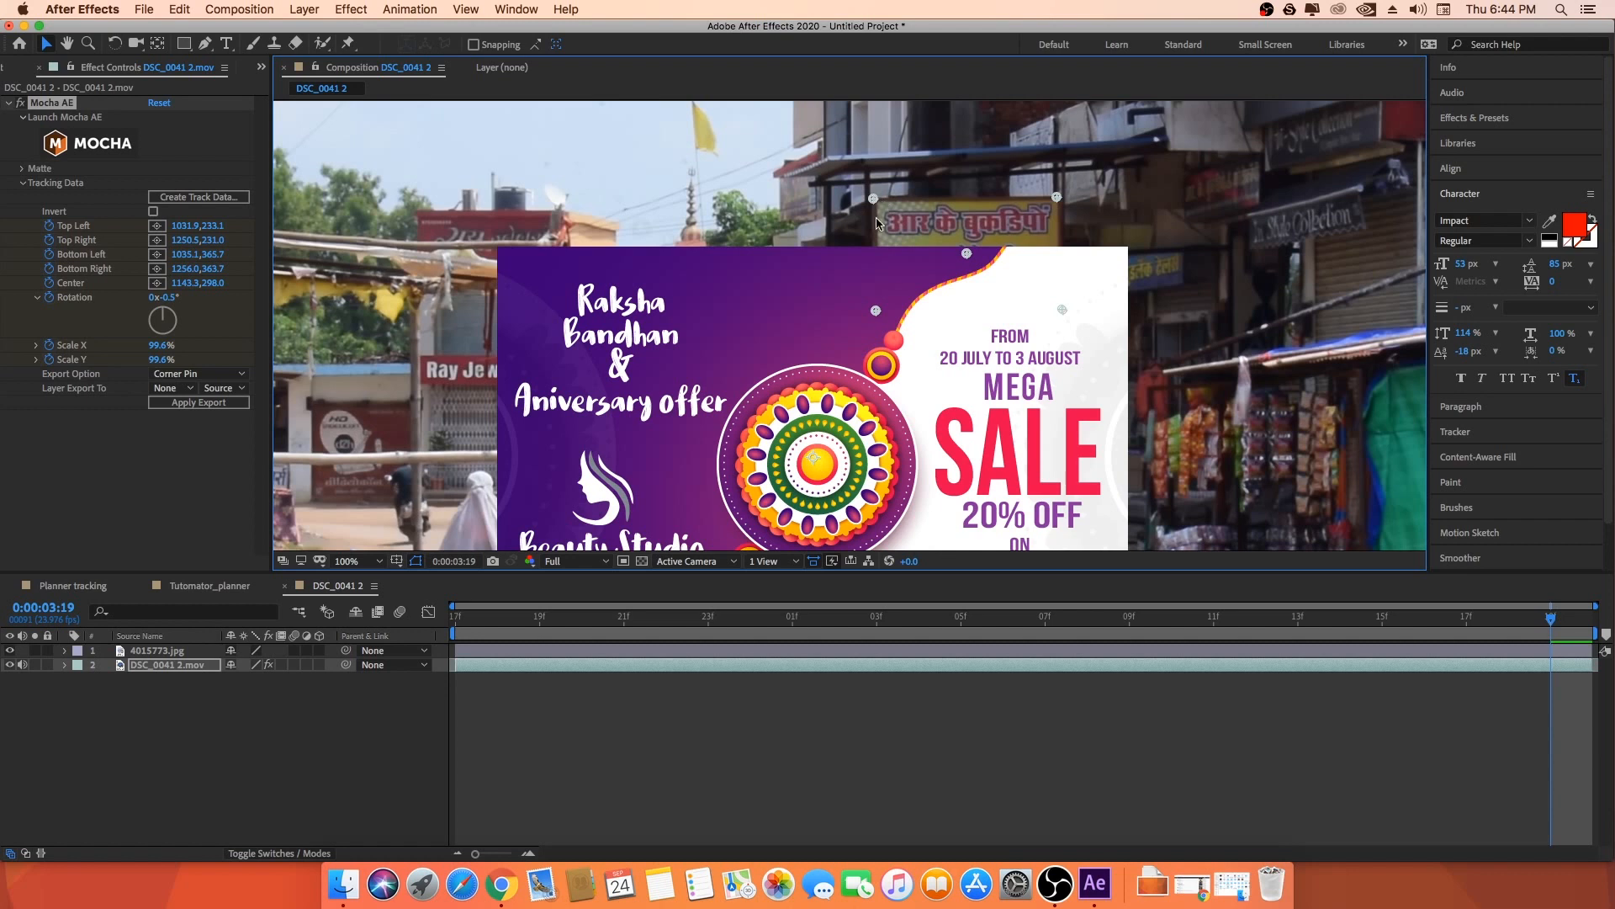
scroll(877, 223, down, 2)
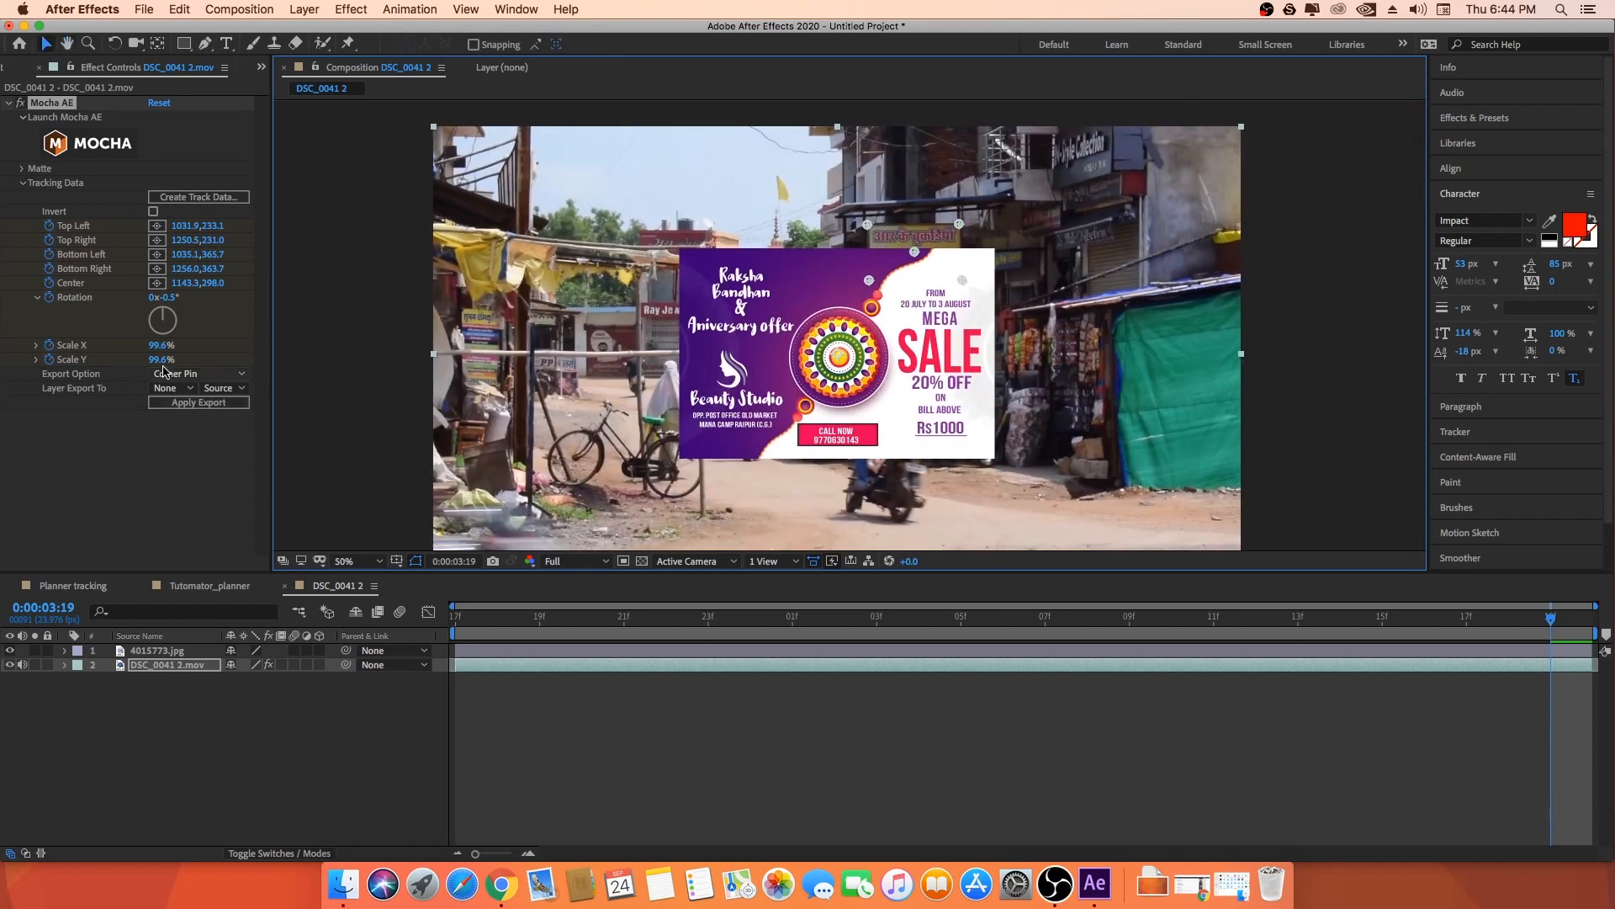
- Set the Mocha AE export option to Corner Pin (Support Motion Blur)
click(200, 373)
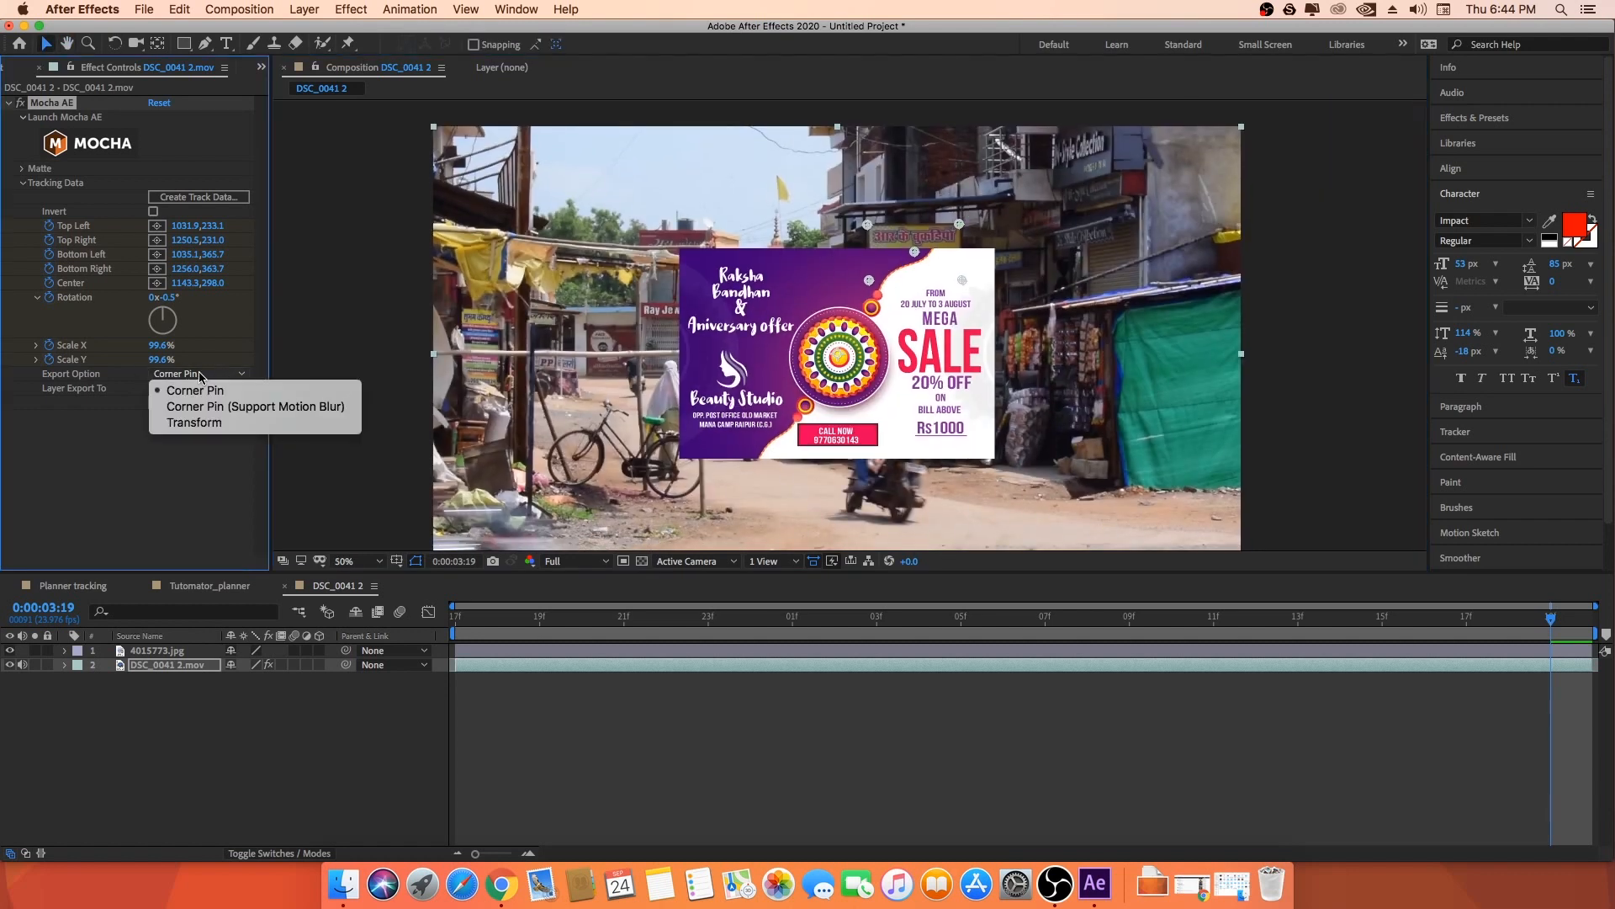
click(245, 408)
scroll(880, 247, up, 2)
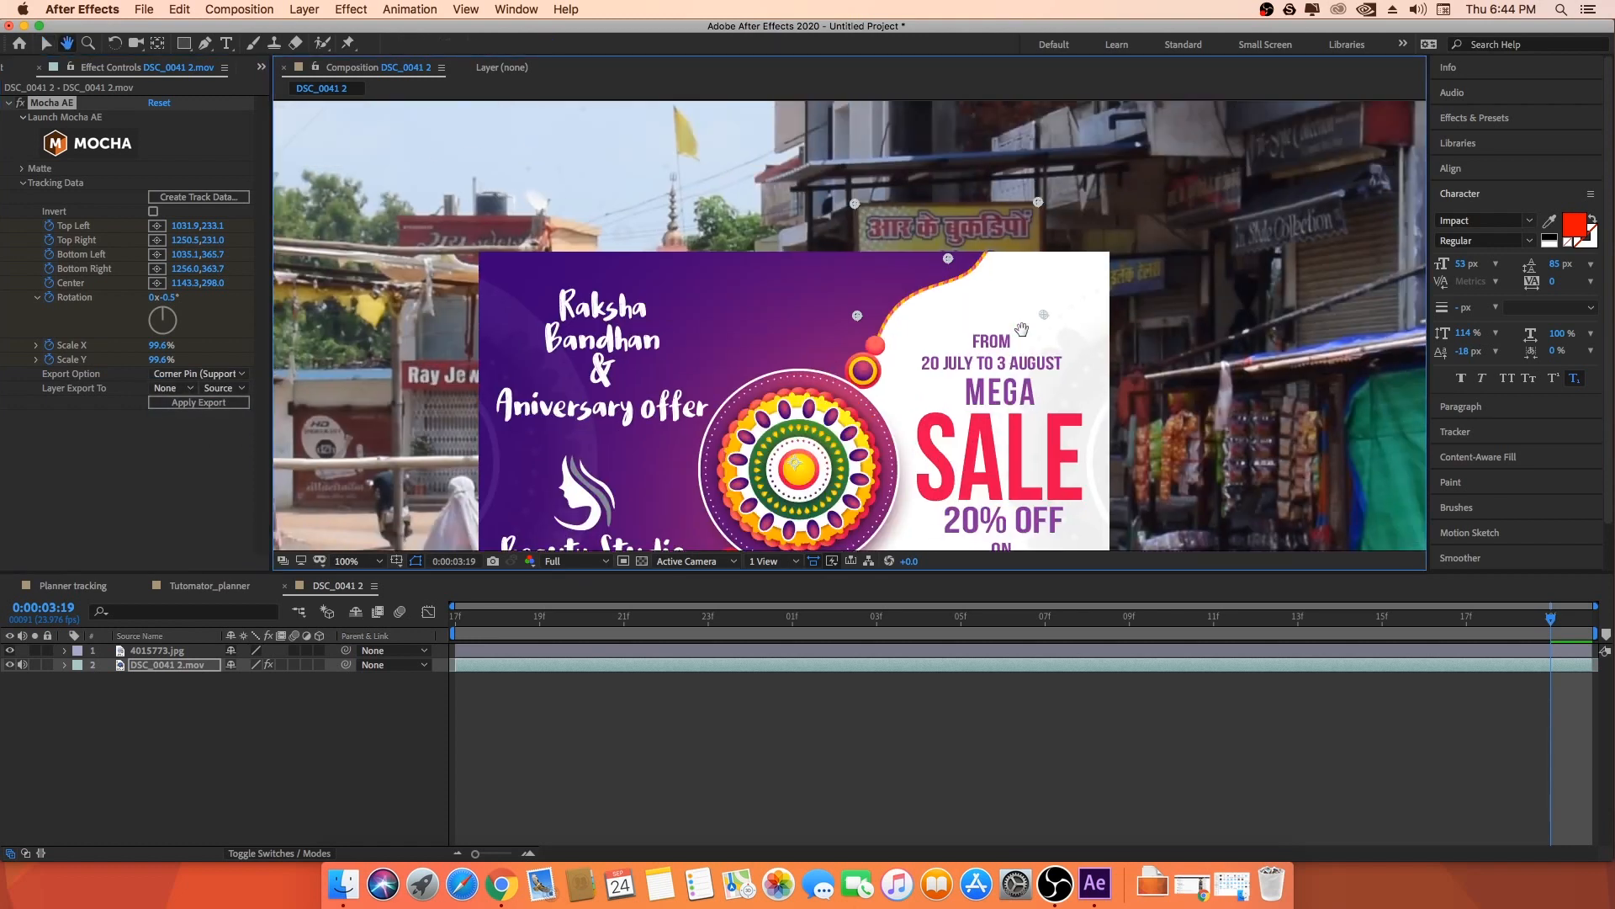
click(175, 404)
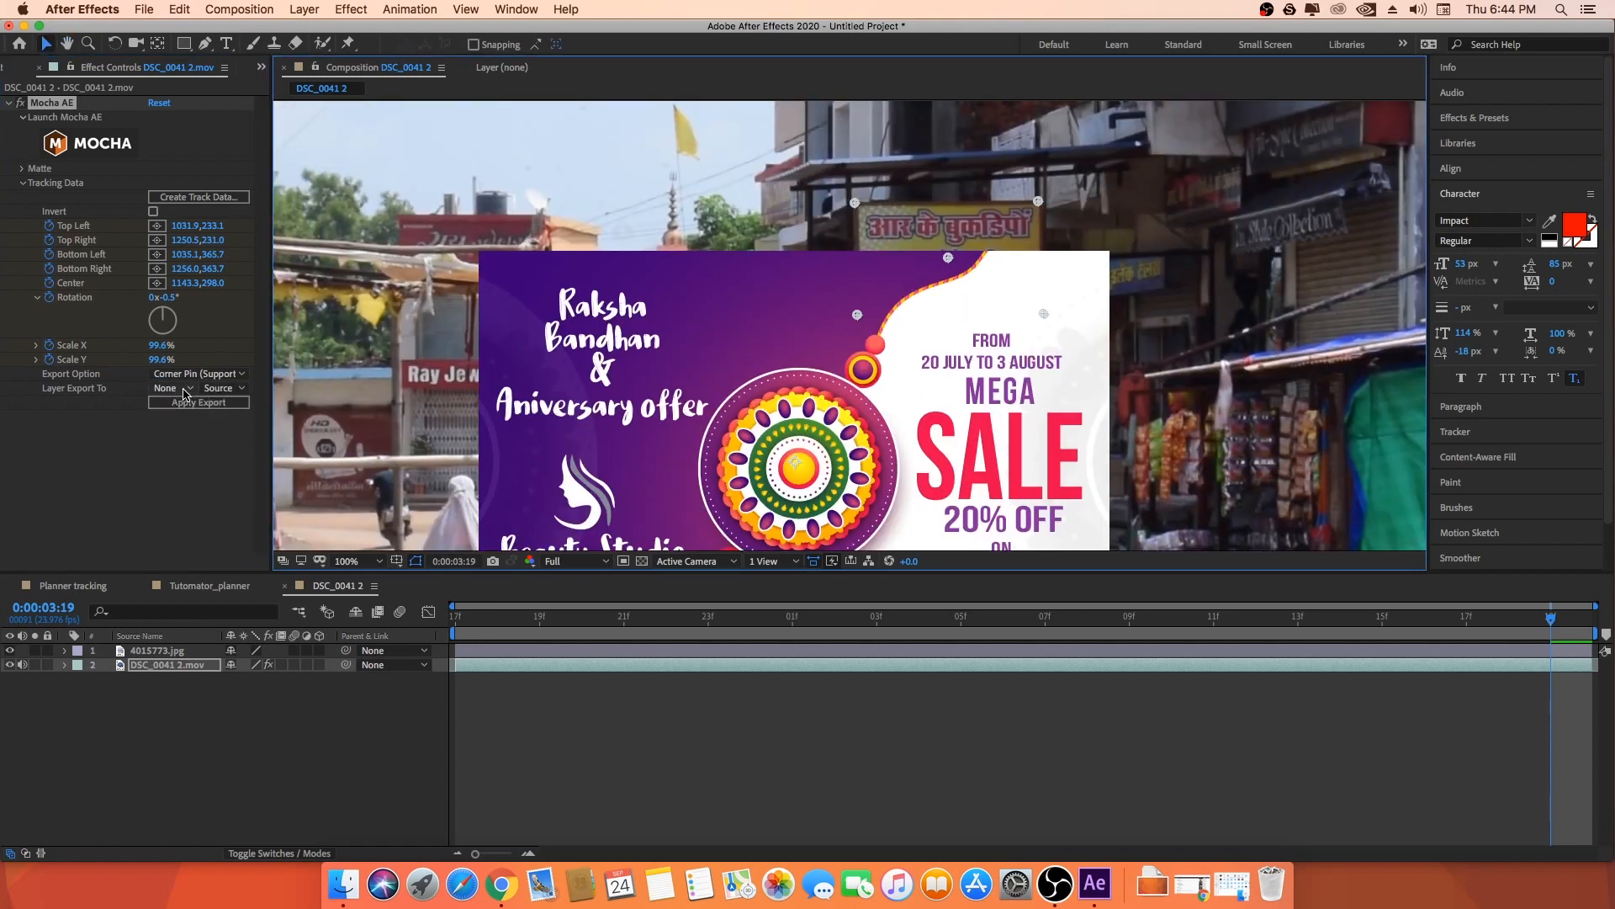
- Rename the 4015773.jpg layer as poster
click(144, 652)
key(Return)
text(poster)
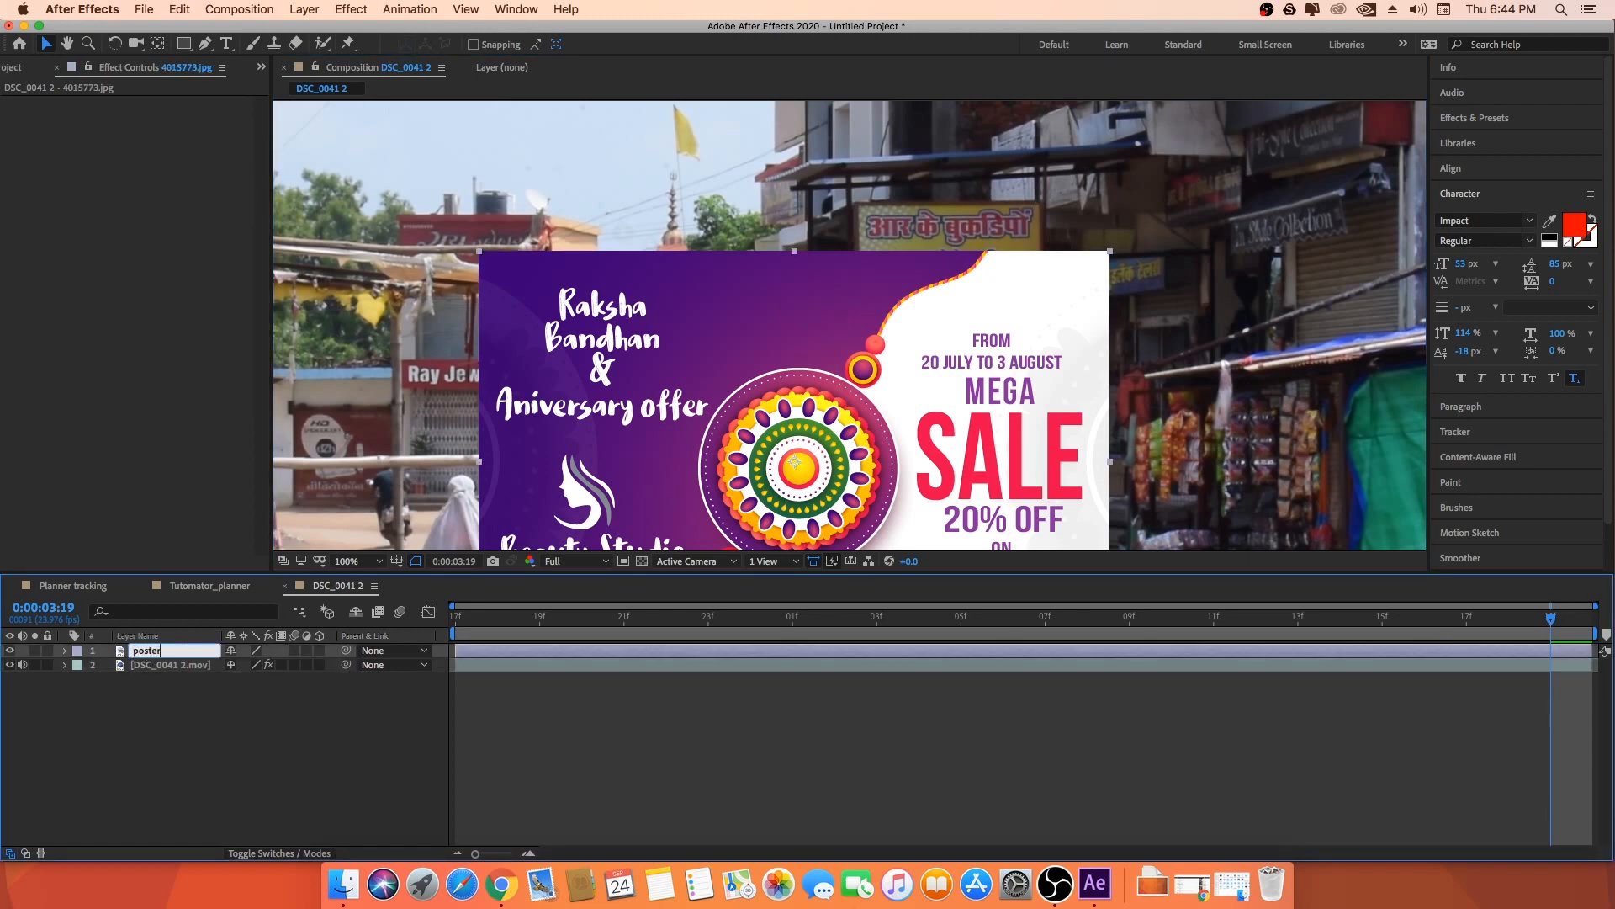
key(Return)
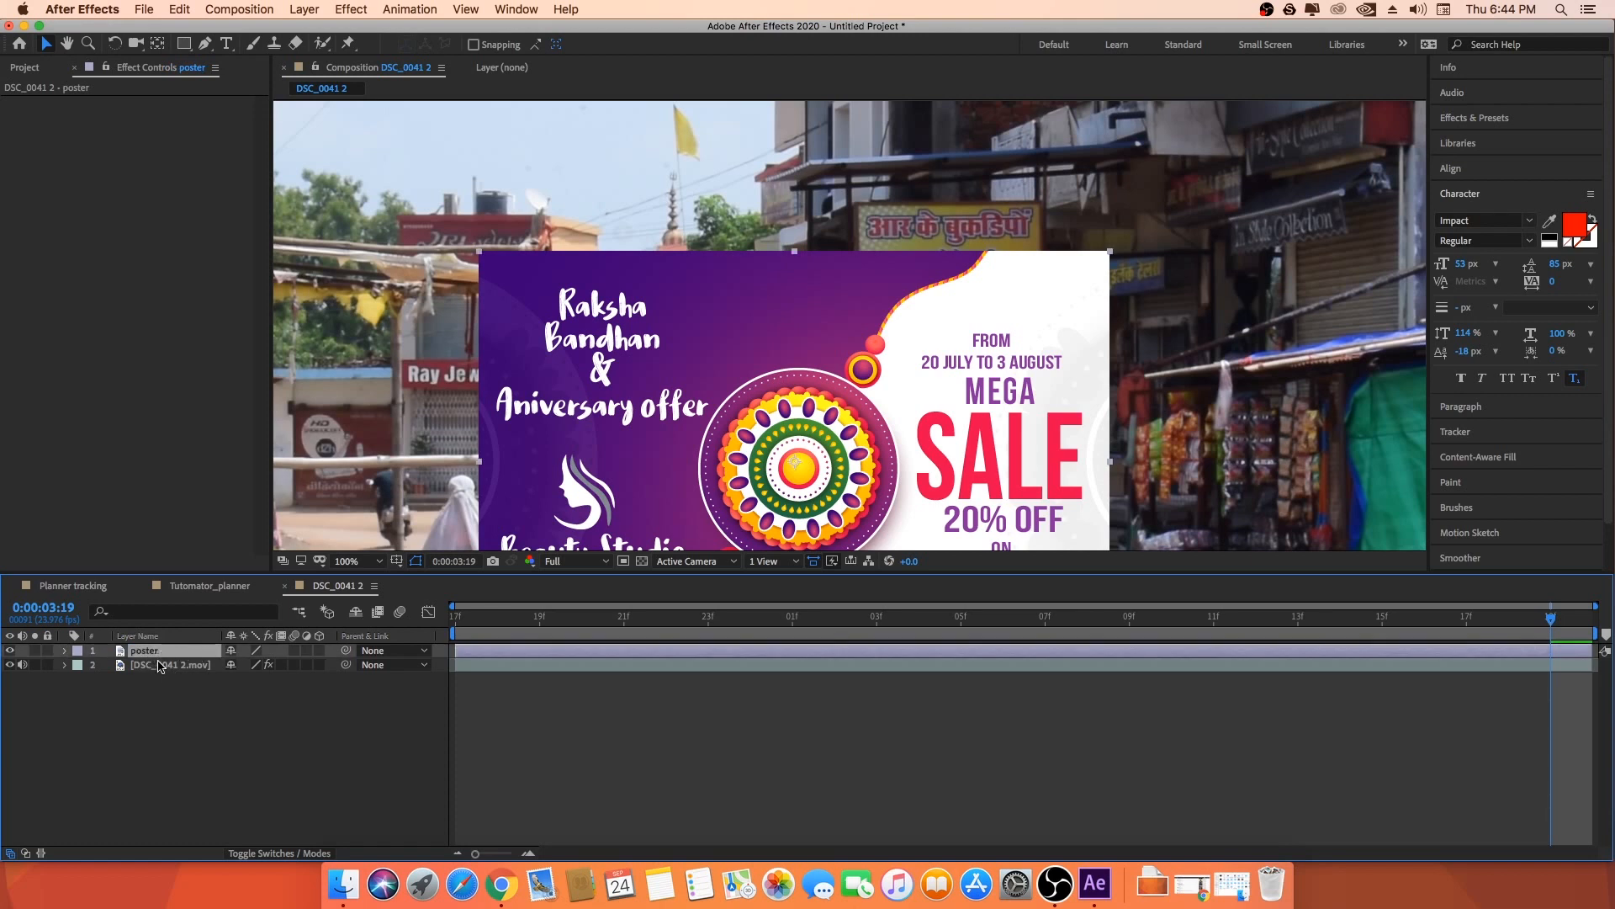
- Try to apply the Mocha tracking export of DSC_0041 2.mov to the poster image layer
click(160, 666)
click(175, 388)
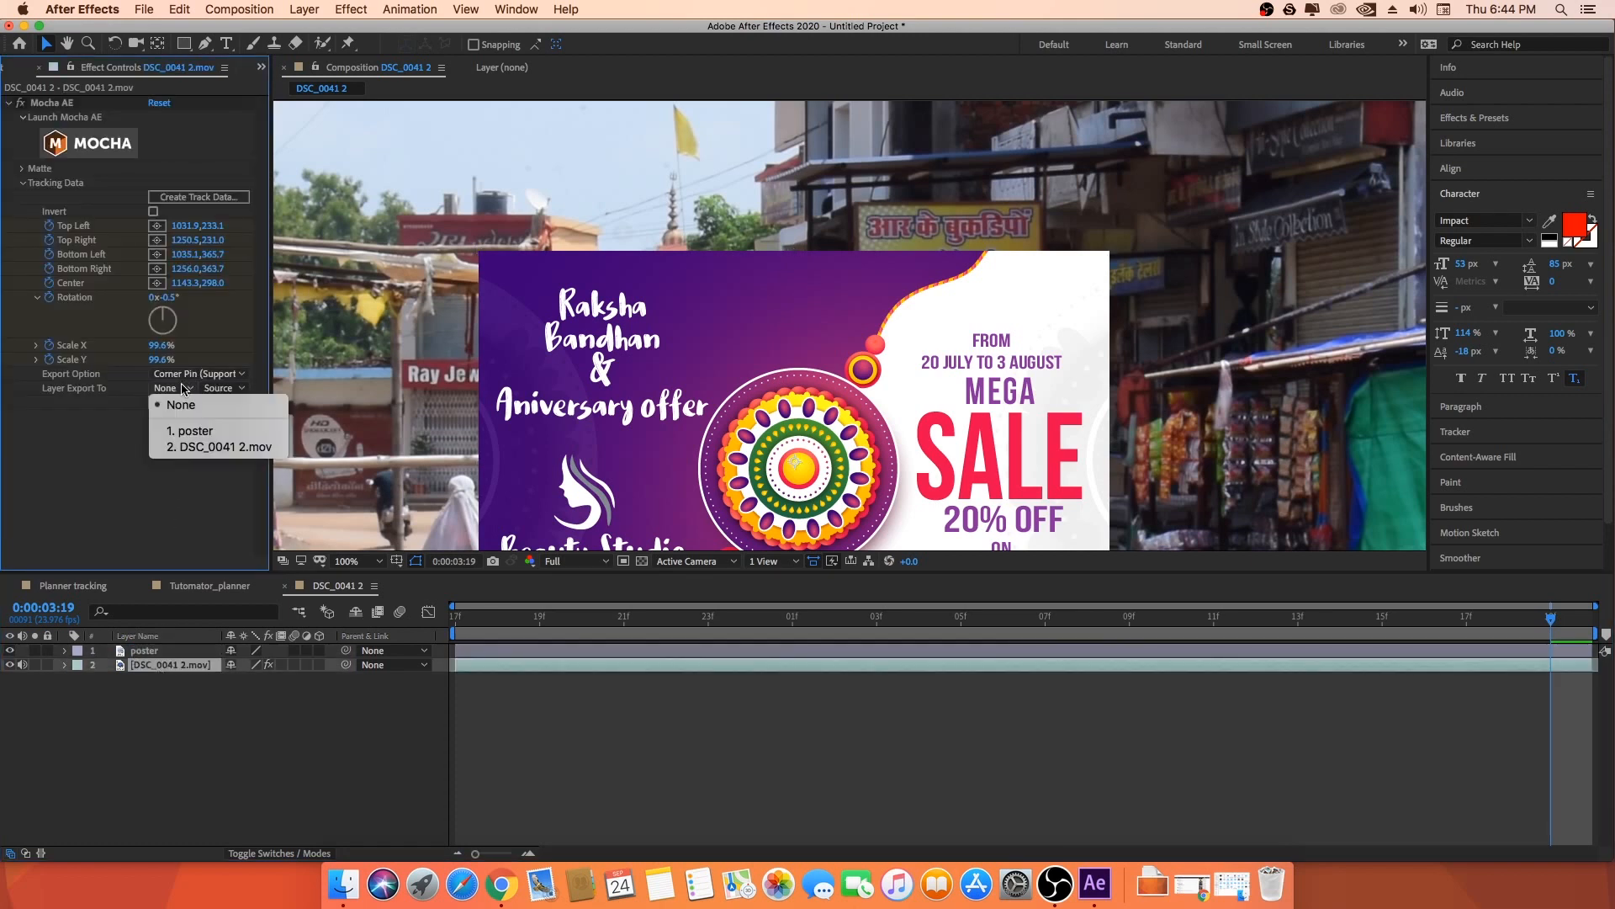
click(196, 432)
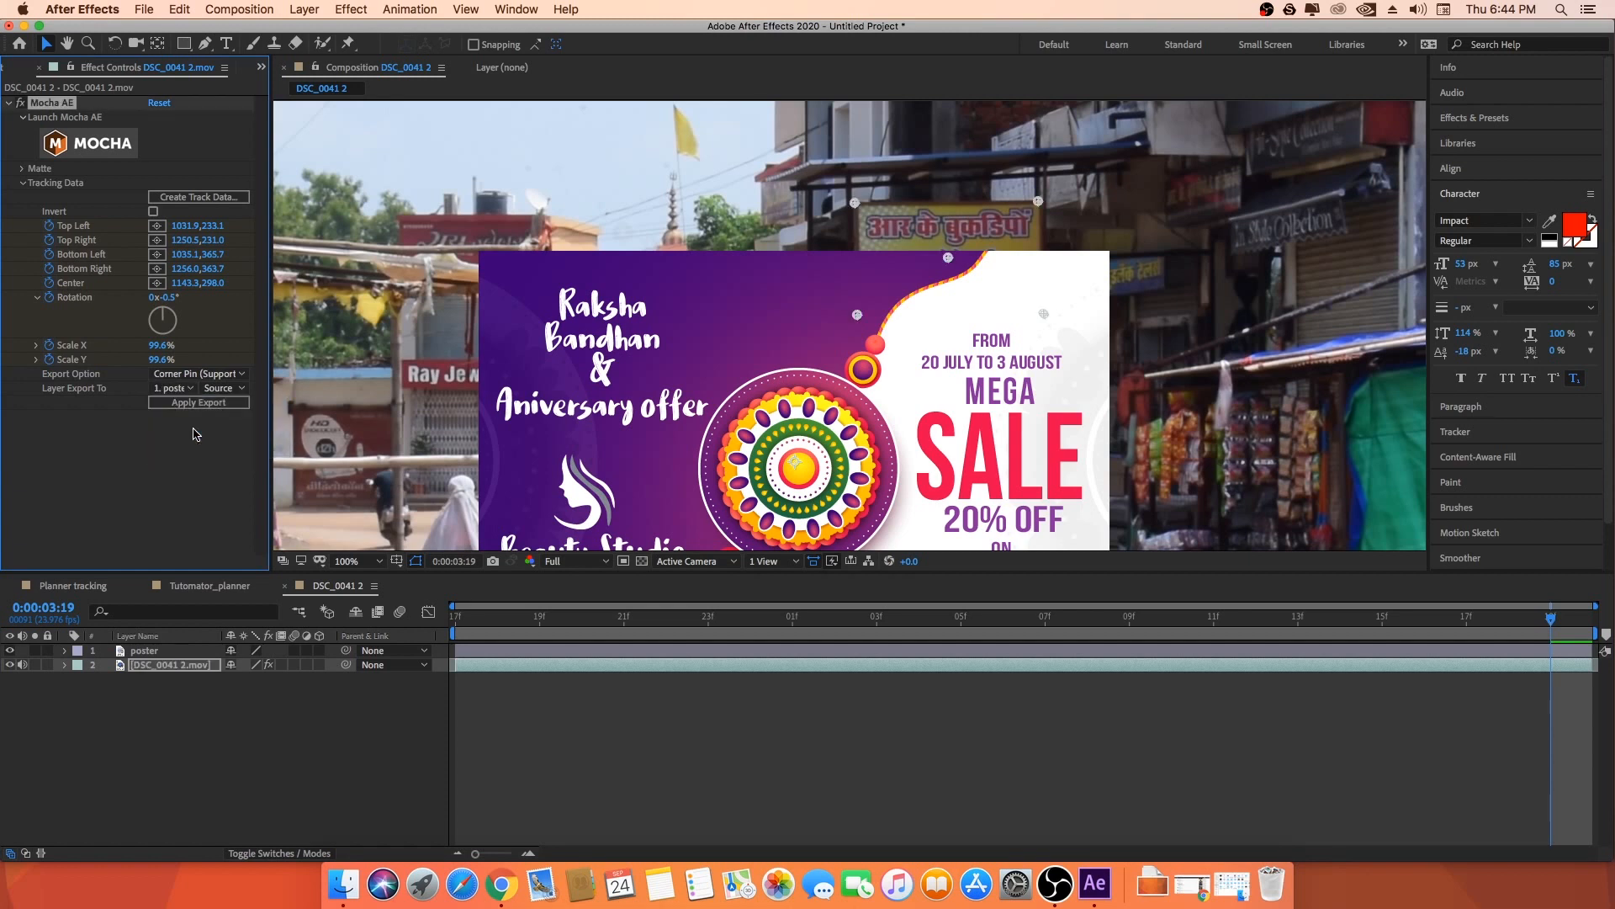
click(198, 402)
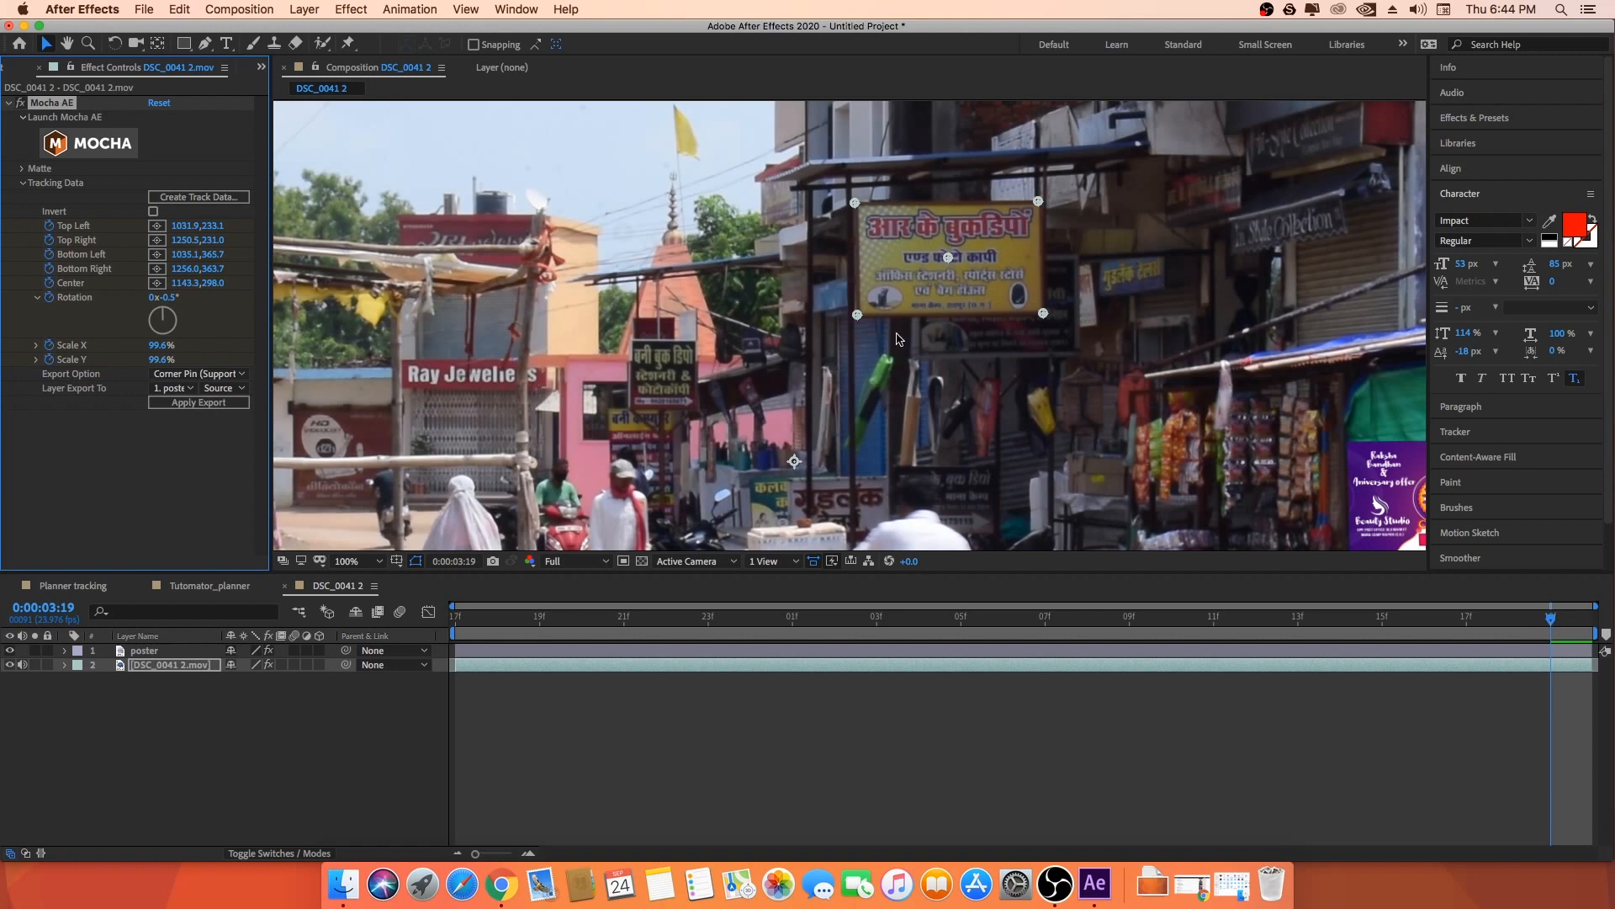
- Play the clip in a wider view to check where the tracked poster sits relative to the signboard
key(comma)
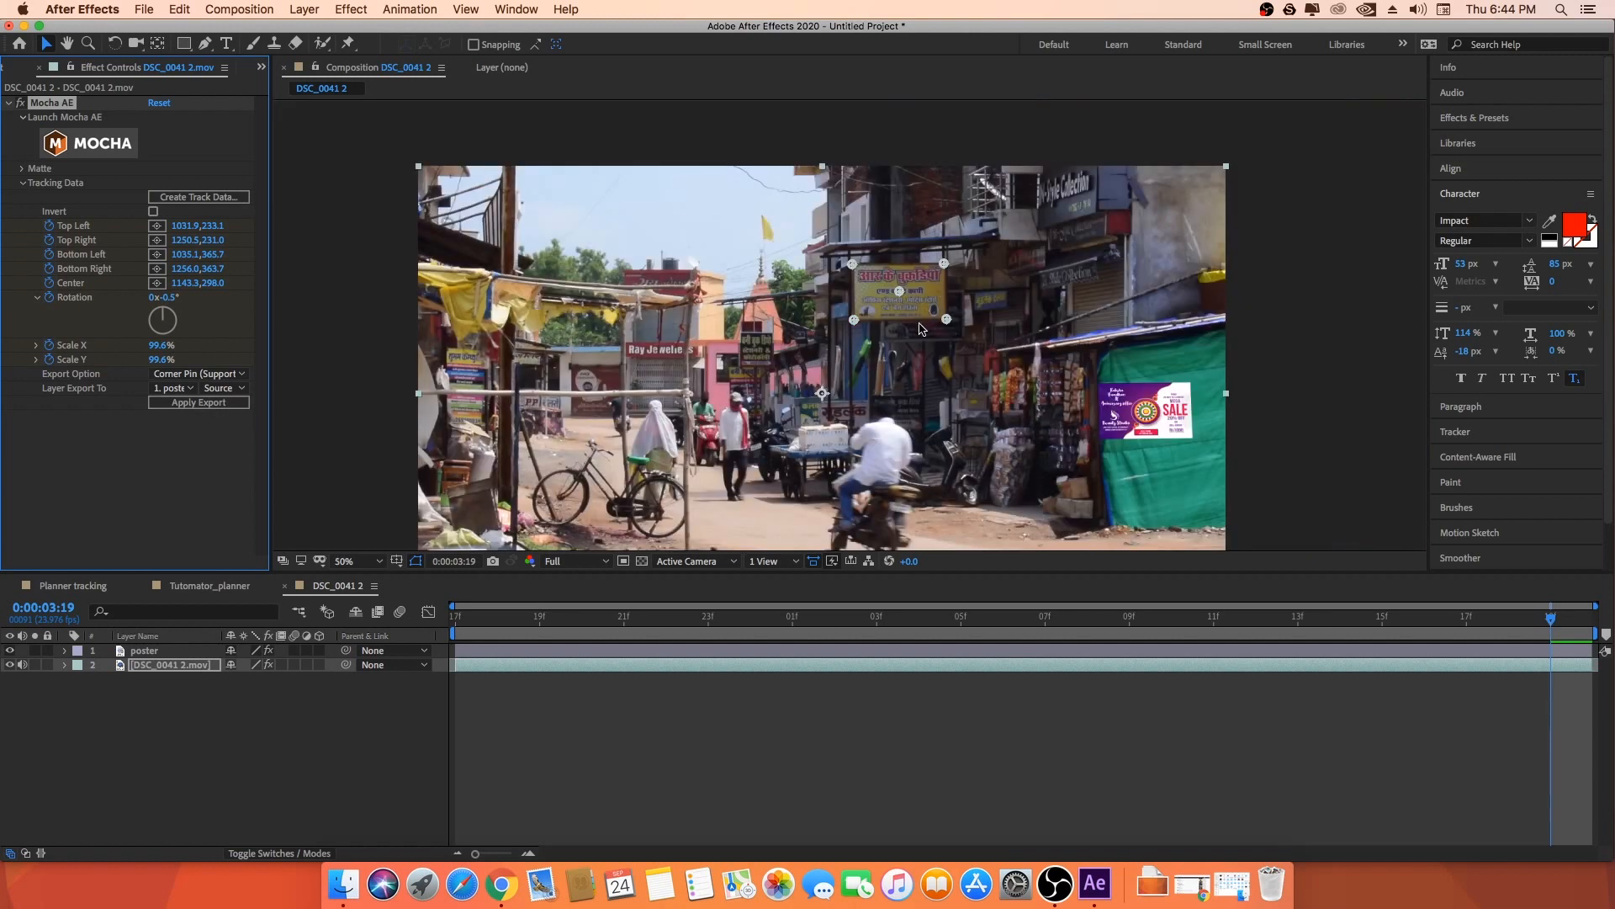
drag(1185, 388, 1189, 384)
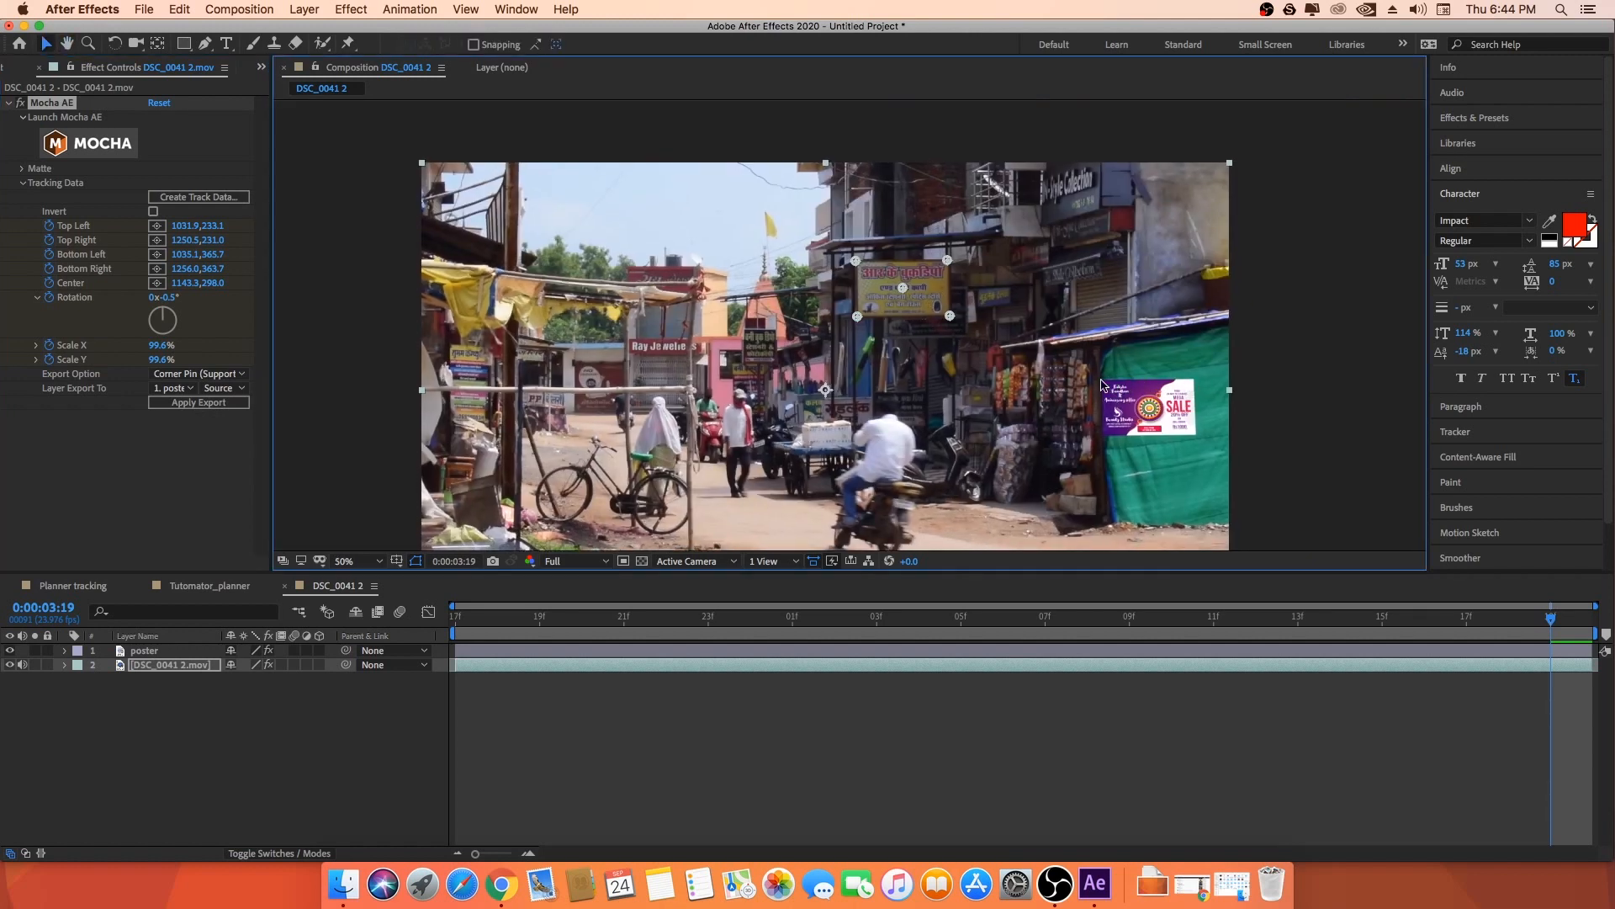
drag(496, 619, 758, 616)
key(space)
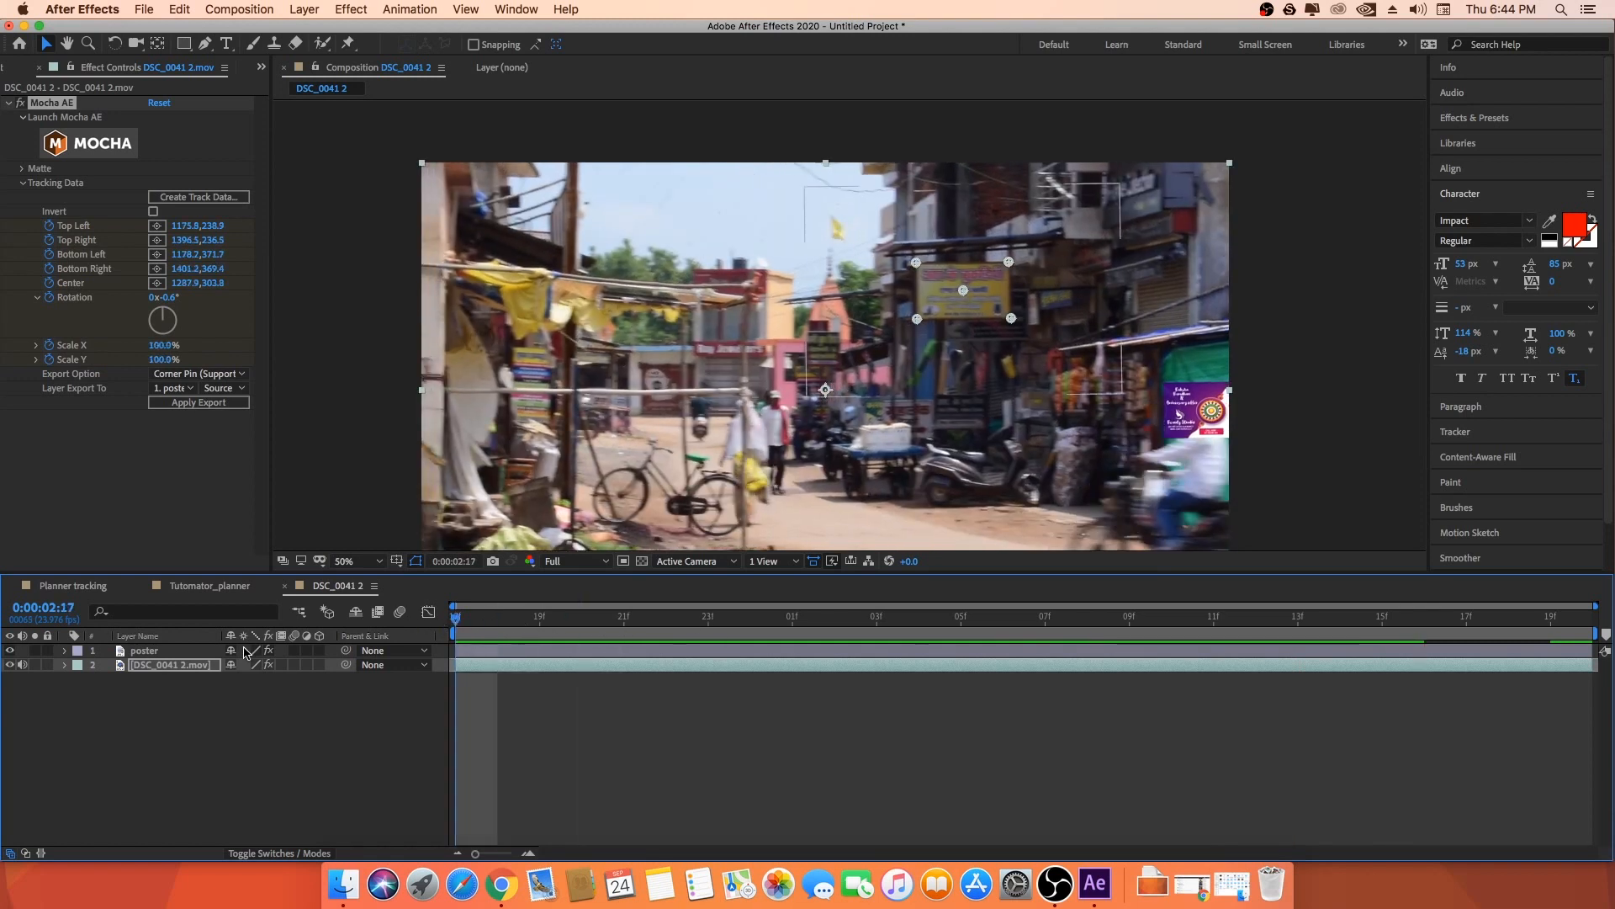
- Inspect the effects on both layers and undo the tracking export applied to the poster layer
click(186, 651)
click(174, 664)
click(161, 652)
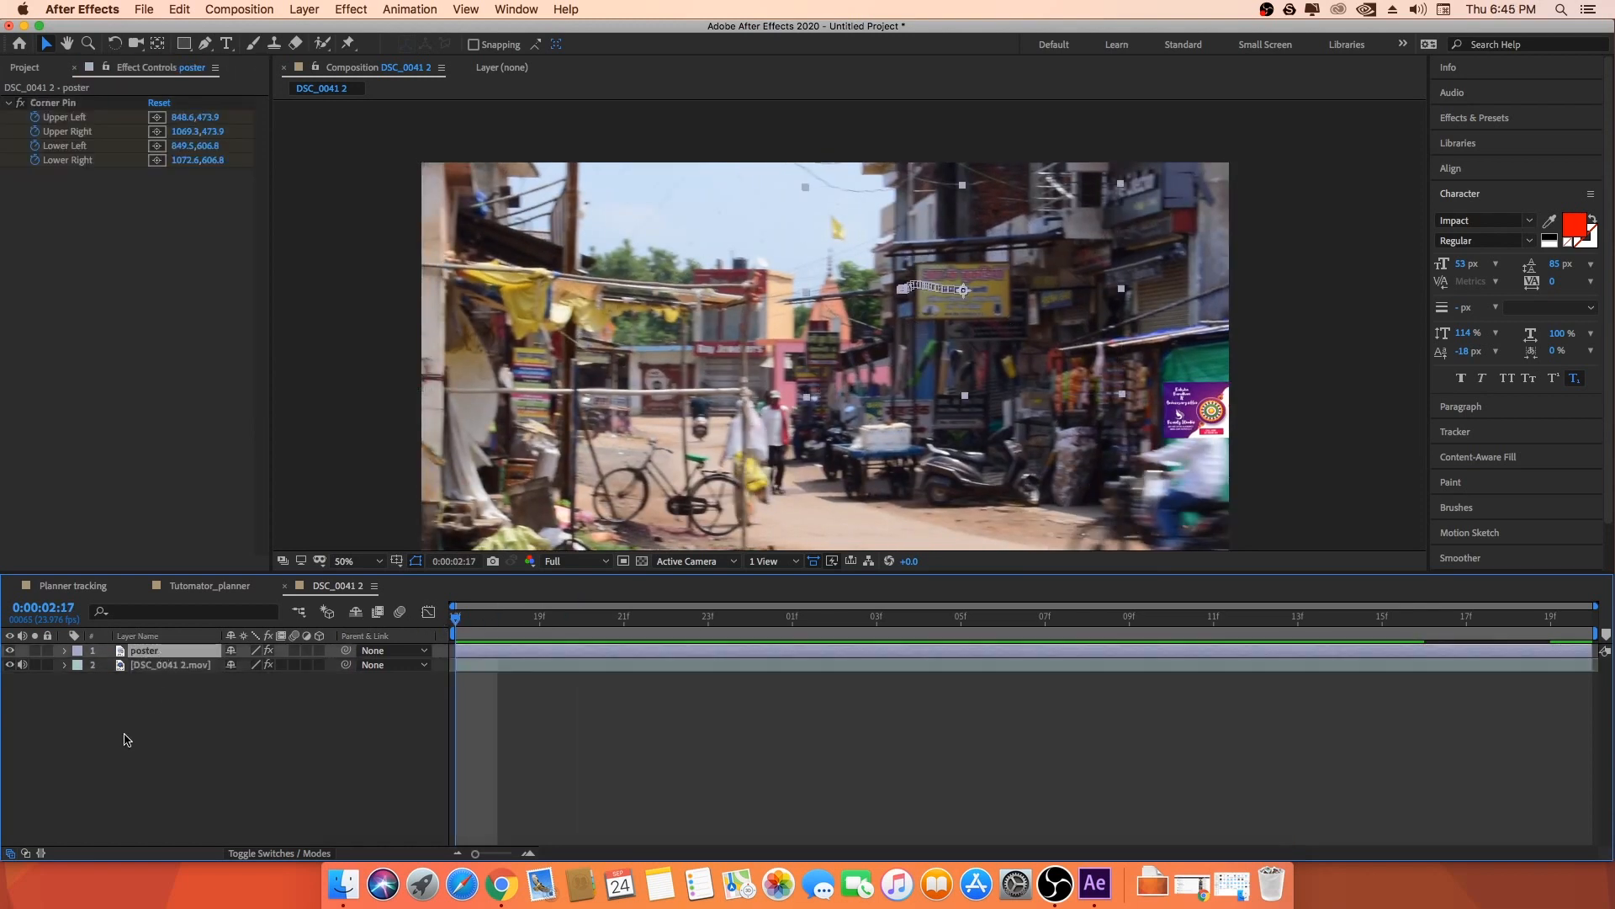
click(150, 664)
click(148, 654)
click(154, 689)
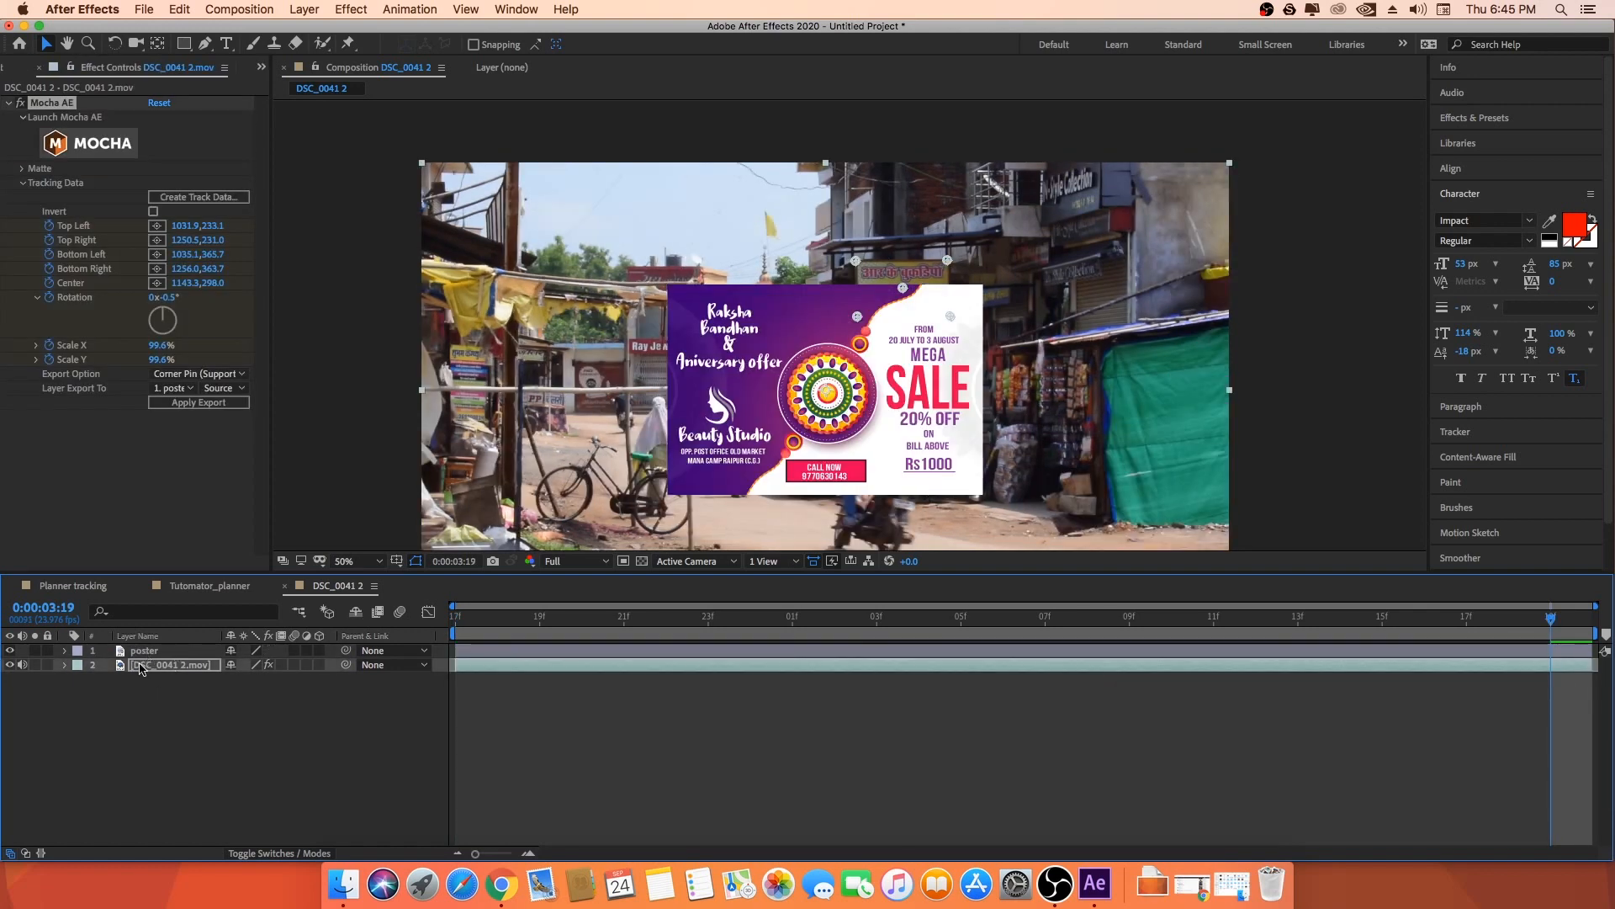
- Pre-compose the poster layer as poster, moving all attributes into the new composition
click(148, 652)
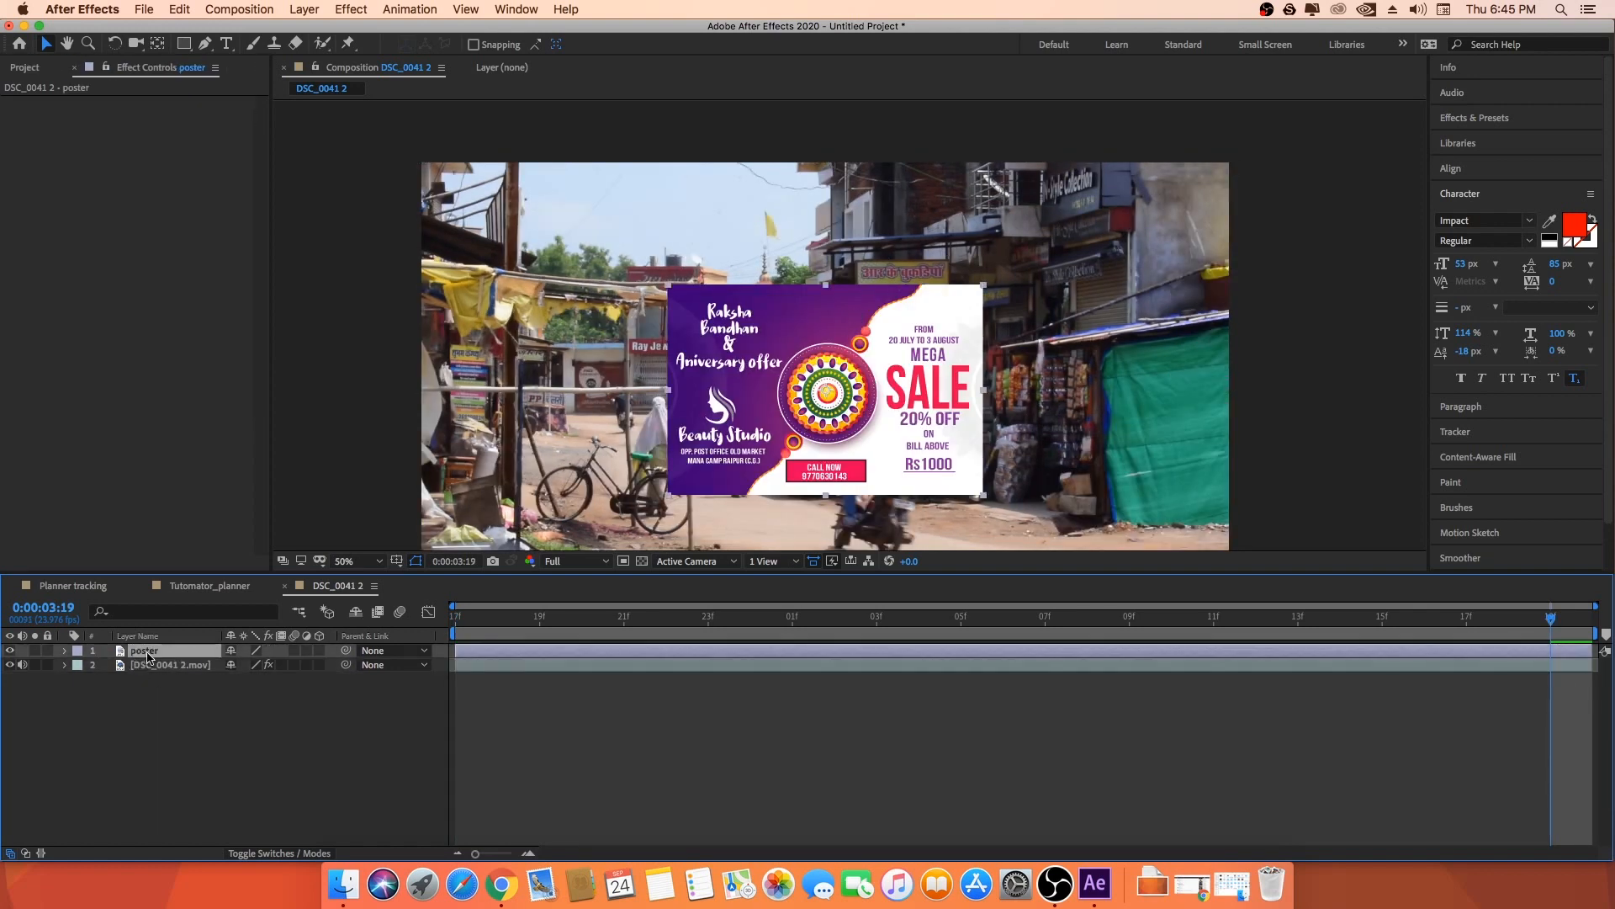
key(super+shift+c)
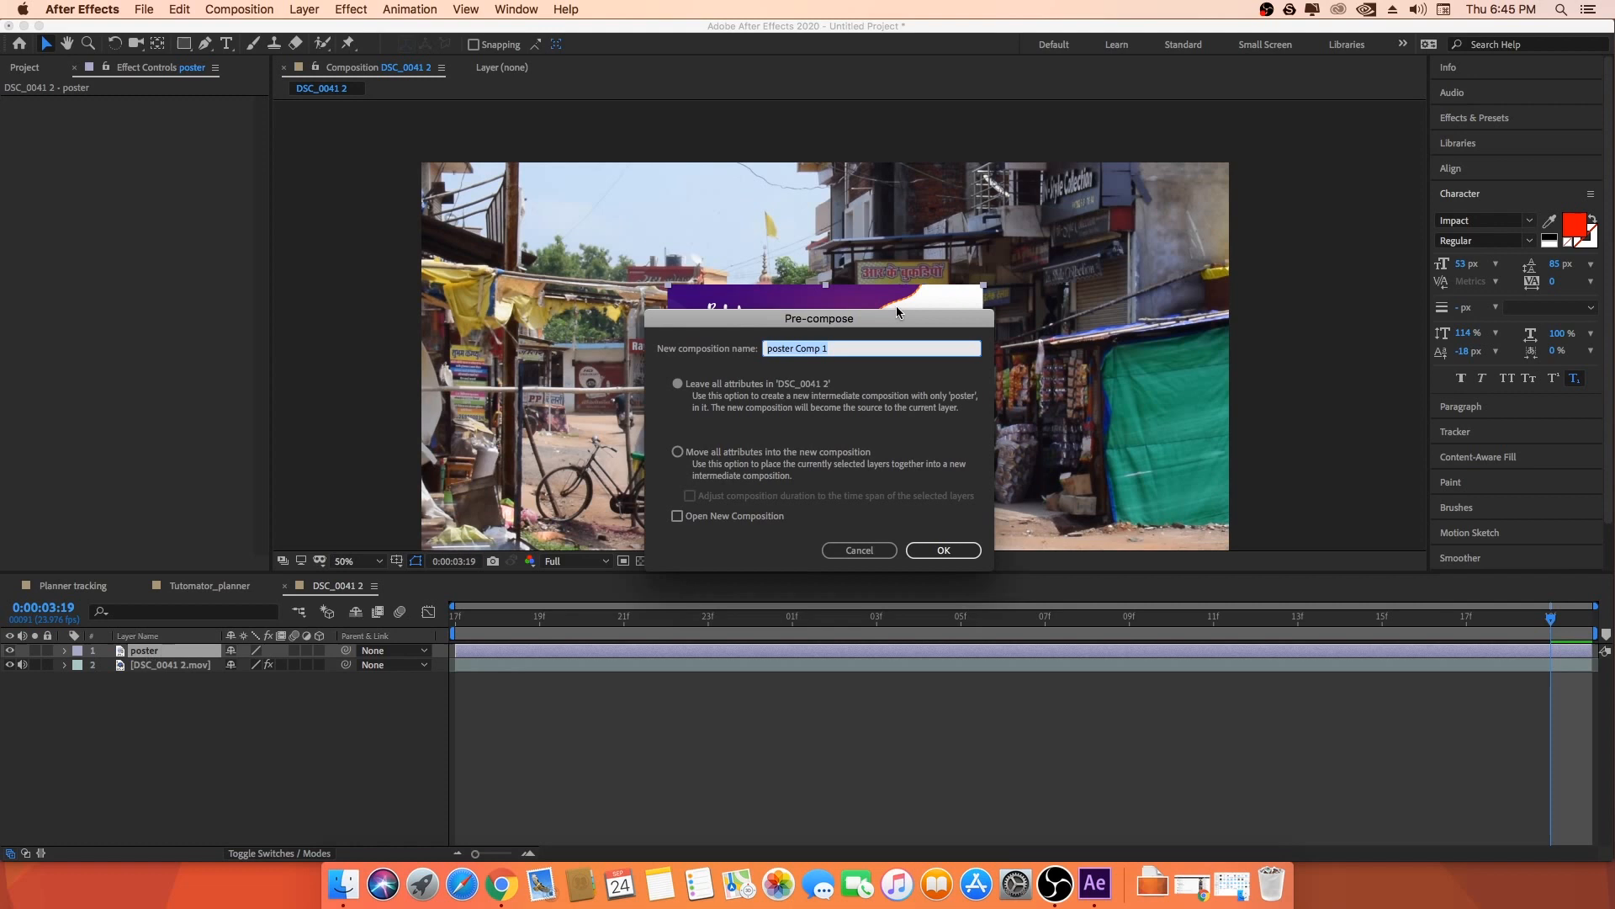
drag(828, 322, 847, 317)
key(BackSpace)
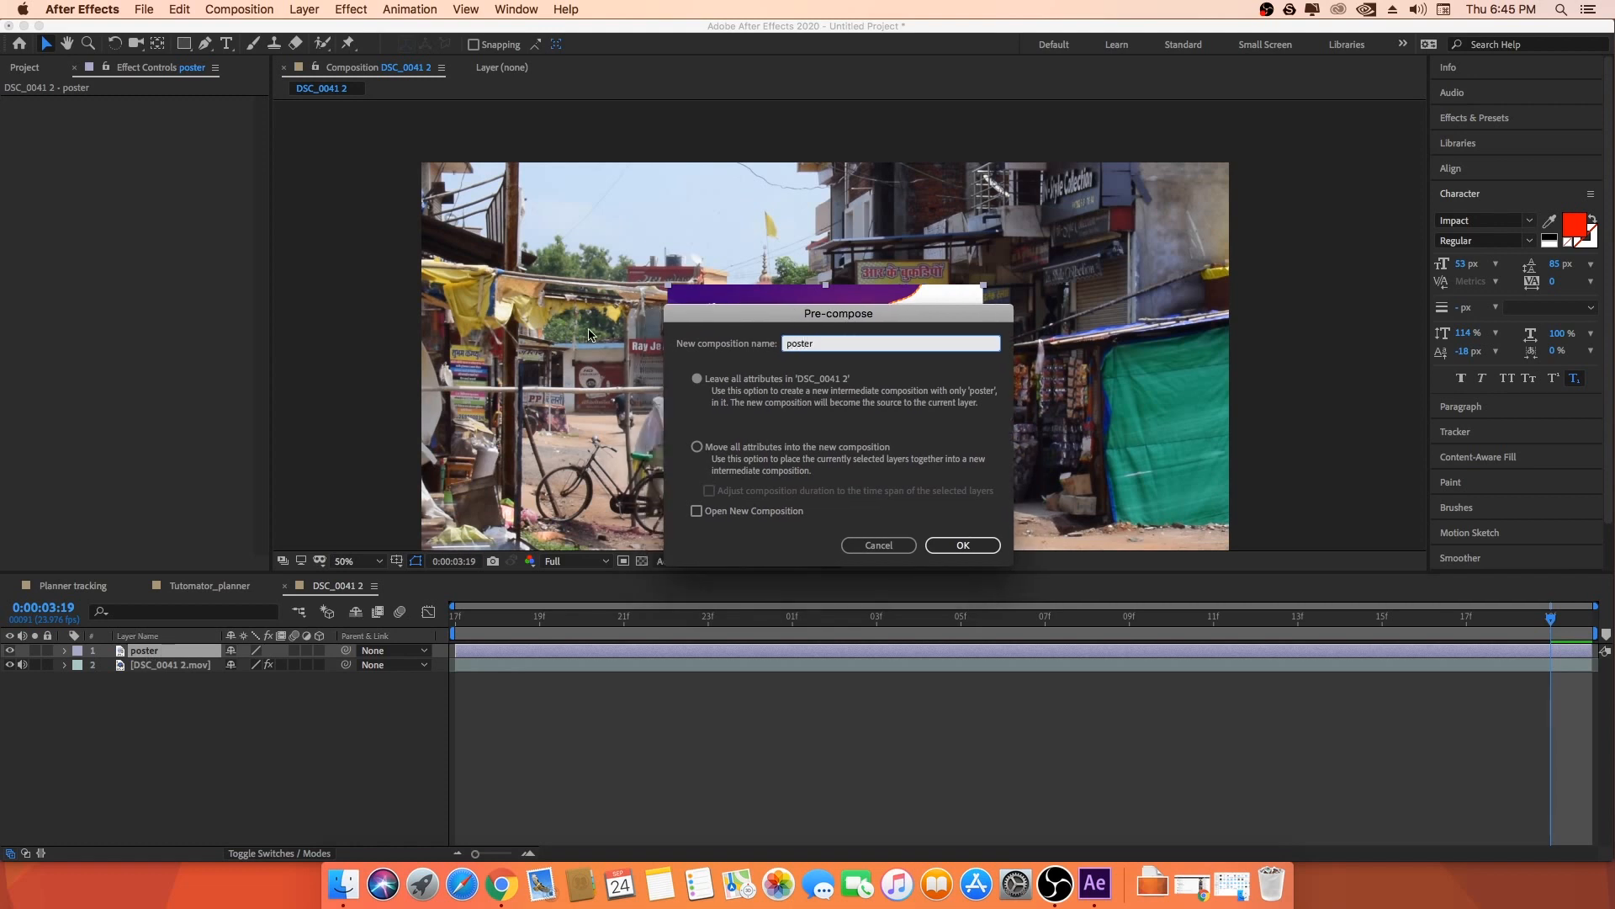
click(698, 447)
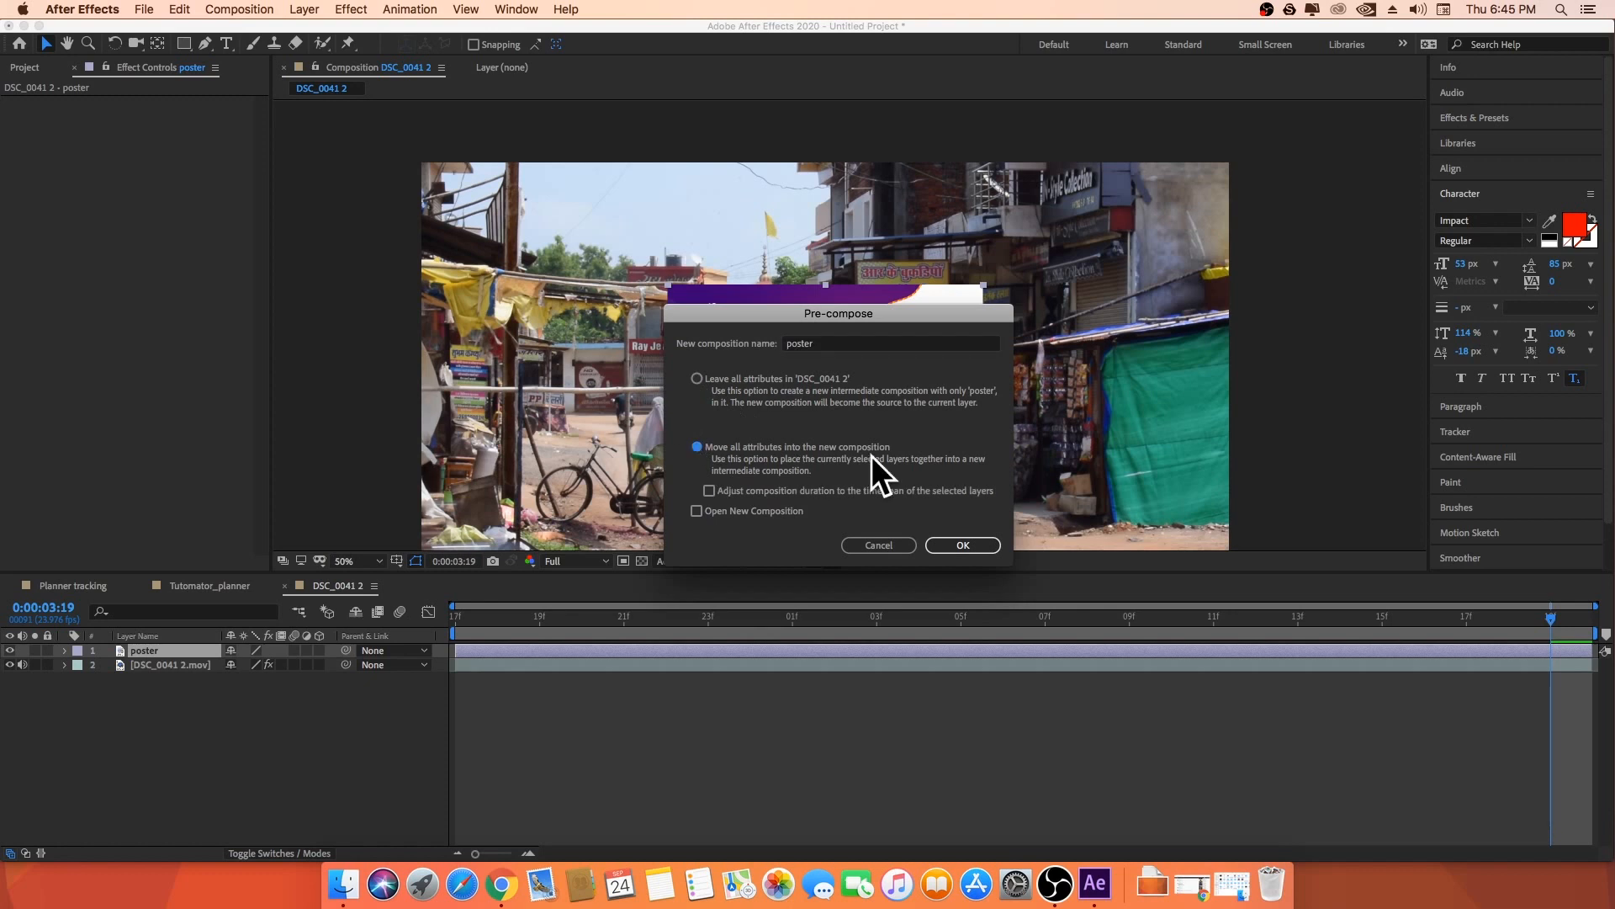
click(960, 546)
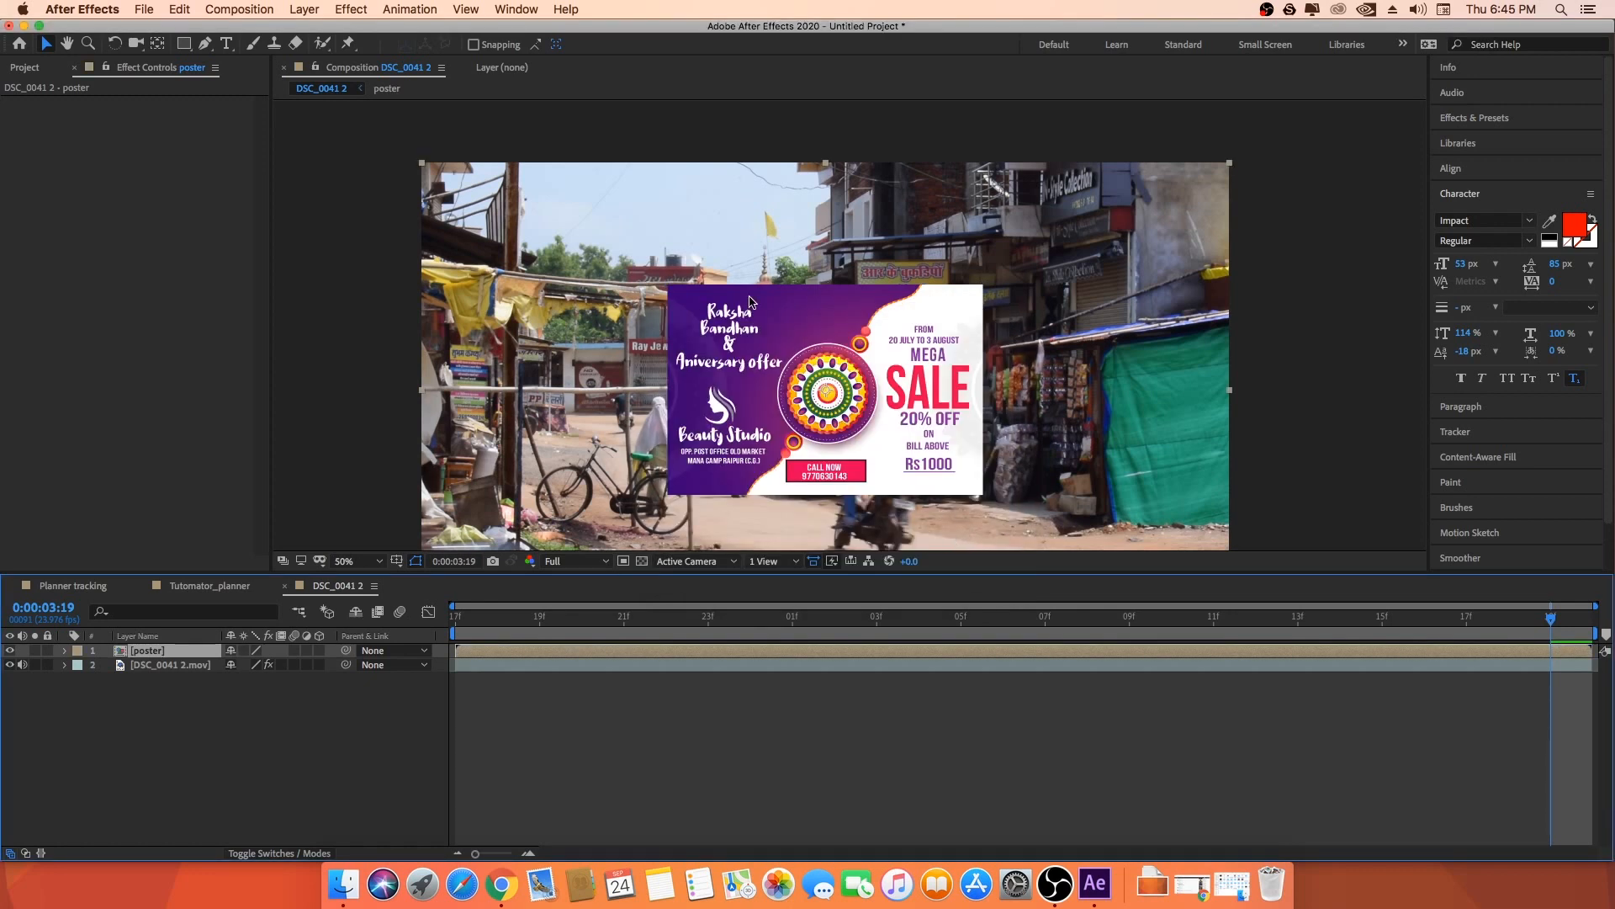
- Export the Mocha tracking data of DSC_0041 2.mov to the pre-composed poster layer
scroll(750, 297, down, 2)
scroll(802, 278, up, 2)
mouse_move(800, 305)
mouse_down()
mouse_move(802, 278)
mouse_move(811, 288)
mouse_up()
click(144, 663)
click(135, 651)
click(145, 664)
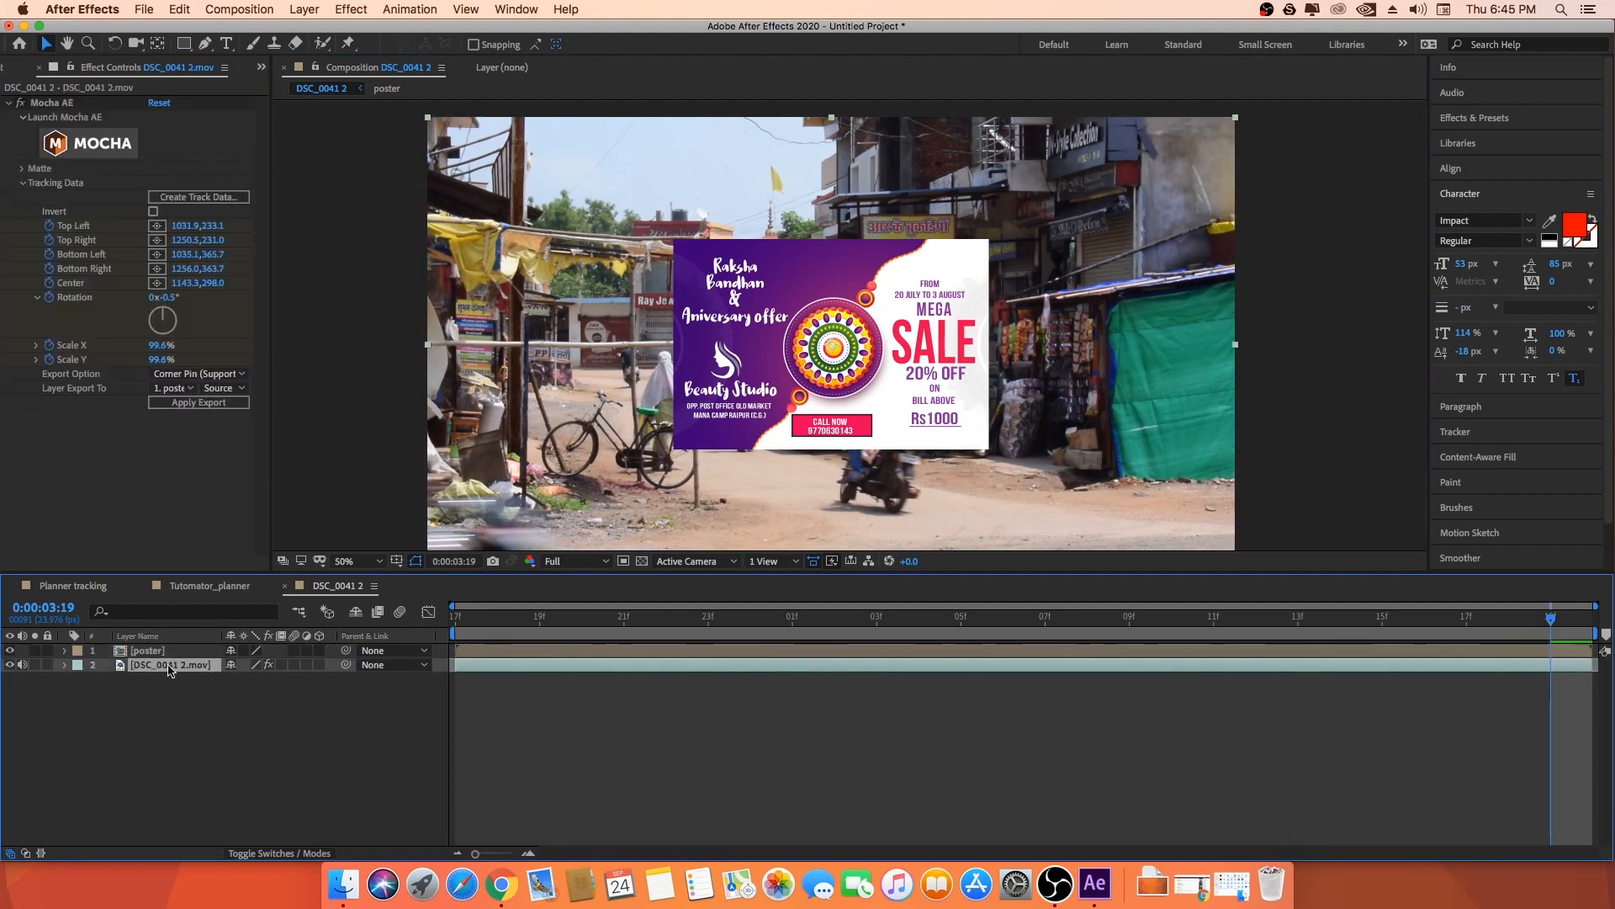
click(184, 389)
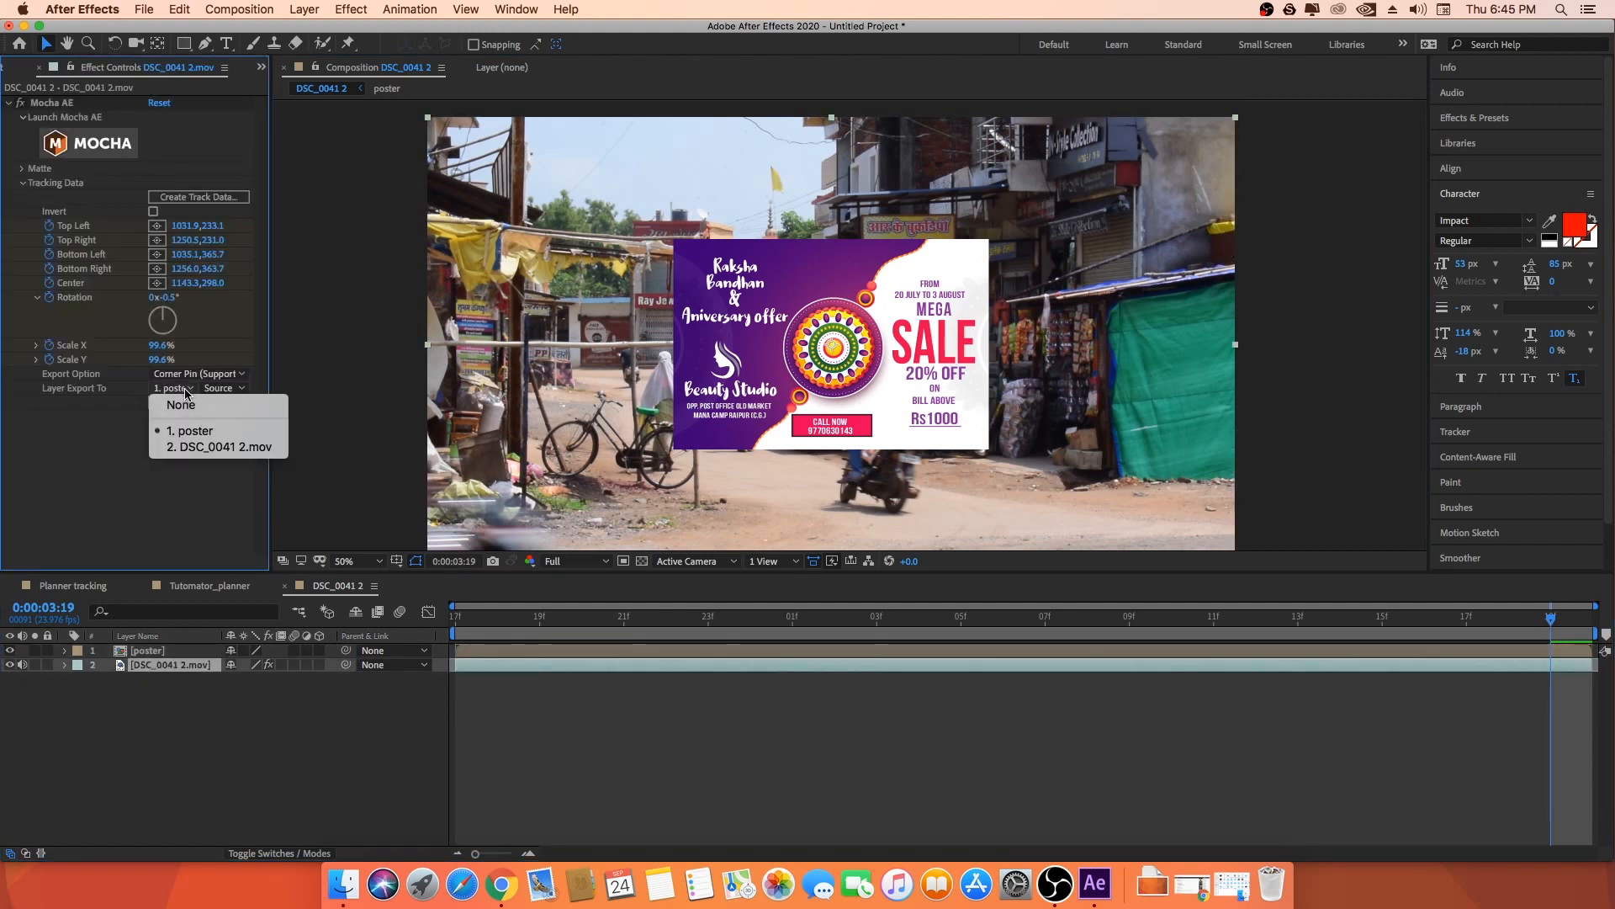
click(189, 431)
click(199, 402)
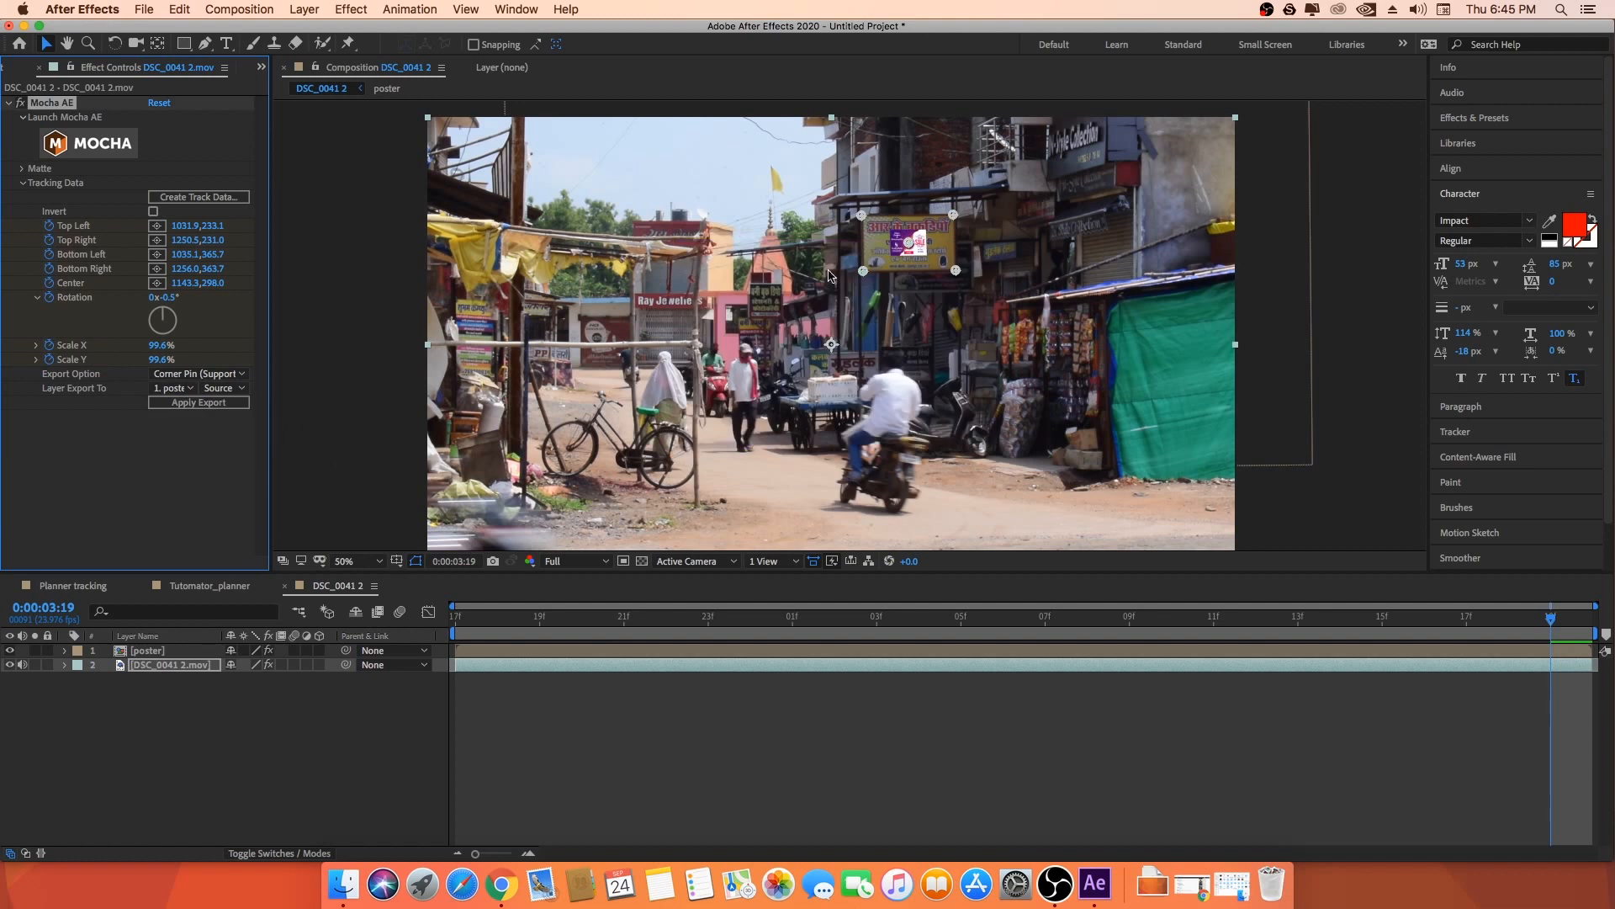
- Open the poster composition and fit its banner image to the full composition size
scroll(829, 275, up, 2)
scroll(845, 322, up, 2)
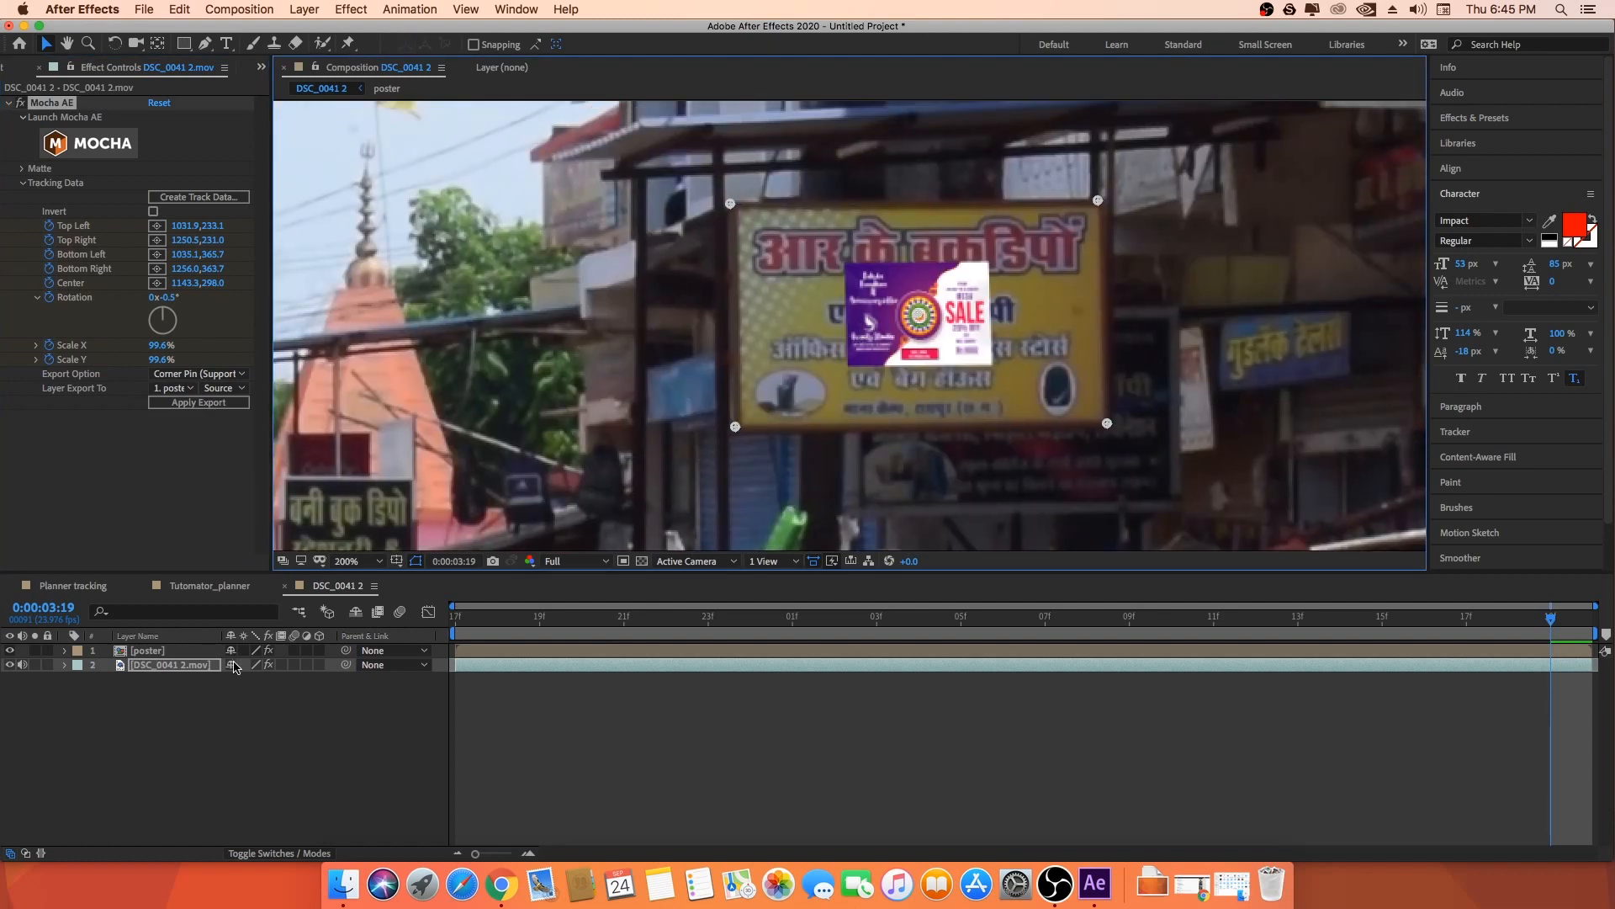
click(151, 651)
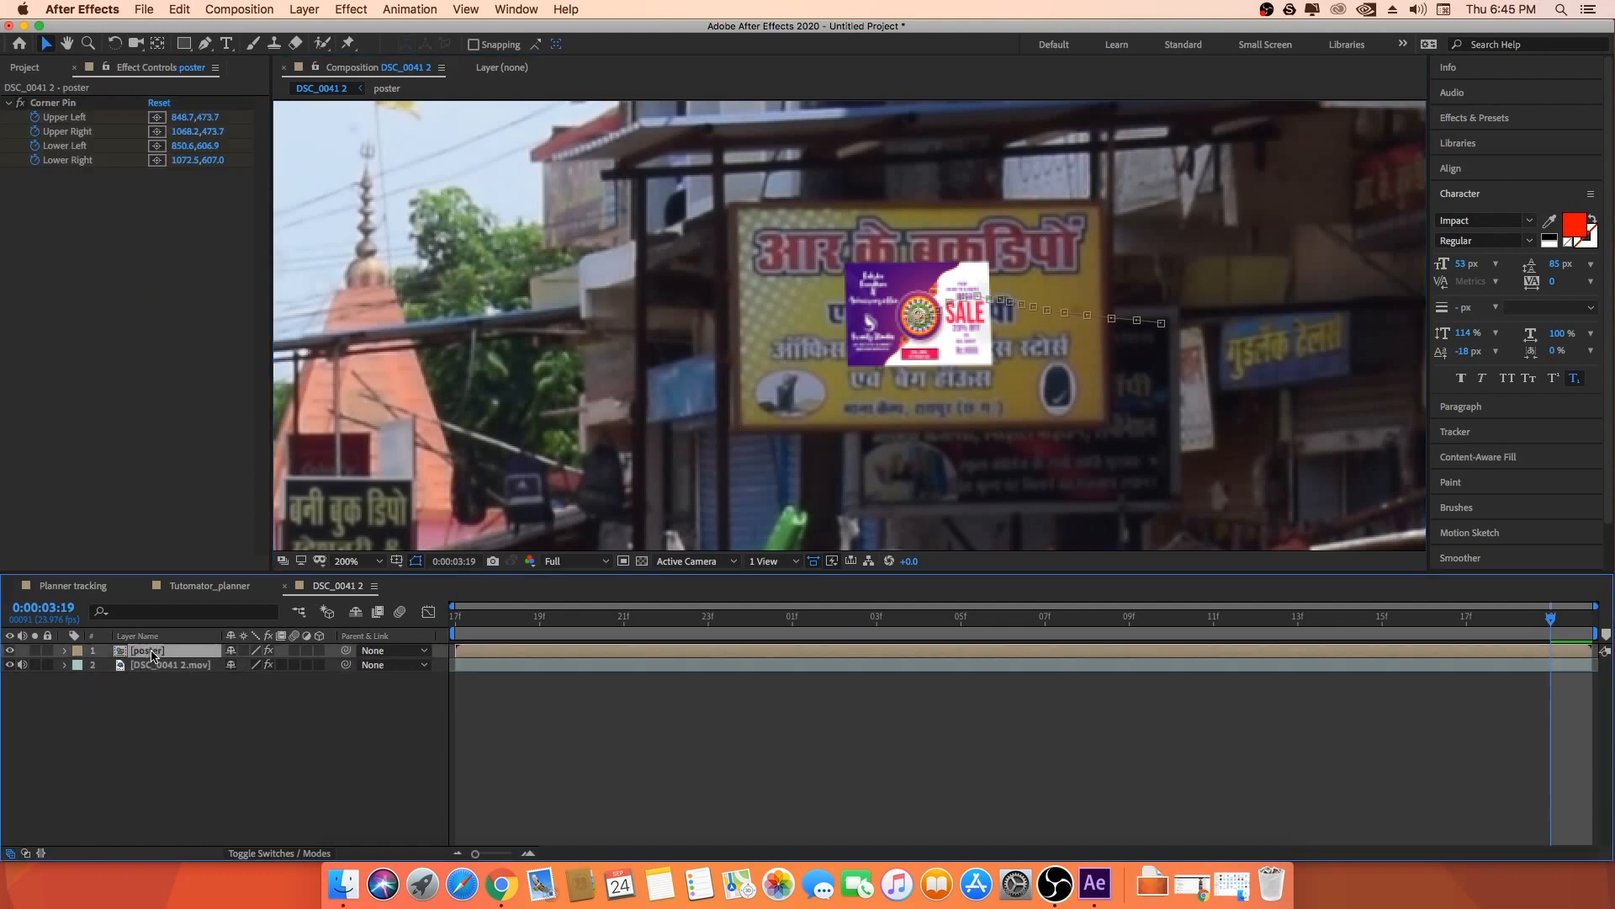
double_click(153, 651)
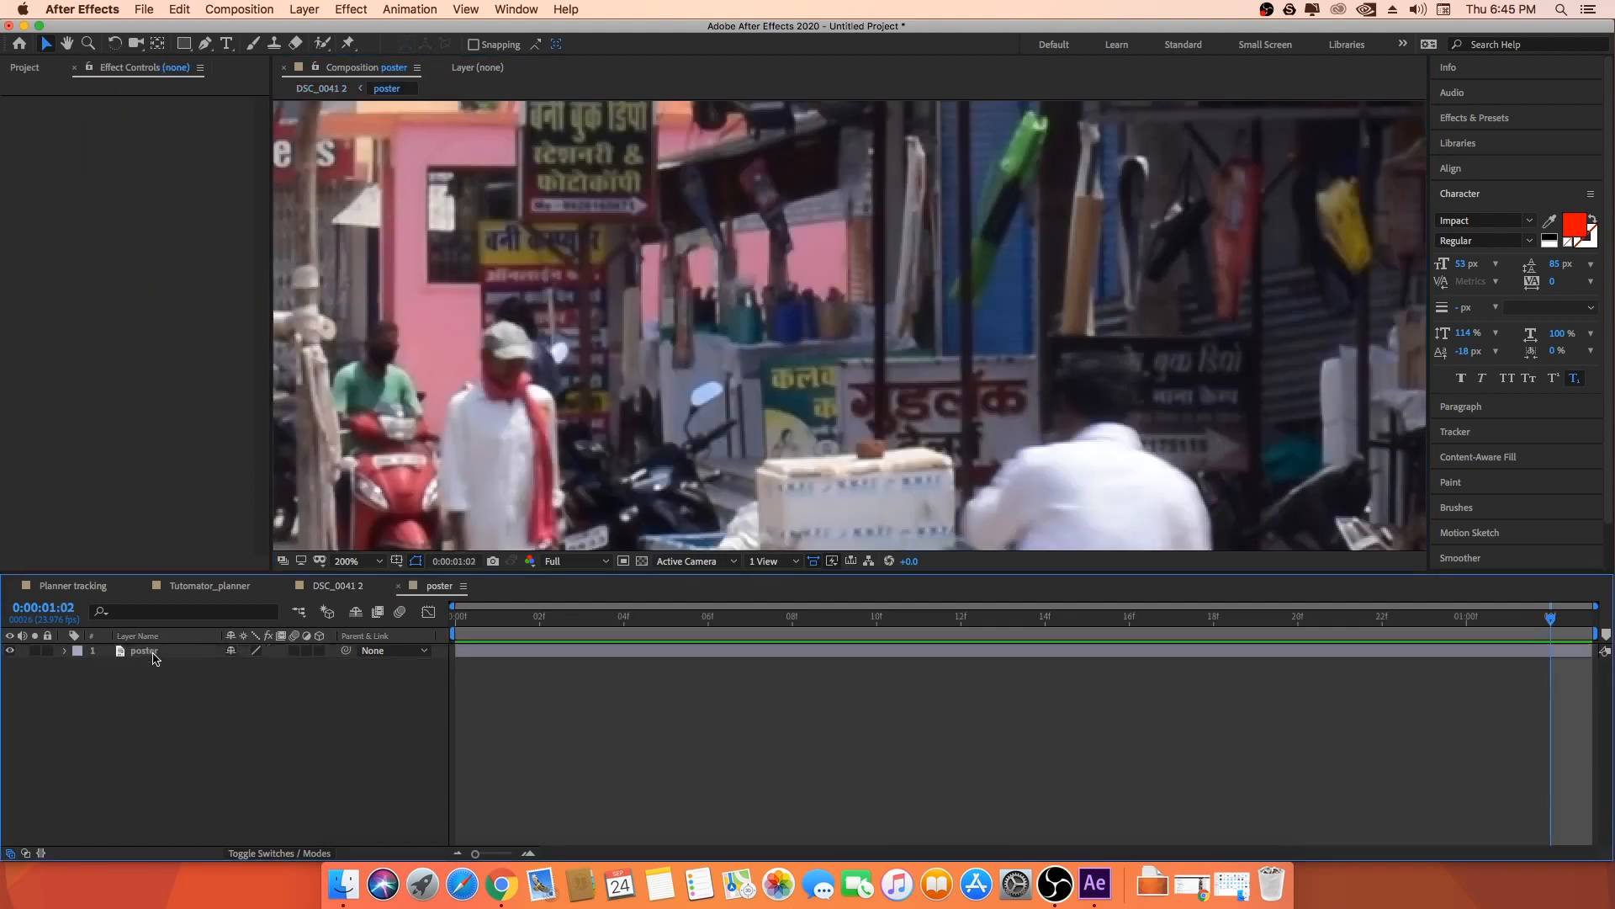
scroll(774, 407, down, 5)
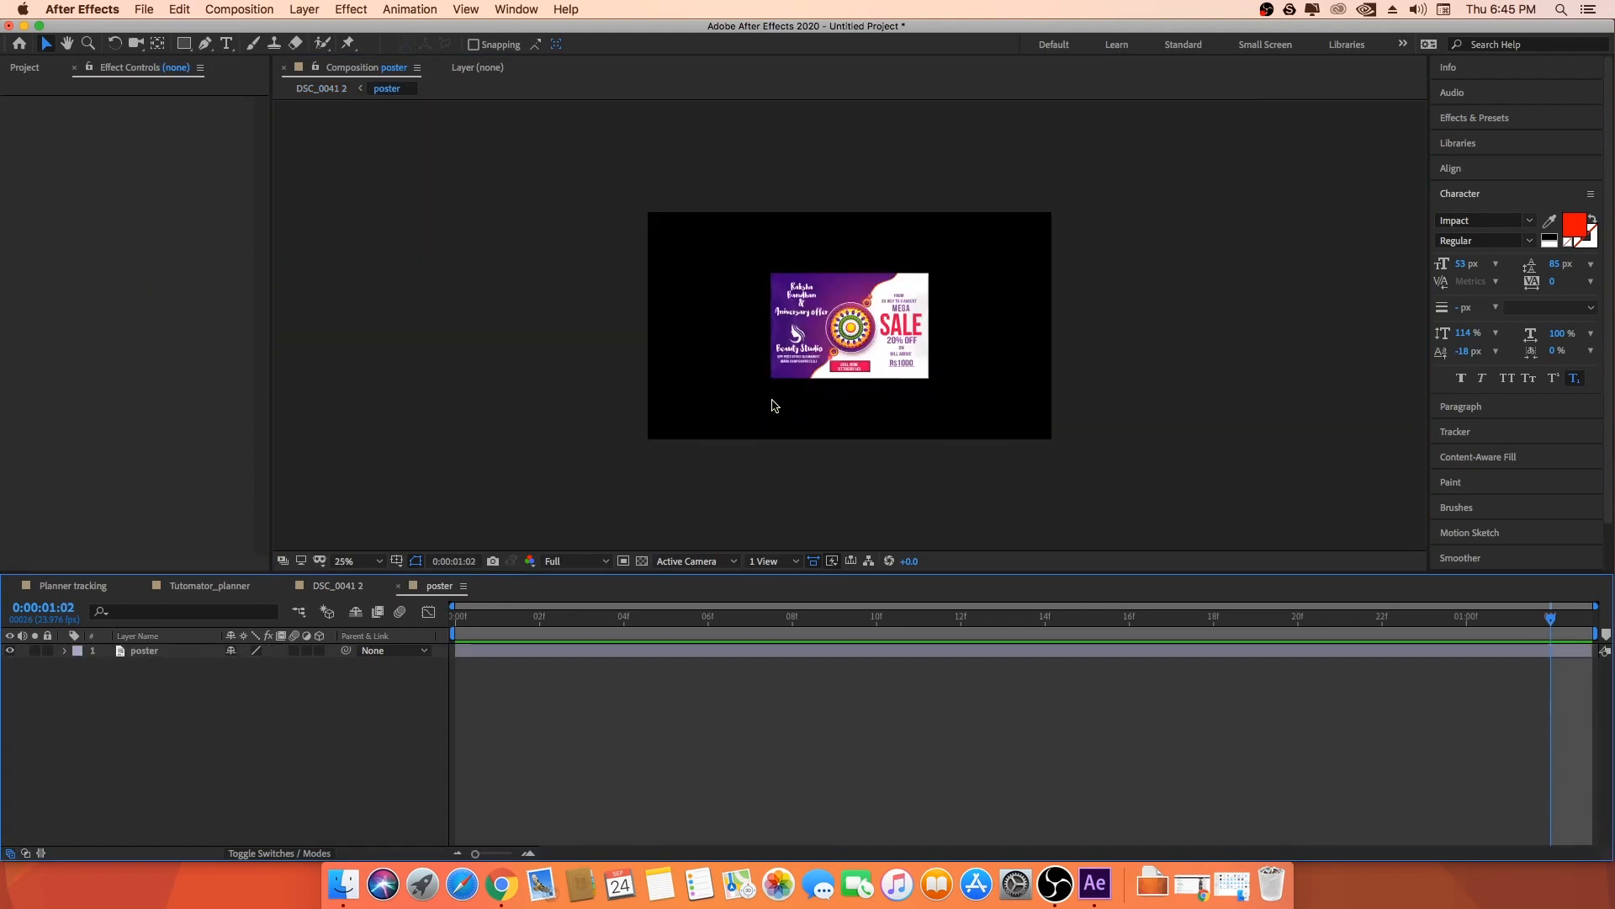
click(140, 652)
right_click(143, 652)
mouse_move(208, 505)
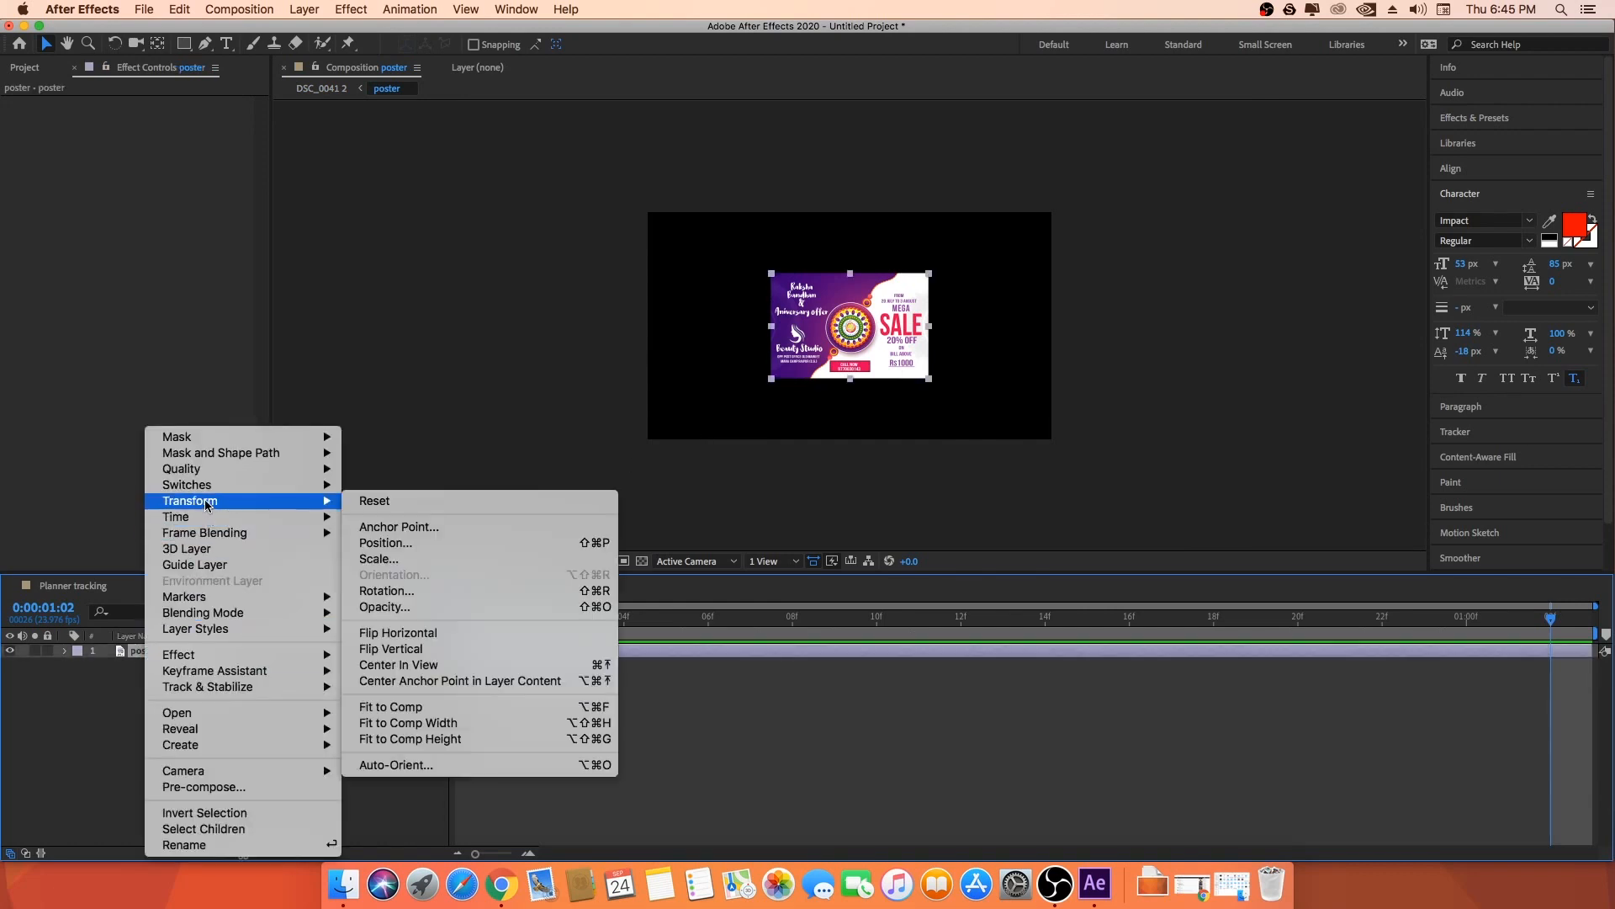
click(414, 708)
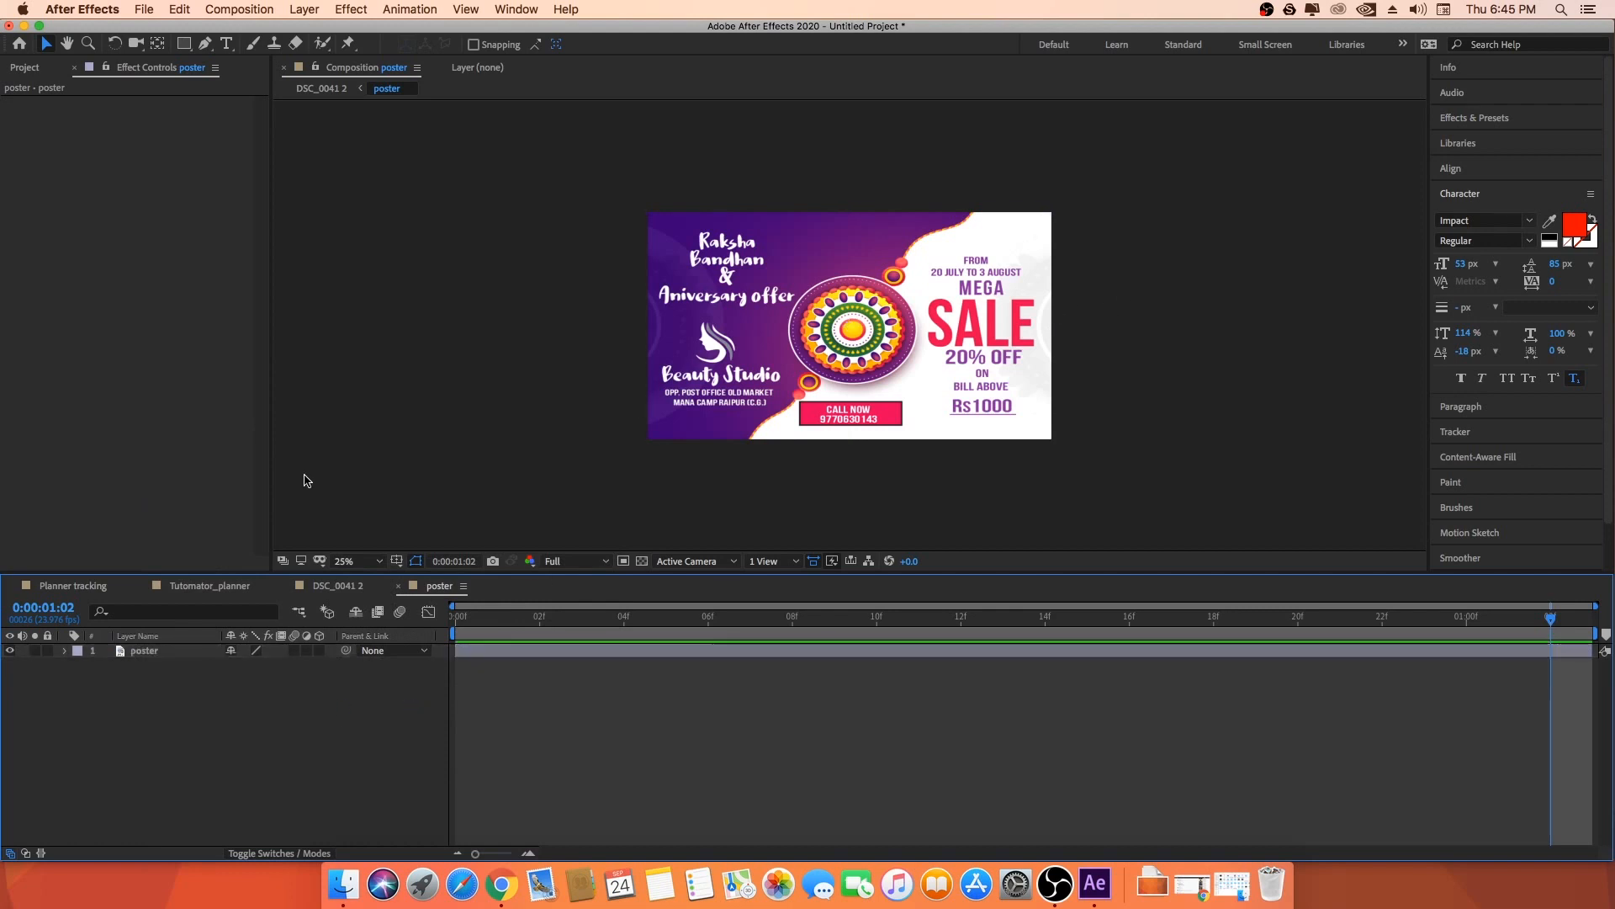
- Return to the DSC_0041 2 composition and play it to check the banner on the signboard
click(337, 586)
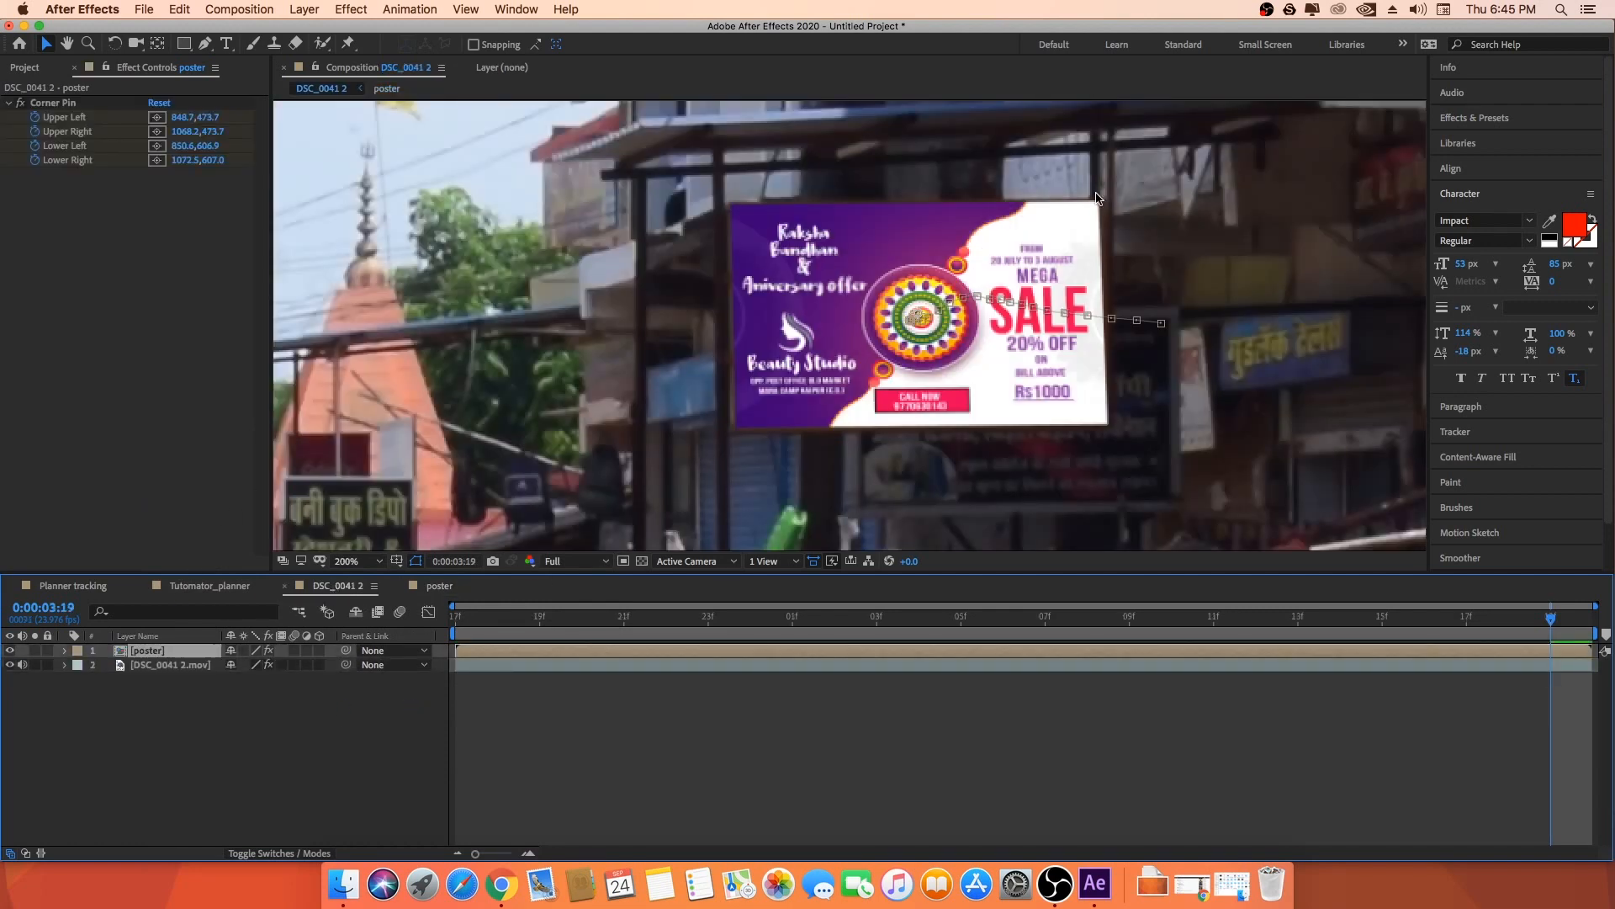
scroll(1202, 253, down, 4)
click(1278, 283)
scroll(1201, 297, up, 2)
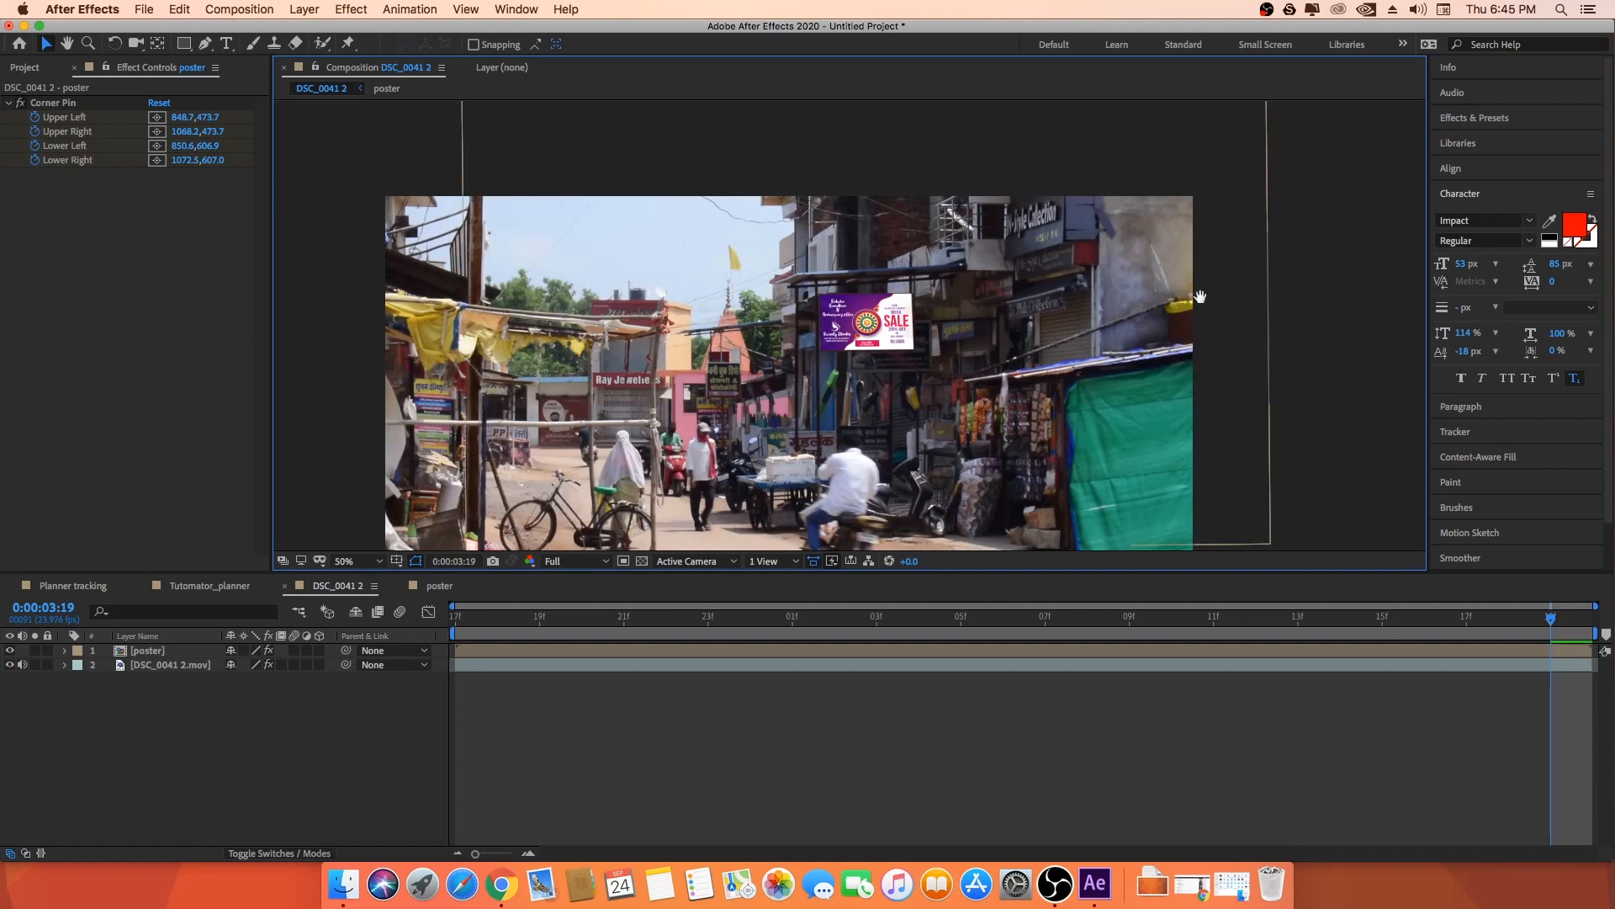
drag(1201, 296, 1218, 281)
key(space)
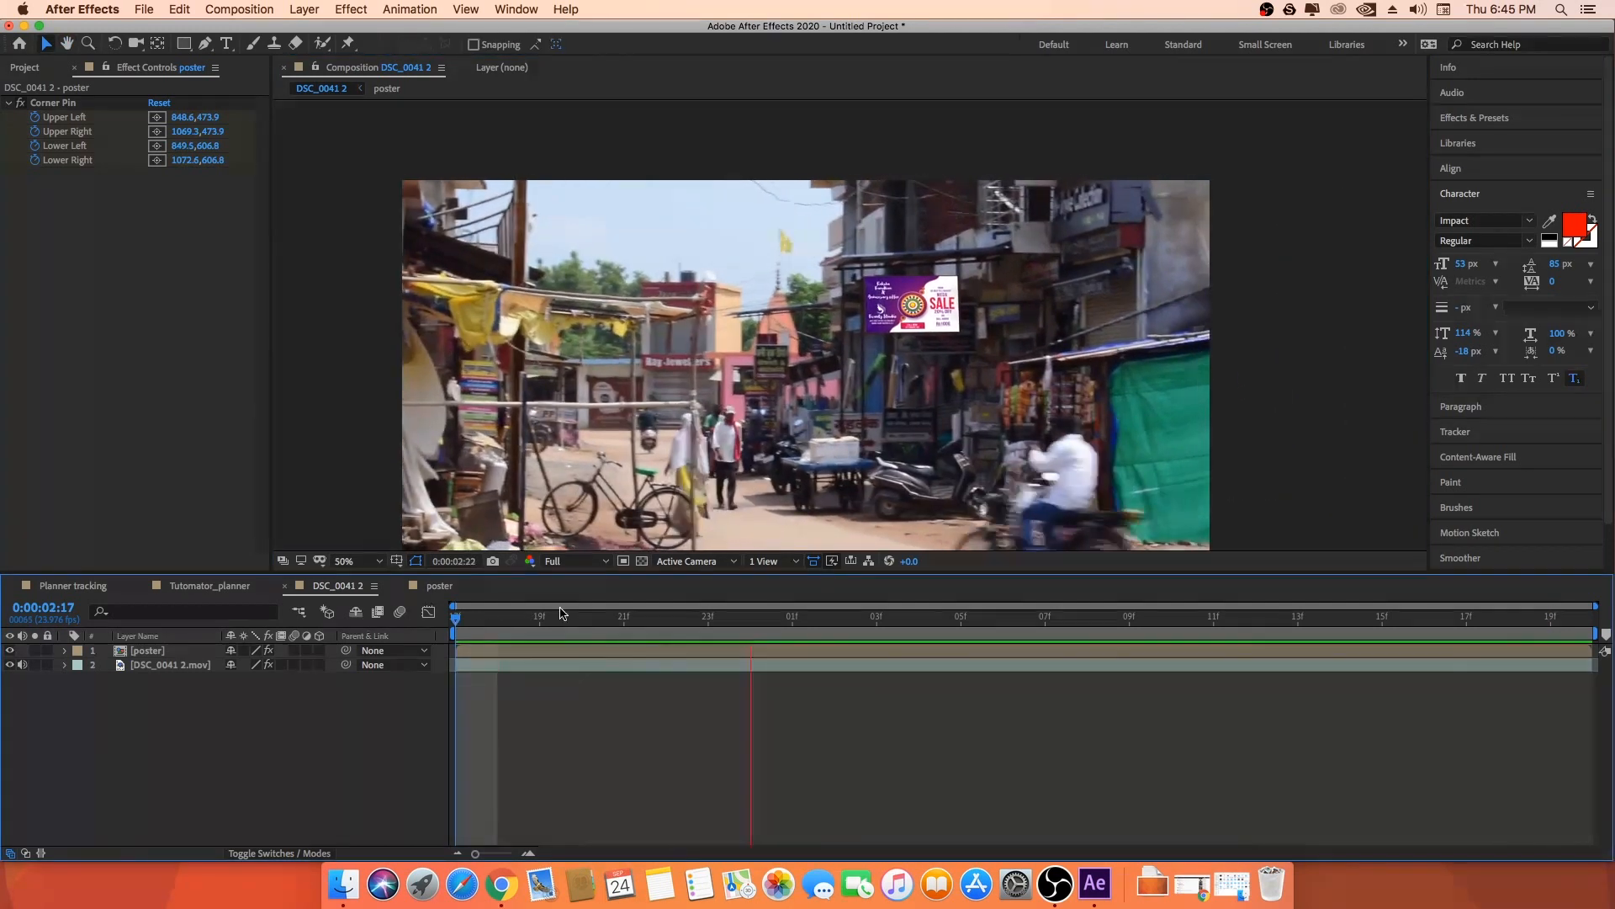
key(space)
- Enable motion blur for the DSC_0041 2 composition and its poster layer, and play back the tracked banner to check it
click(400, 613)
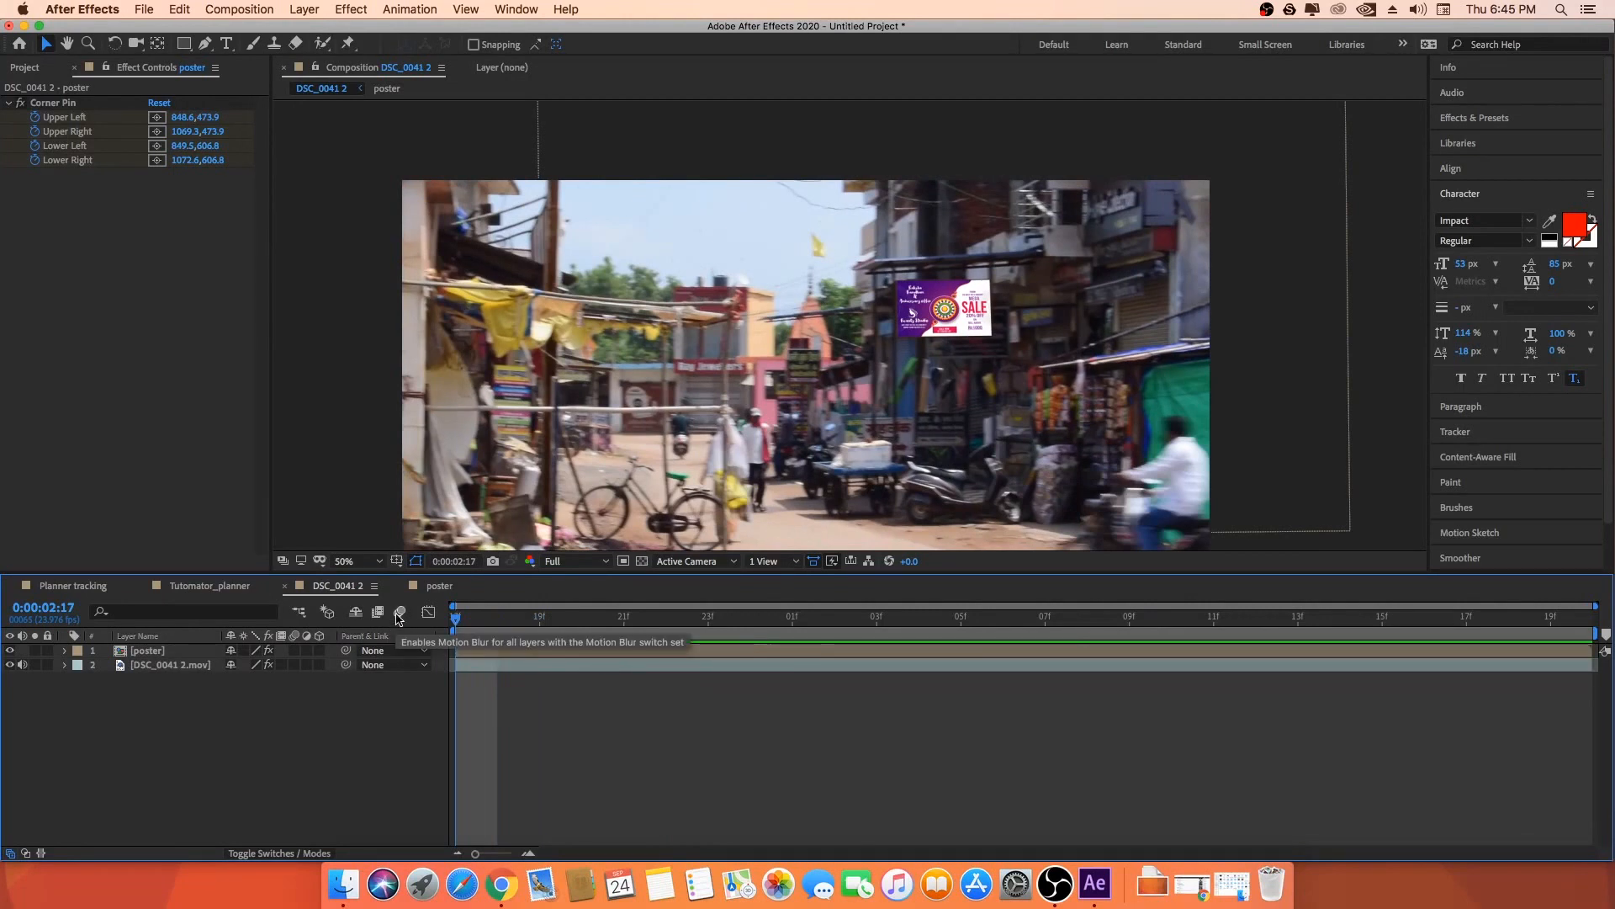
click(157, 651)
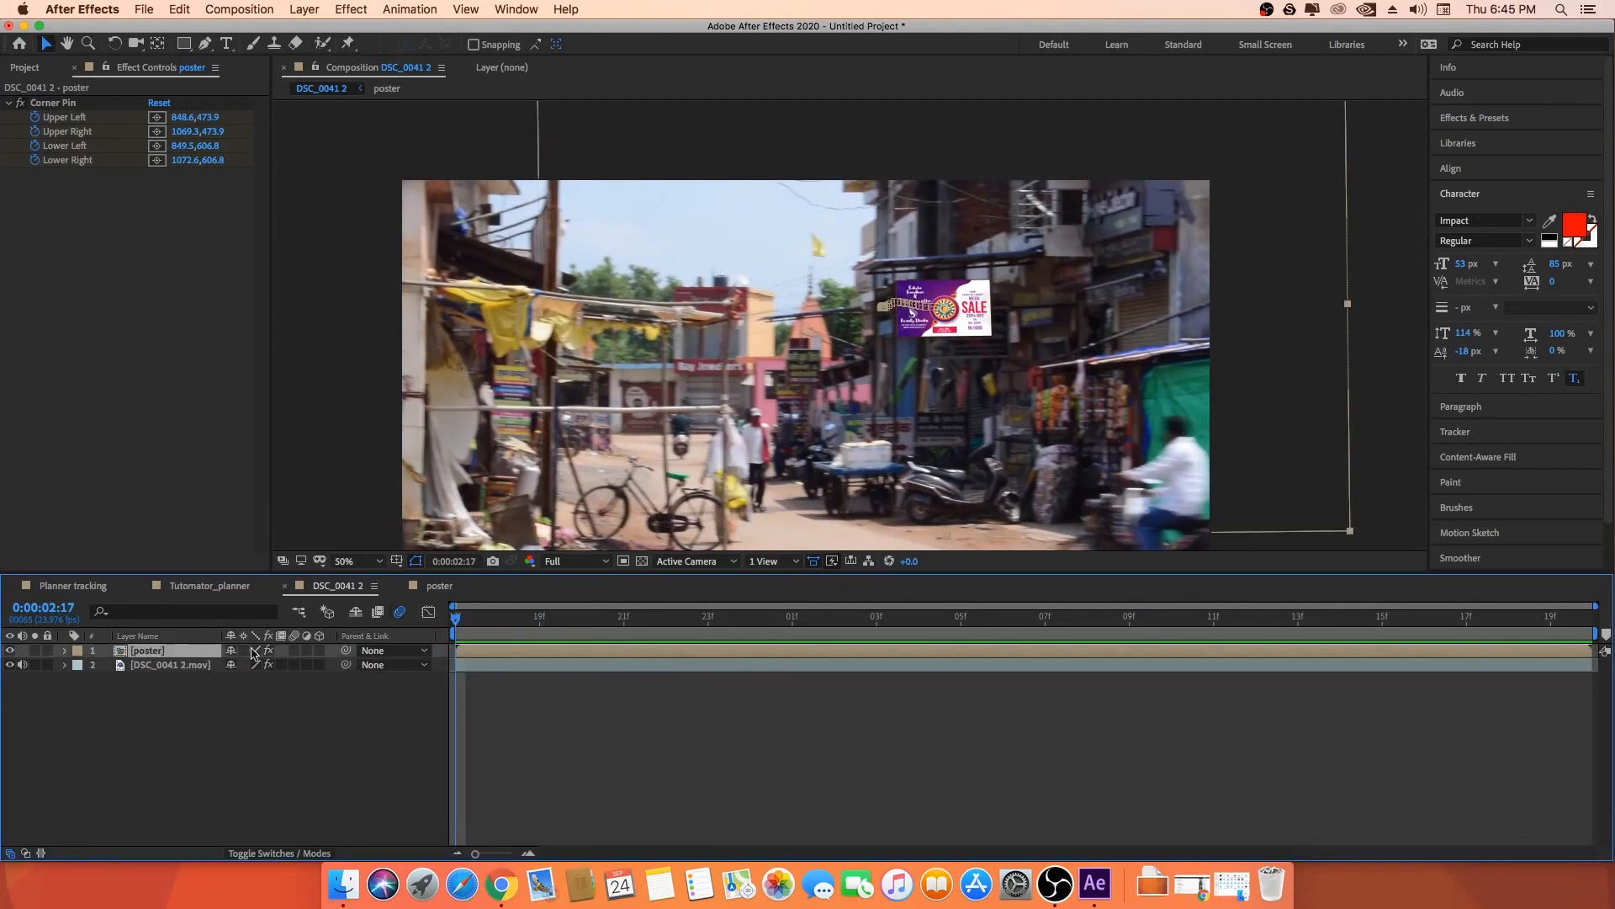
click(293, 651)
key(space)
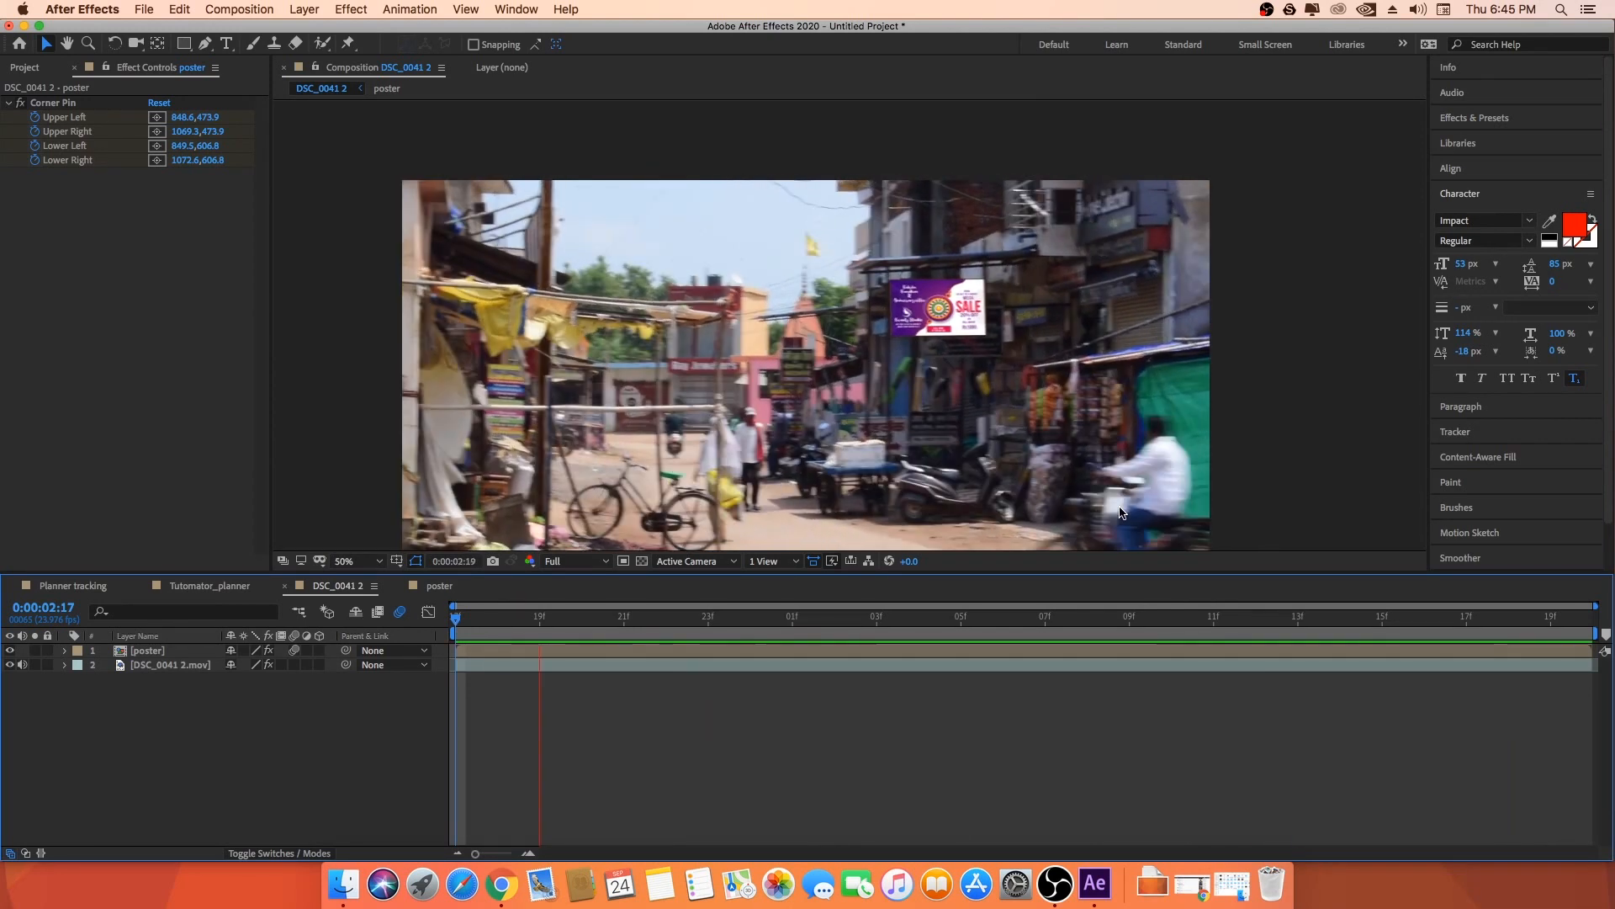
key(space)
drag(540, 627, 448, 621)
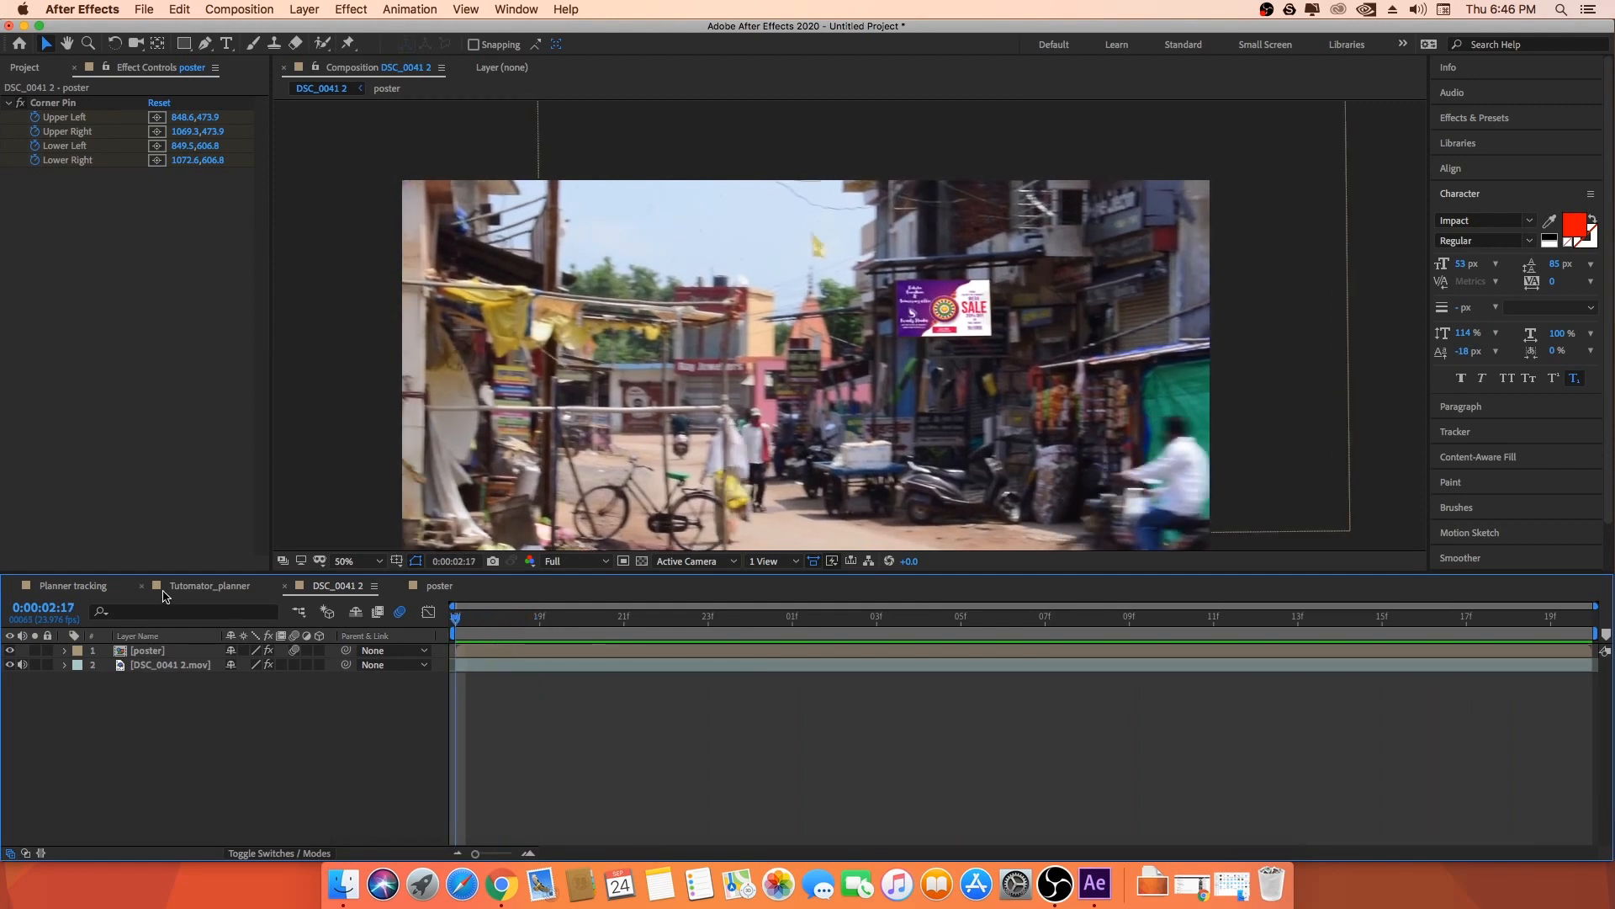
- Review the Planner tracking and poster compositions, return to DSC_0041 2, and show the project's item list
click(76, 586)
mouse_move(456, 619)
mouse_down()
mouse_move(1122, 642)
mouse_move(456, 622)
mouse_up()
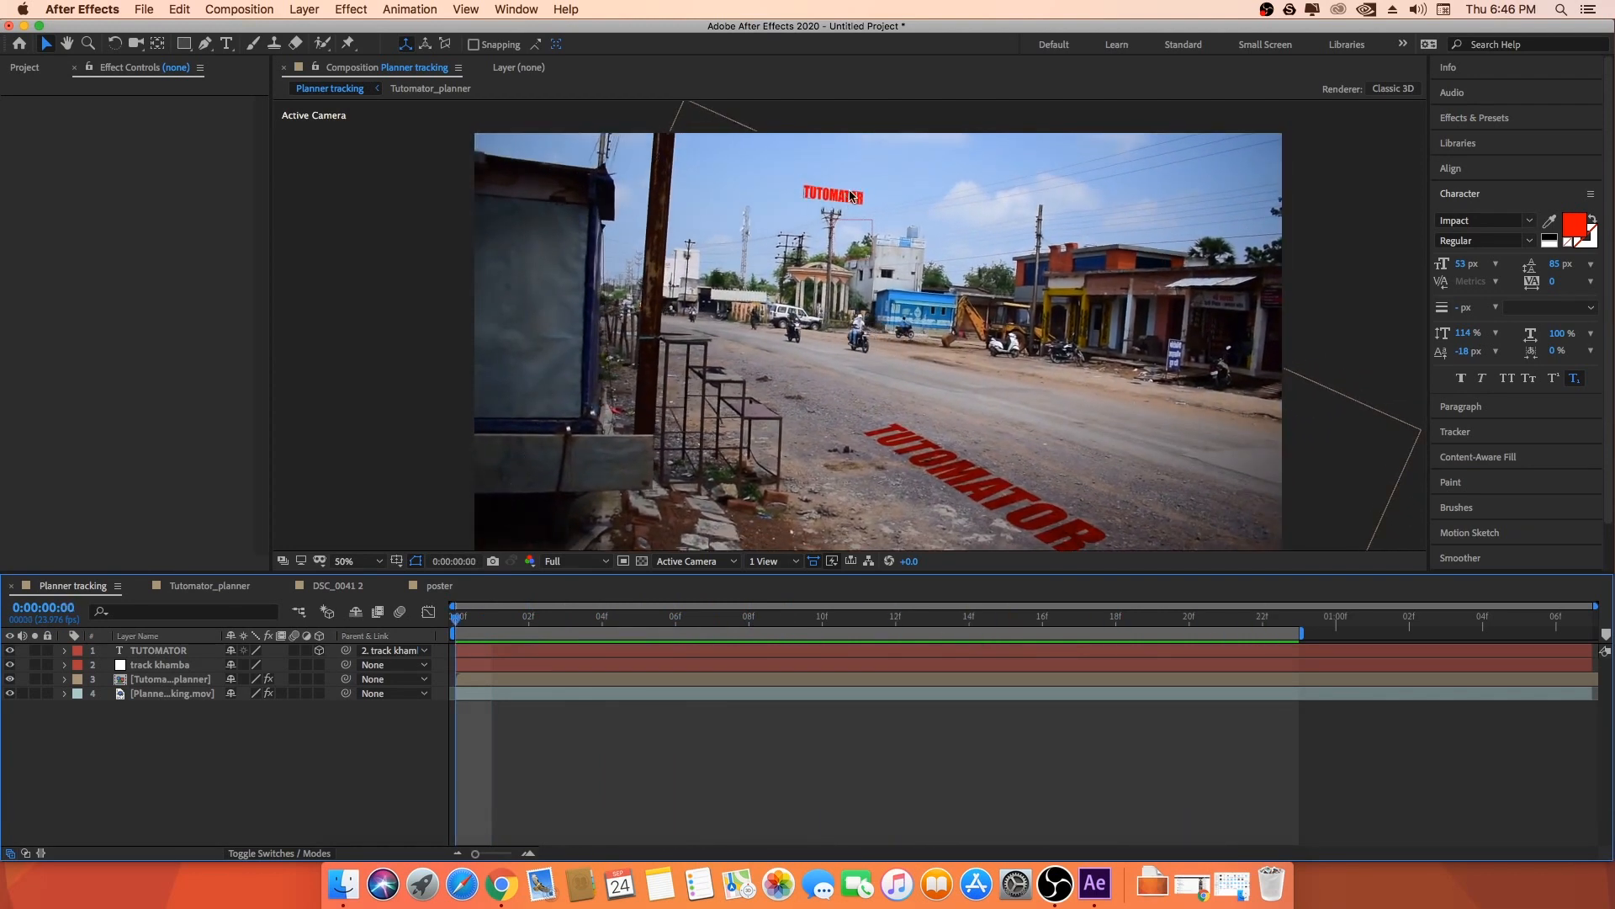
click(434, 586)
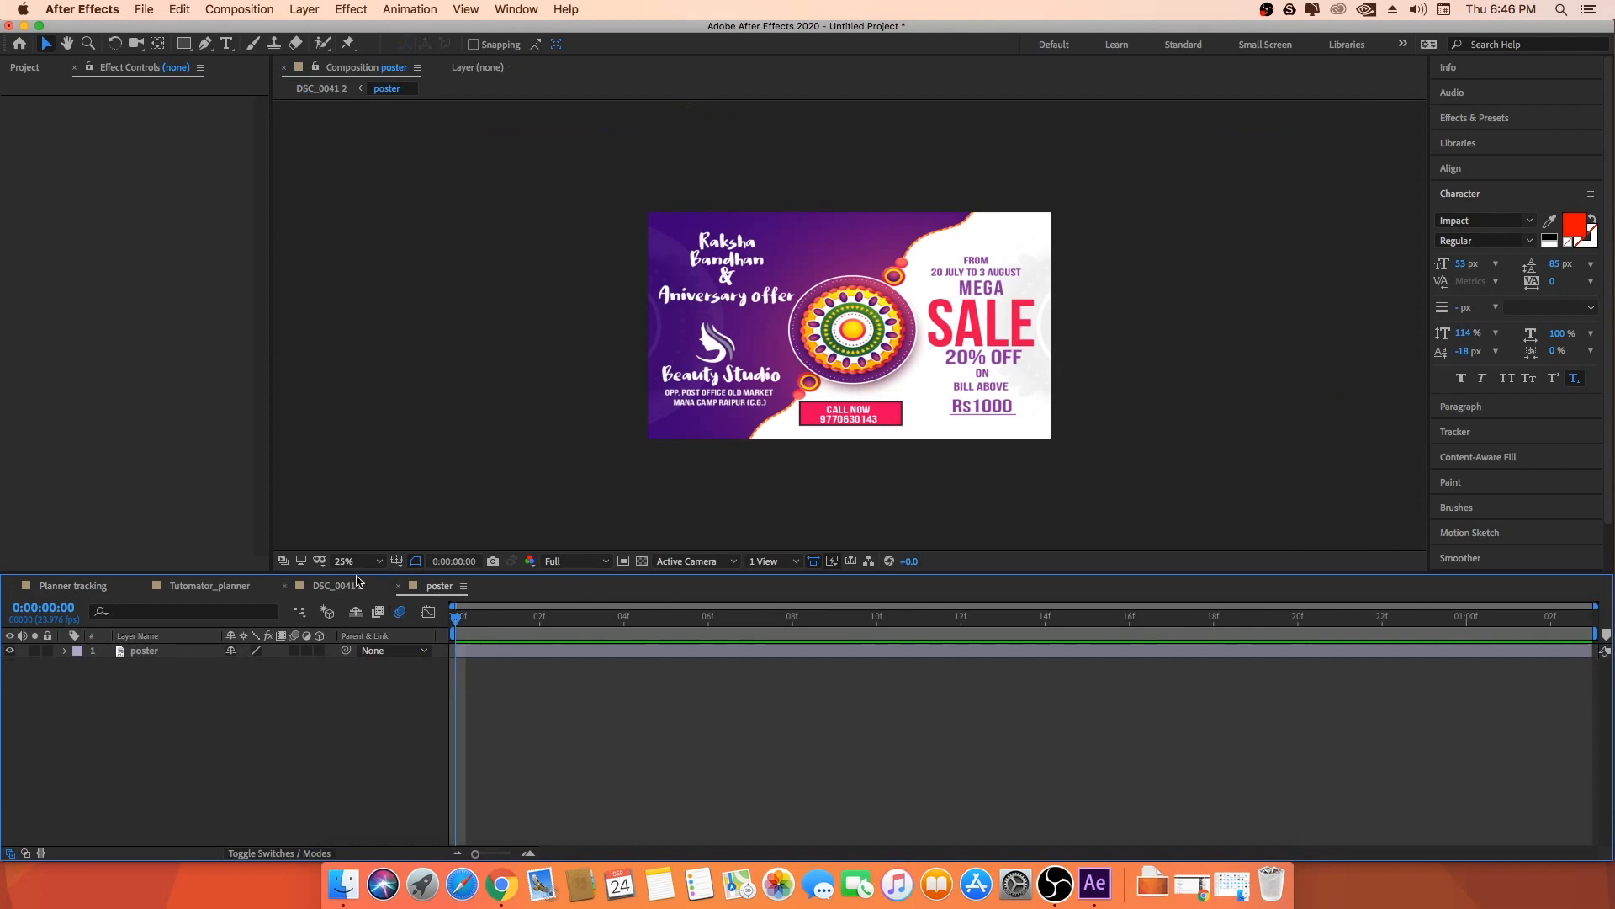
click(339, 585)
drag(734, 622, 456, 617)
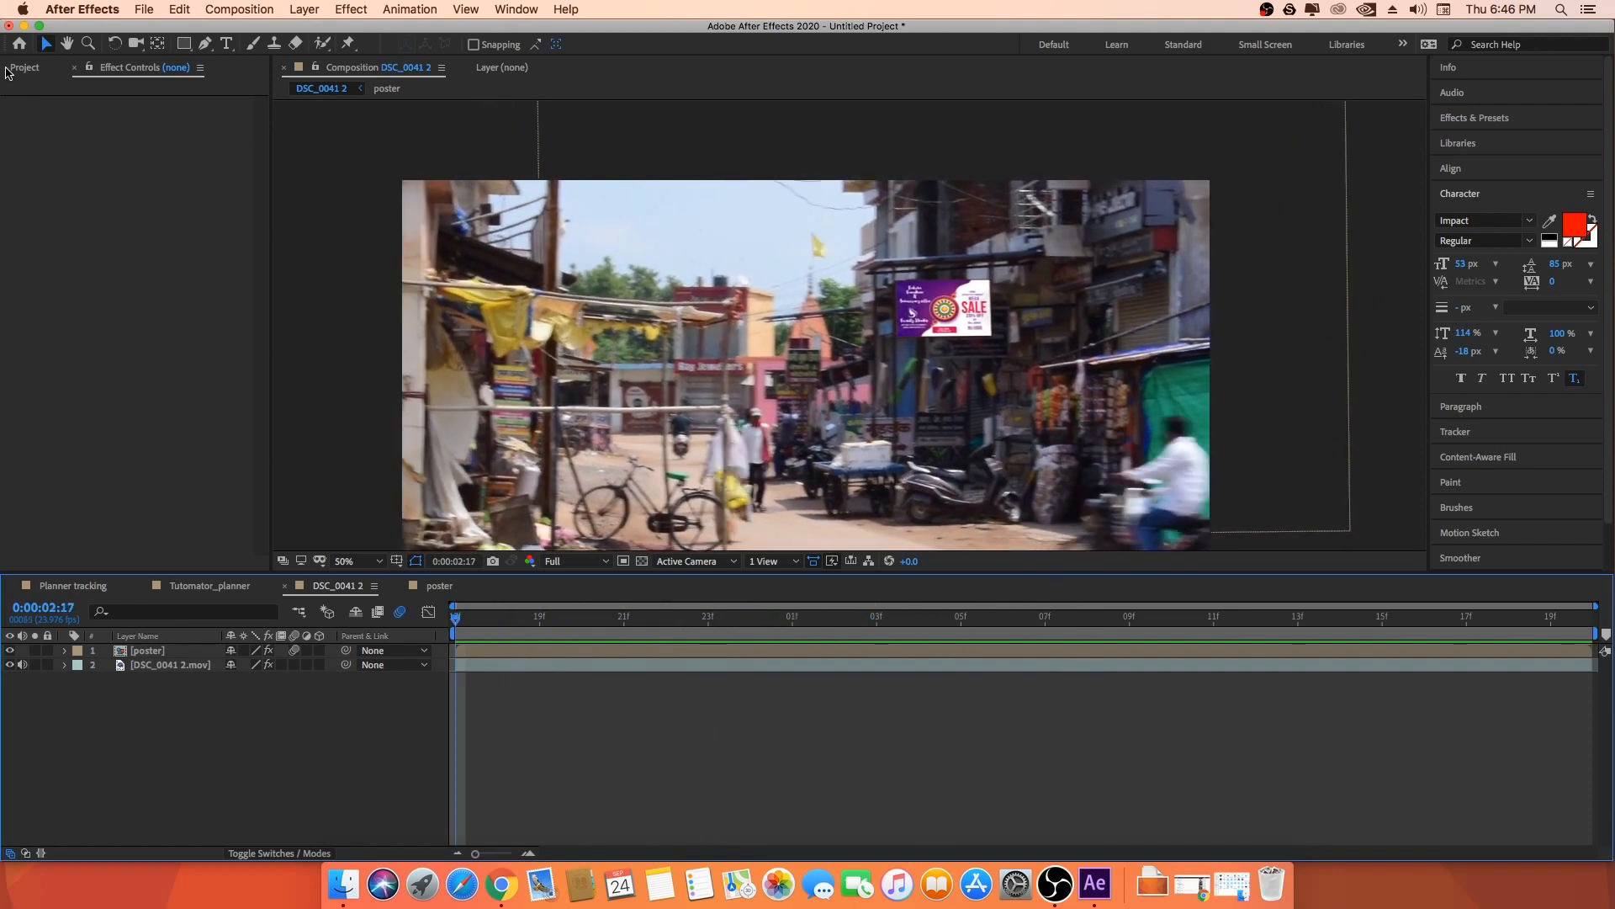
click(19, 71)
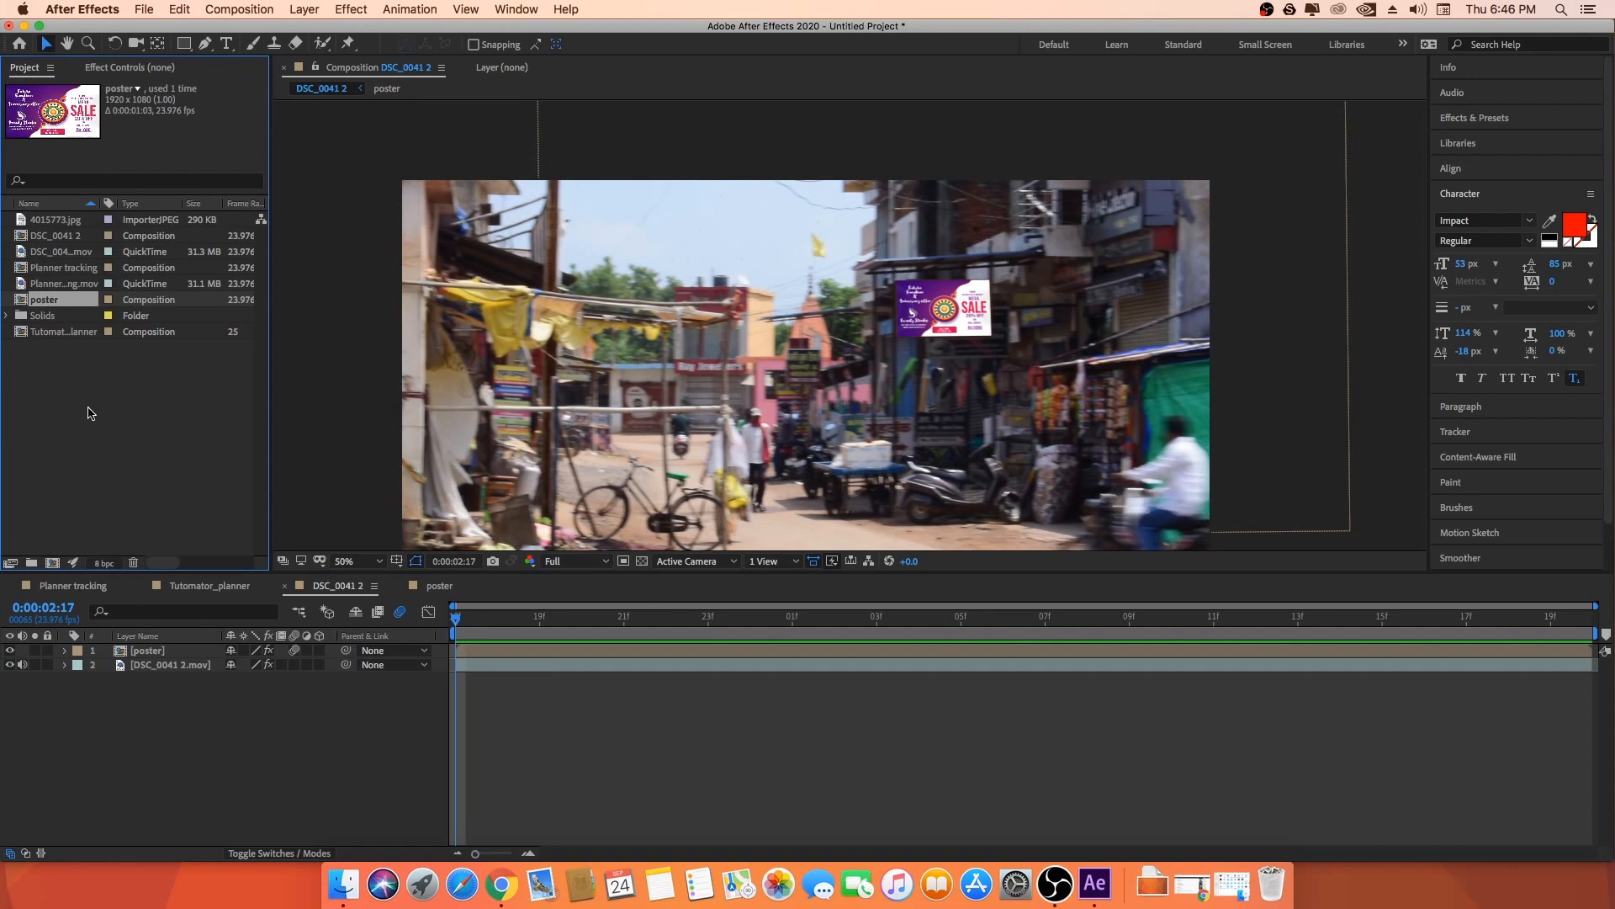